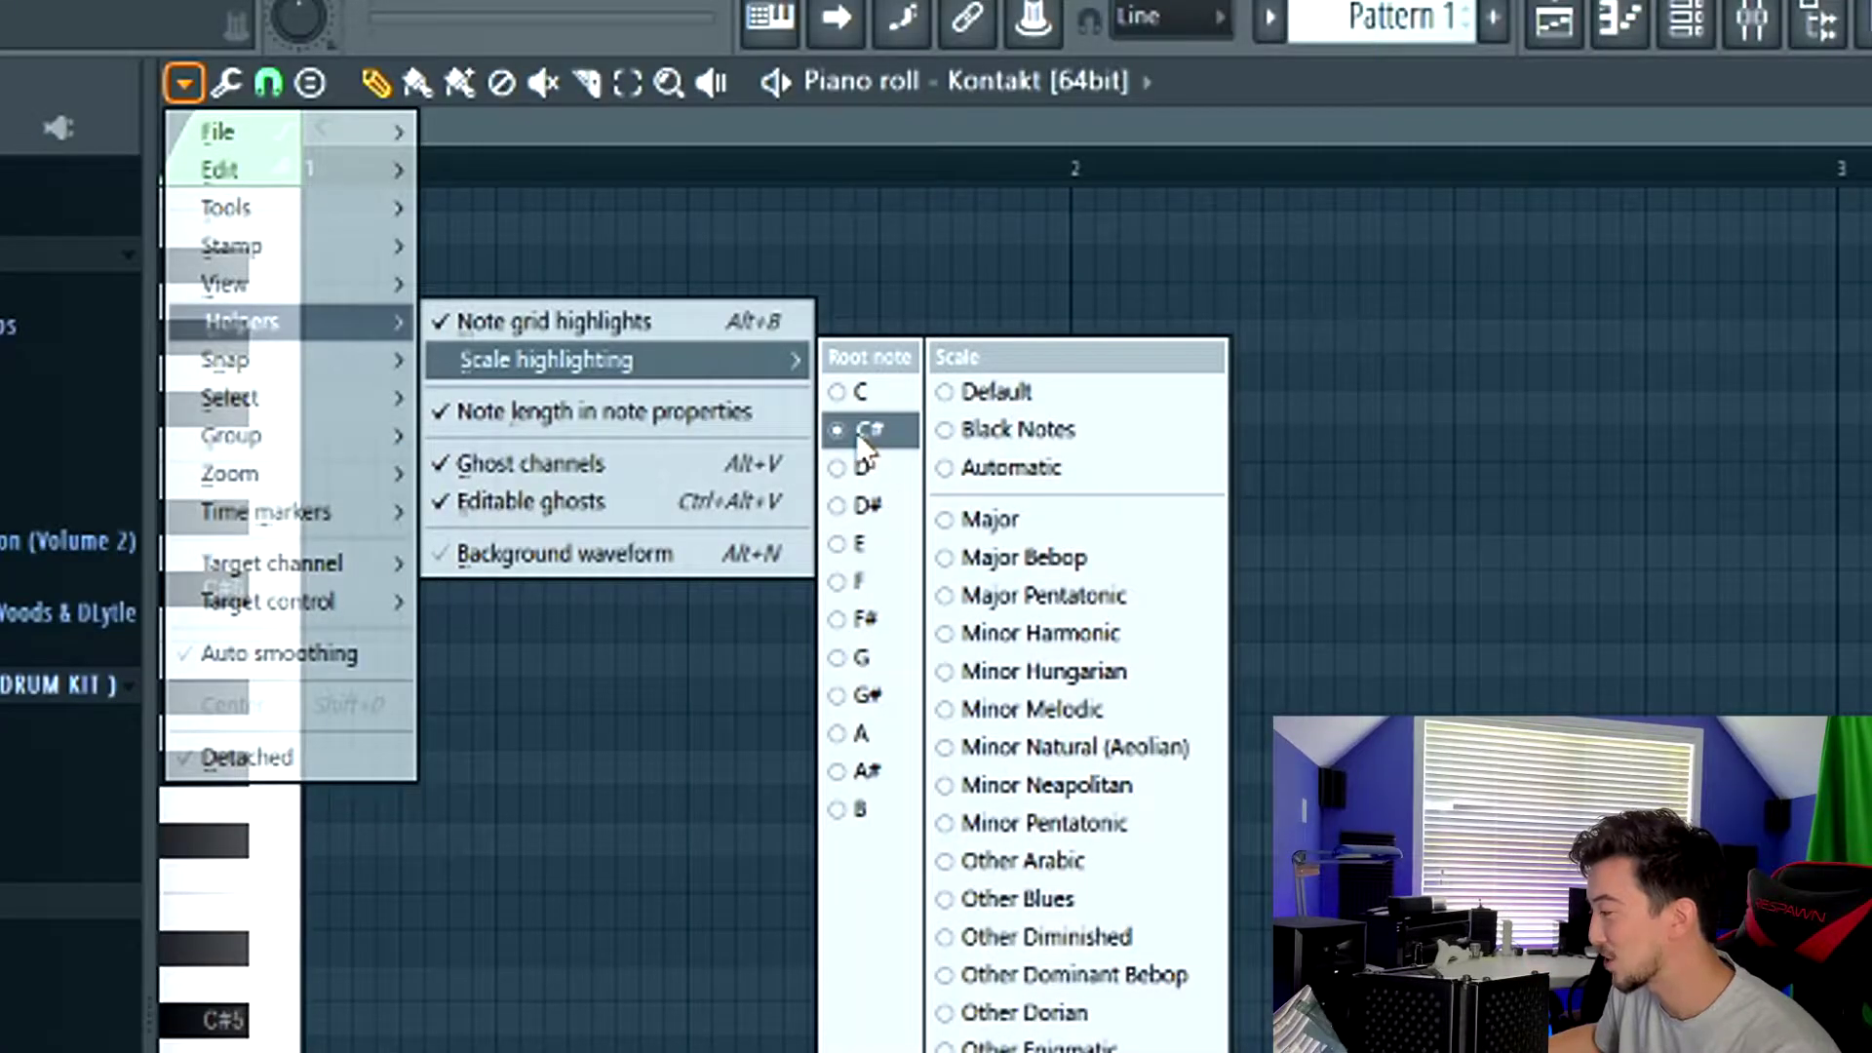
Set the piano roll's scale highlighting root note to C# and play back the Kontakt melody
{"action": "left_click", "coordinate": [866, 434]}
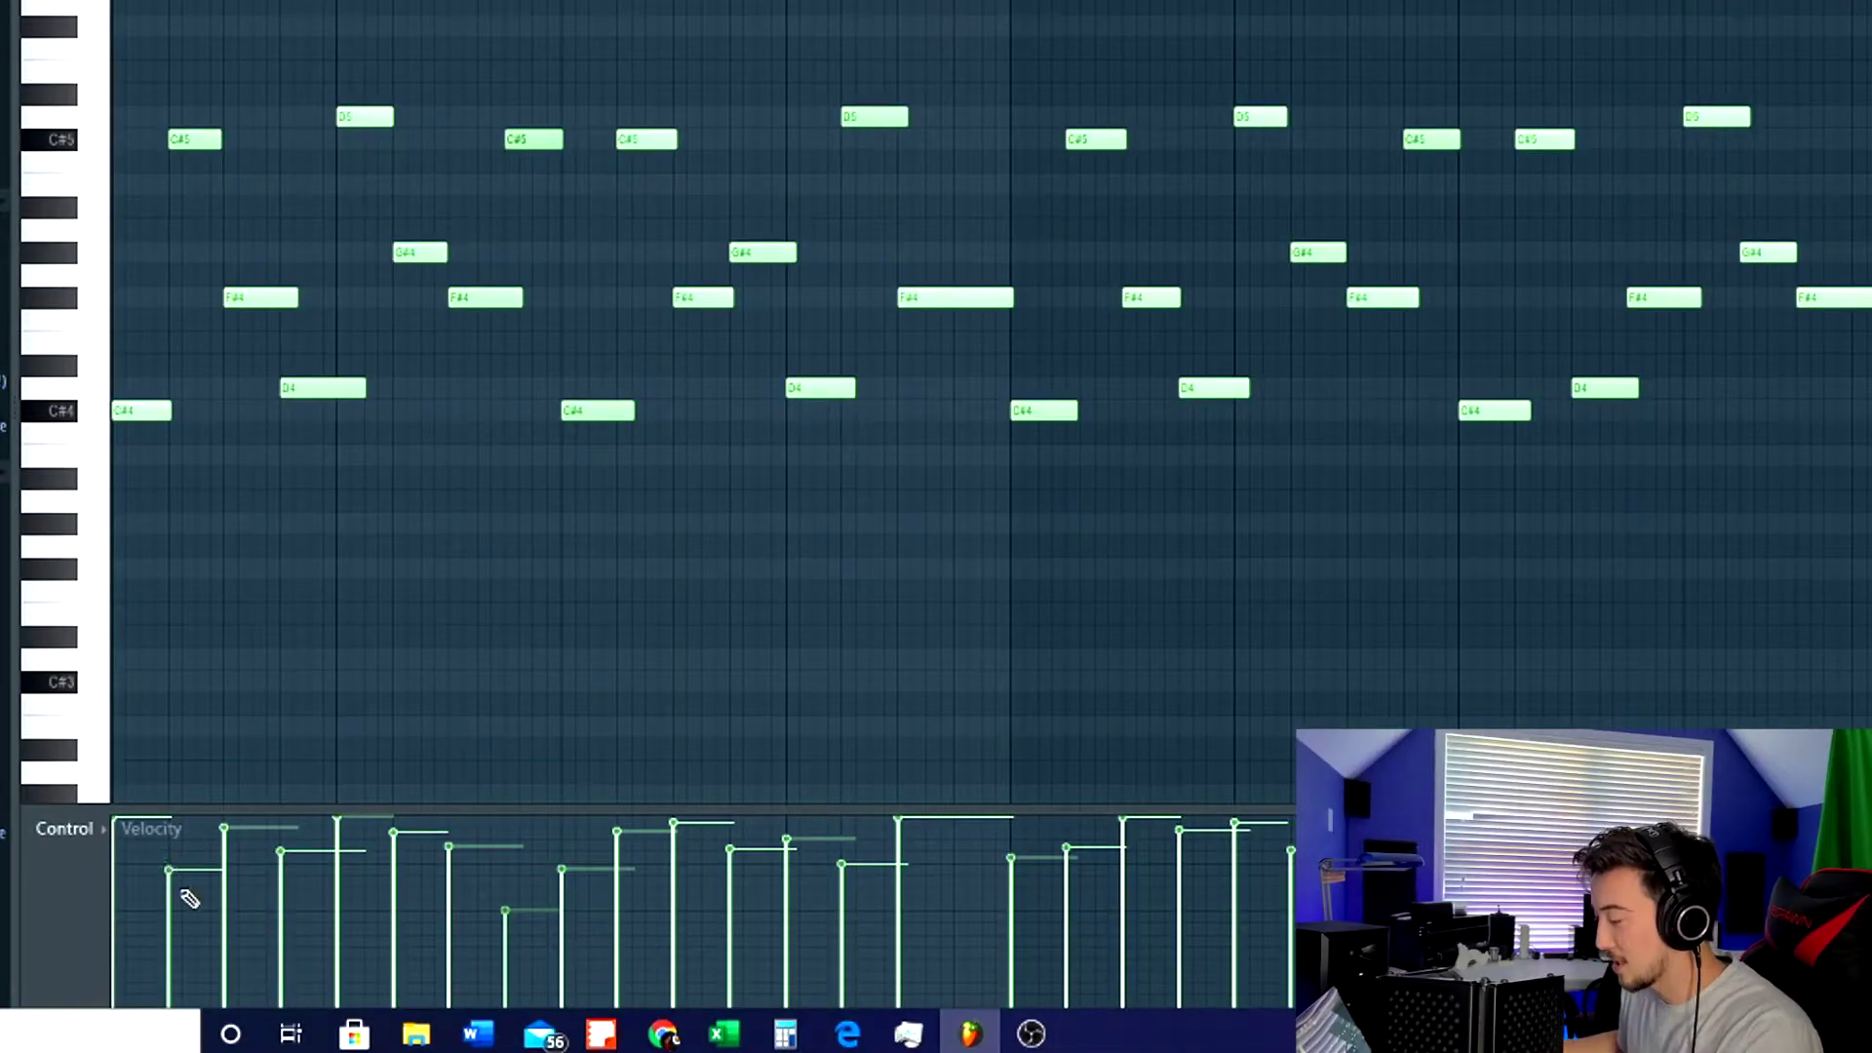
{"action": "key", "text": "space"}
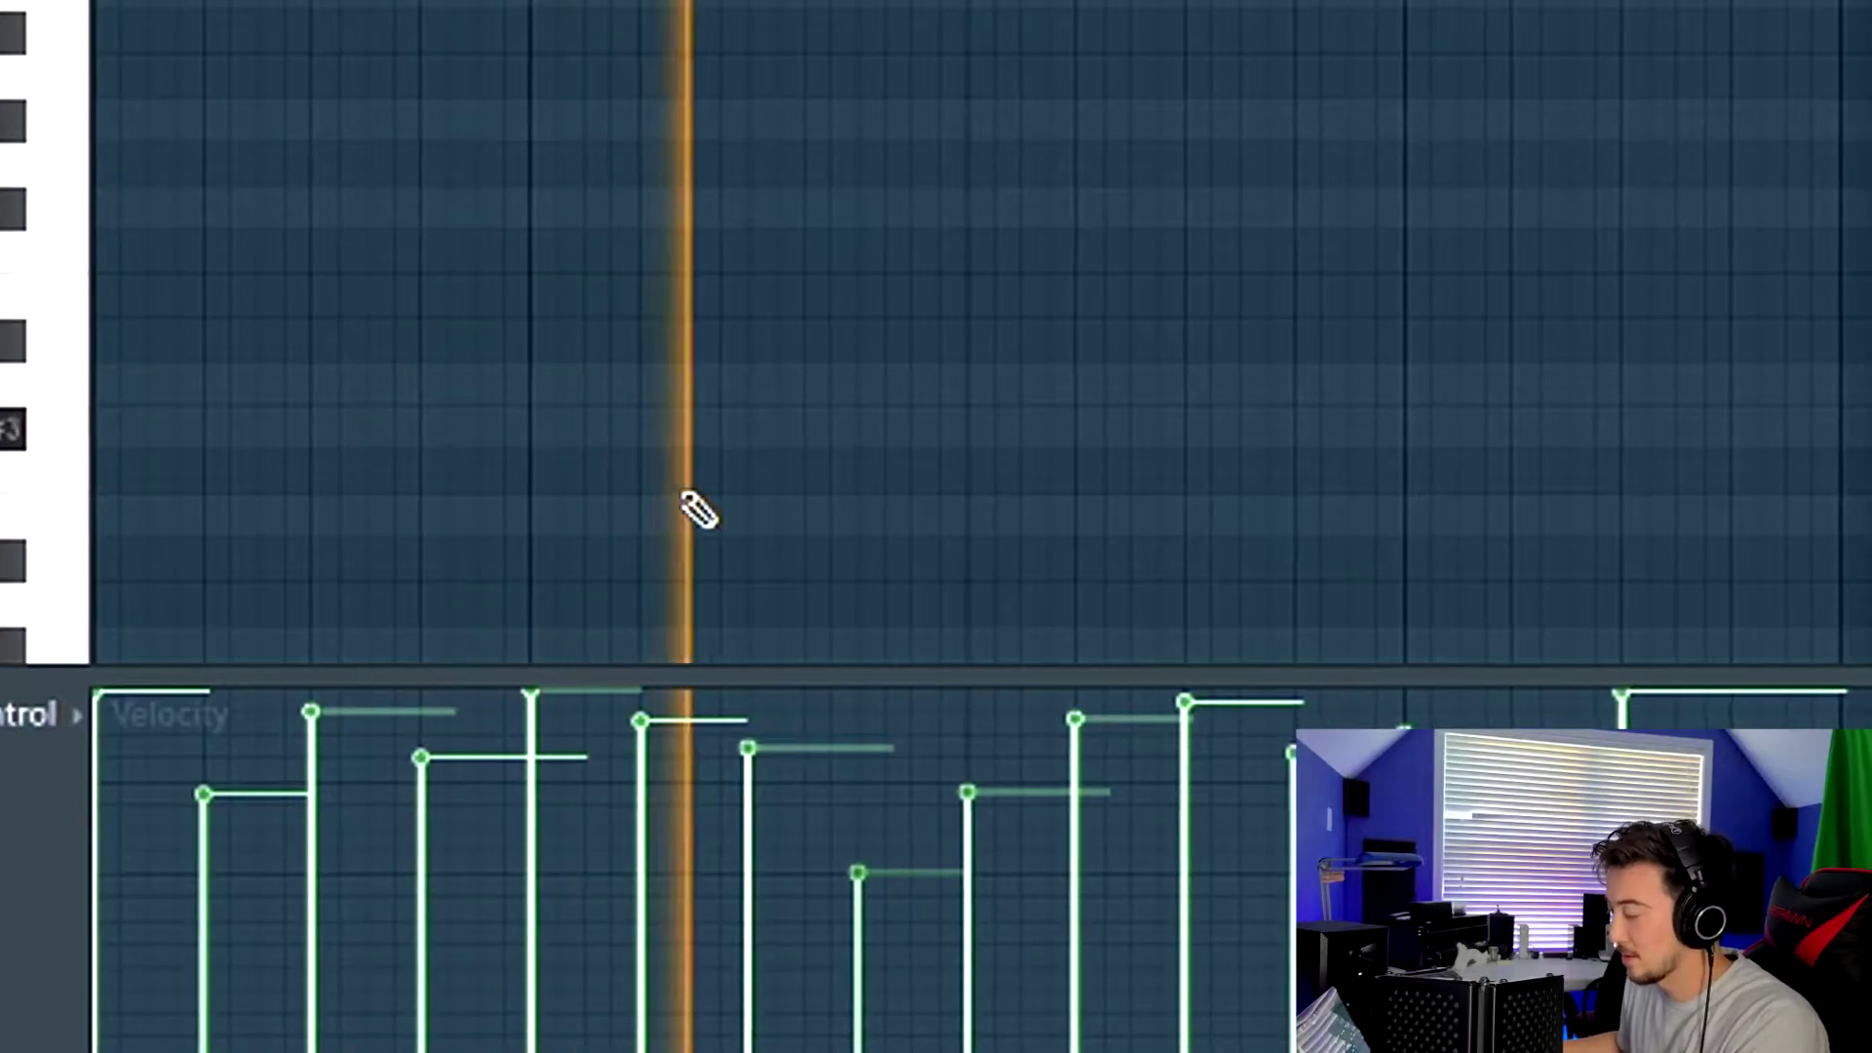
{"action": "key", "text": "space"}
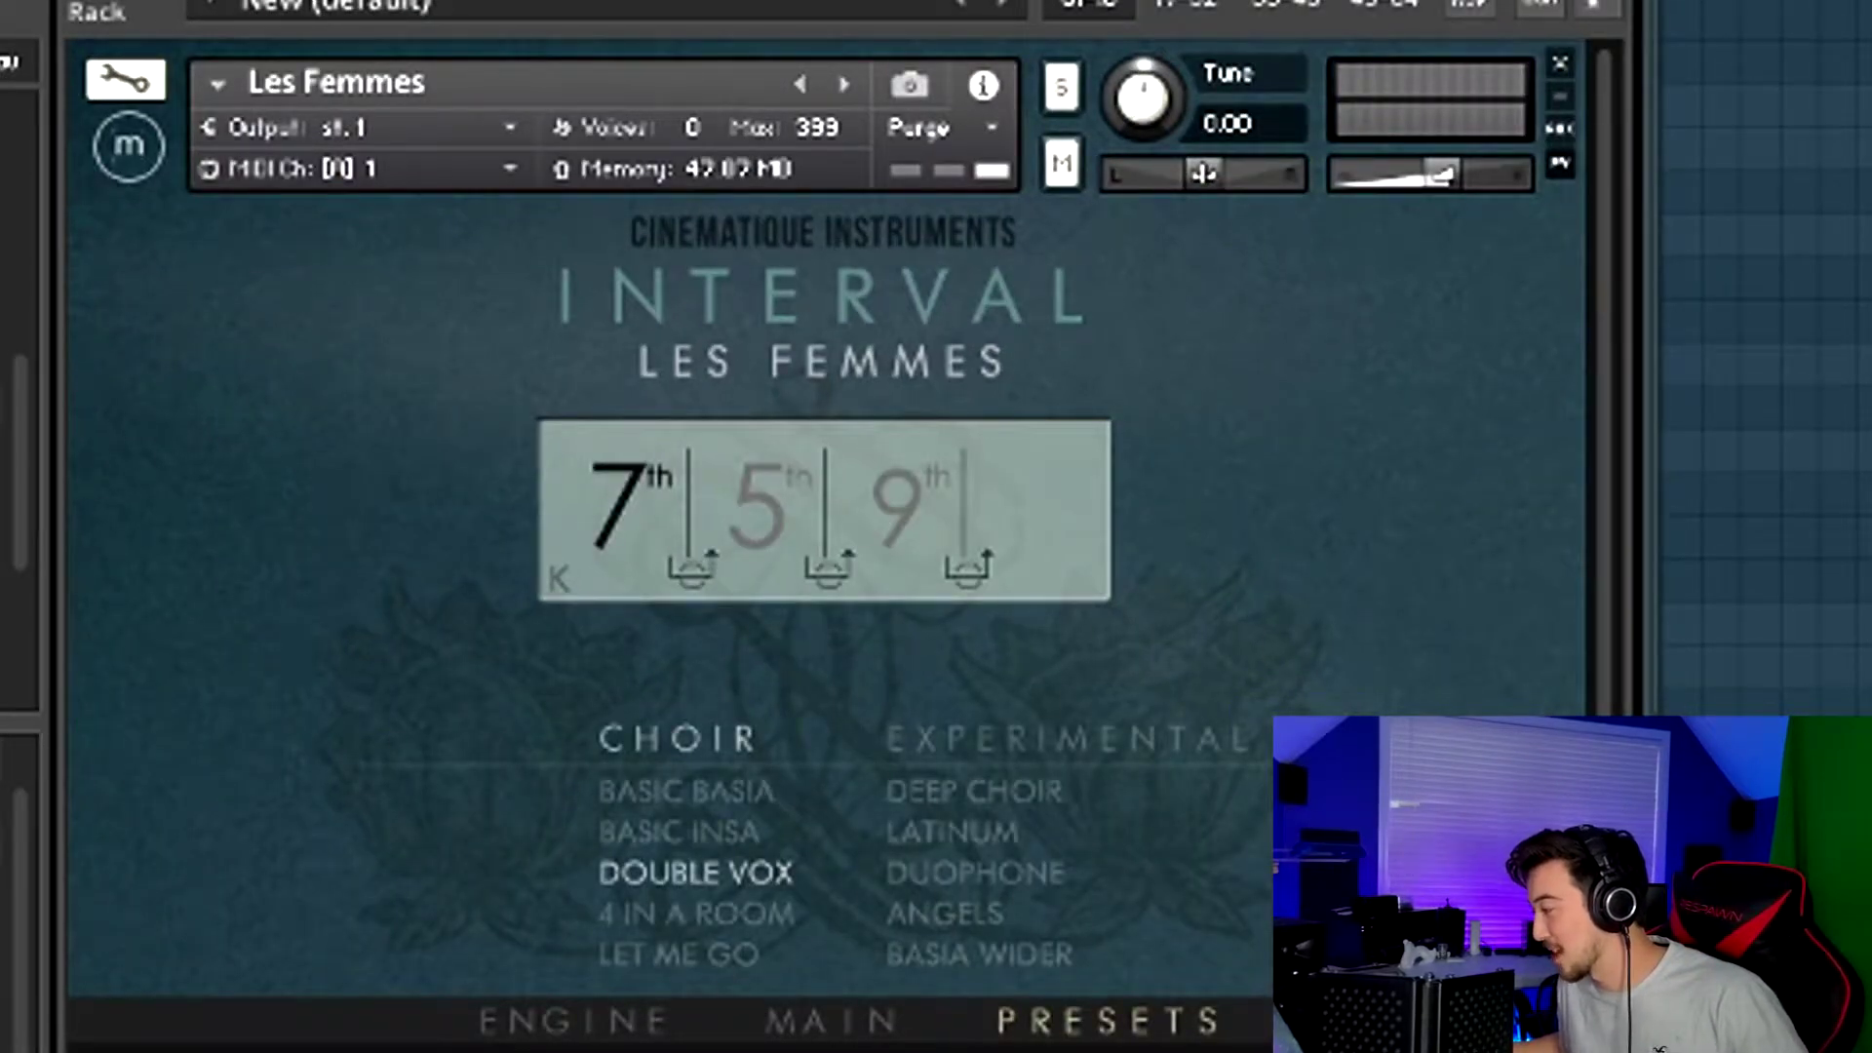
Open the Engine page of the Les Femmes choir instrument and play back its sustained chords
{"action": "left_click", "coordinate": [574, 1022]}
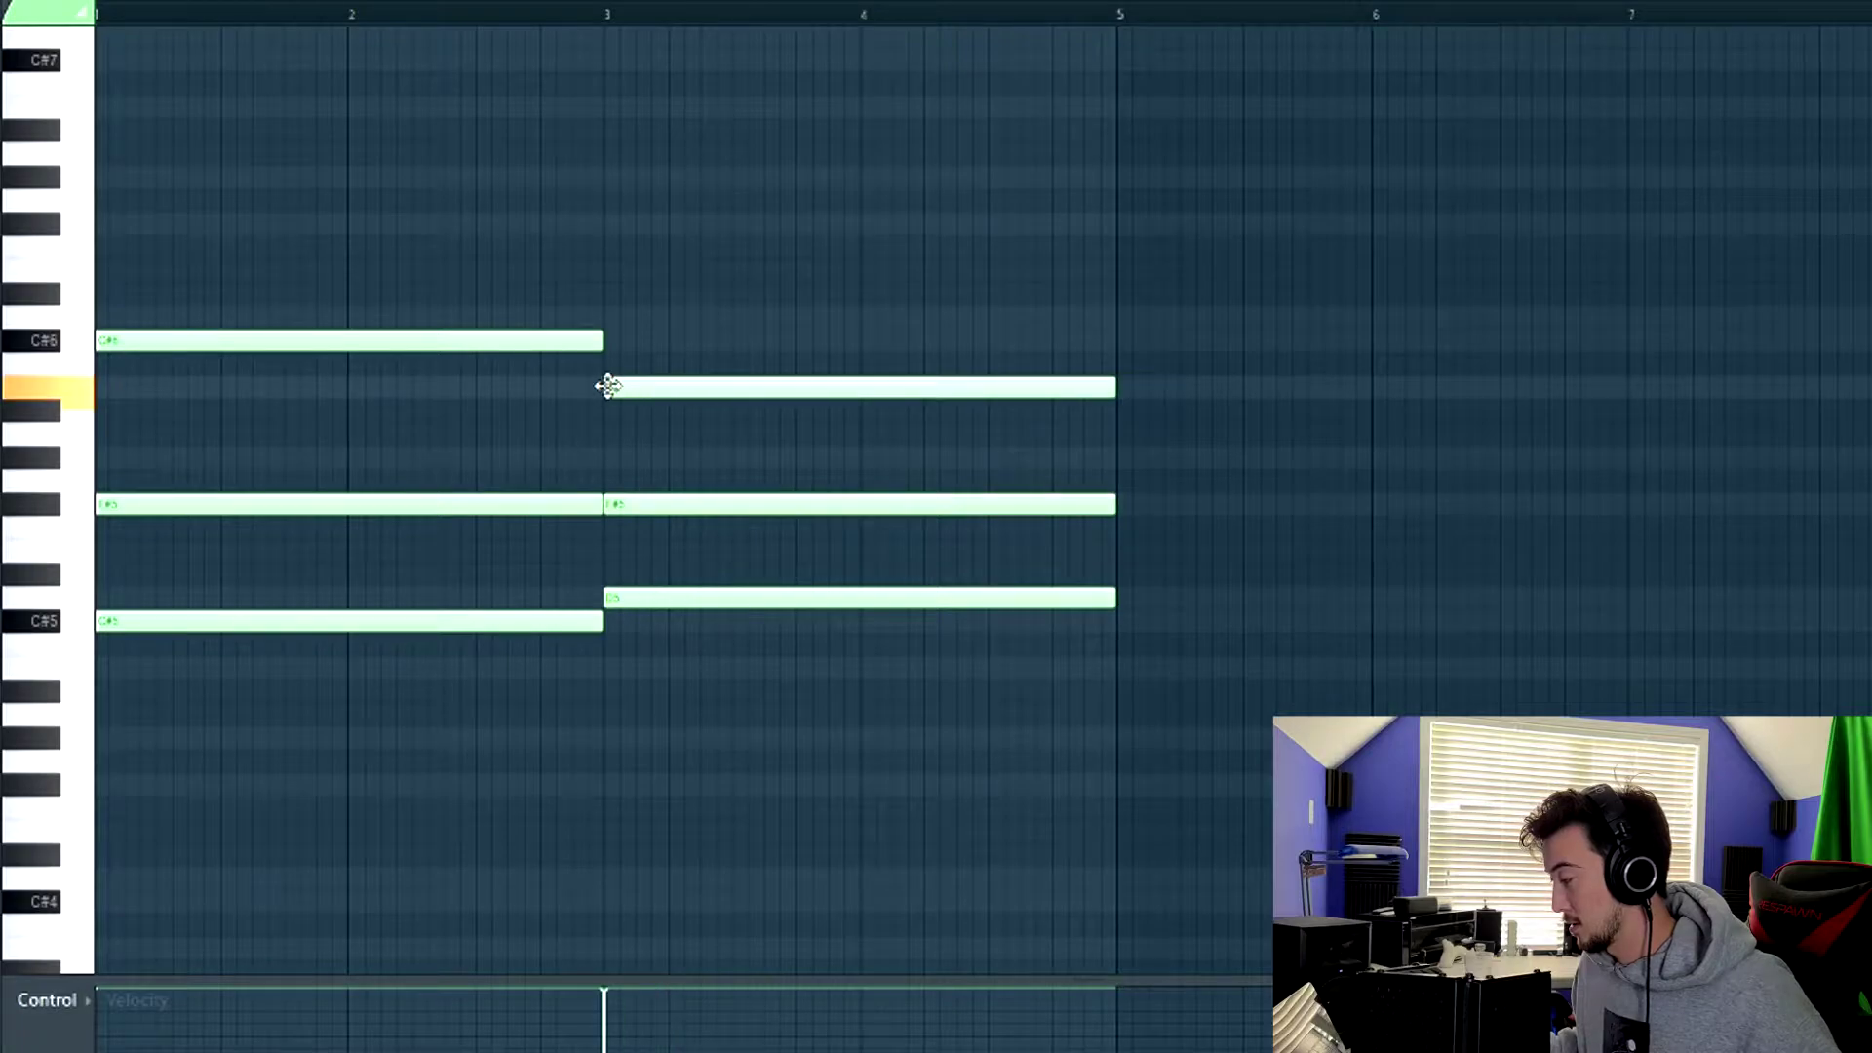
{"action": "key", "text": "space"}
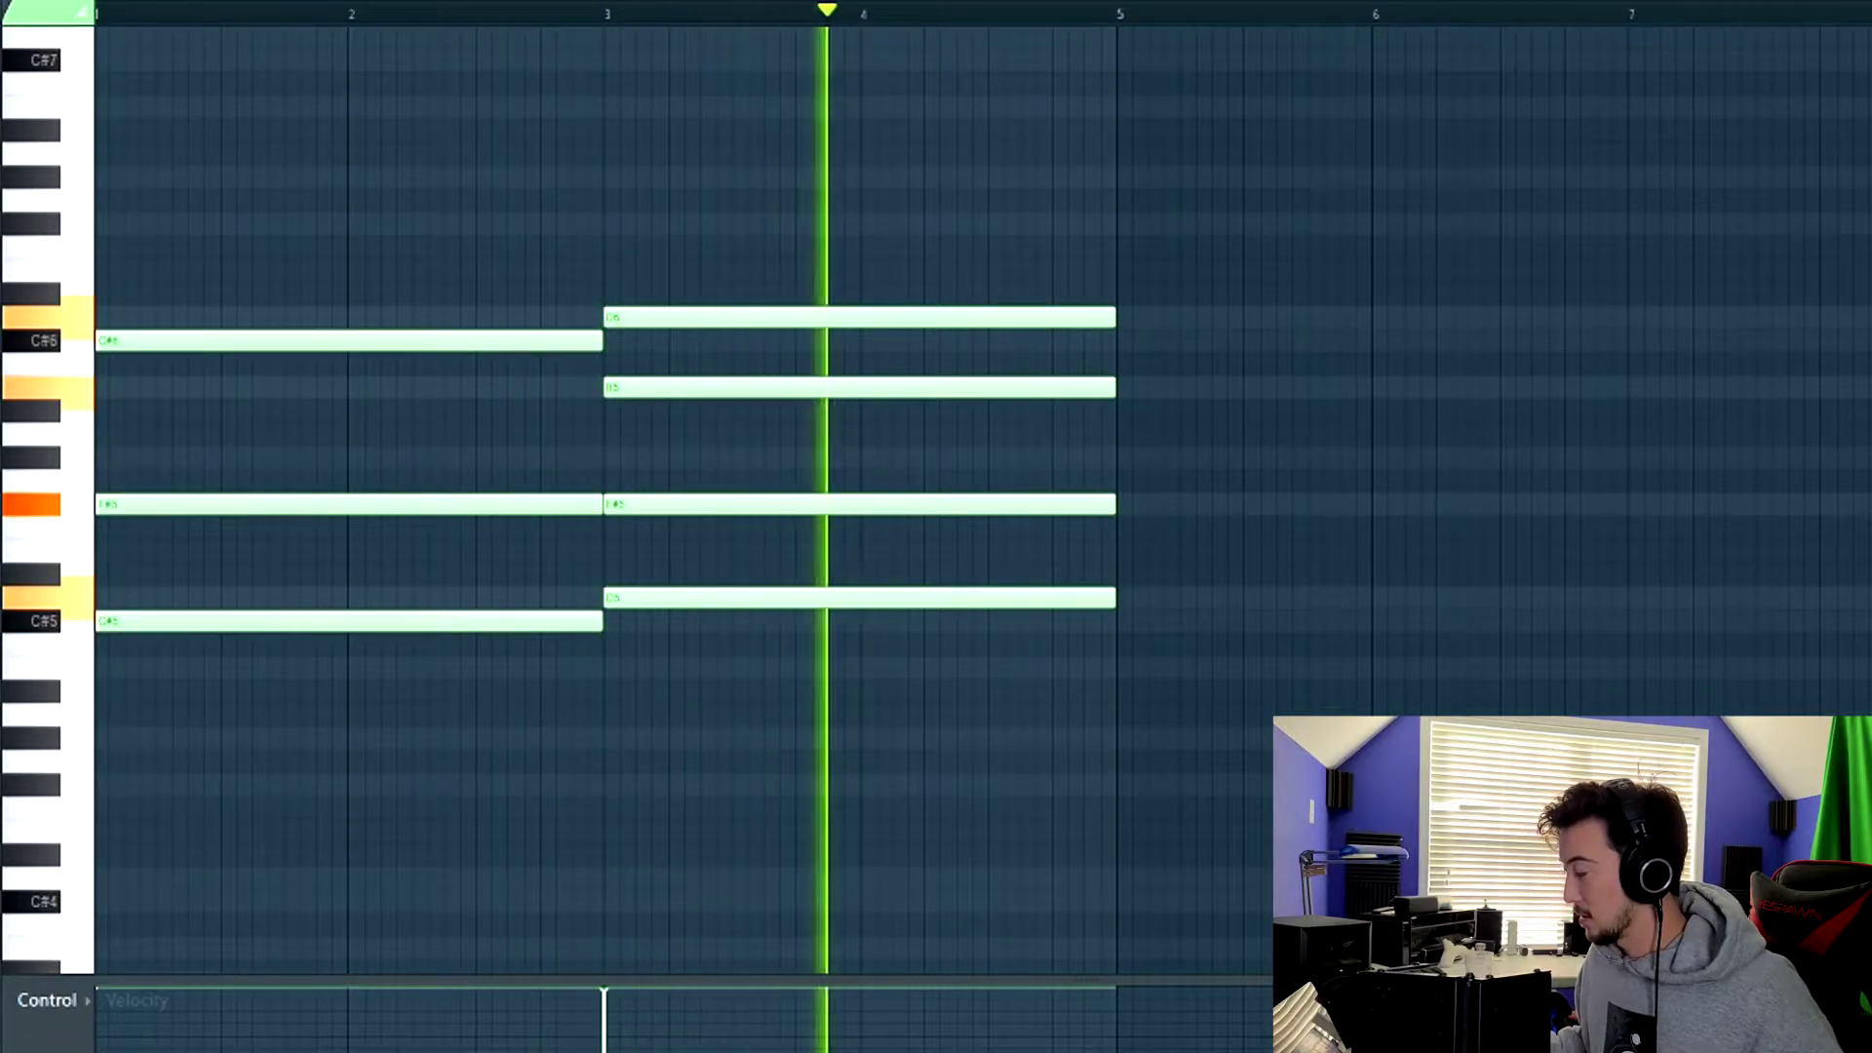
{"action": "key", "text": "space"}
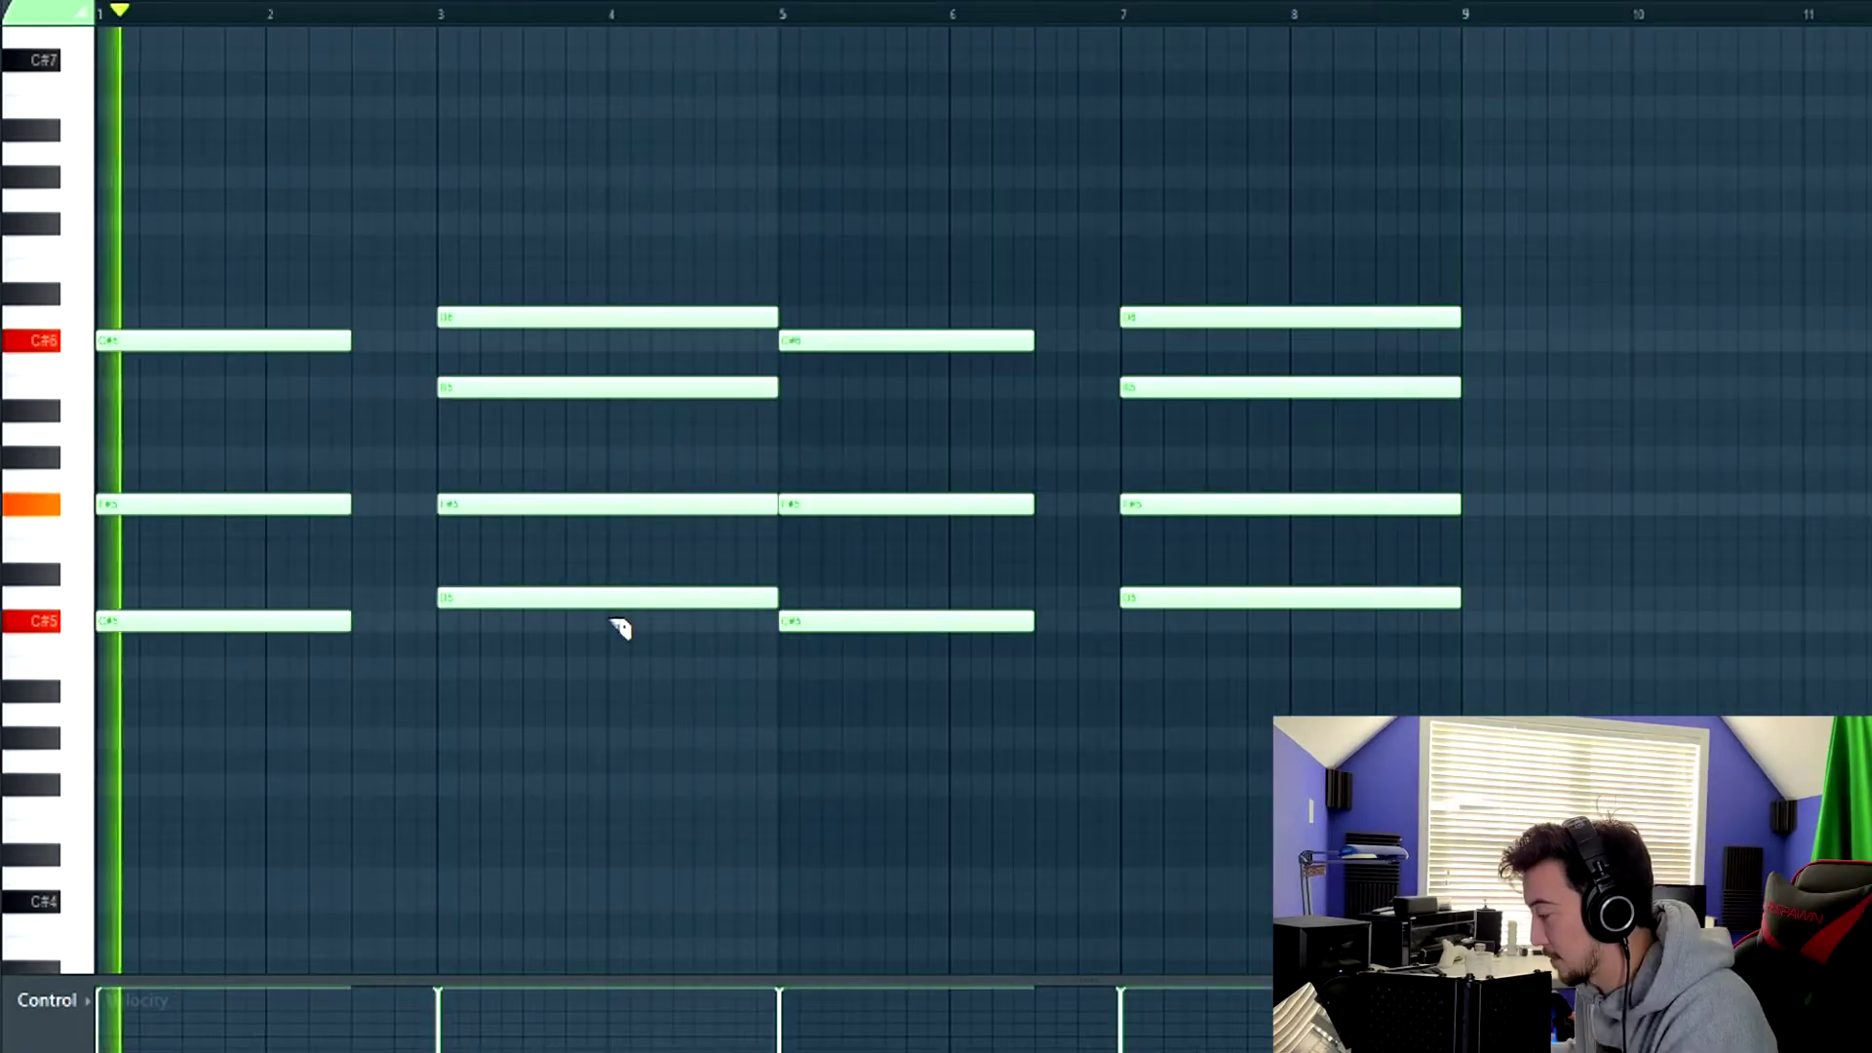
Slice the chord spanning bars 3 and 4 at bar 4, raise the second half's top note to F#6 and lower its B5 an octave
{"action": "left_click_drag", "start_coordinate": [618, 629], "coordinate": [616, 304]}
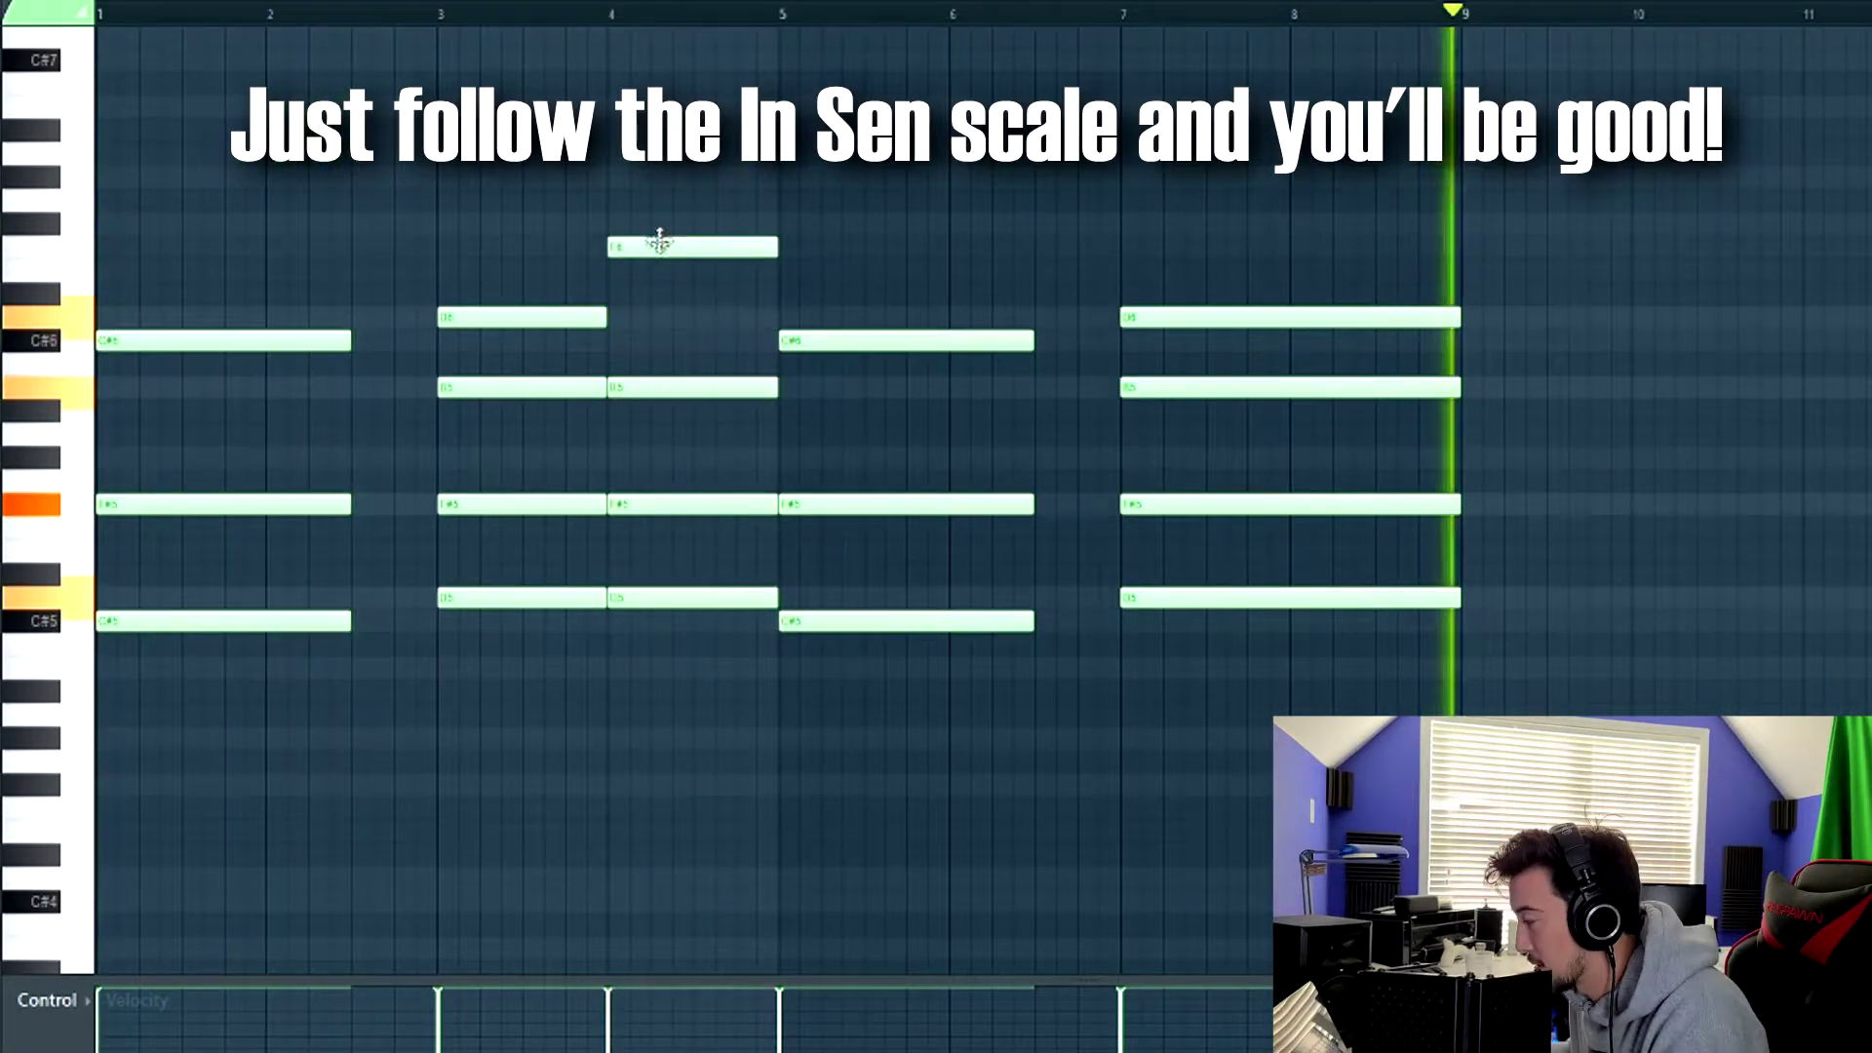
{"action": "left_click_drag", "start_coordinate": [656, 243], "coordinate": [656, 216]}
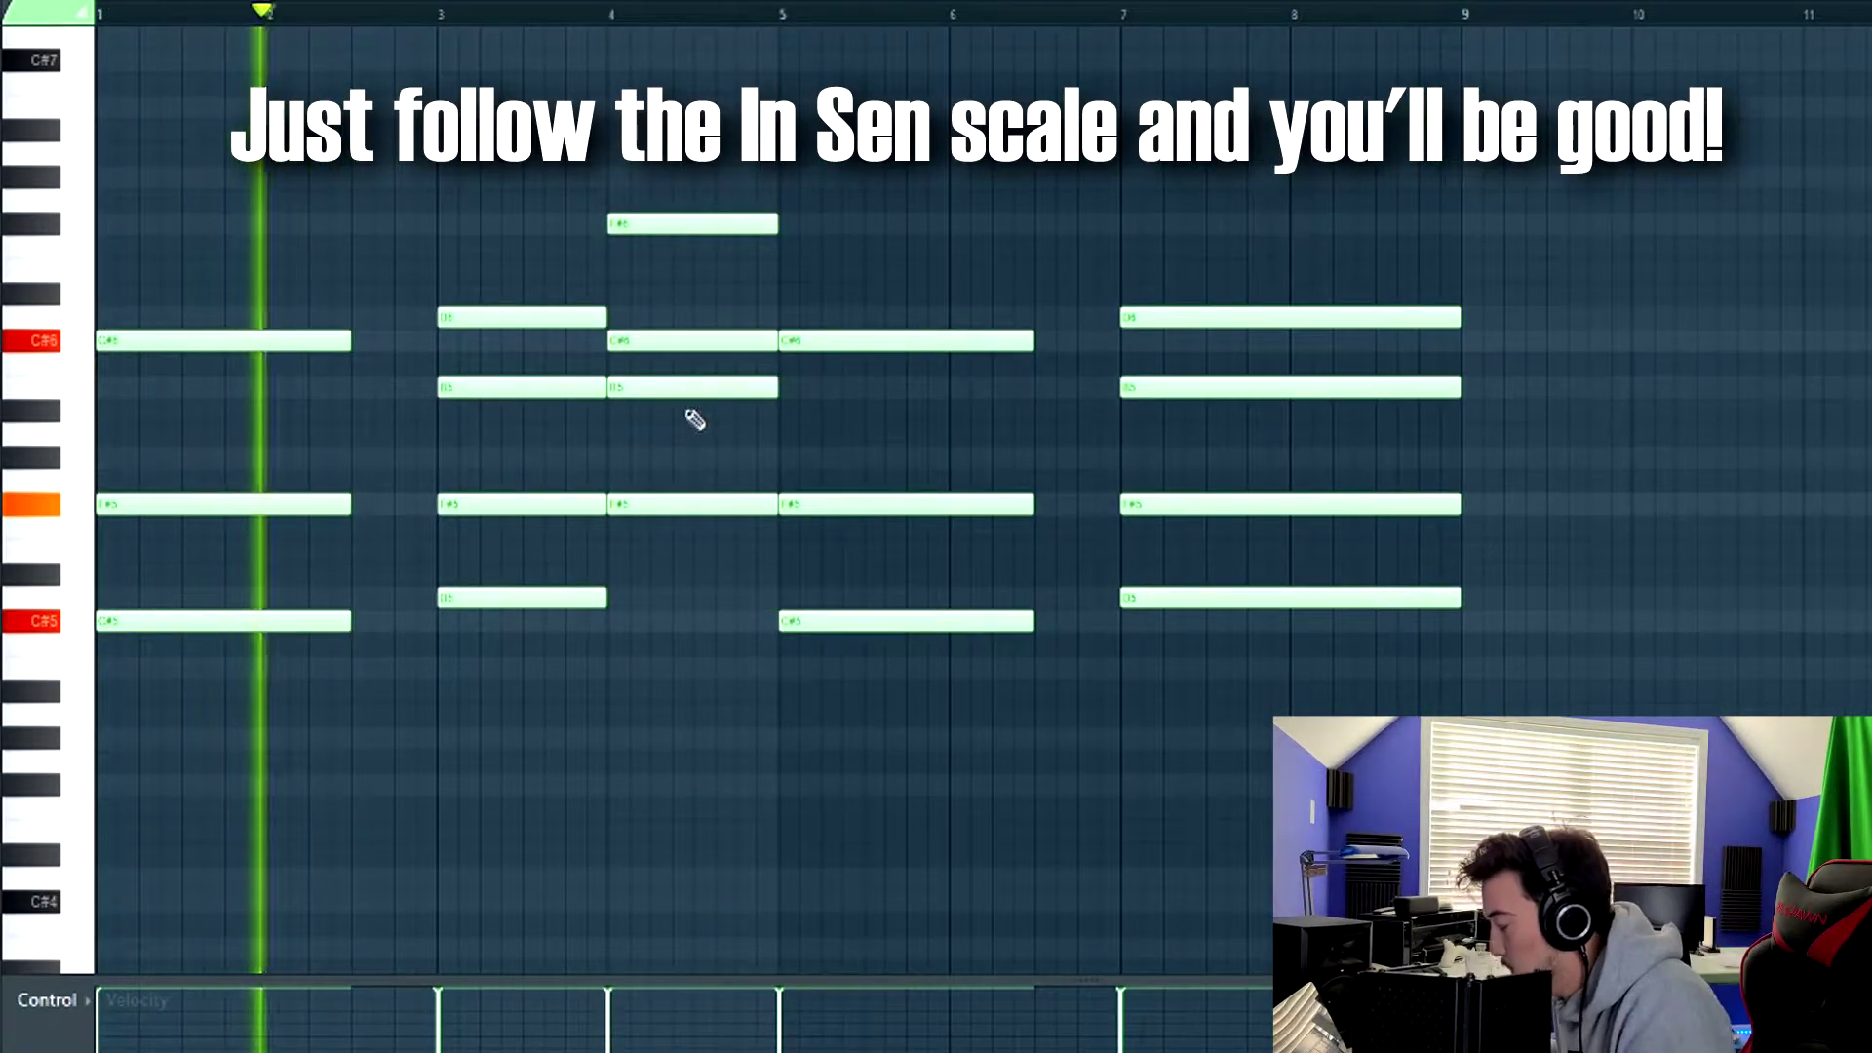
{"action": "left_click", "coordinate": [683, 388], "text": "ctrl"}
{"action": "key", "text": "ctrl+Down"}
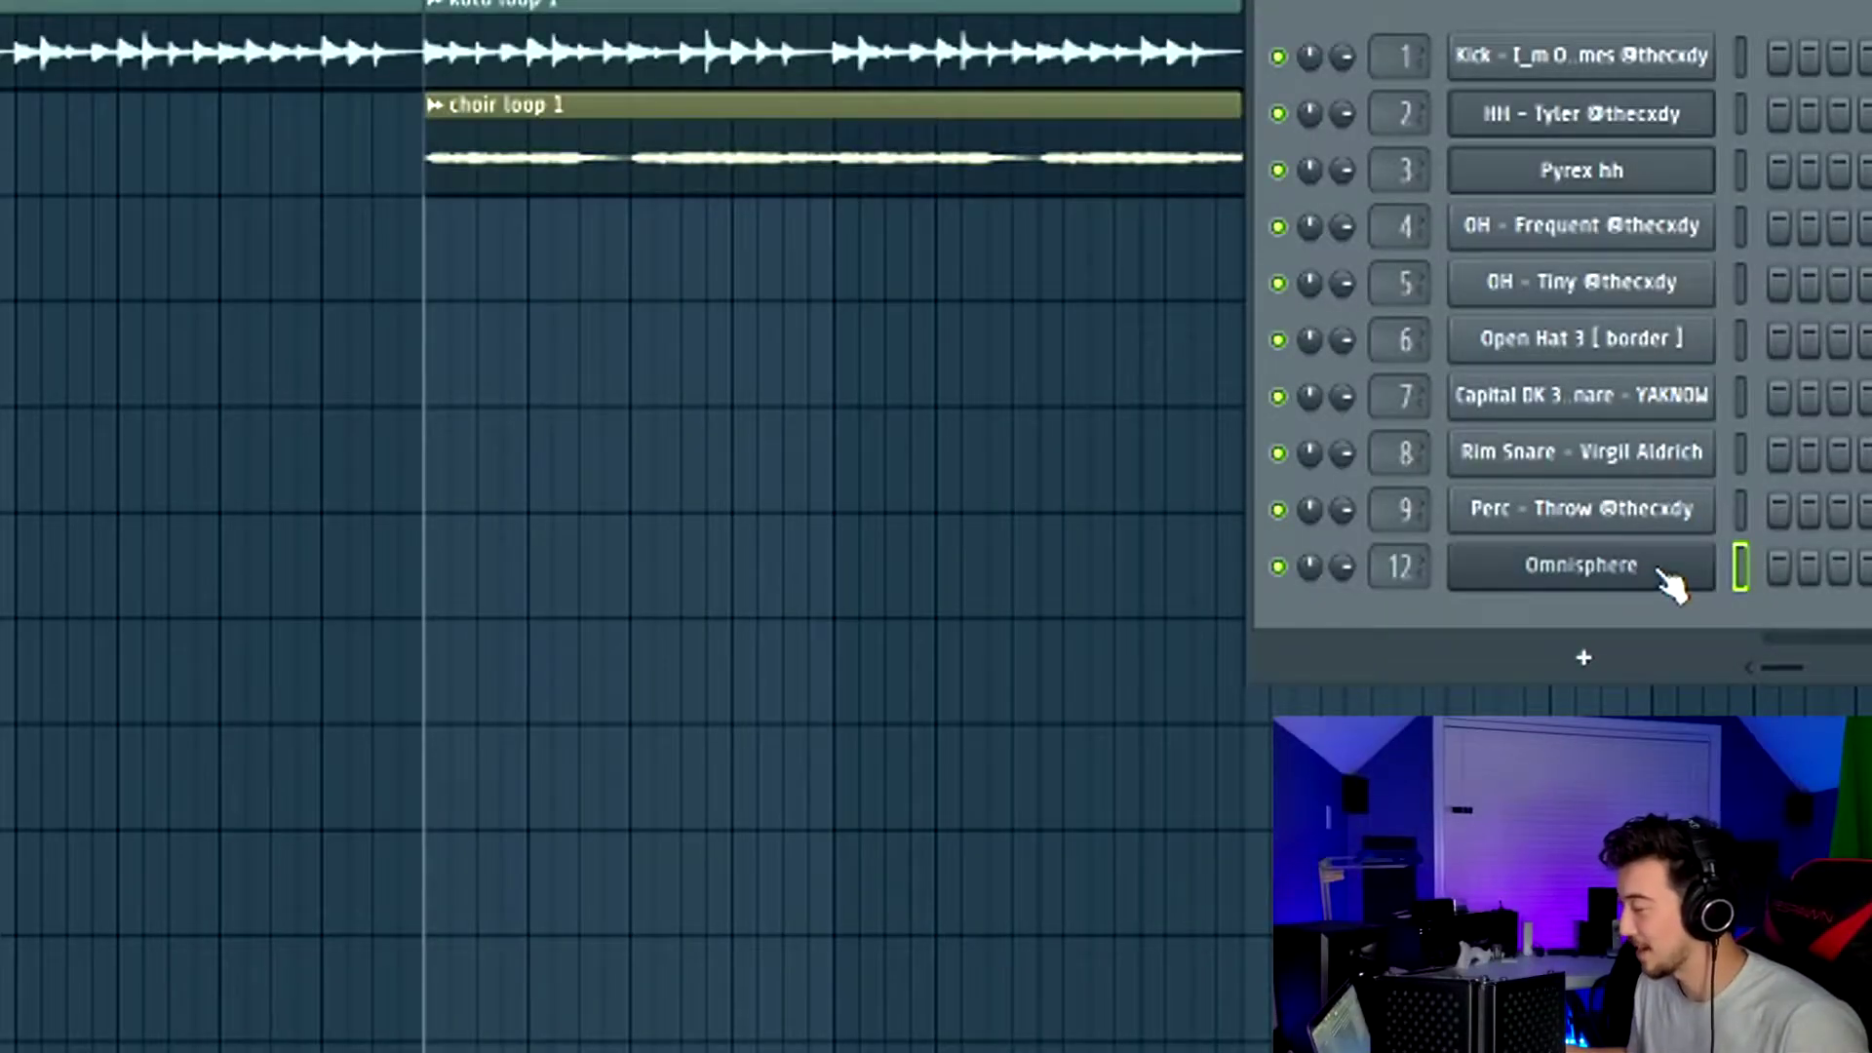
Open the Omnisphere channel and its Melody track's Parametric EQ 2, and pull the high-cut band down to about 1 kHz
{"action": "left_click", "coordinate": [1660, 570]}
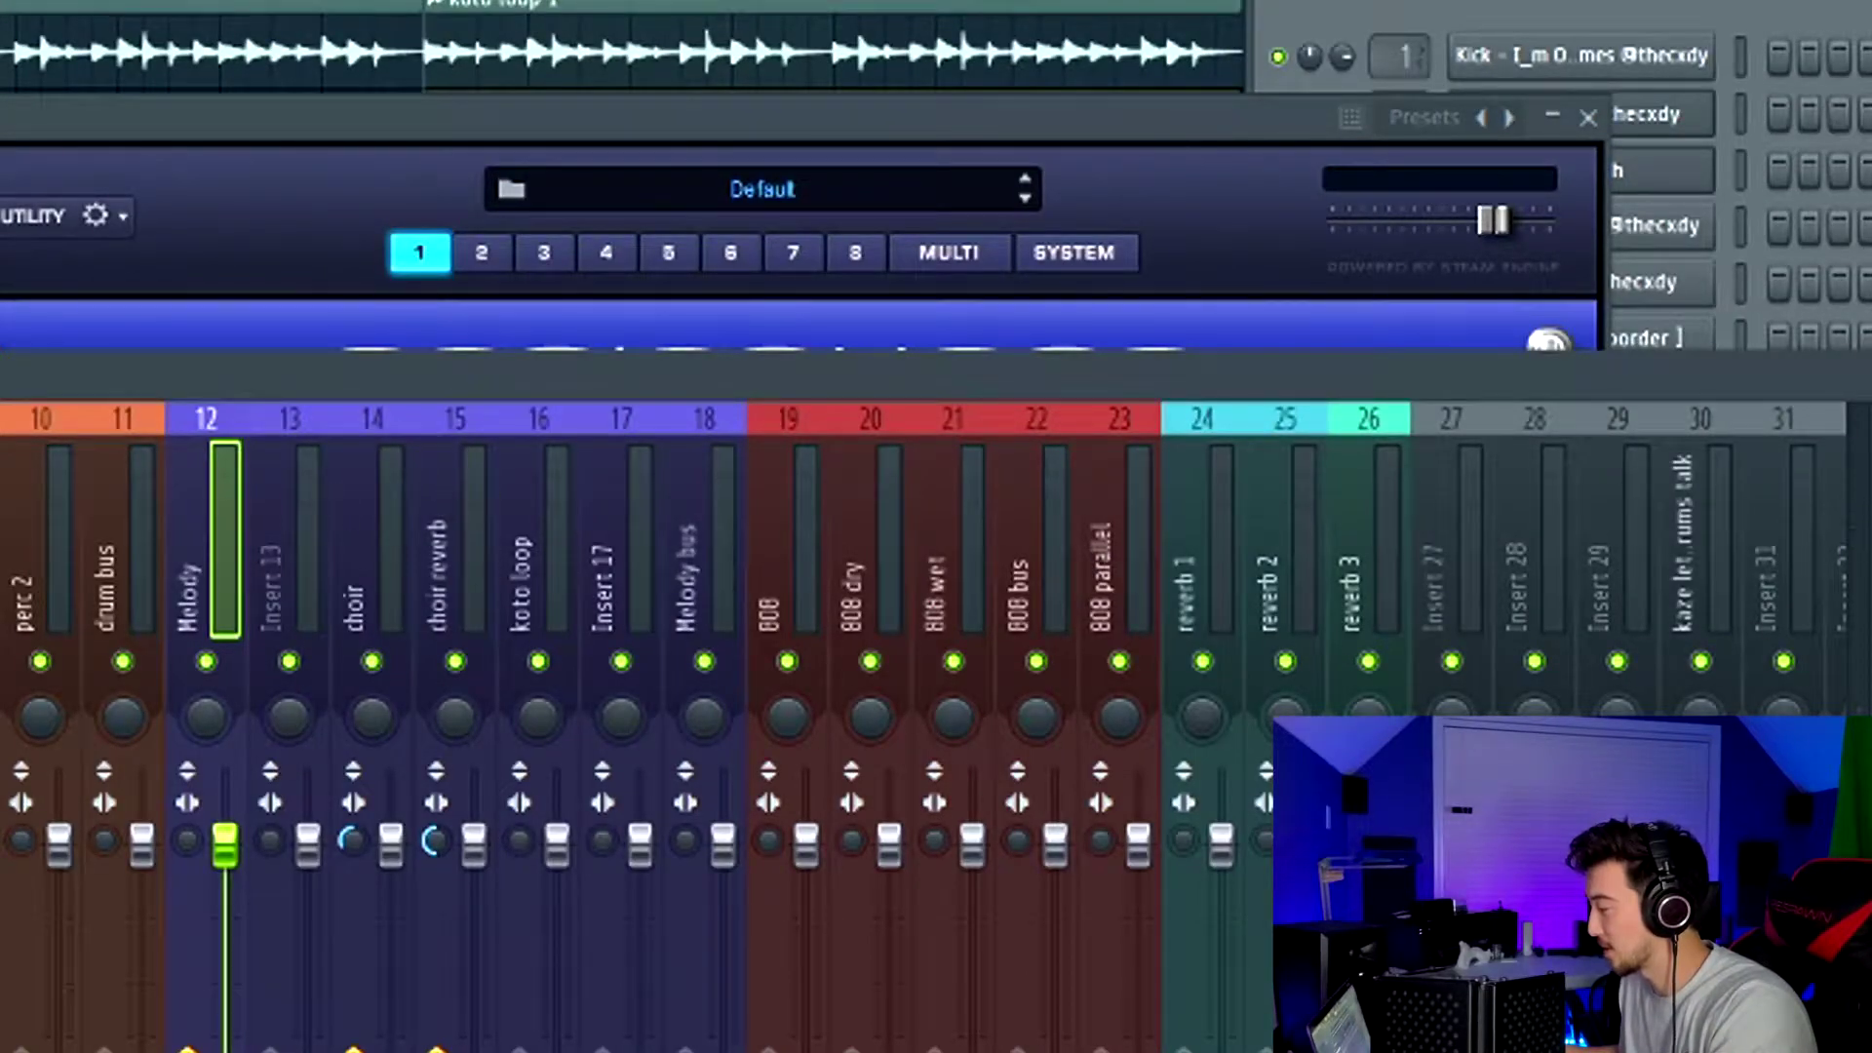
{"action": "left_click", "coordinate": [1869, 532]}
{"action": "left_click_drag", "start_coordinate": [199, 232], "coordinate": [1178, 282]}
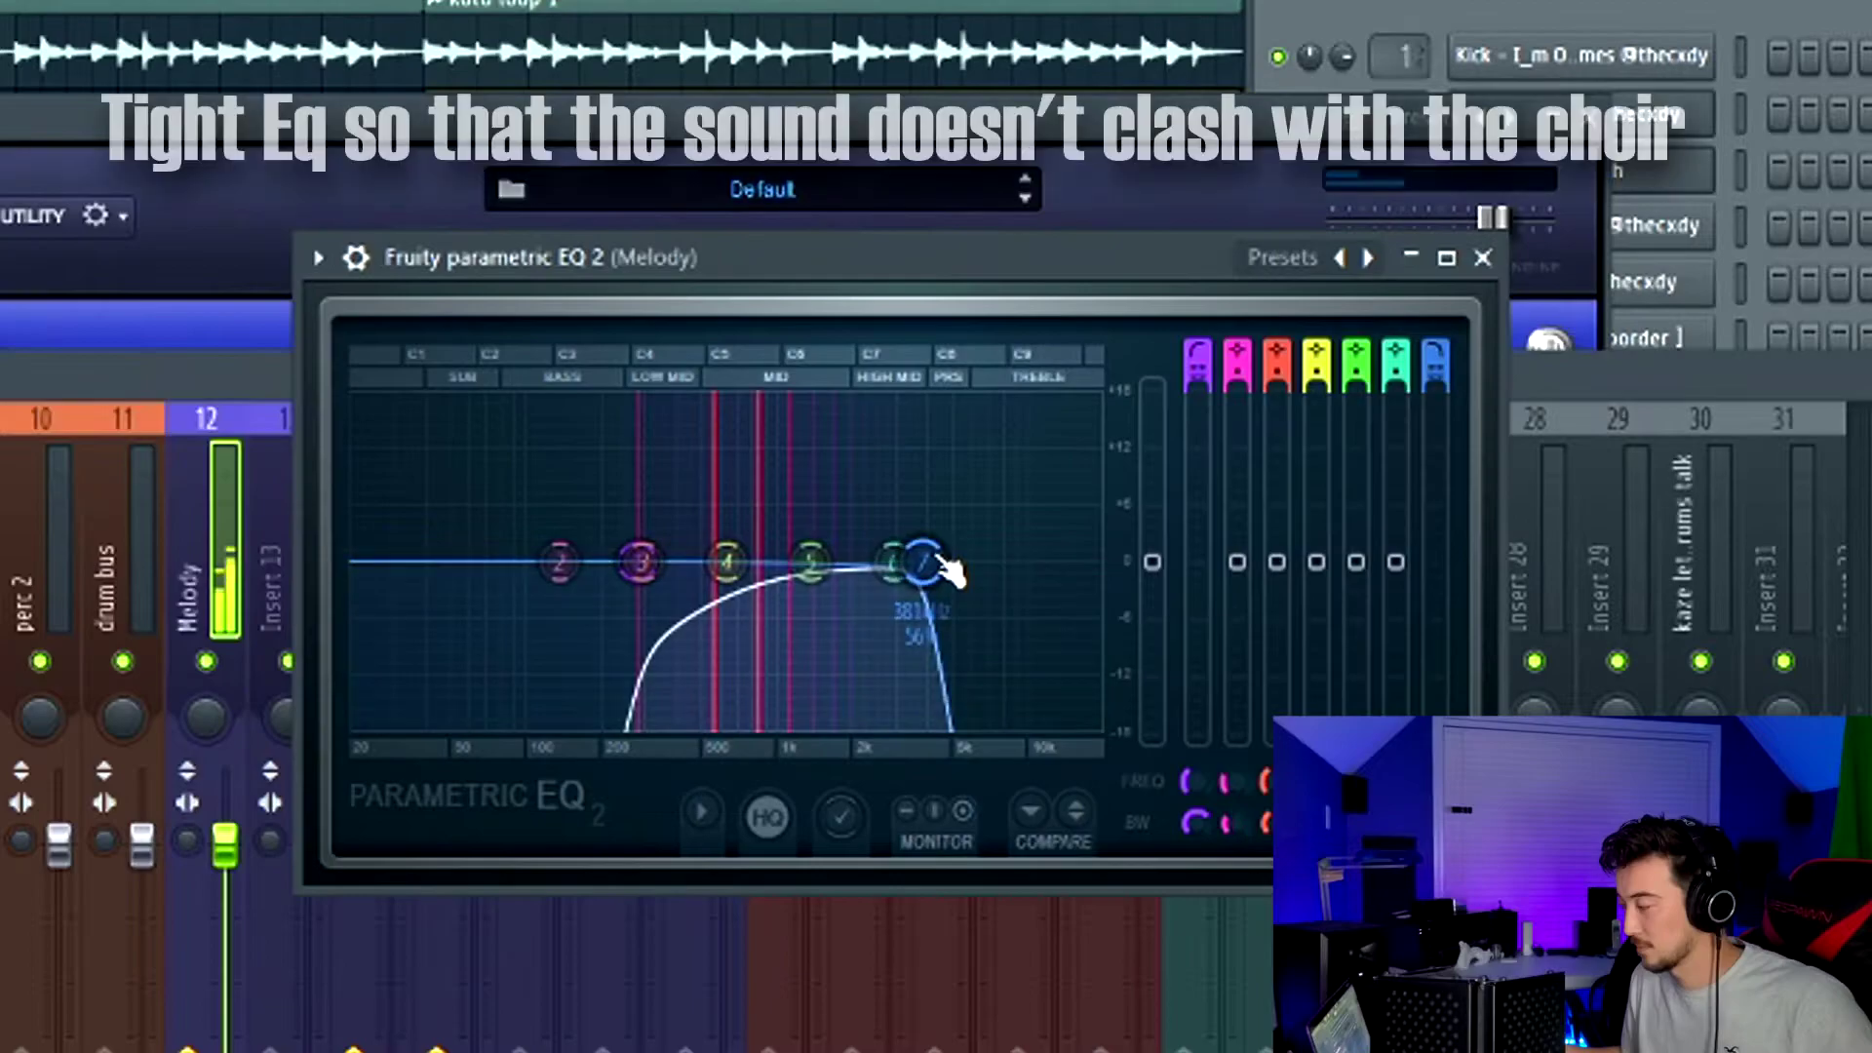
{"action": "left_click_drag", "start_coordinate": [938, 566], "coordinate": [865, 563]}
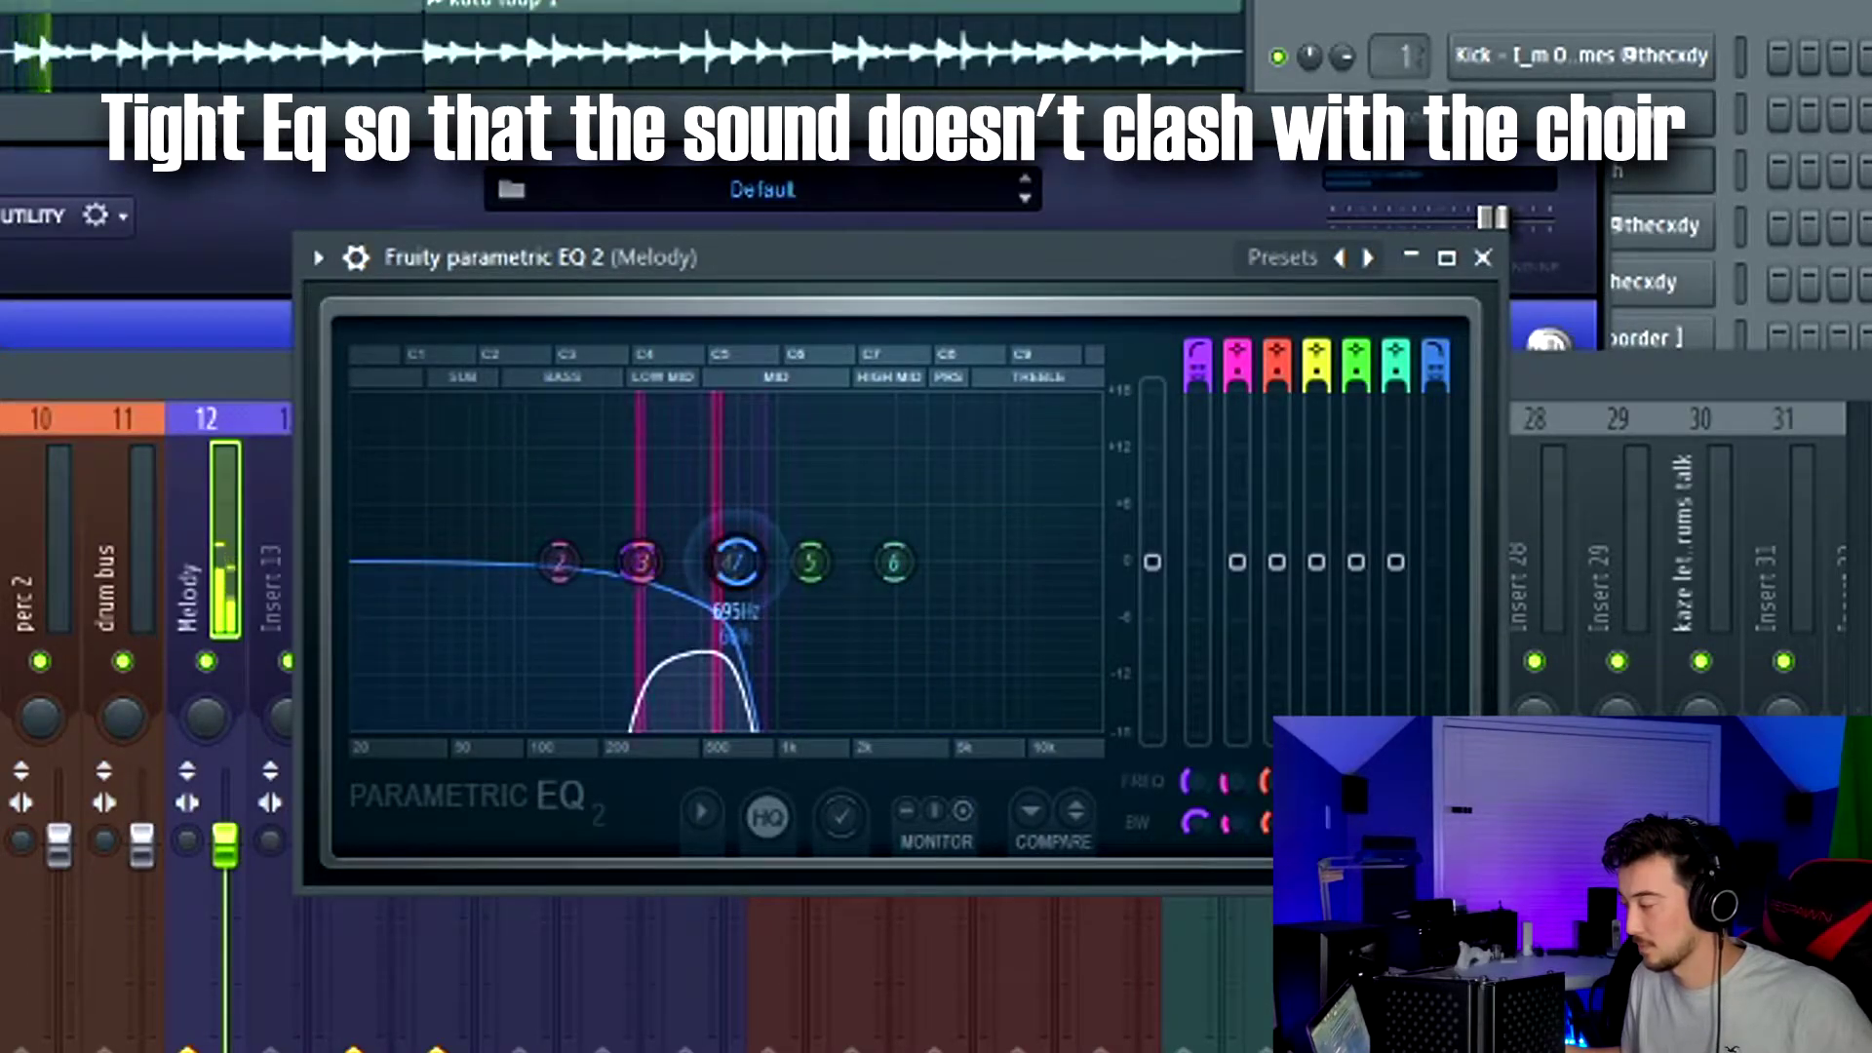
{"action": "left_click_drag", "start_coordinate": [737, 562], "coordinate": [784, 562]}
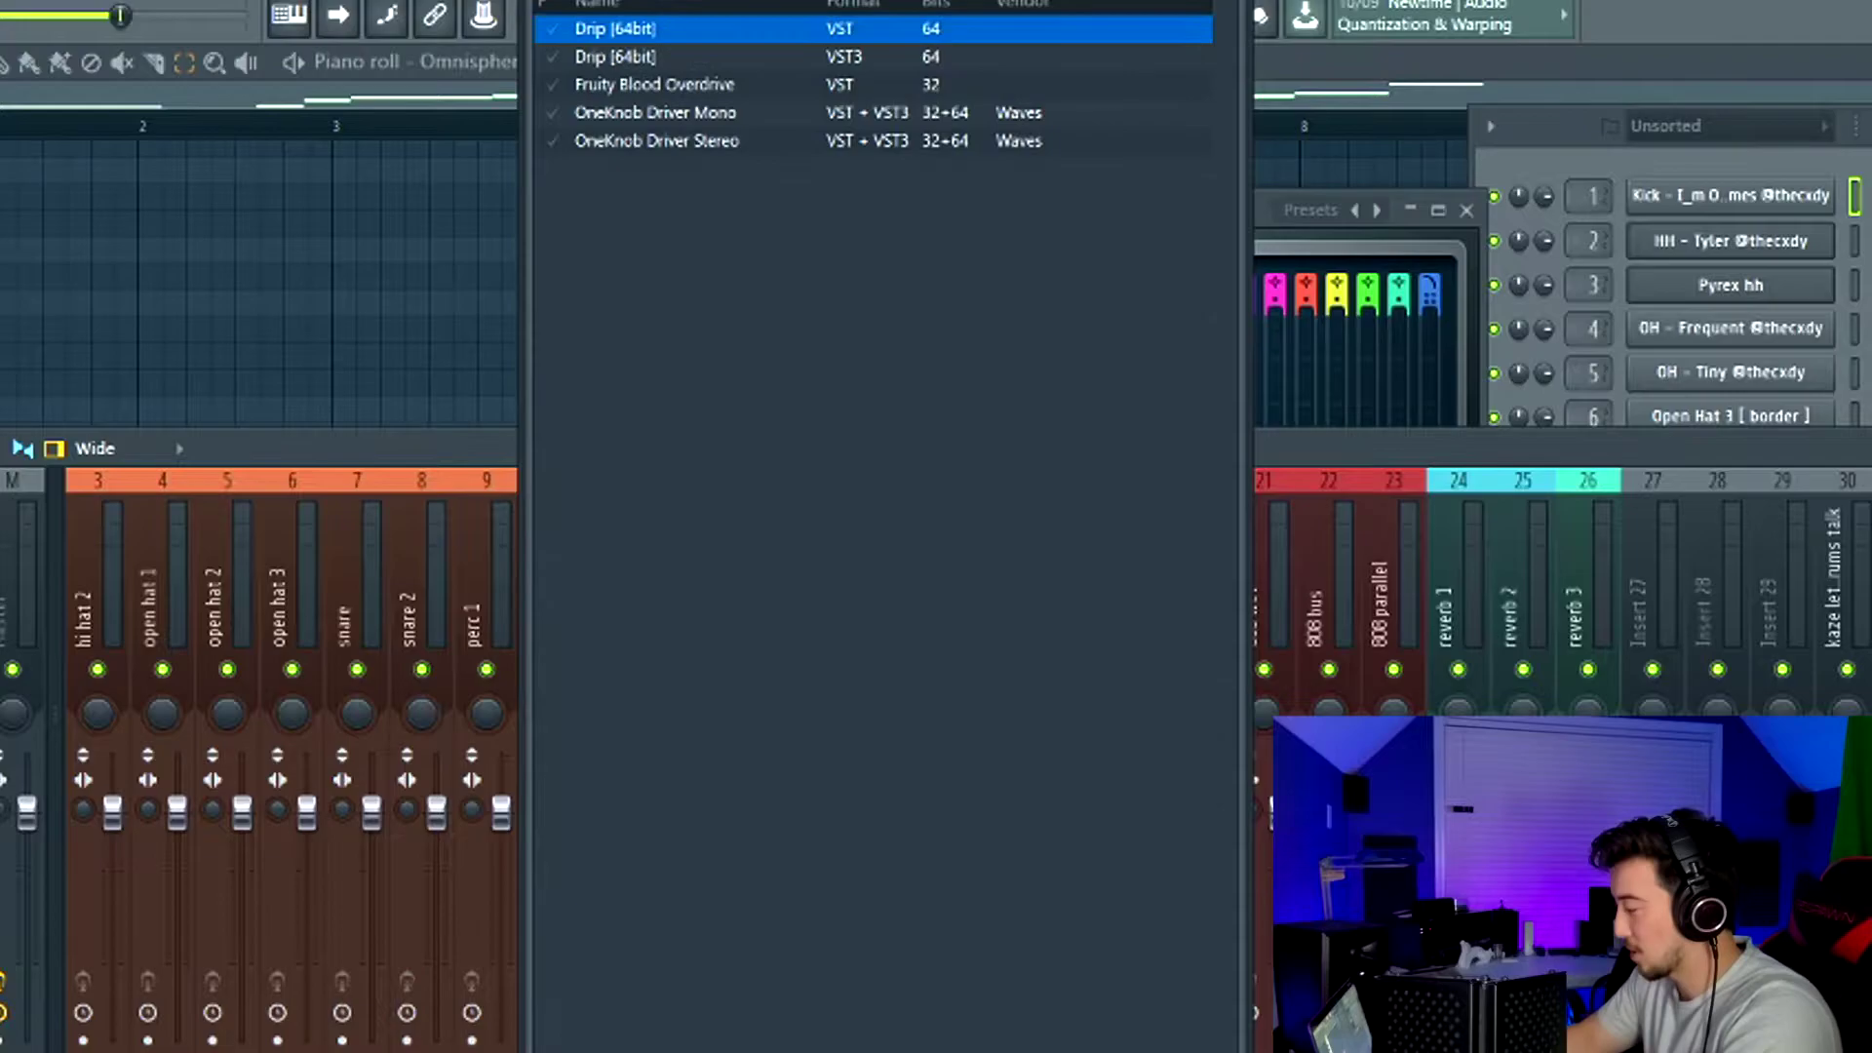
Add the 64-bit VST3 Drip effect and step through its presets from Frost to Frozen, Ice and onward
{"action": "double_click", "coordinate": [780, 58]}
{"action": "left_click", "coordinate": [694, 262]}
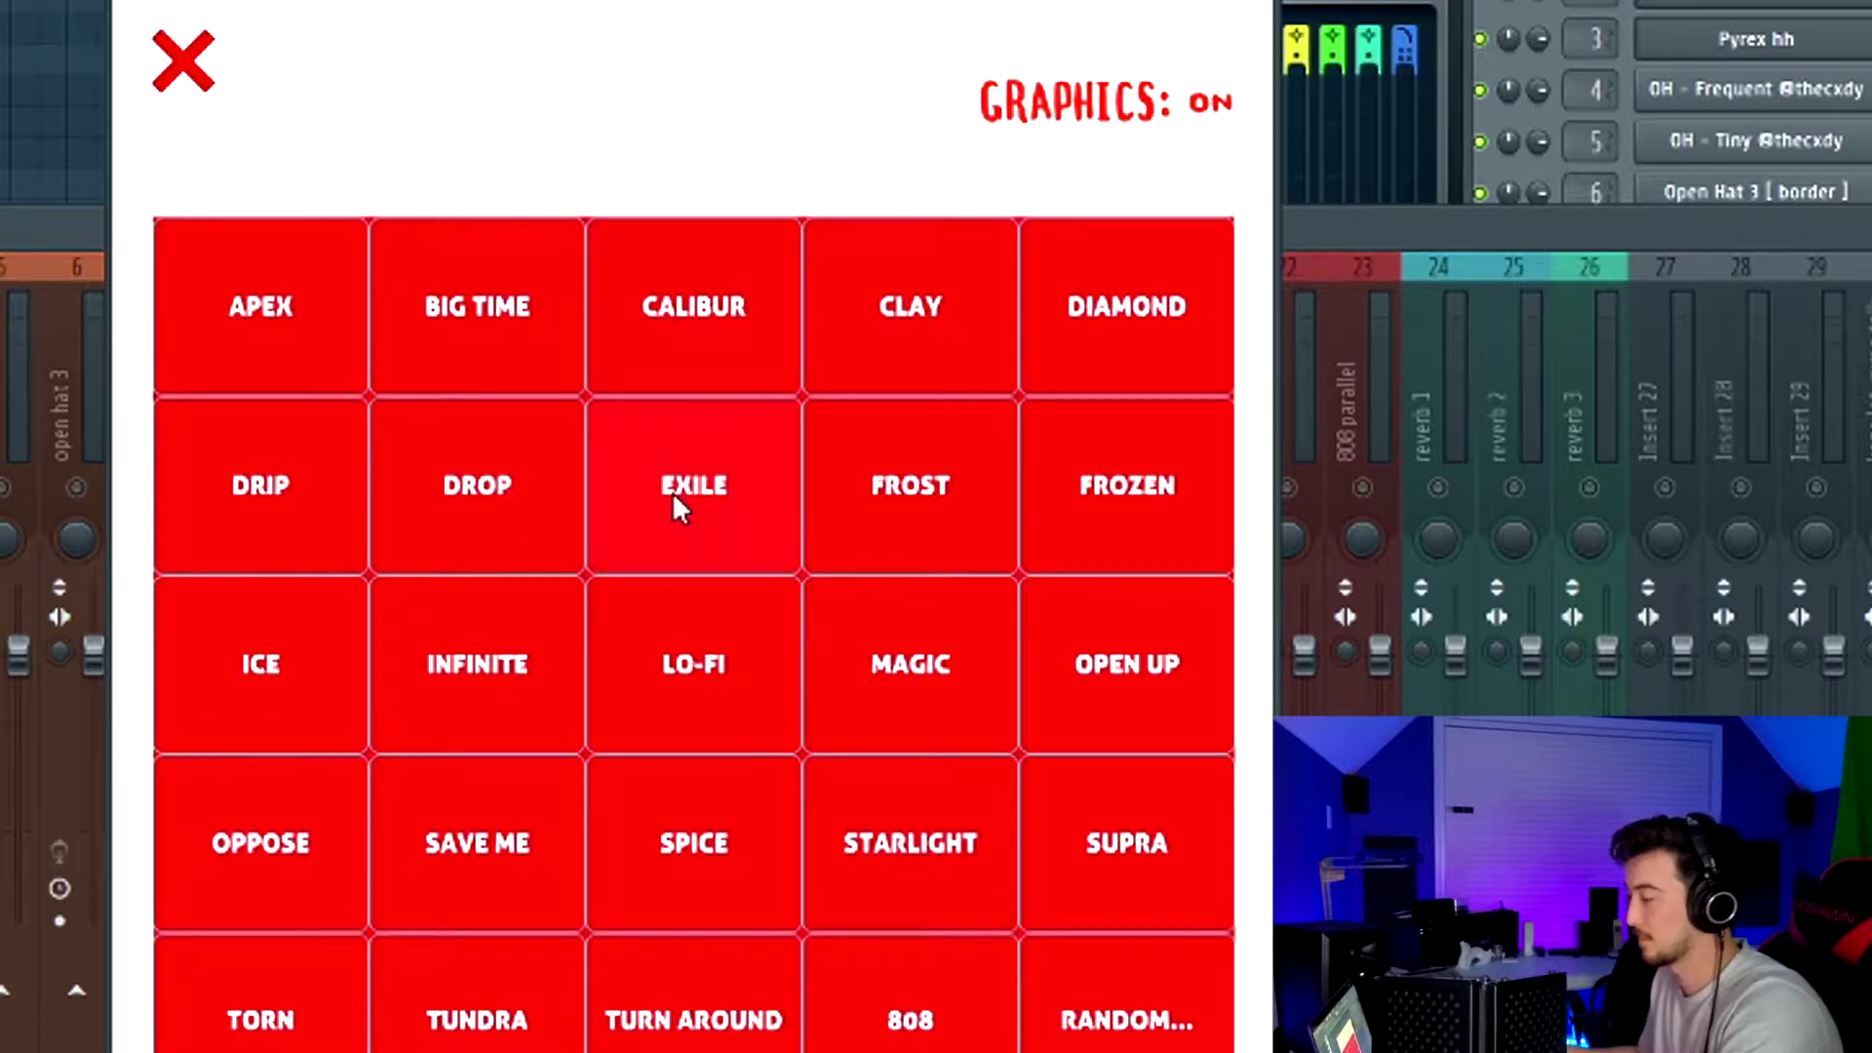
{"action": "left_click", "coordinate": [917, 538]}
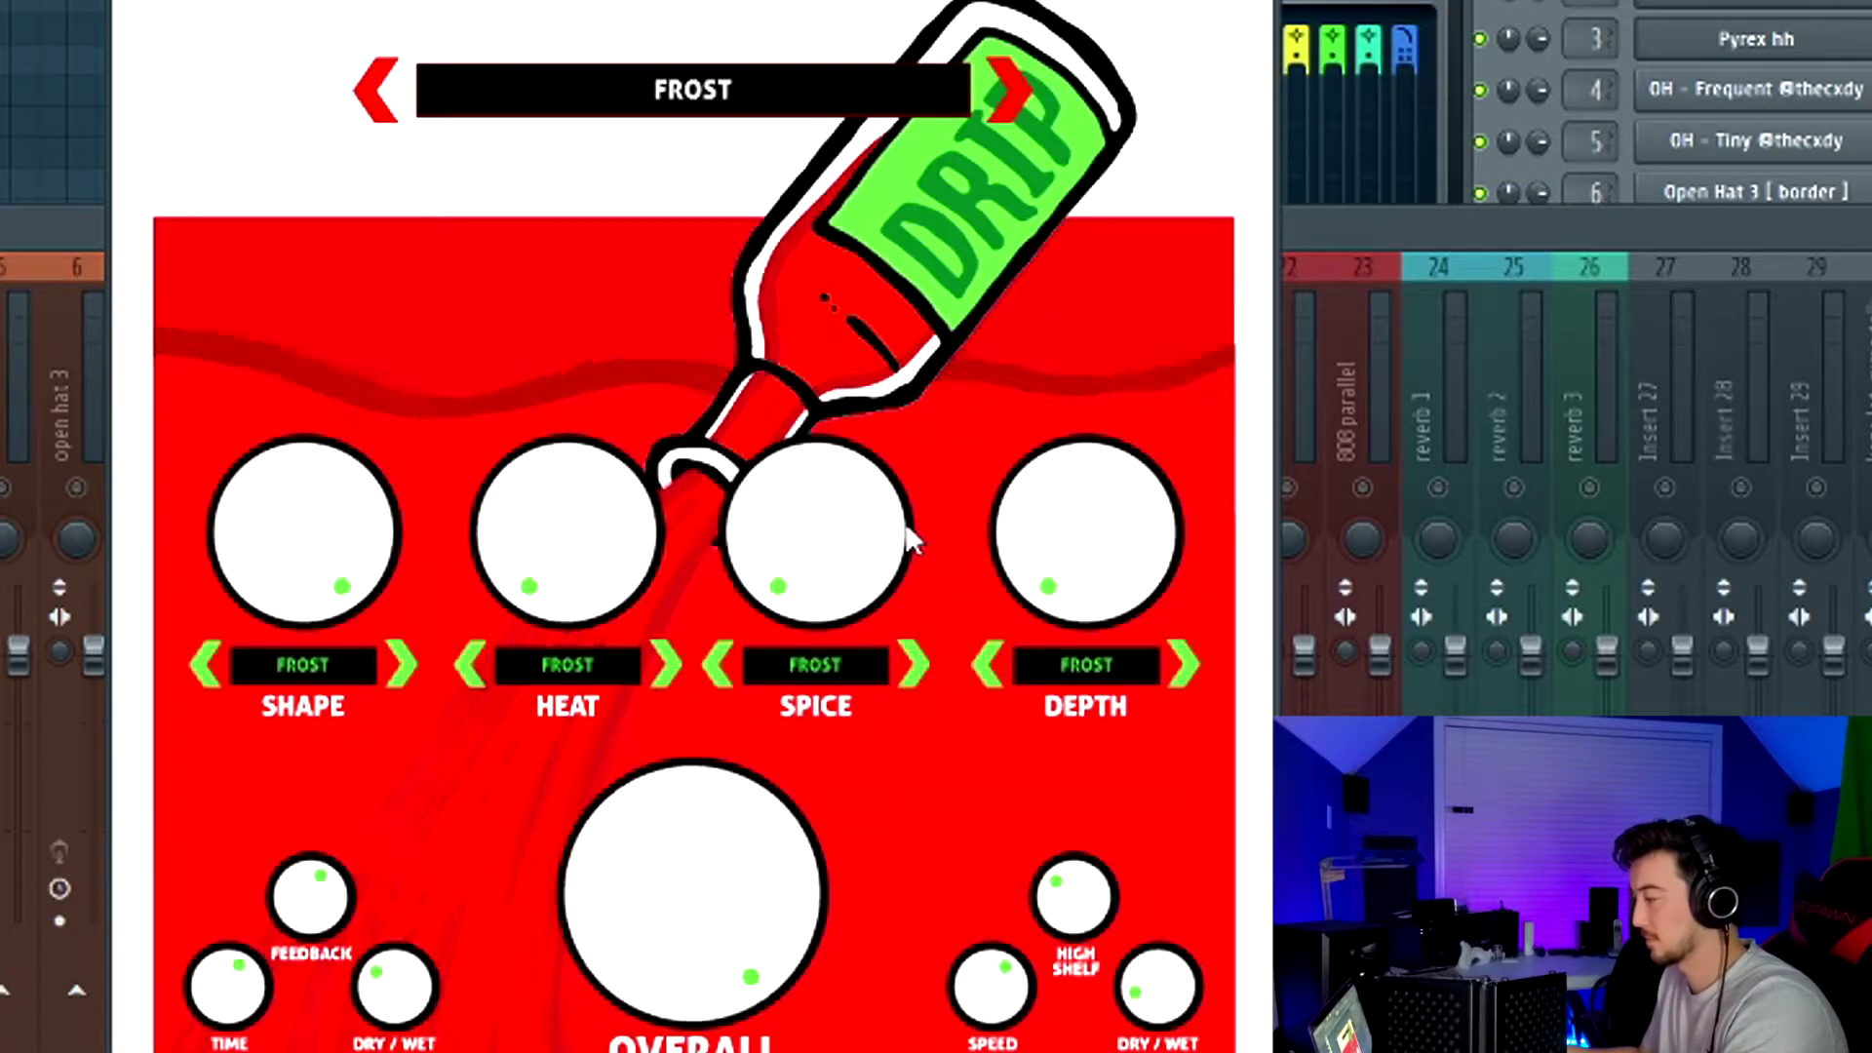
{"action": "left_click", "coordinate": [1010, 90]}
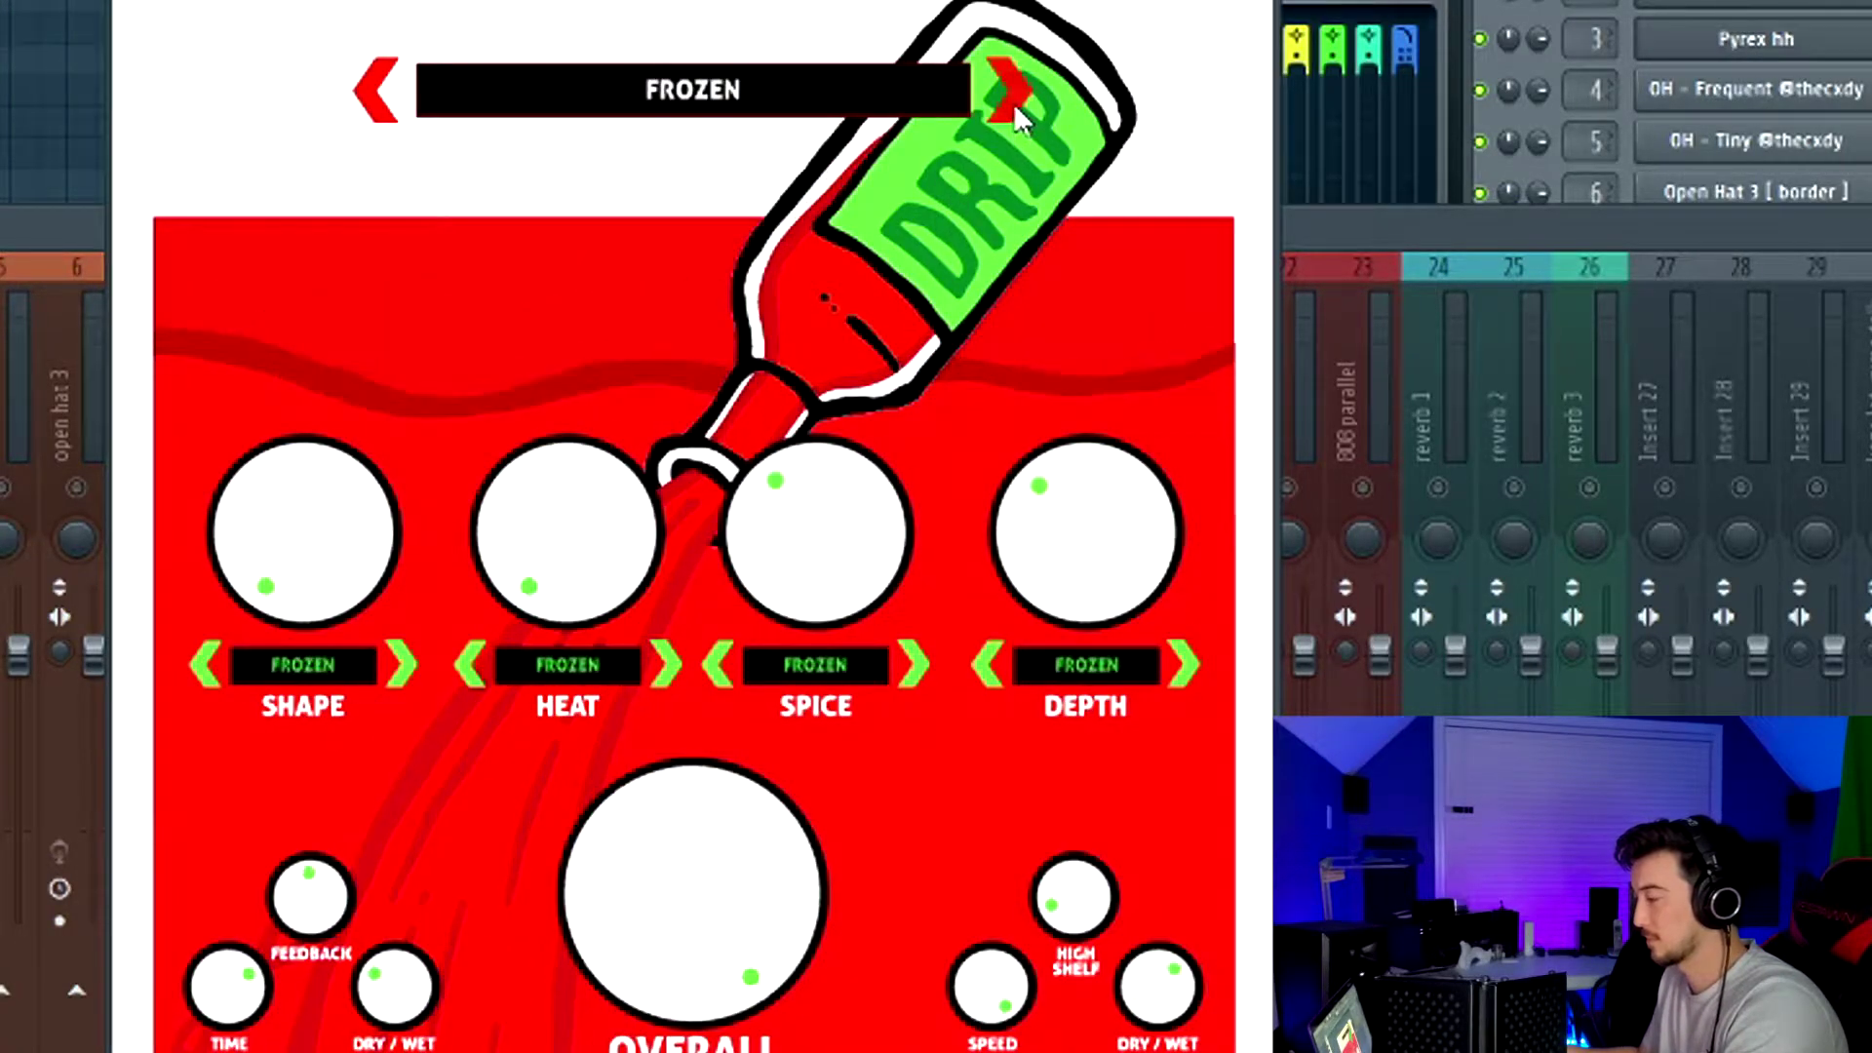
{"action": "left_click", "coordinate": [1010, 90]}
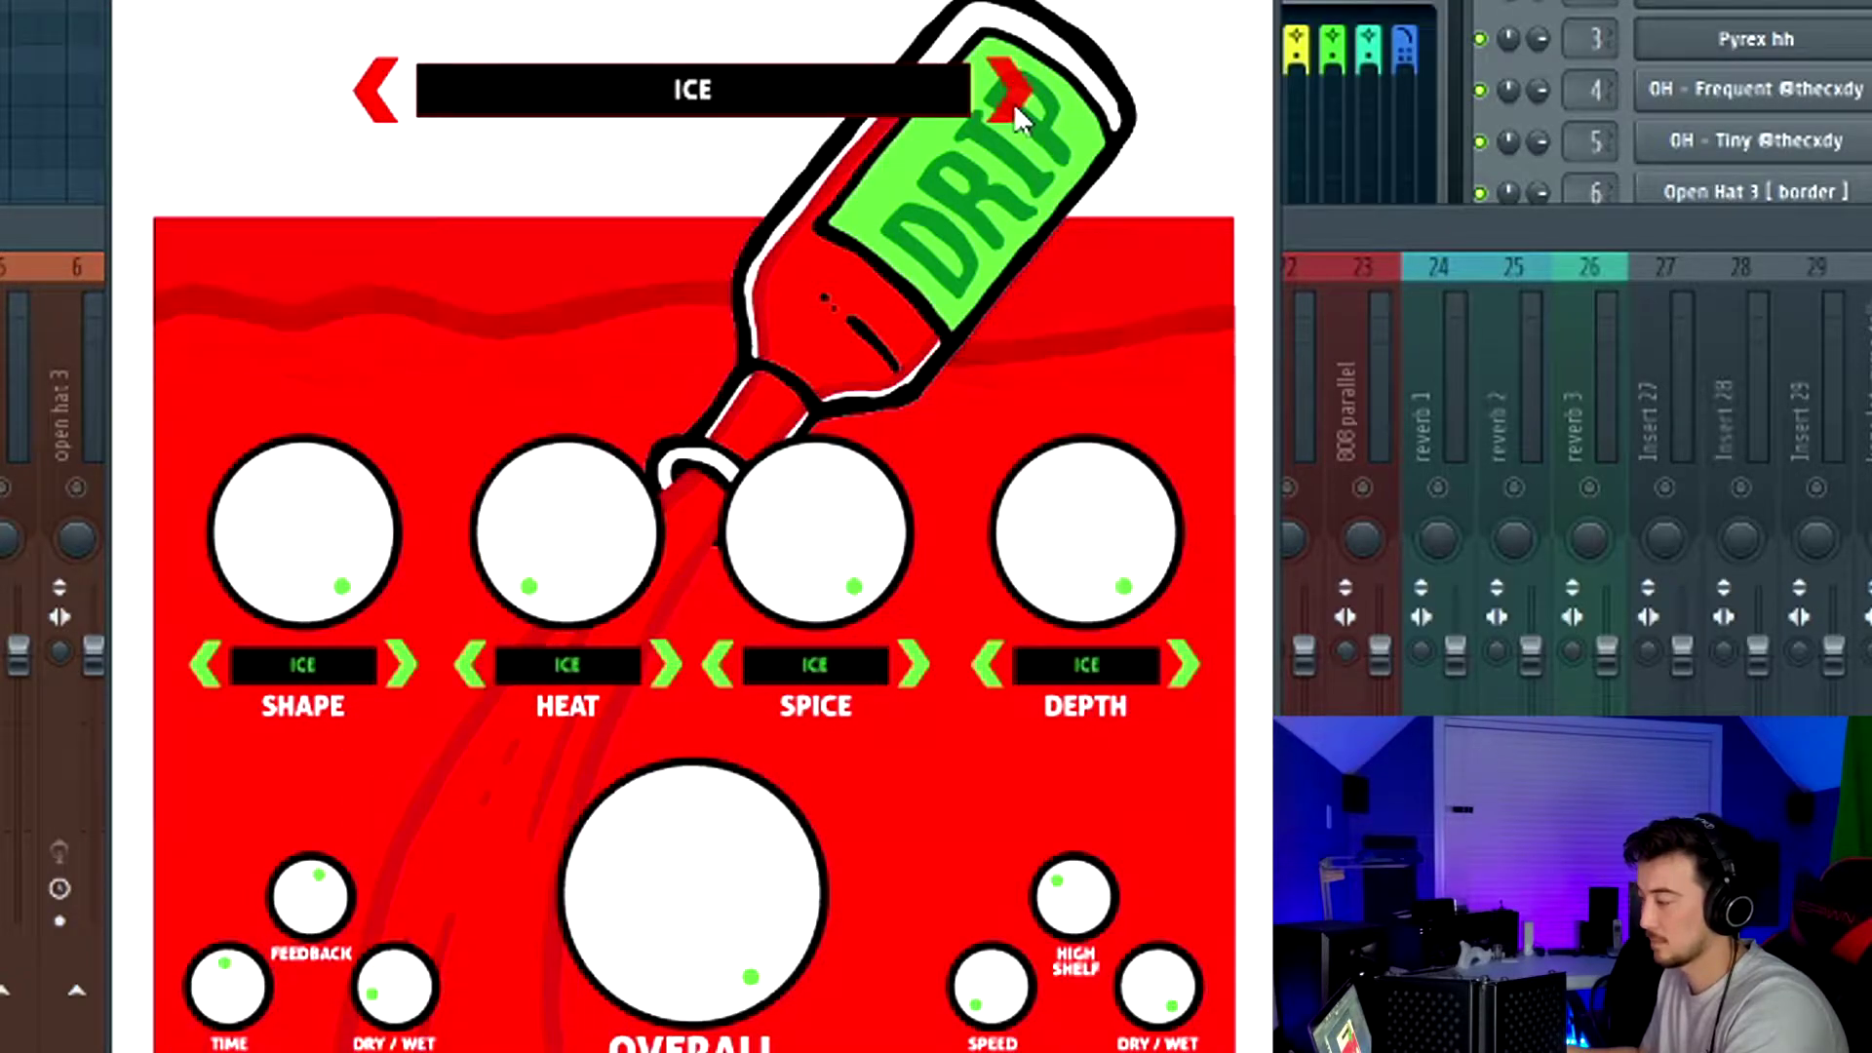
{"action": "left_click_drag", "start_coordinate": [808, 0], "coordinate": [840, 10]}
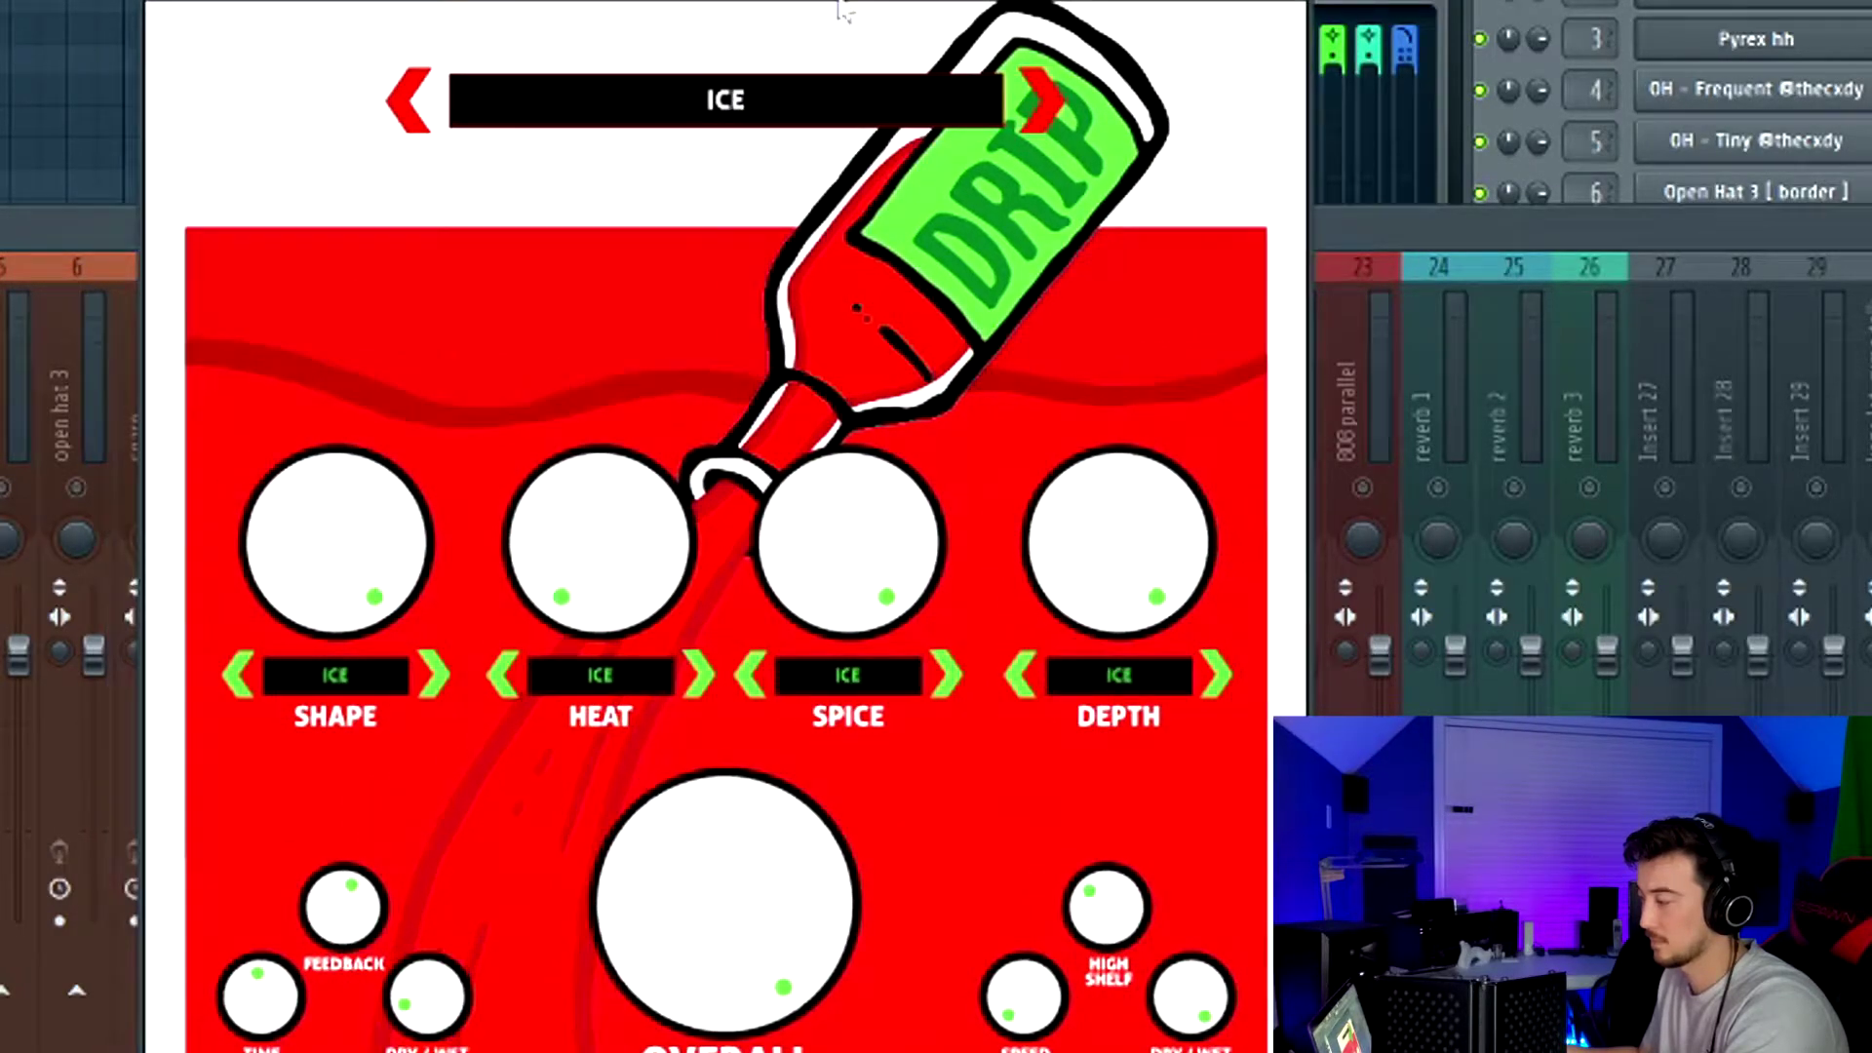
{"action": "left_click", "coordinate": [1026, 98]}
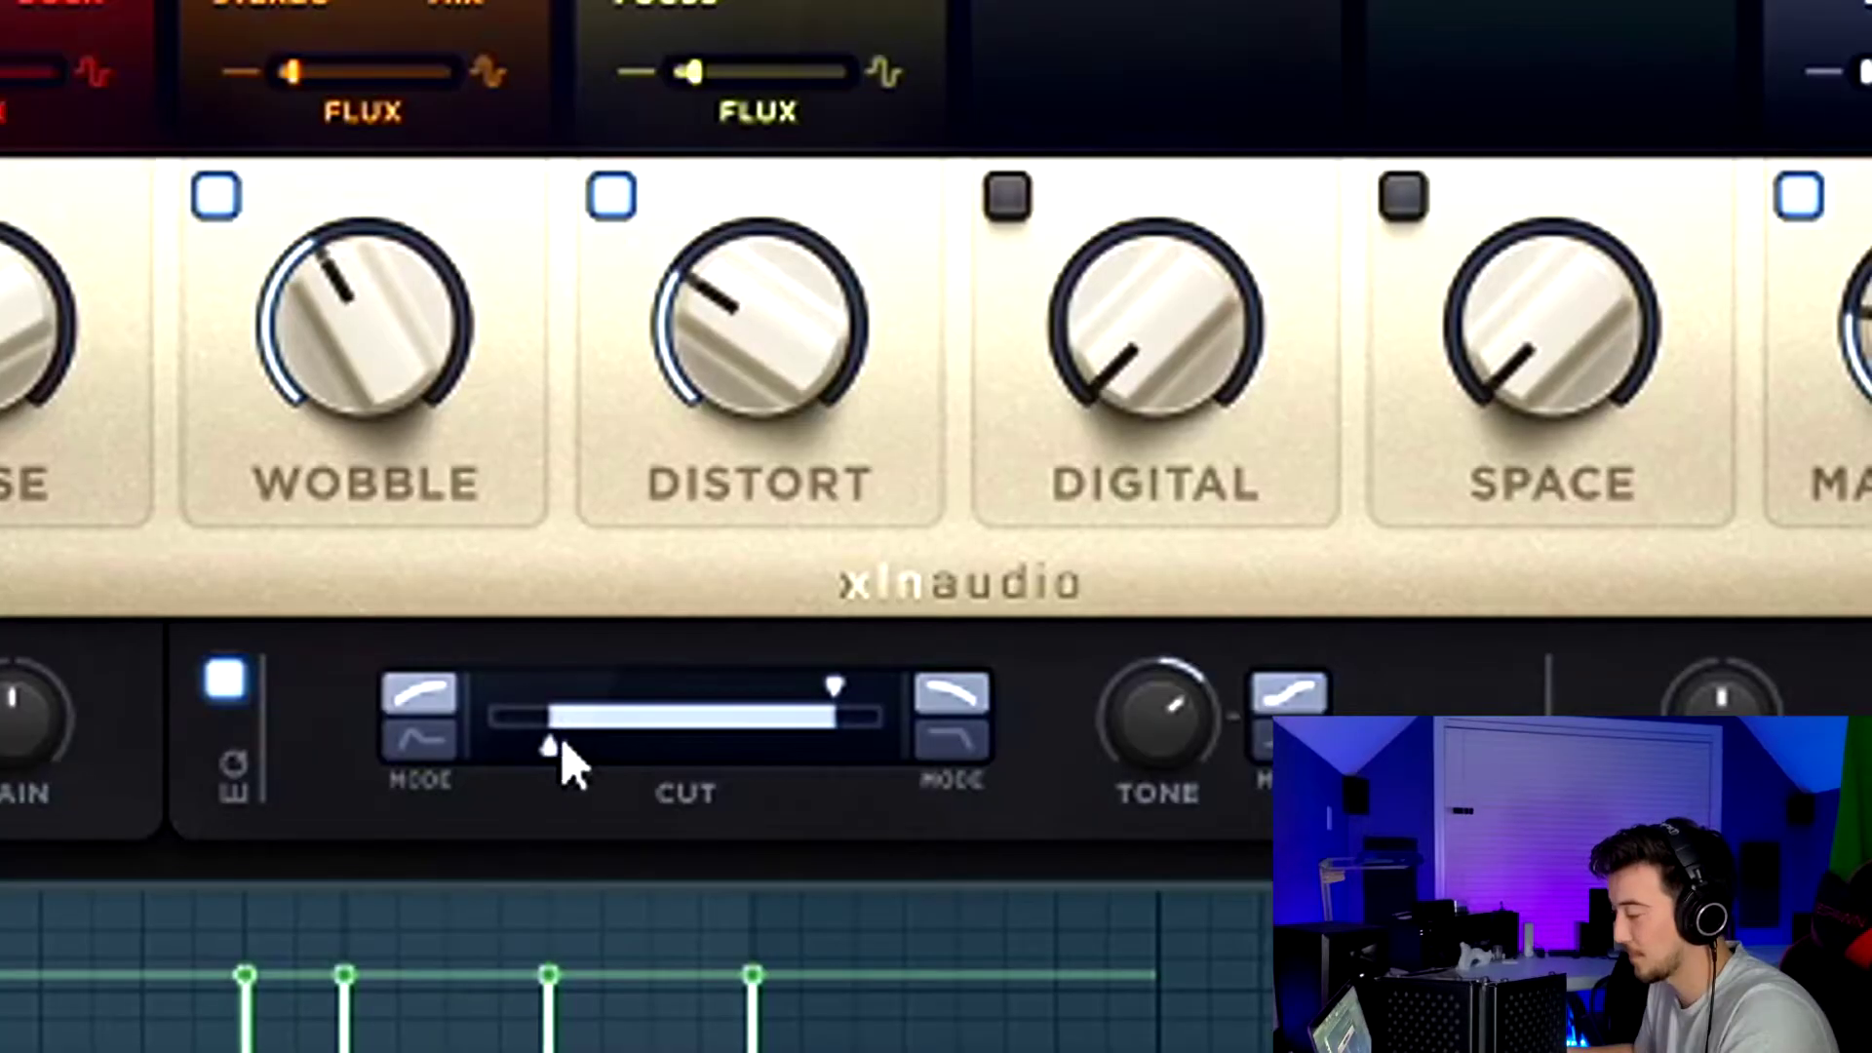
Narrow the EQ cut range of the XLN Audio effect from both ends, switch its high-cut mode and lower the Tone
{"action": "mouse_move", "coordinate": [553, 759]}
{"action": "left_click_drag", "start_coordinate": [553, 759], "coordinate": [569, 757]}
{"action": "left_click_drag", "start_coordinate": [854, 705], "coordinate": [739, 771]}
{"action": "left_click_drag", "start_coordinate": [535, 765], "coordinate": [622, 742]}
{"action": "left_click", "coordinate": [891, 739]}
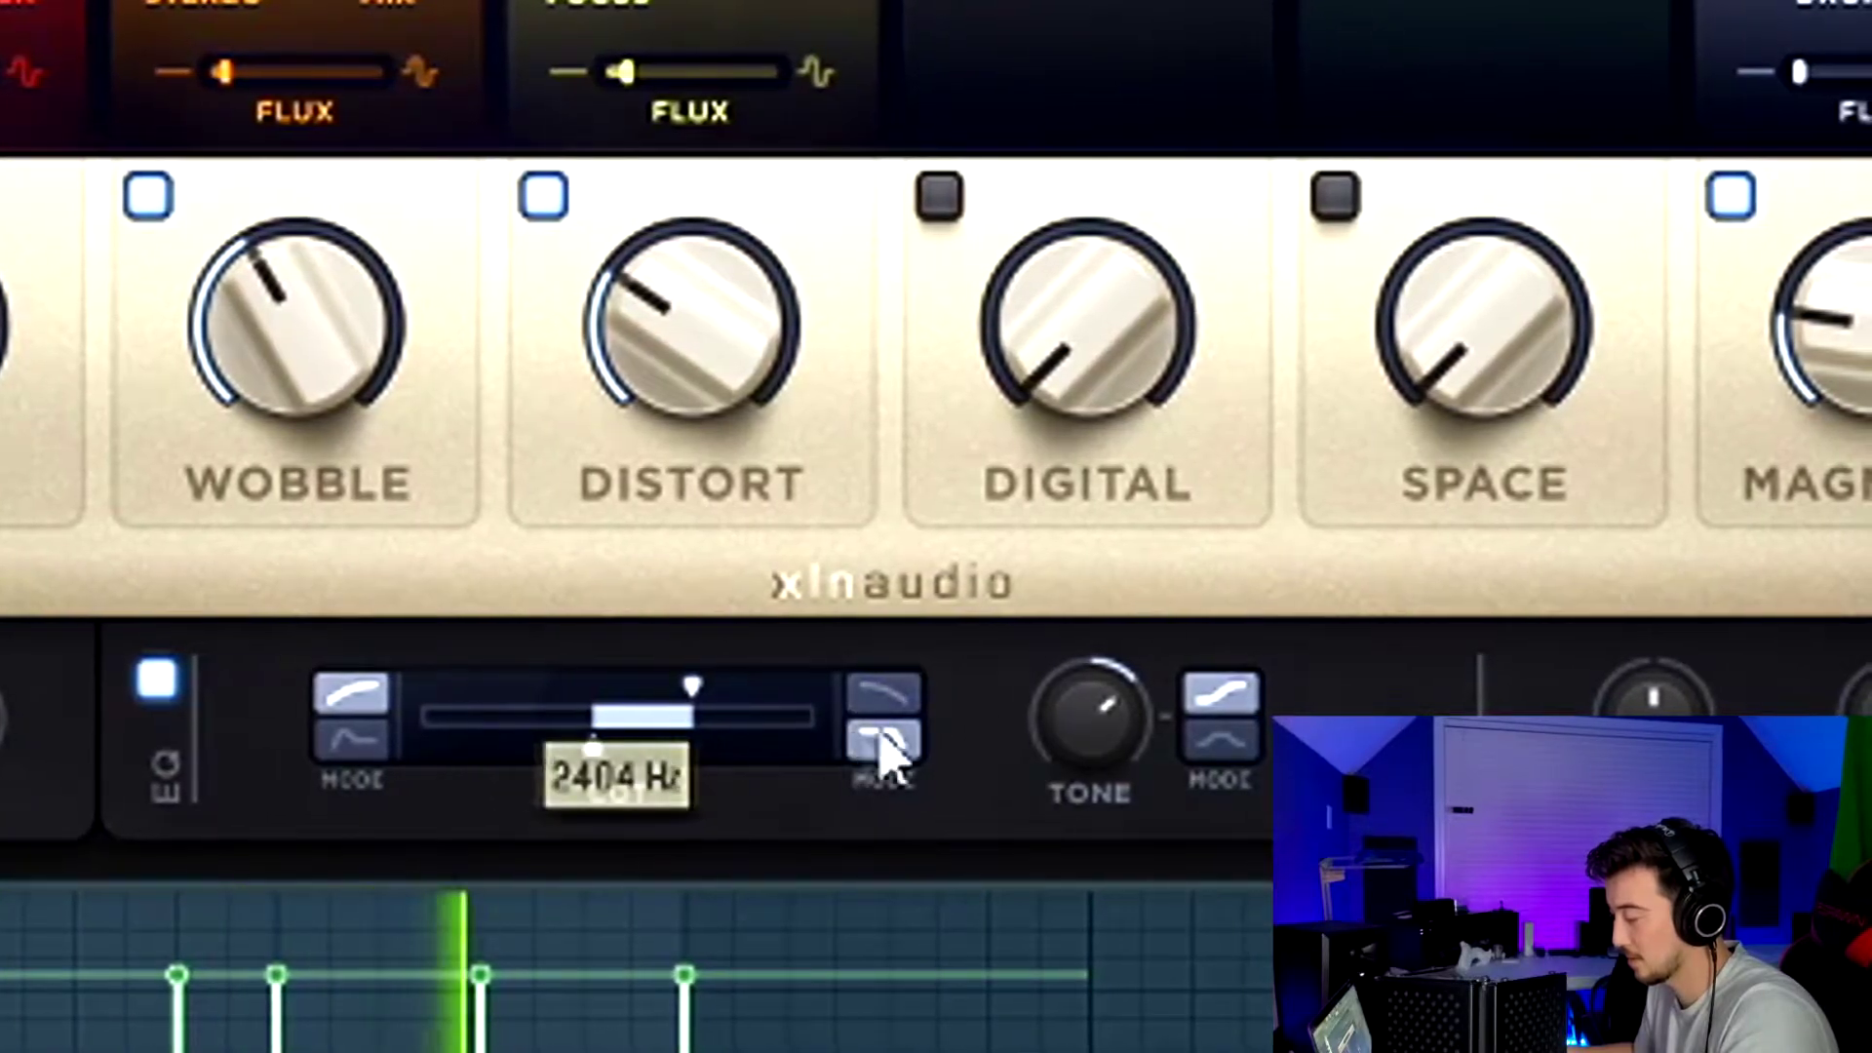
{"action": "left_click_drag", "start_coordinate": [1097, 726], "coordinate": [1087, 985]}
{"action": "left_click_drag", "start_coordinate": [576, 753], "coordinate": [612, 739]}
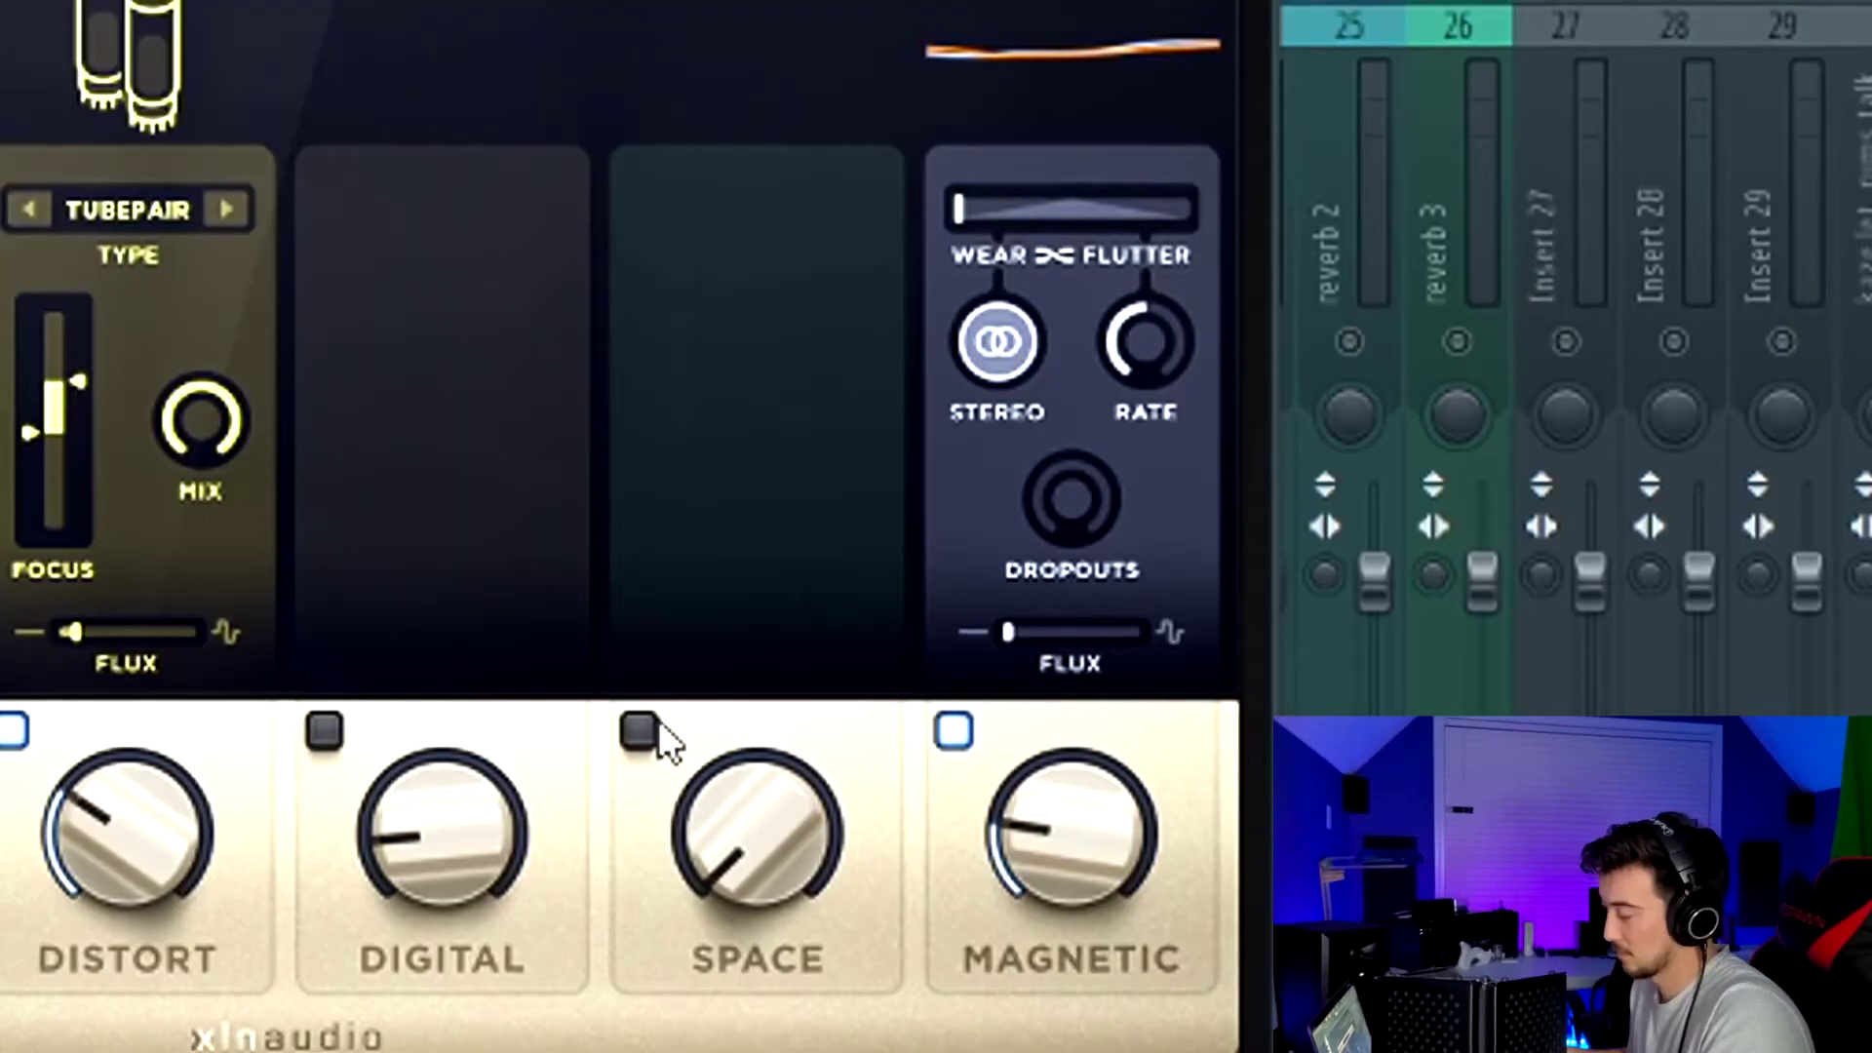
Enable the Space module, raise its amount slightly and narrow its Focus range
{"action": "left_click", "coordinate": [1310, 196]}
{"action": "left_click_drag", "start_coordinate": [1459, 322], "coordinate": [1460, 225]}
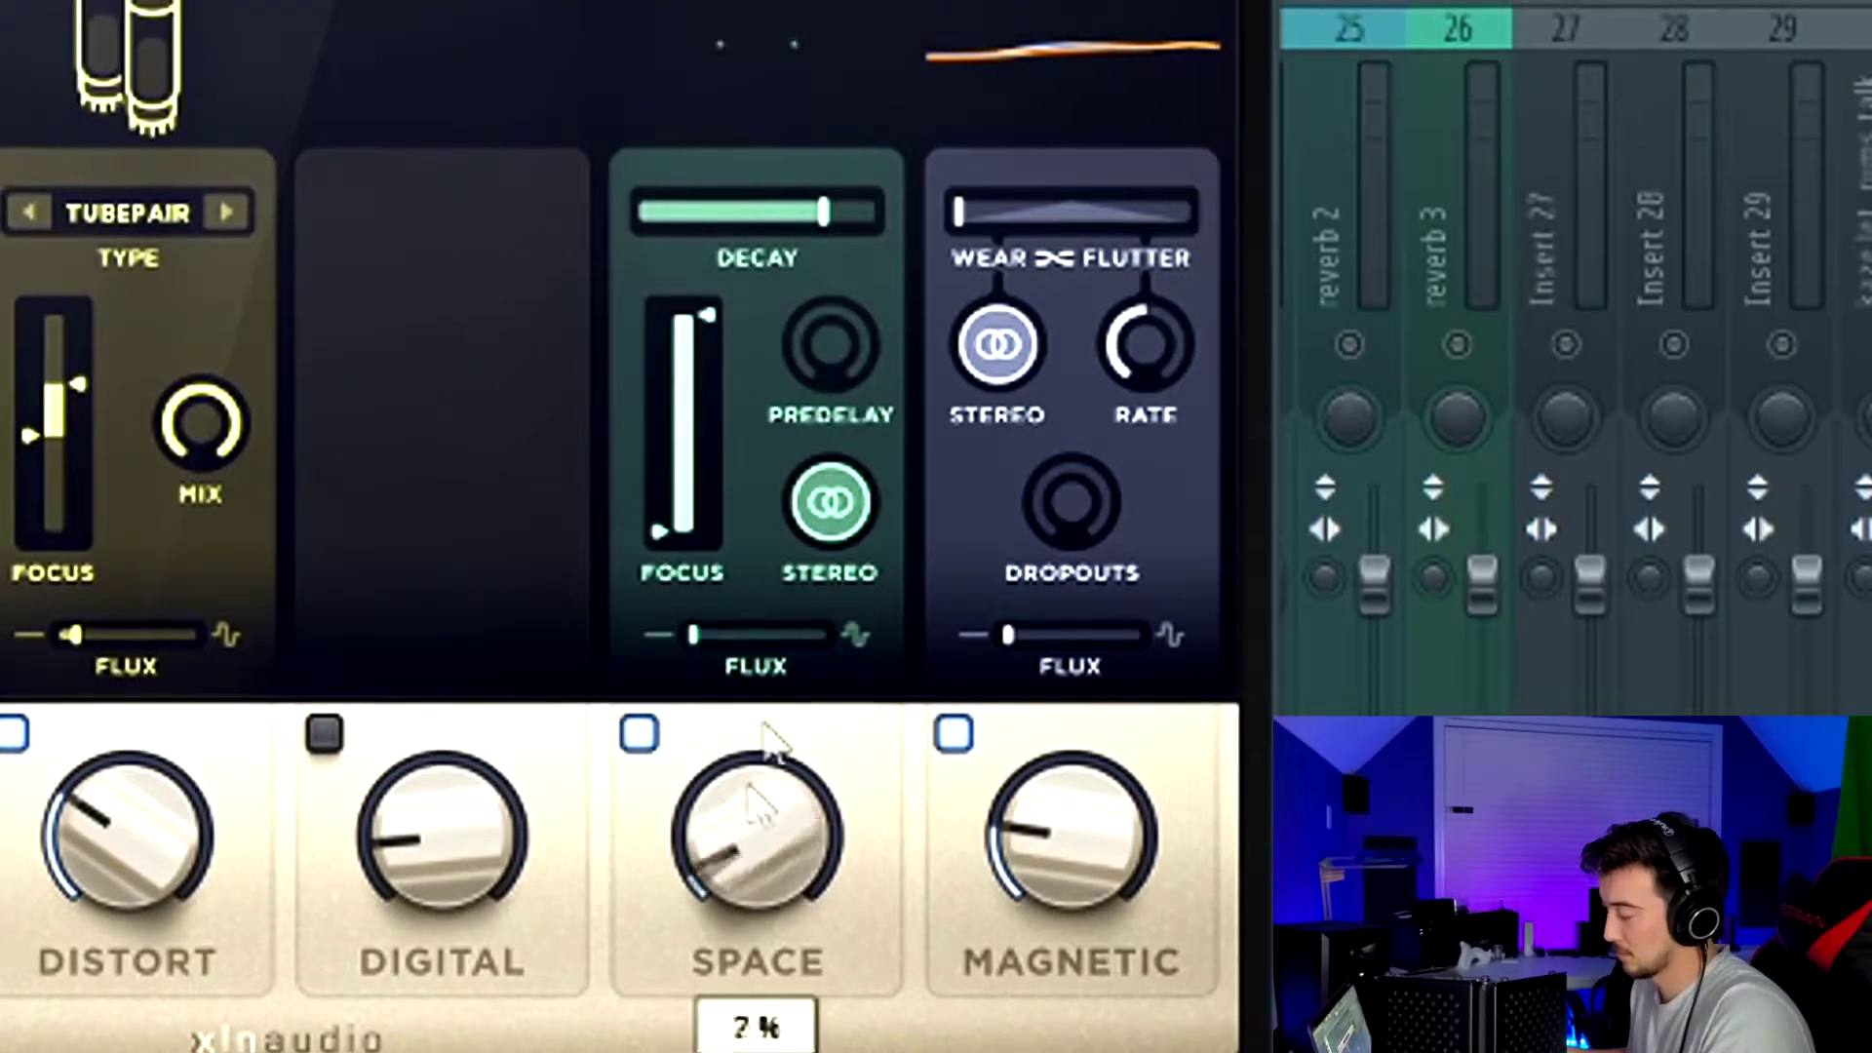
{"action": "left_click_drag", "start_coordinate": [675, 535], "coordinate": [688, 465]}
{"action": "left_click_drag", "start_coordinate": [711, 331], "coordinate": [1053, 243]}
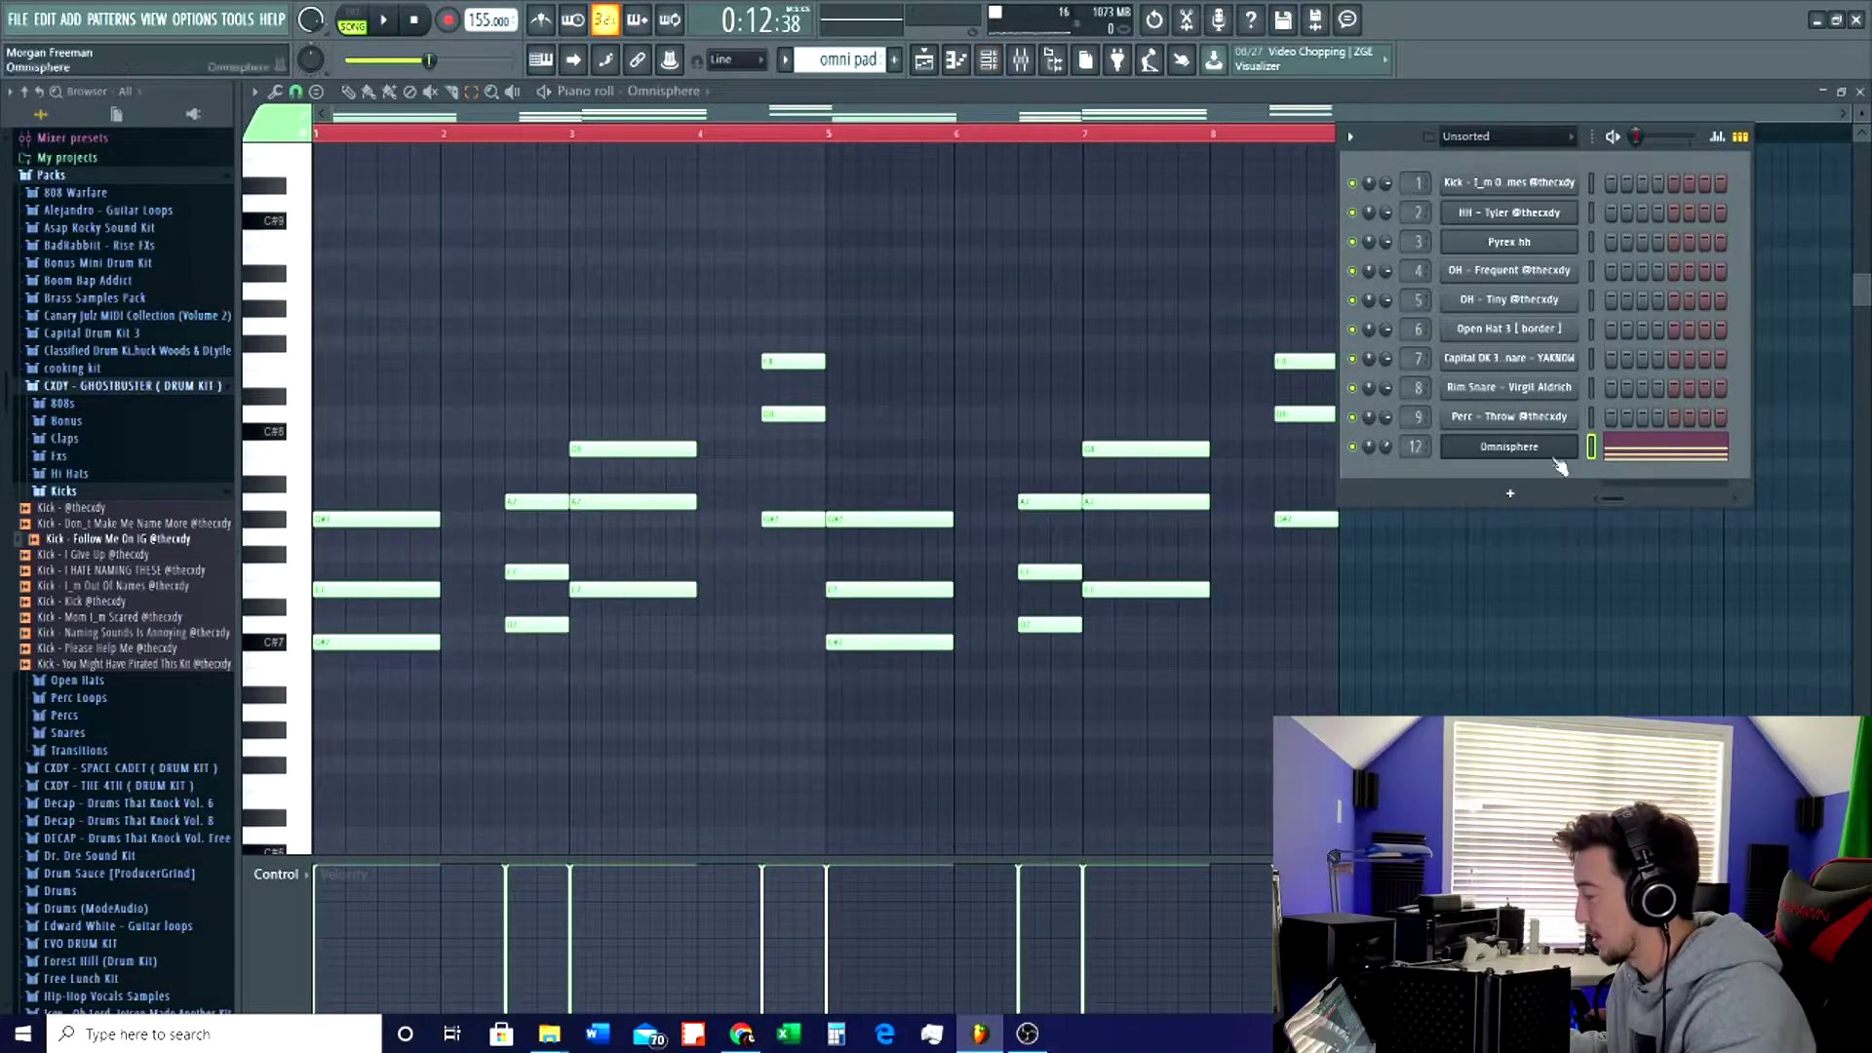
On layer A of Omnisphere's Warm Mids Pad, set the empty modulation source to Mod Envelope2 and show mod envelope 2
{"action": "left_click", "coordinate": [1555, 456]}
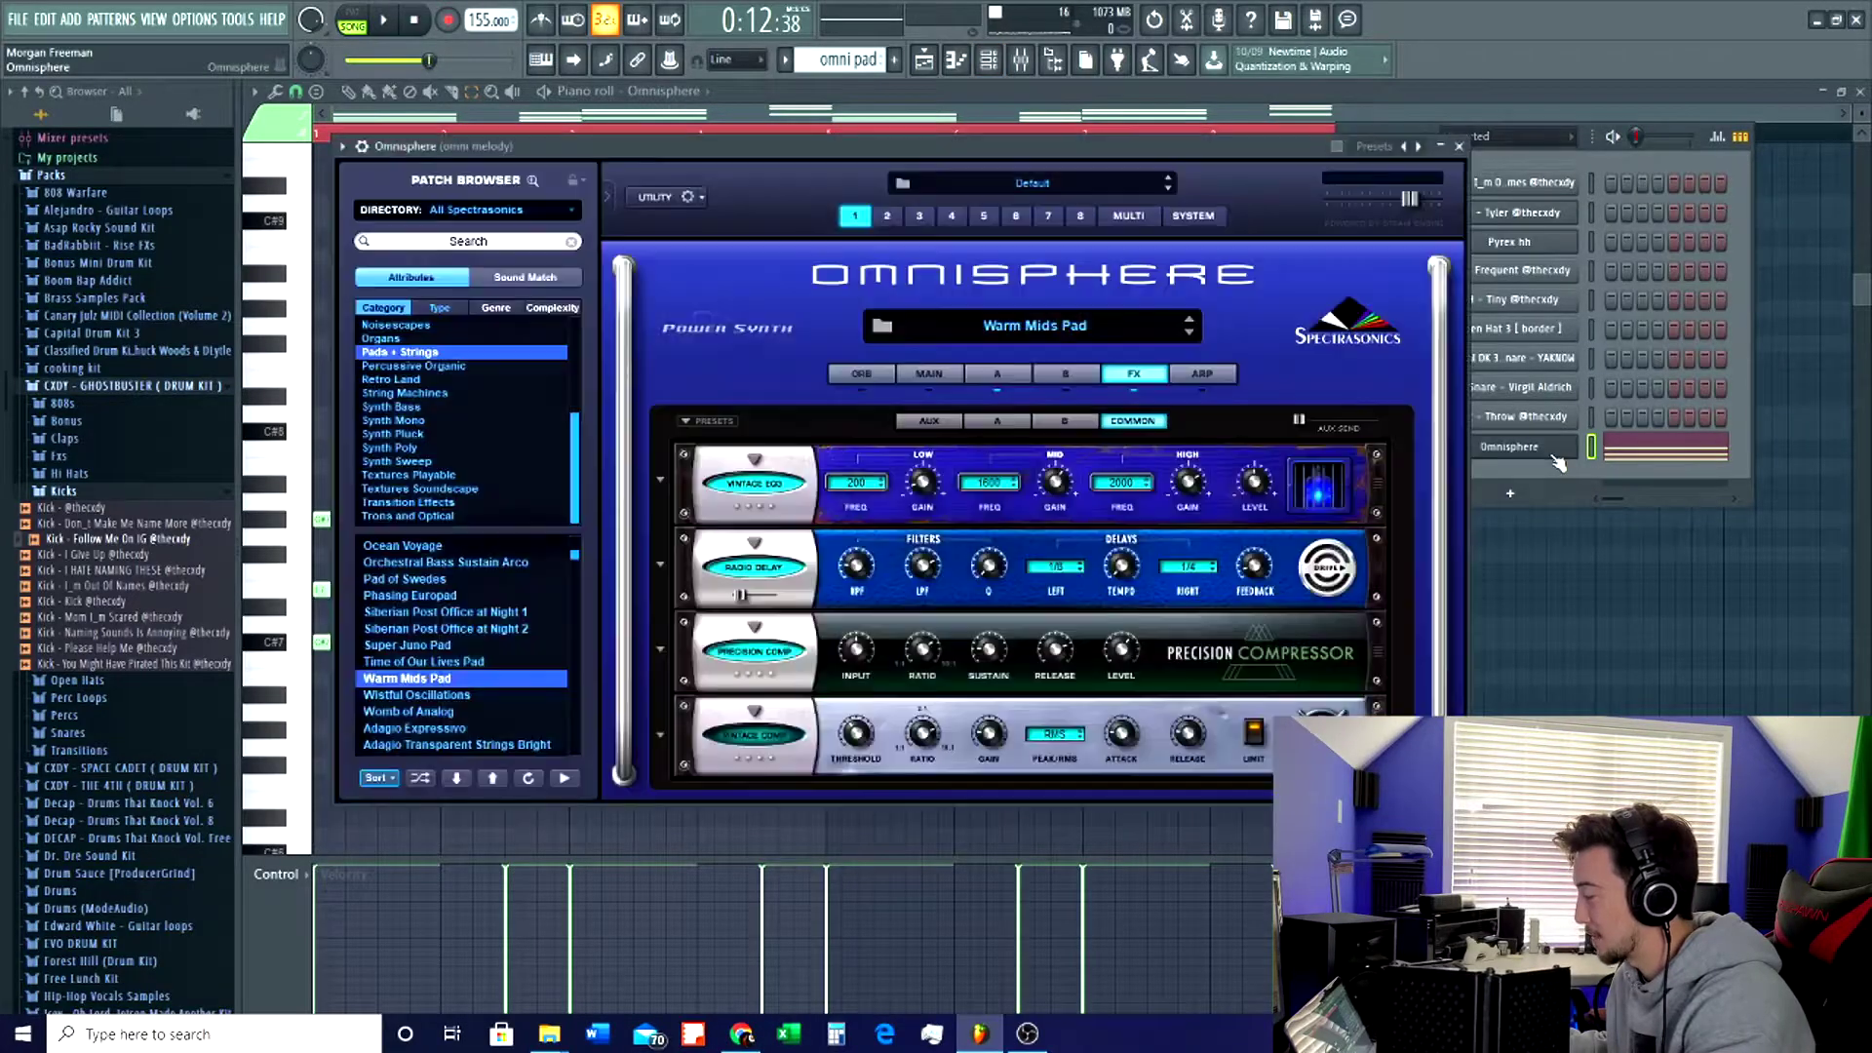
{"action": "left_click_drag", "start_coordinate": [1002, 154], "coordinate": [1069, 140]}
{"action": "left_click", "coordinate": [1067, 361]}
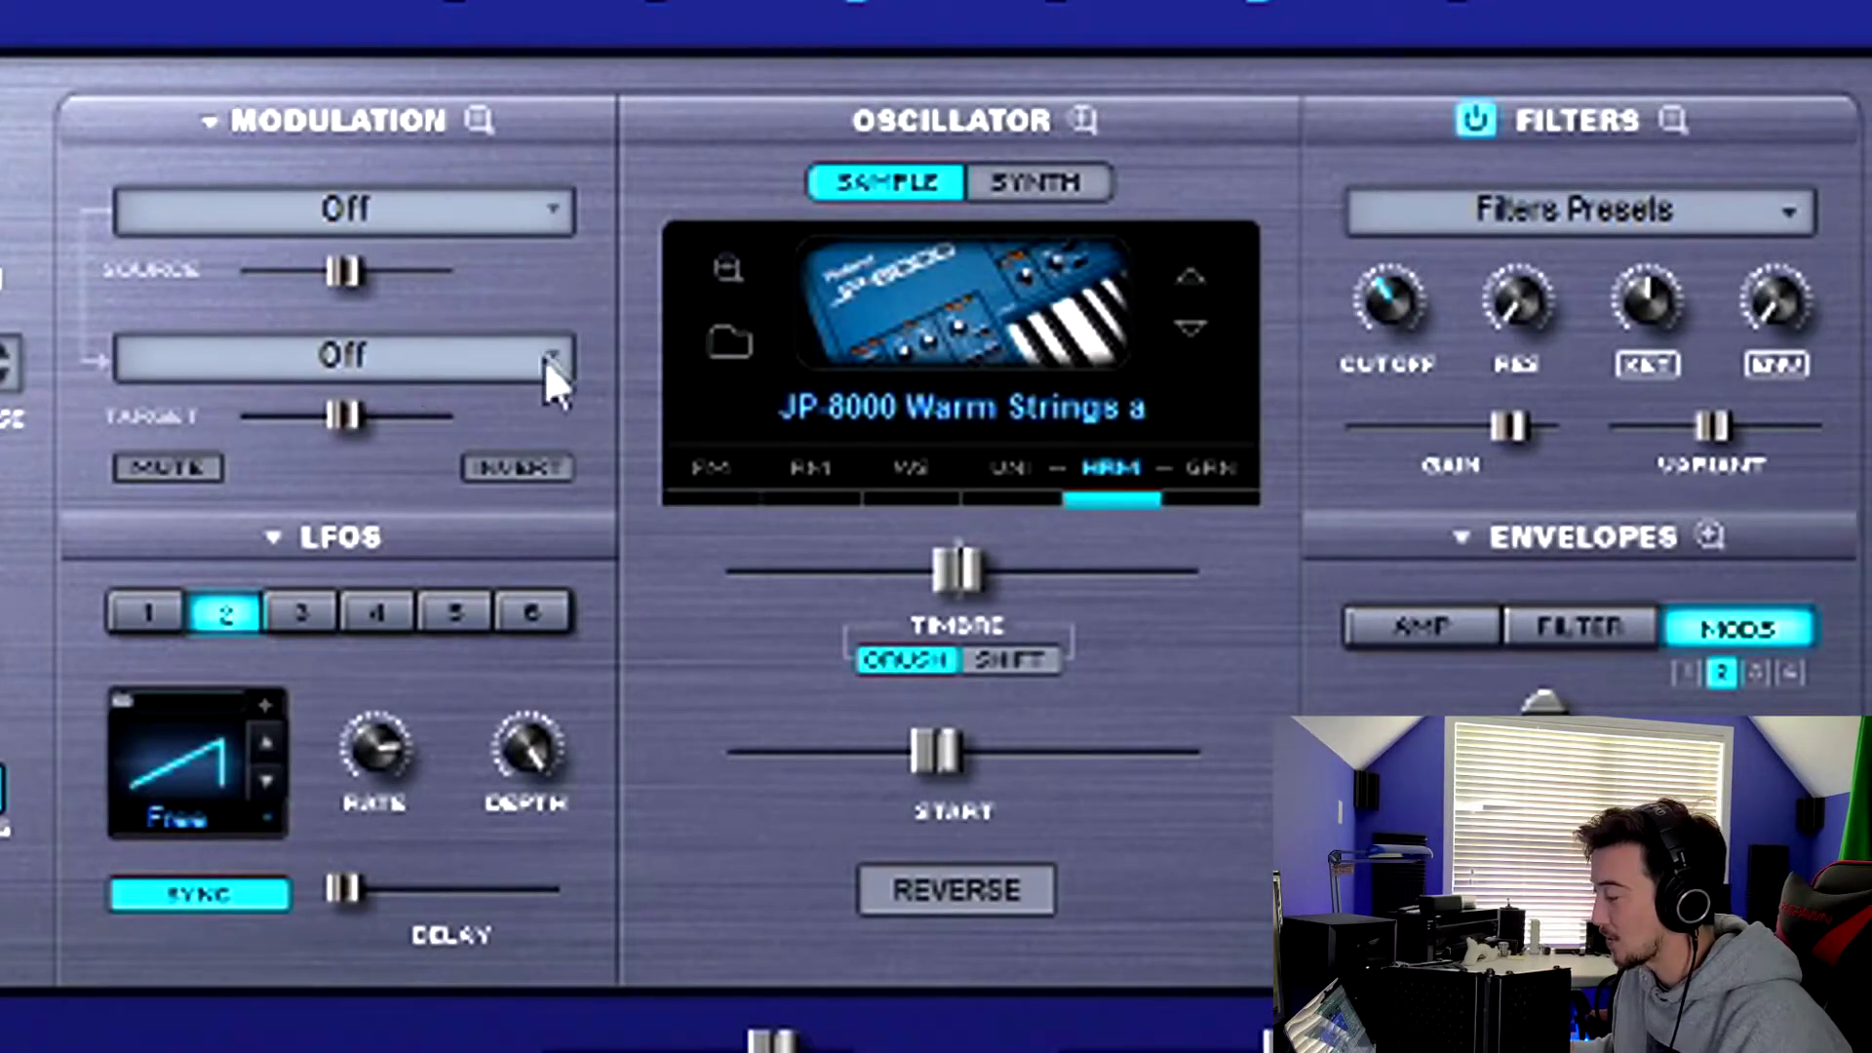
{"action": "left_click", "coordinate": [485, 222]}
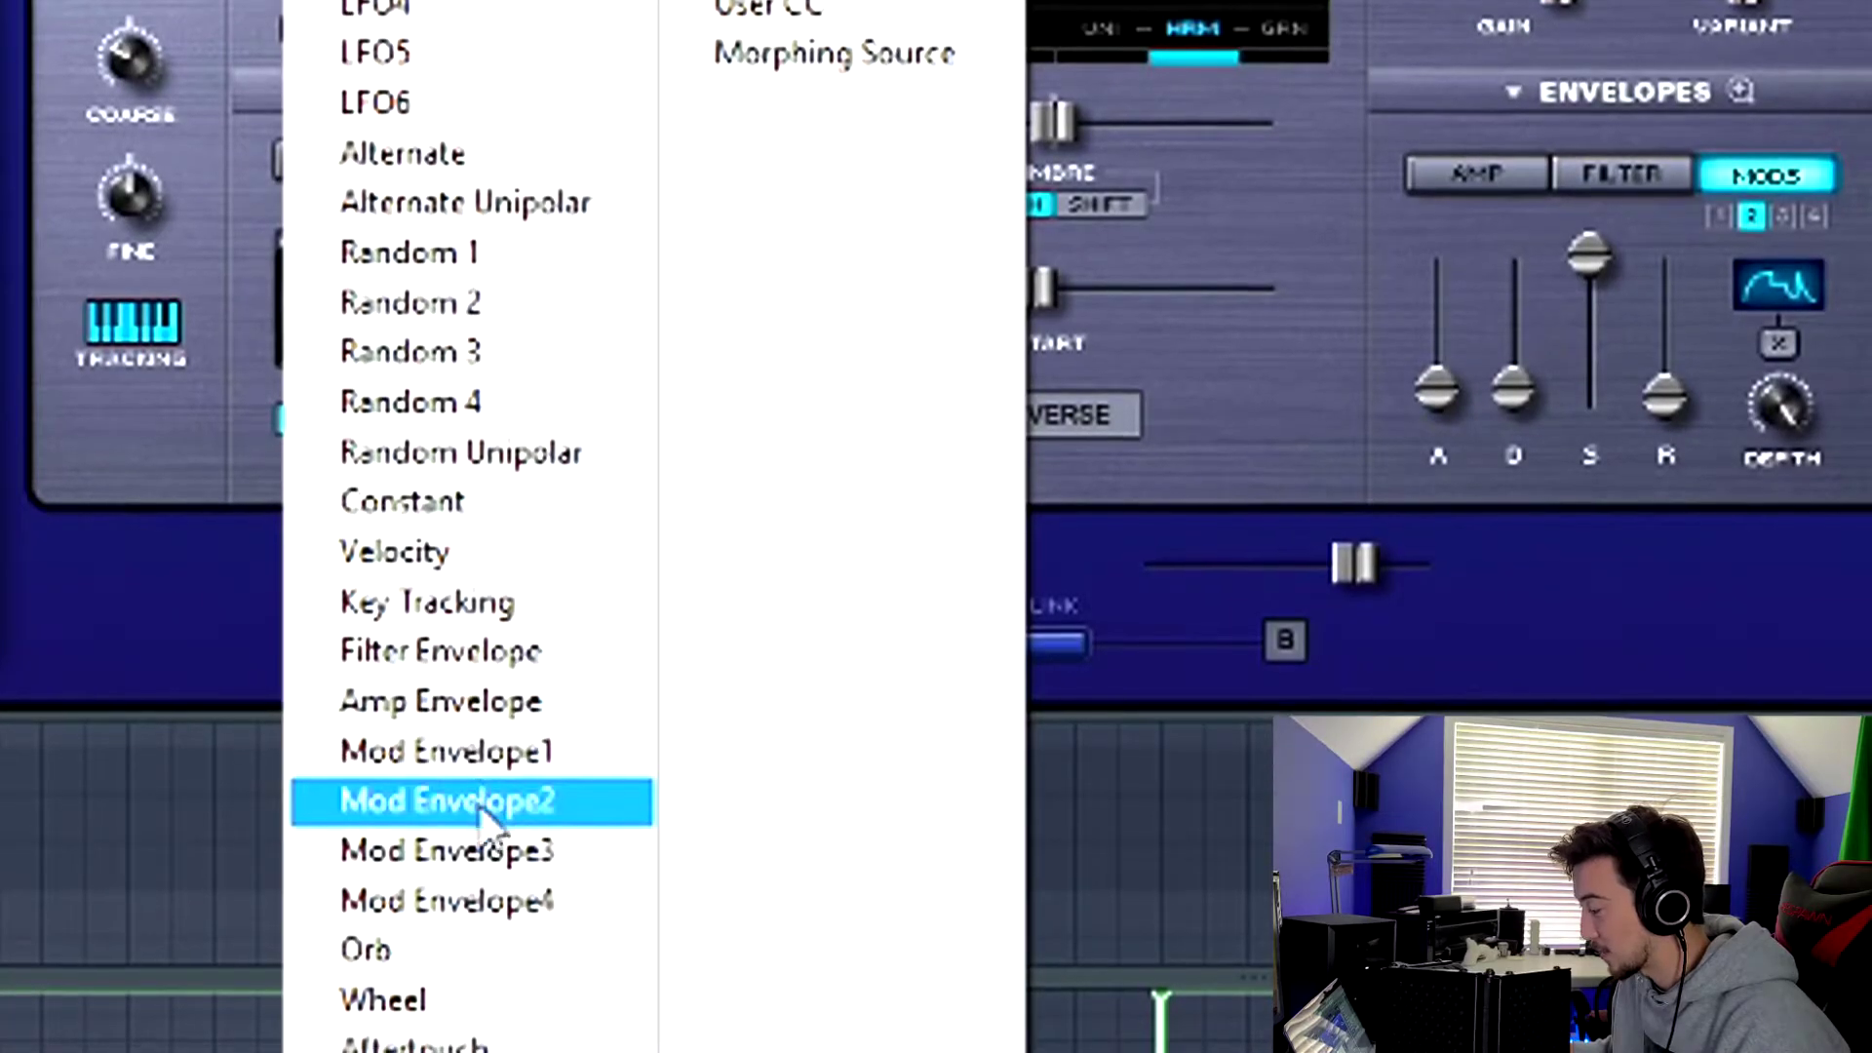
{"action": "left_click", "coordinate": [451, 800]}
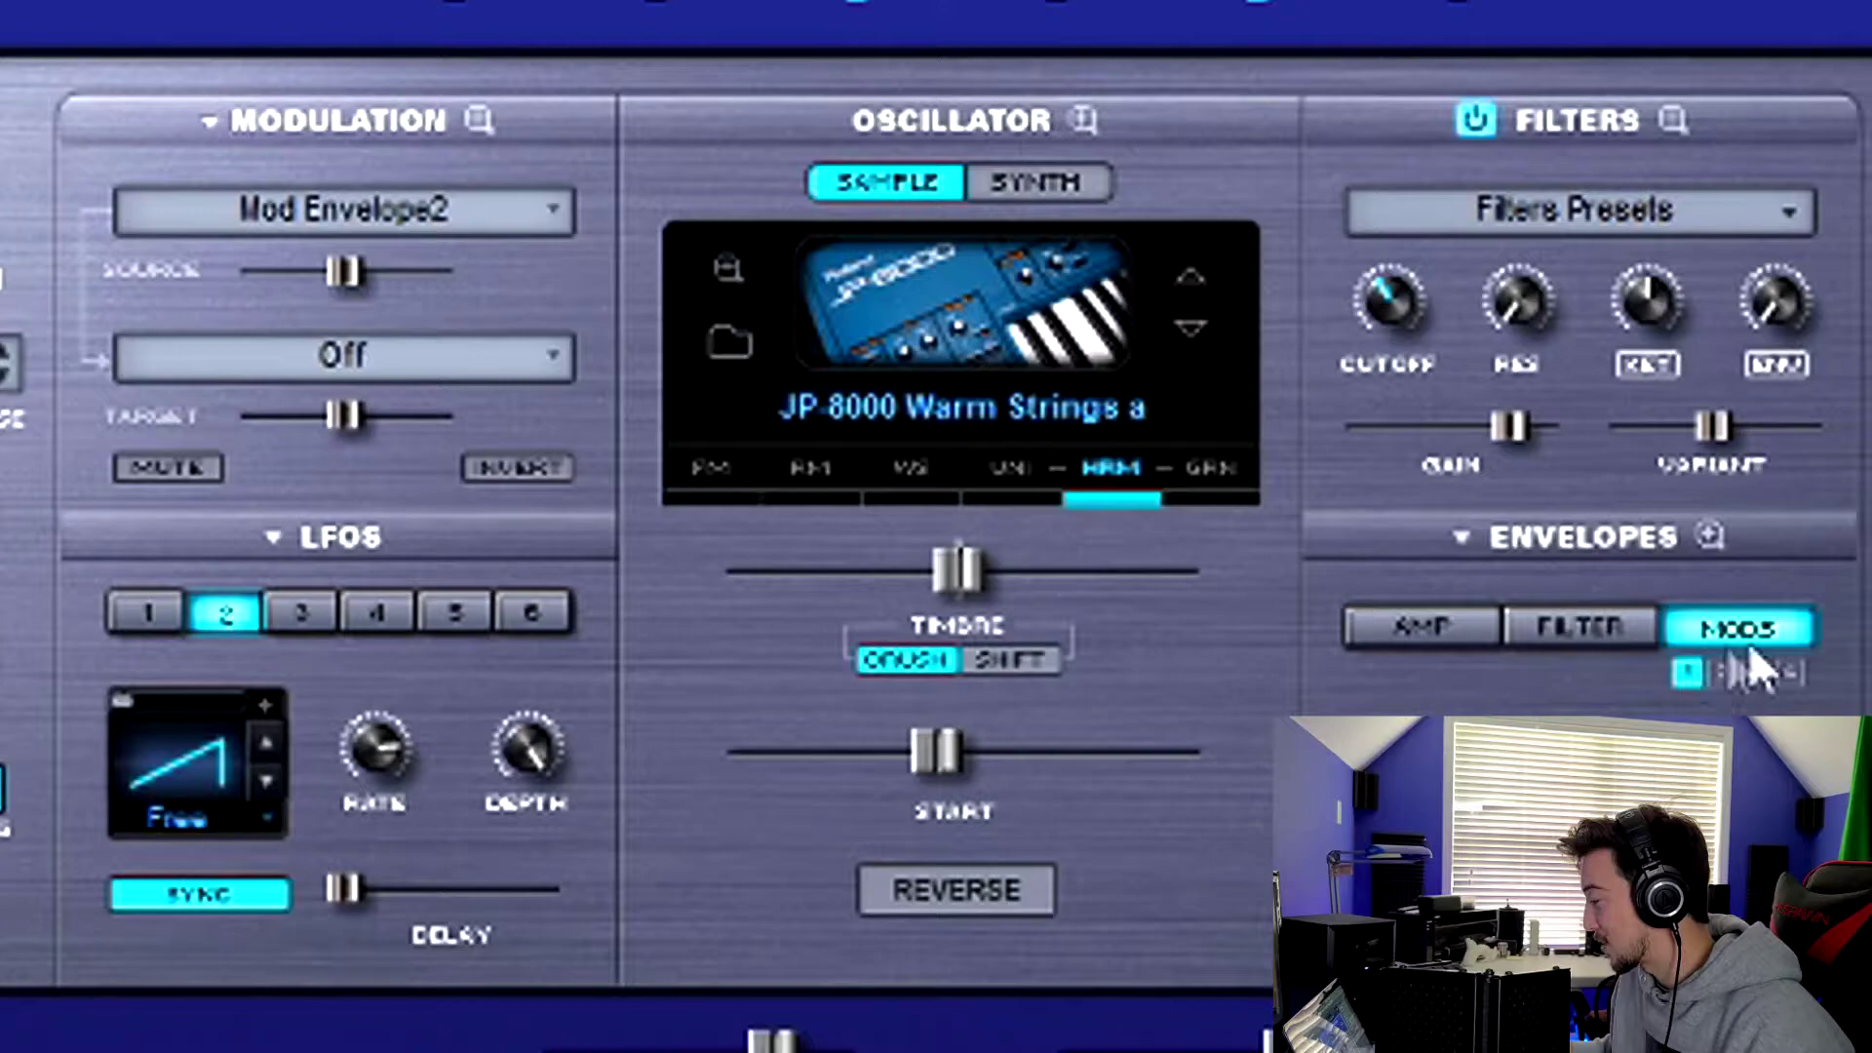
{"action": "left_click", "coordinate": [1720, 672]}
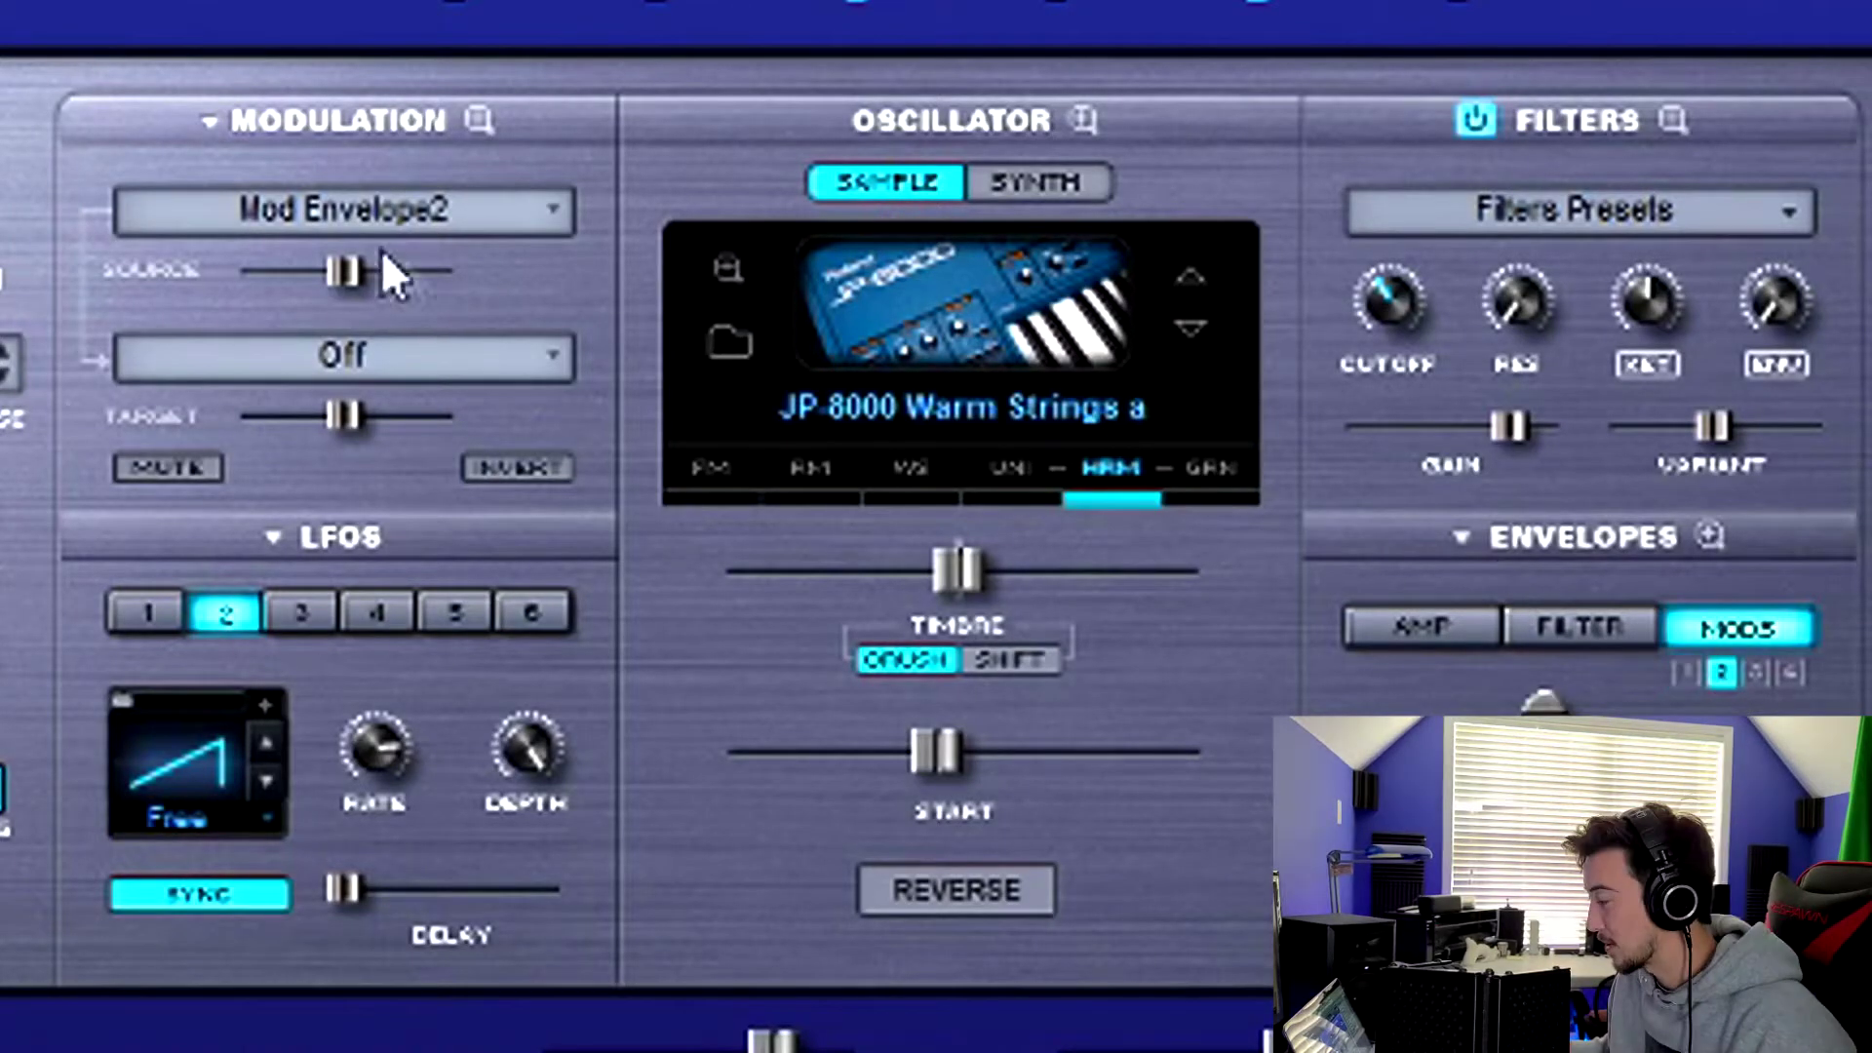
Look at the modulation target choices, leave the mod matrix zoom and open the zoomed envelope view for mod envelope 2
{"action": "left_click", "coordinate": [480, 361]}
{"action": "mouse_move", "coordinate": [447, 472]}
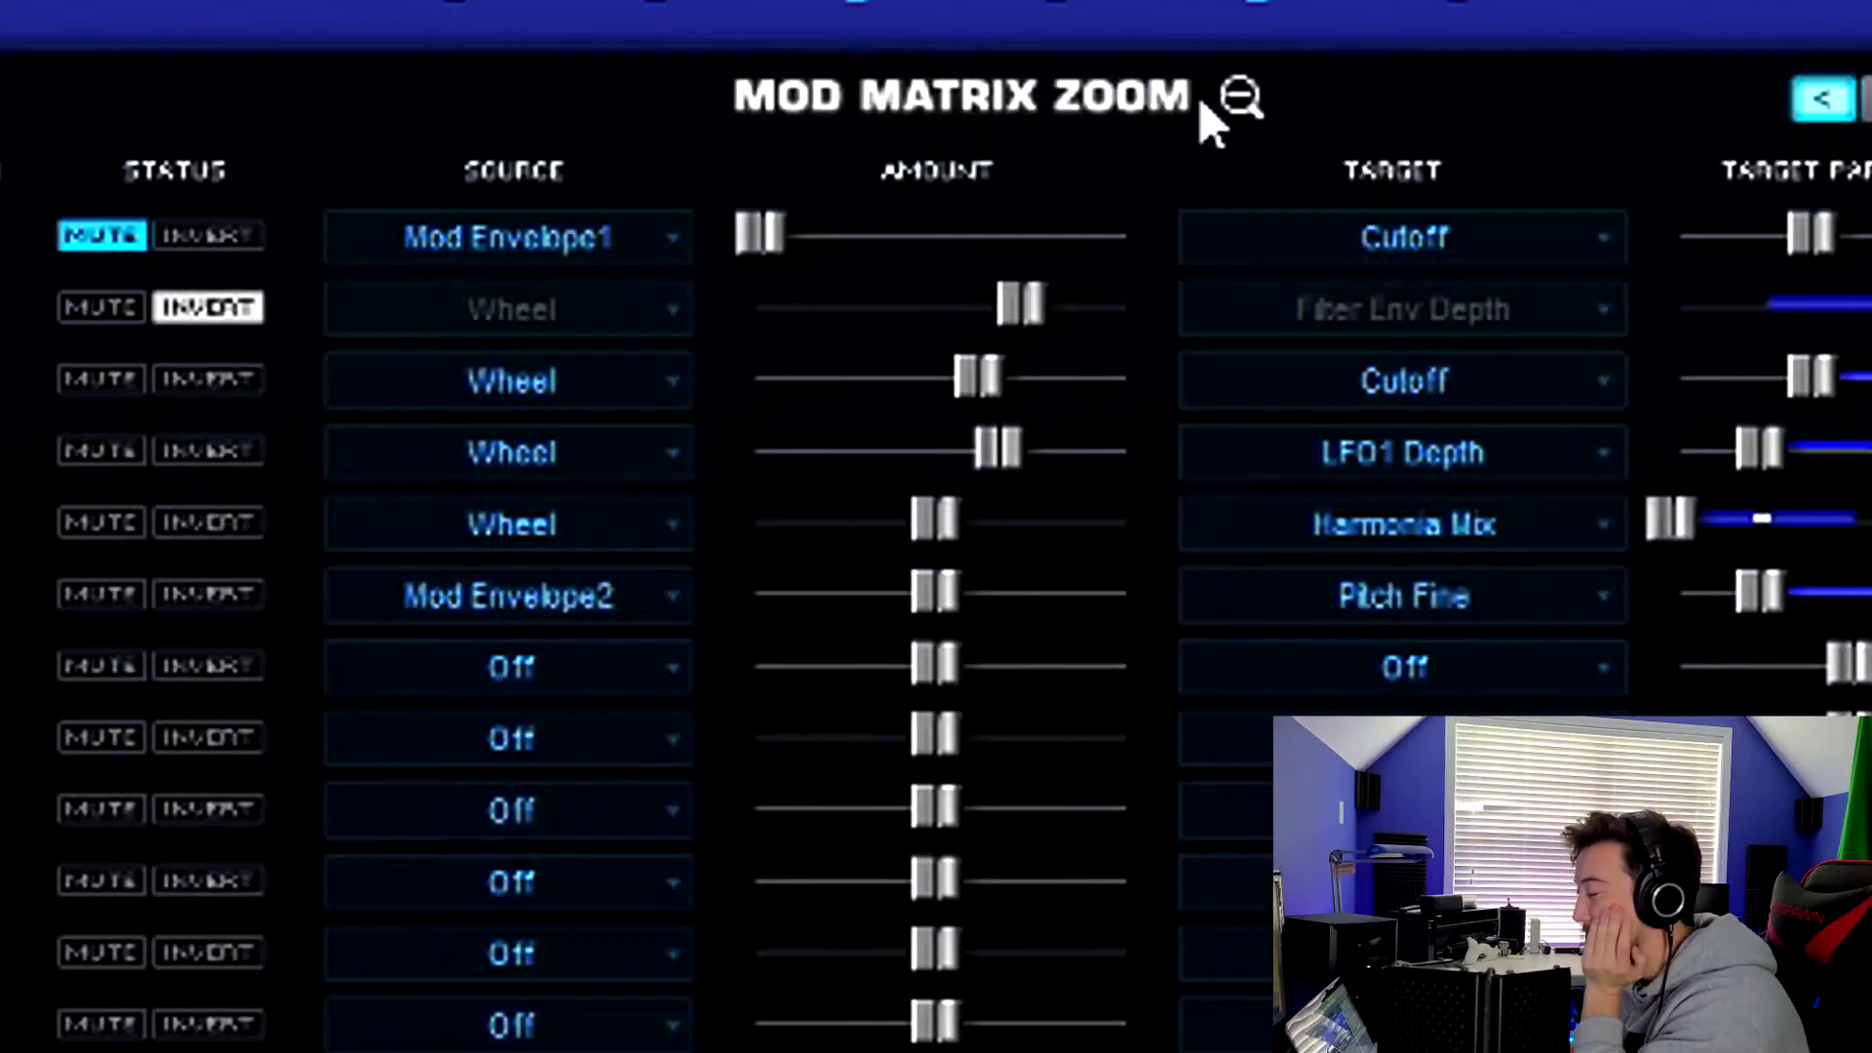
{"action": "left_click", "coordinate": [1208, 102]}
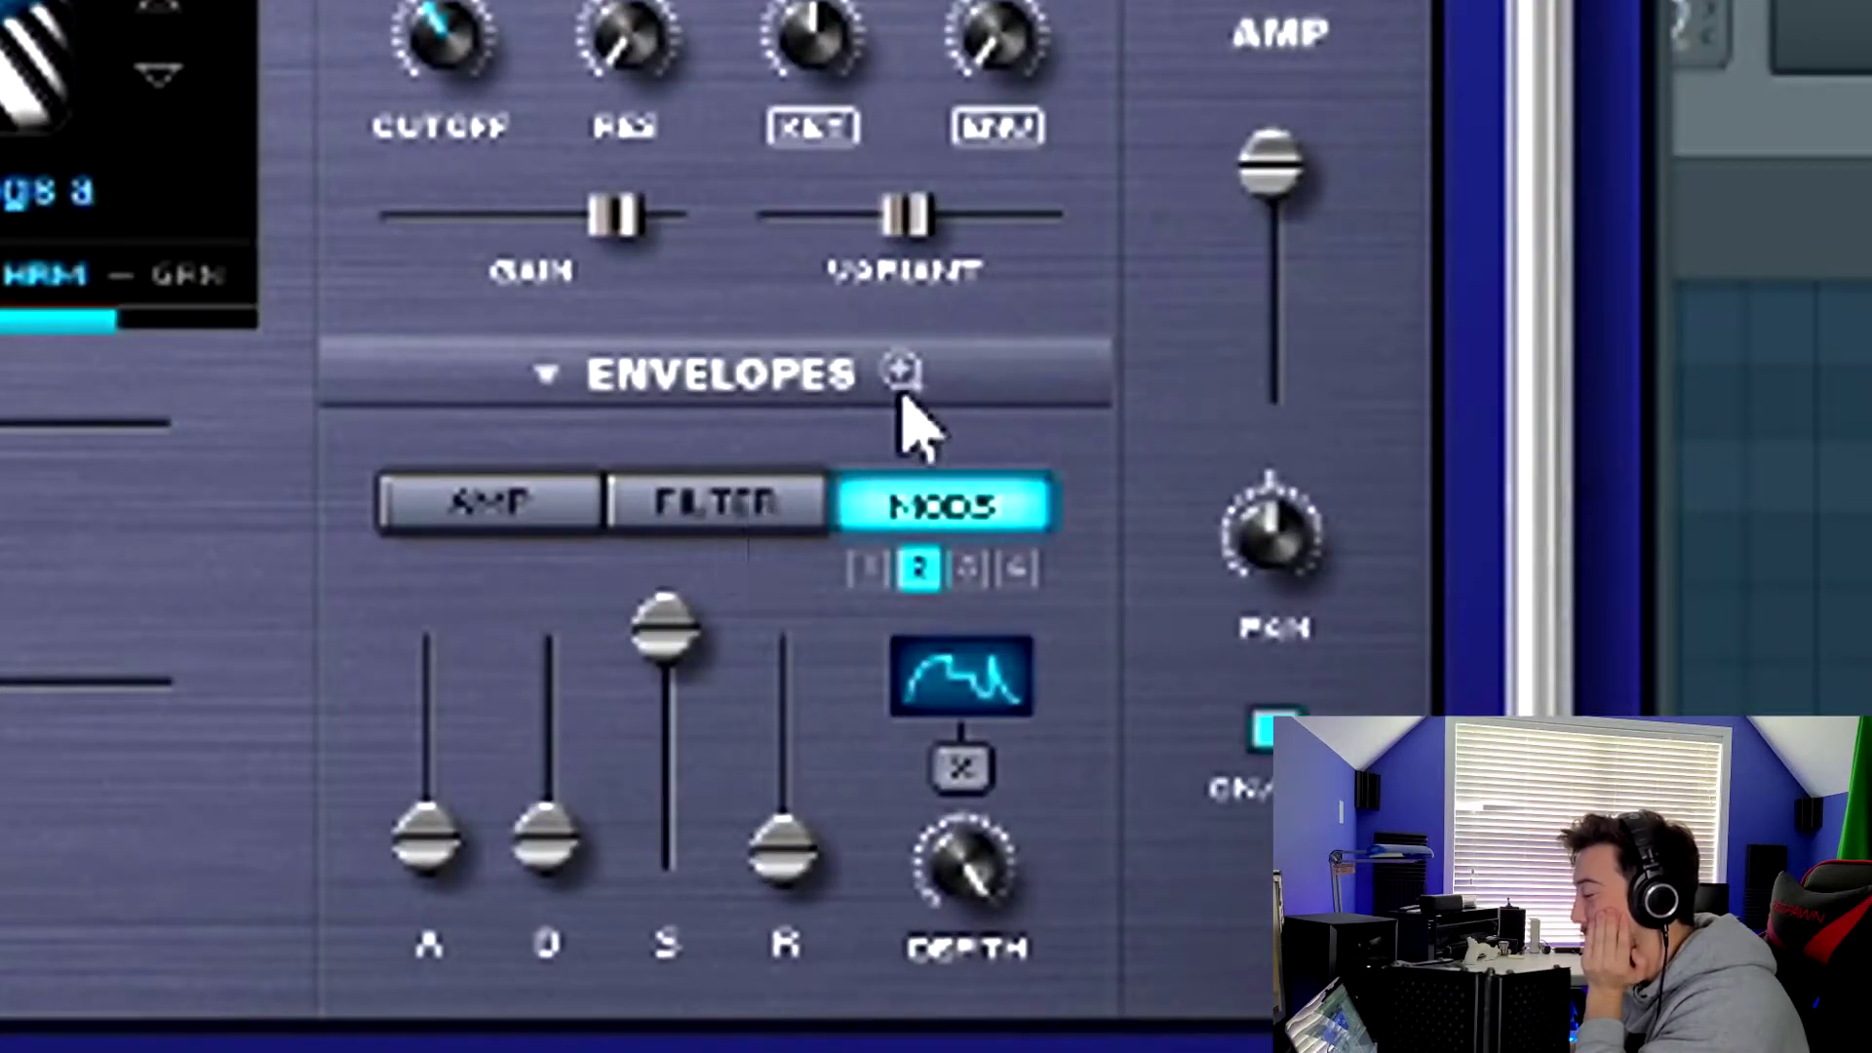
{"action": "left_click", "coordinate": [902, 370]}
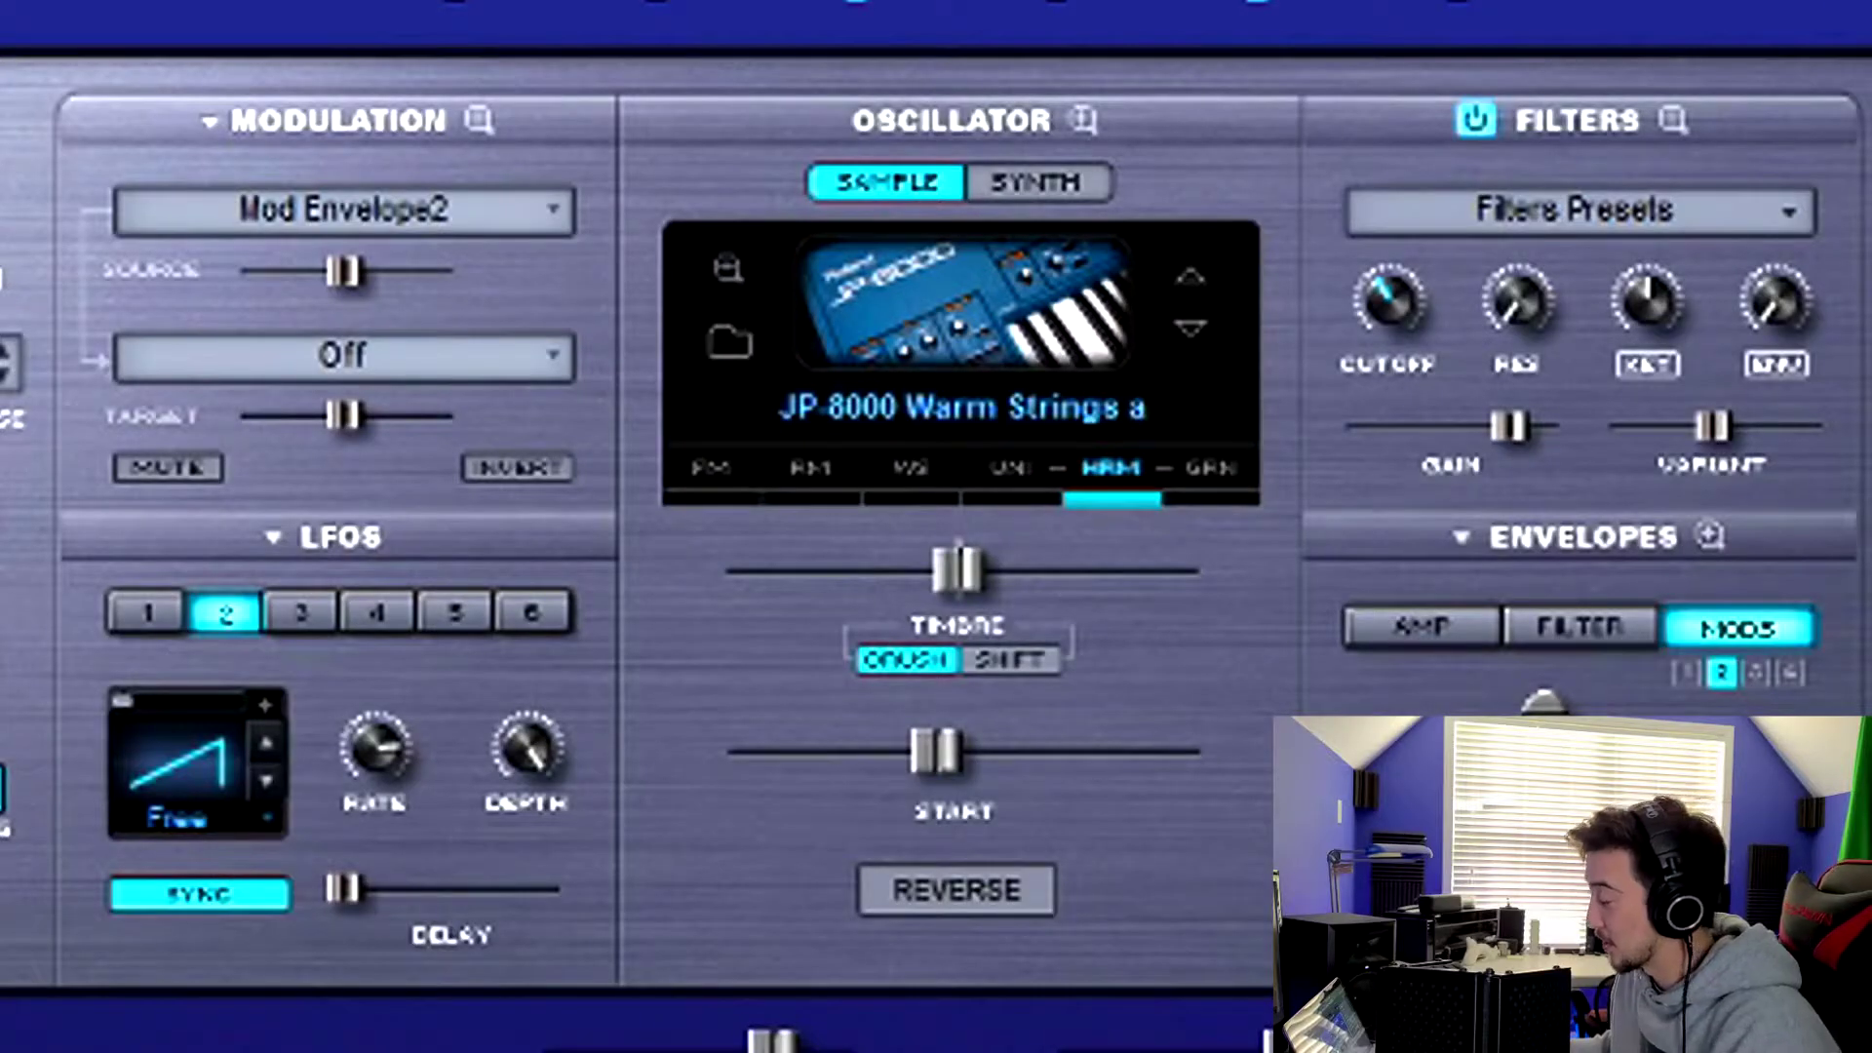
In the mod matrix zoom, set the target of the Mod Envelope2 row to the oscillator's Pitch Fine
{"action": "left_click", "coordinate": [477, 121]}
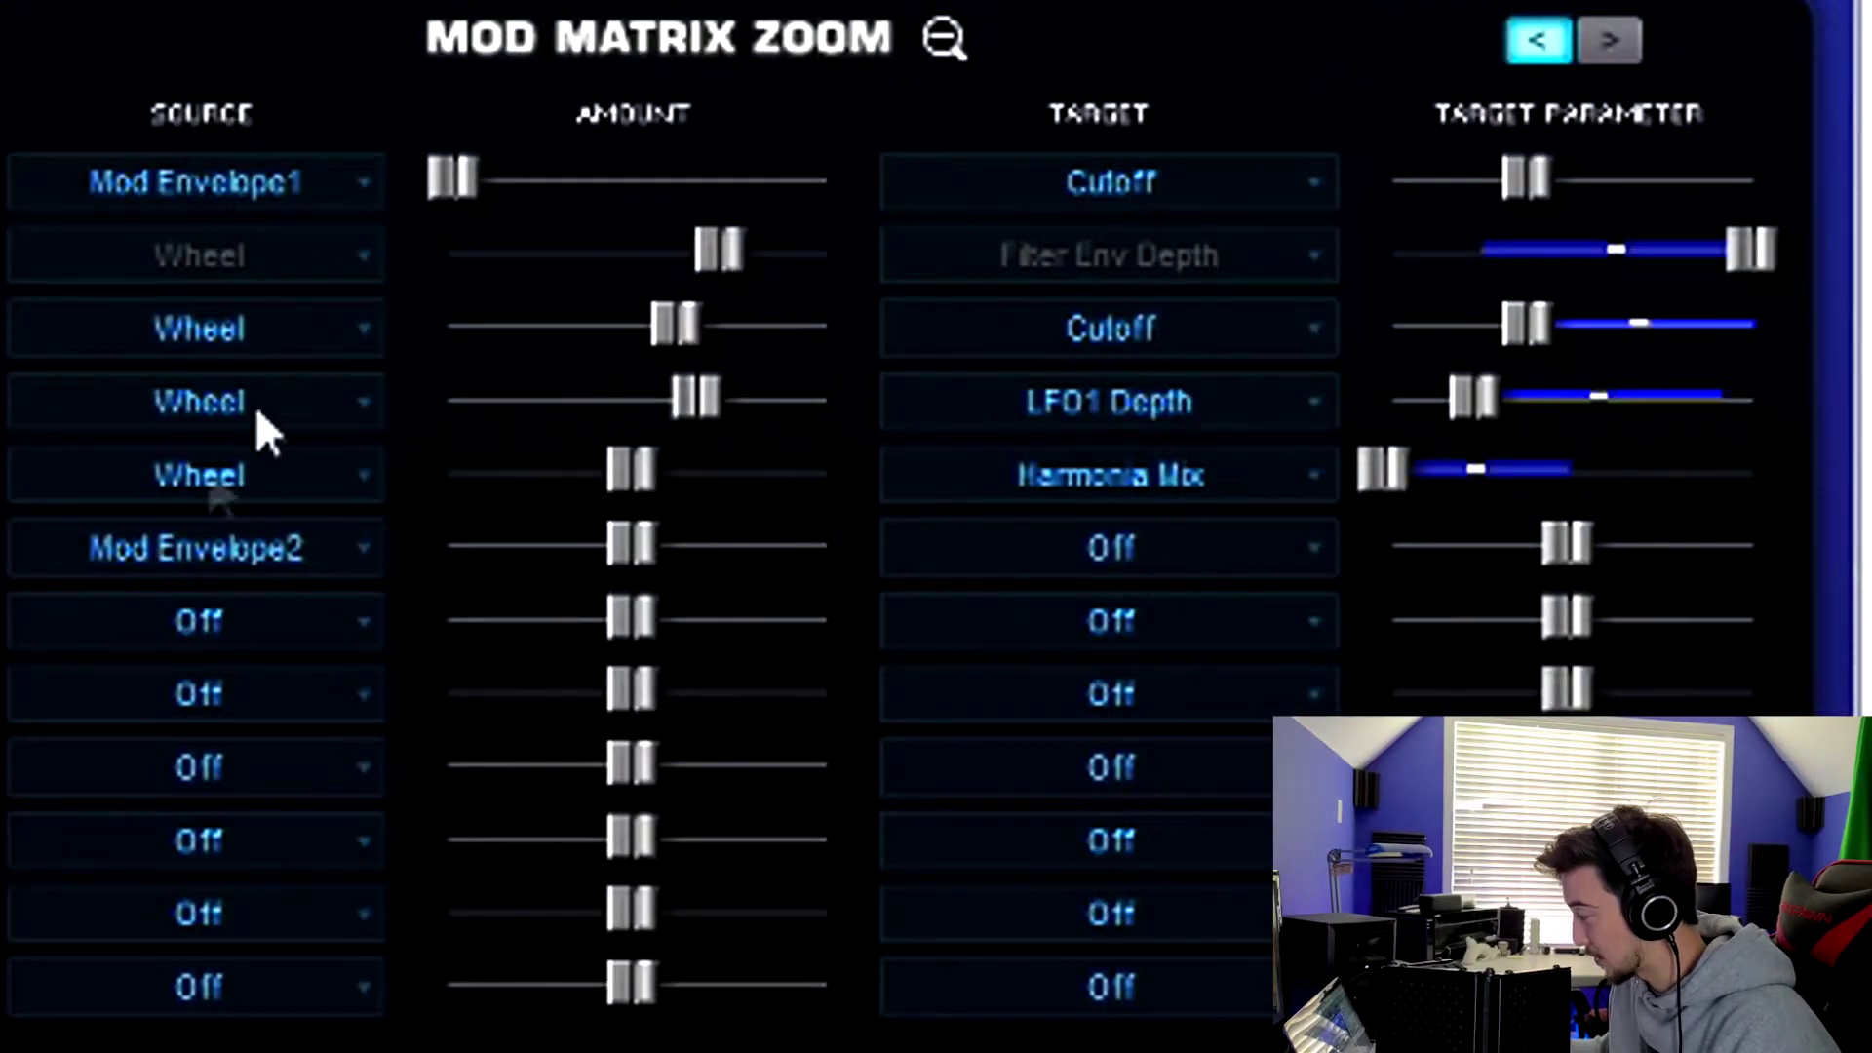
{"action": "left_click", "coordinate": [1278, 554]}
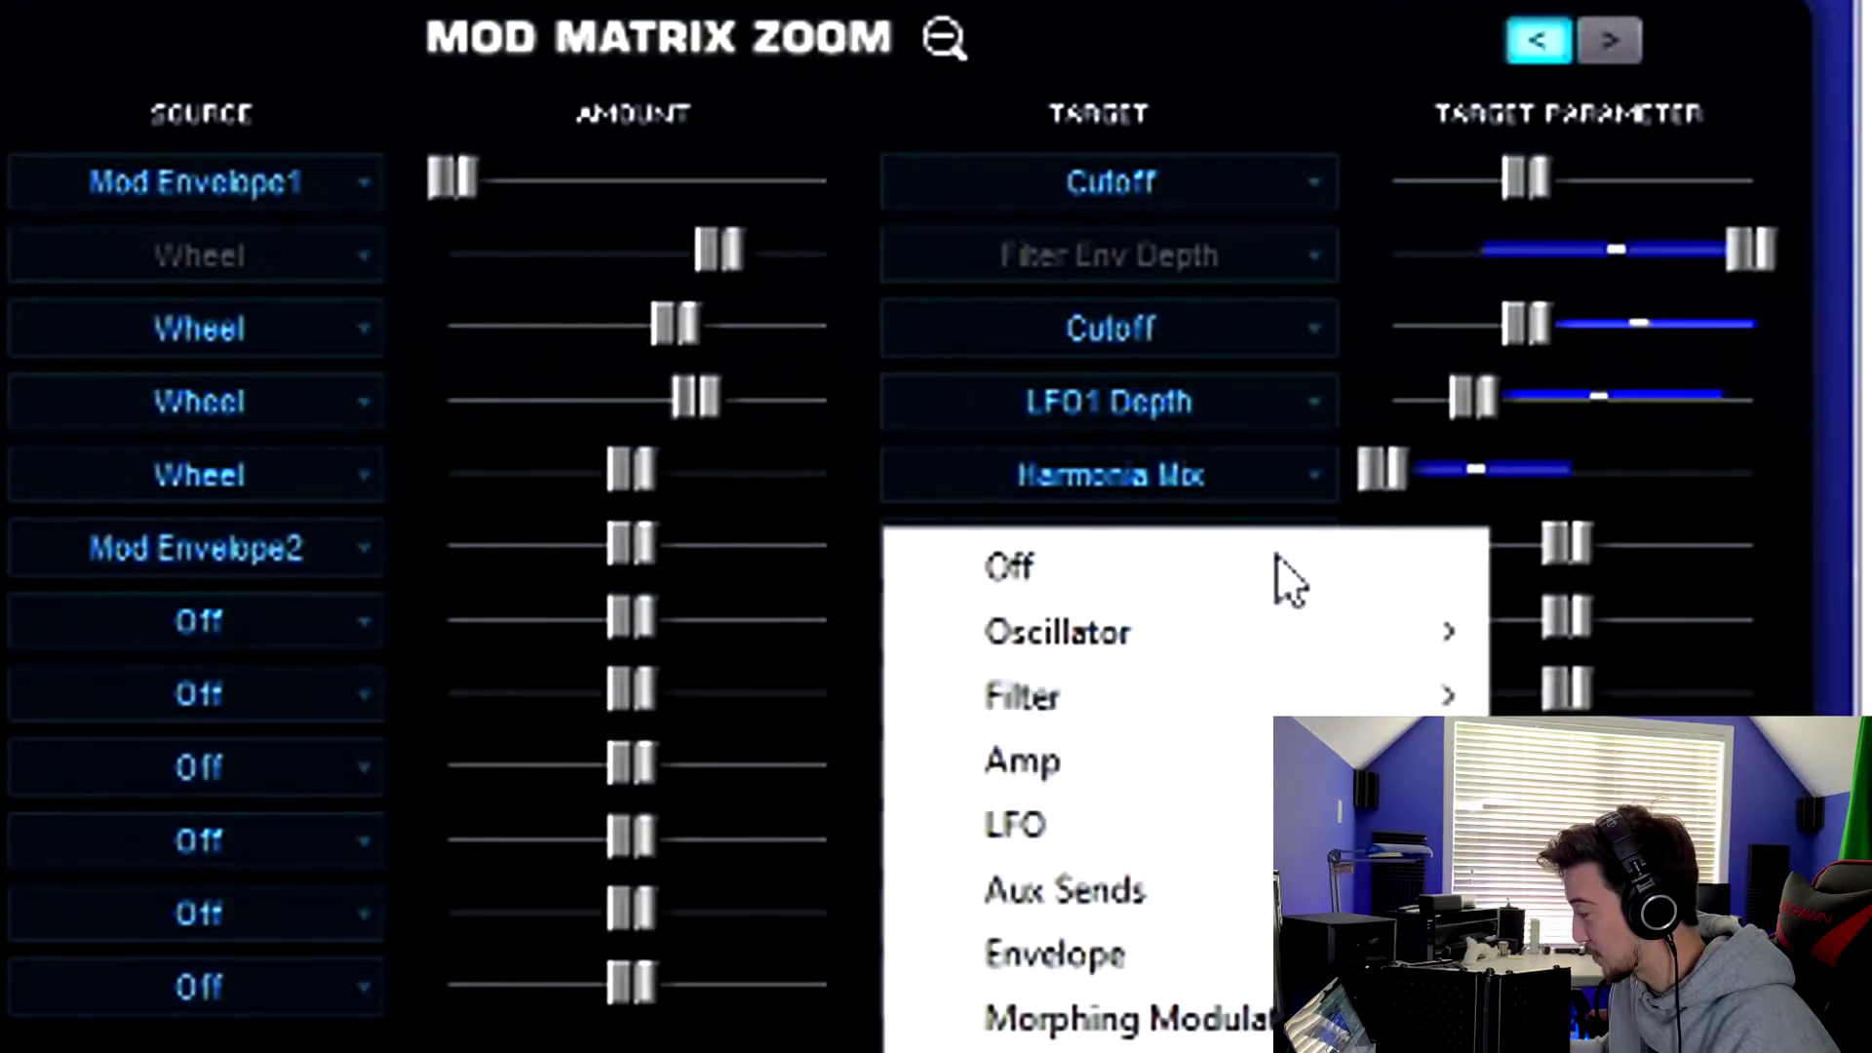
{"action": "mouse_move", "coordinate": [1287, 632]}
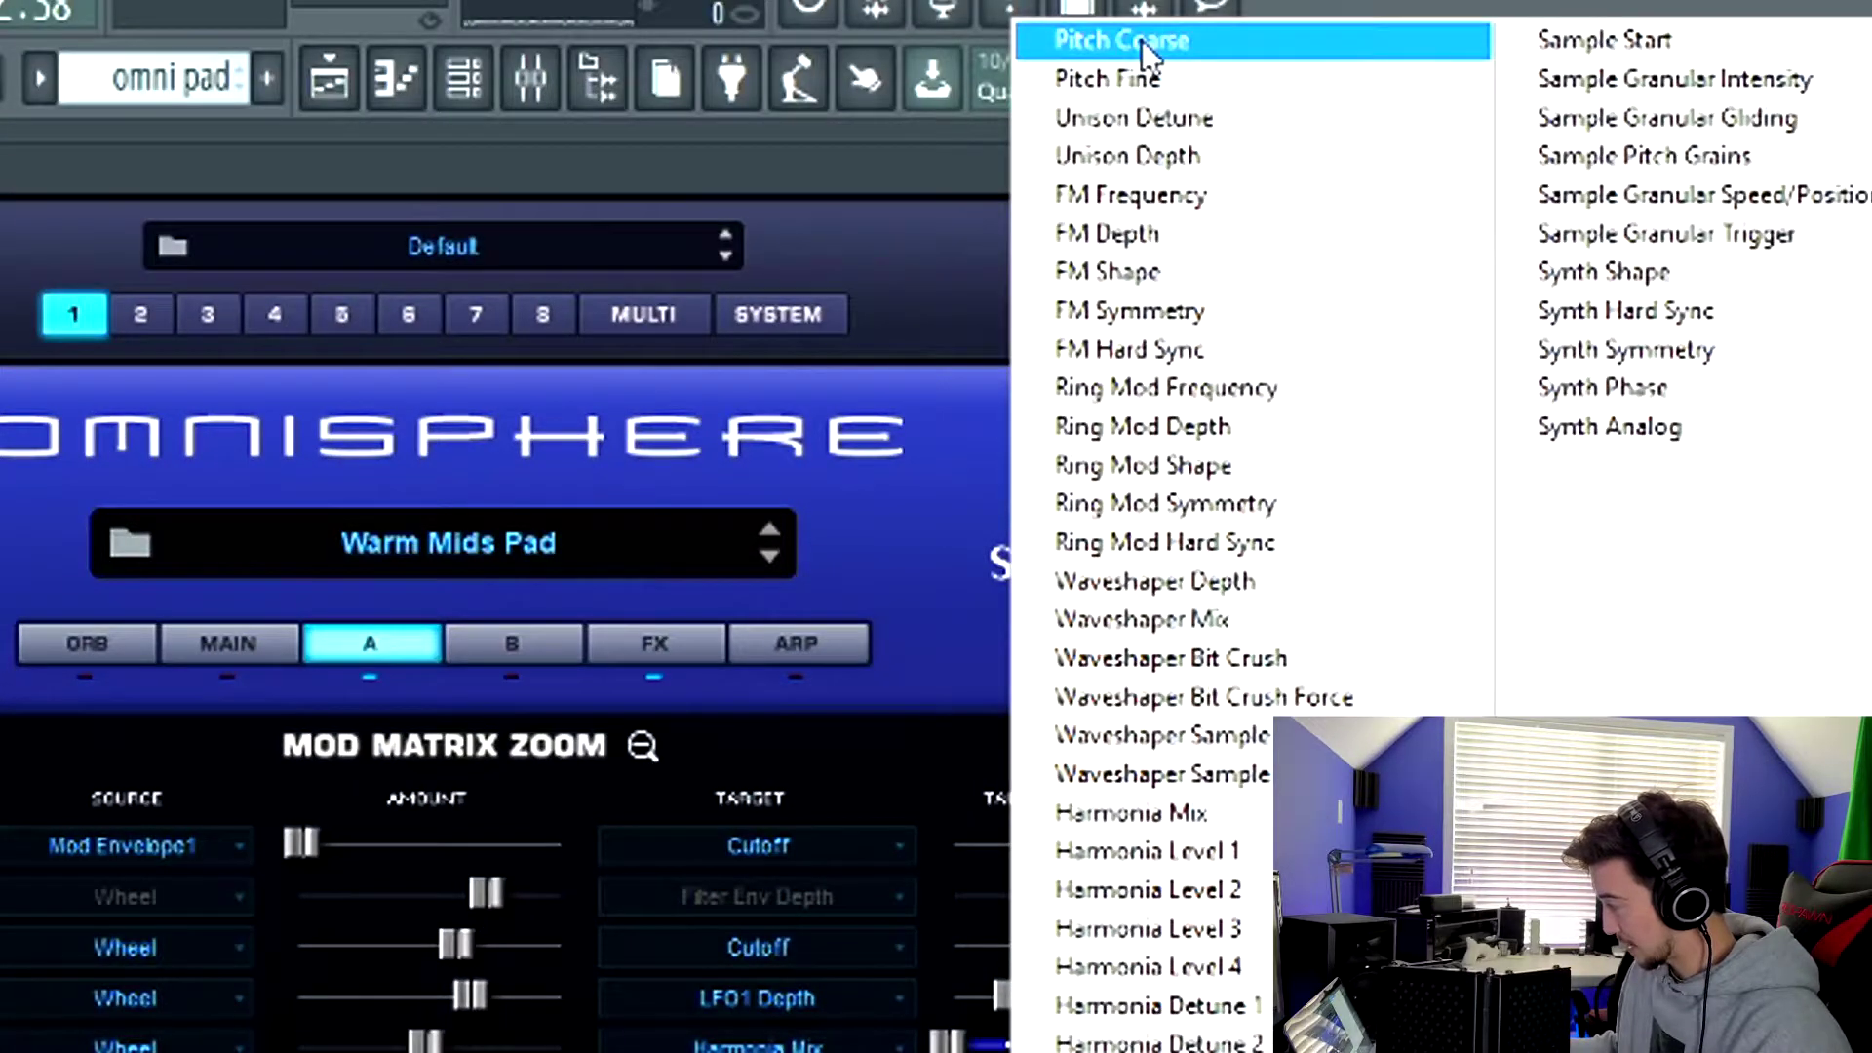
{"action": "left_click", "coordinate": [1149, 78]}
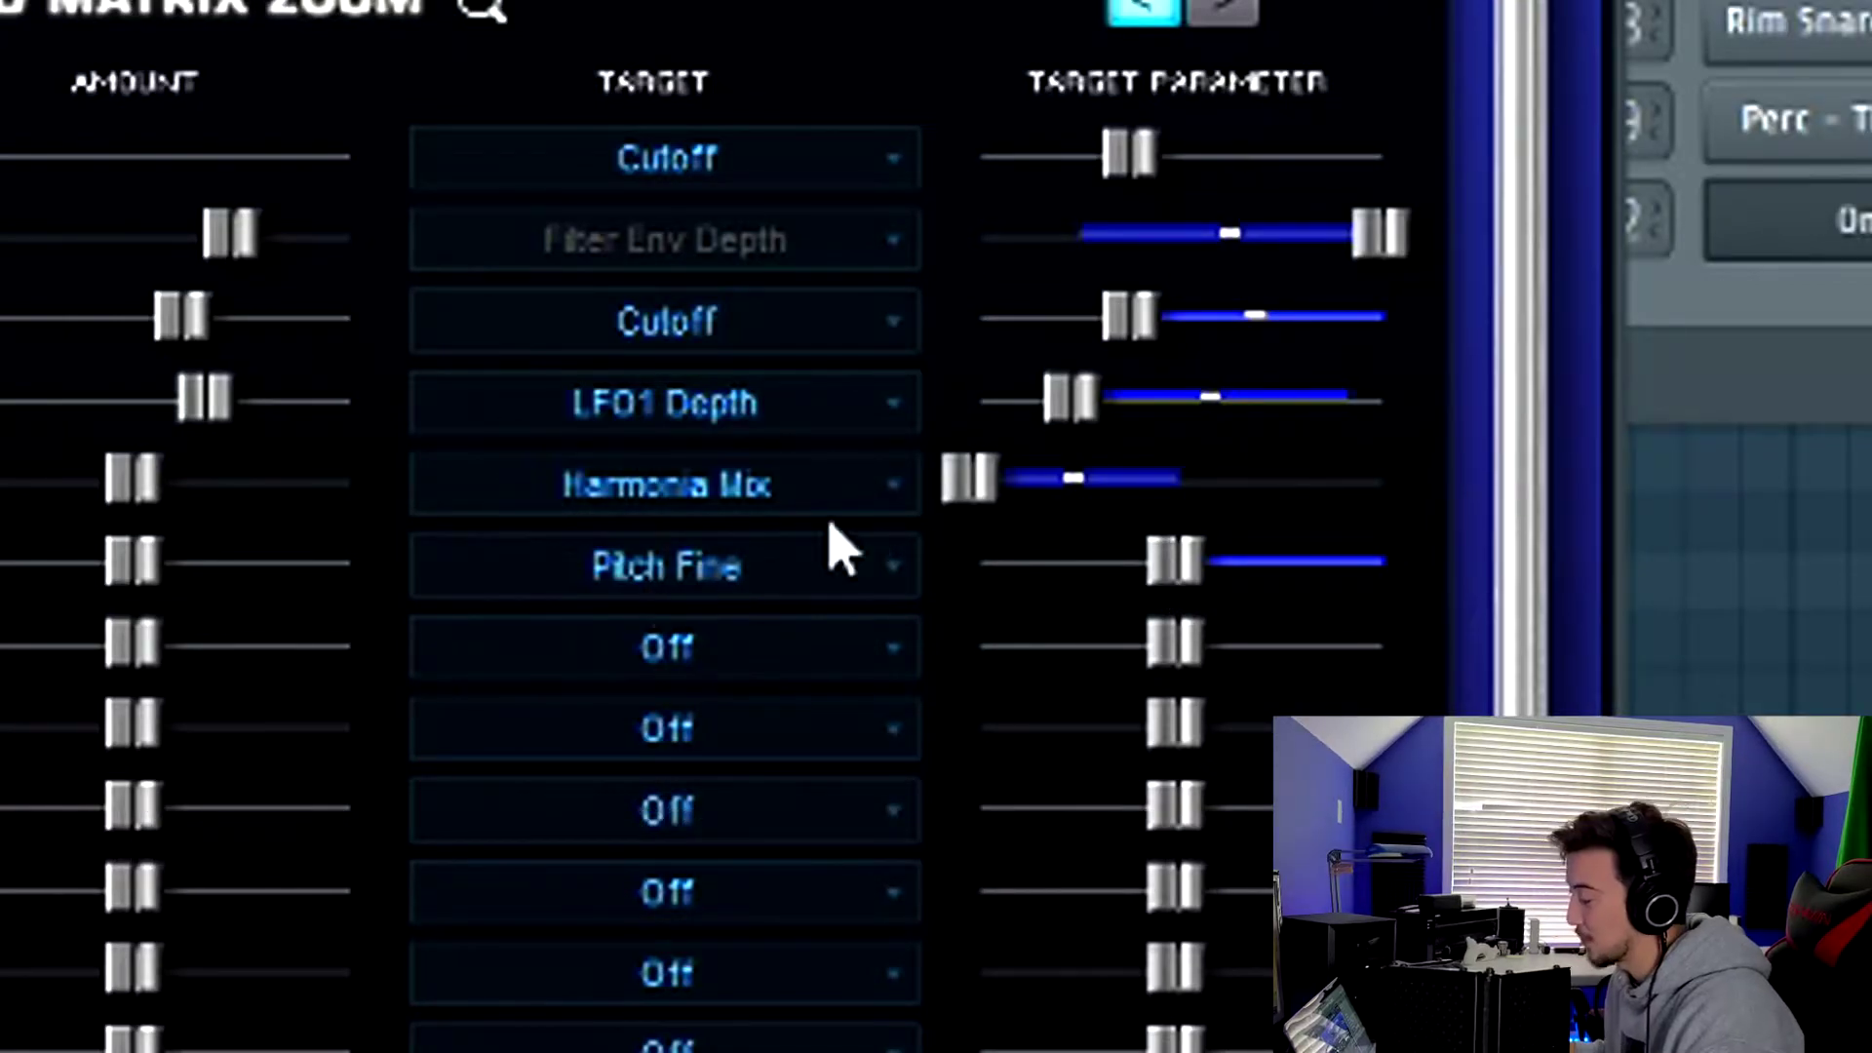
Lower the target parameter of the Pitch Fine row and shape mod envelope 2 into a lower, curved and shorter pitch slide
{"action": "left_click_drag", "start_coordinate": [1170, 577], "coordinate": [943, 575]}
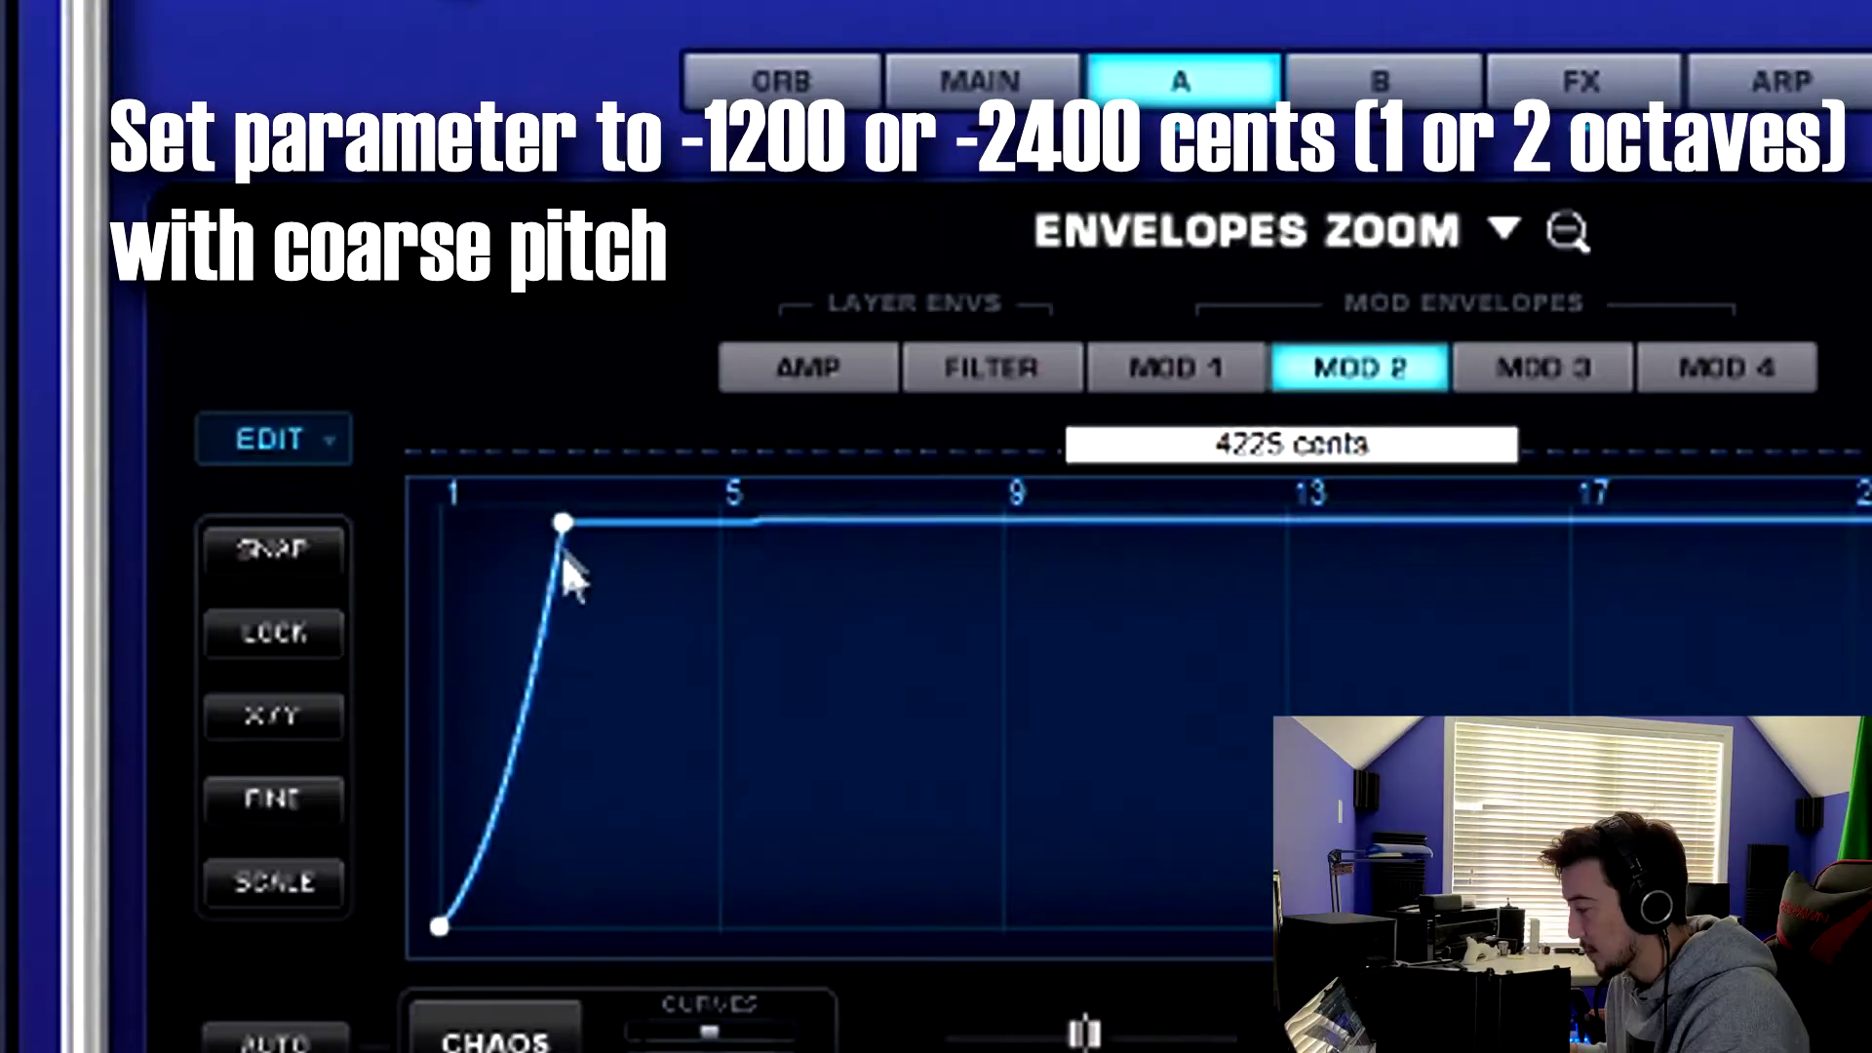
{"action": "left_click_drag", "start_coordinate": [560, 553], "coordinate": [563, 933]}
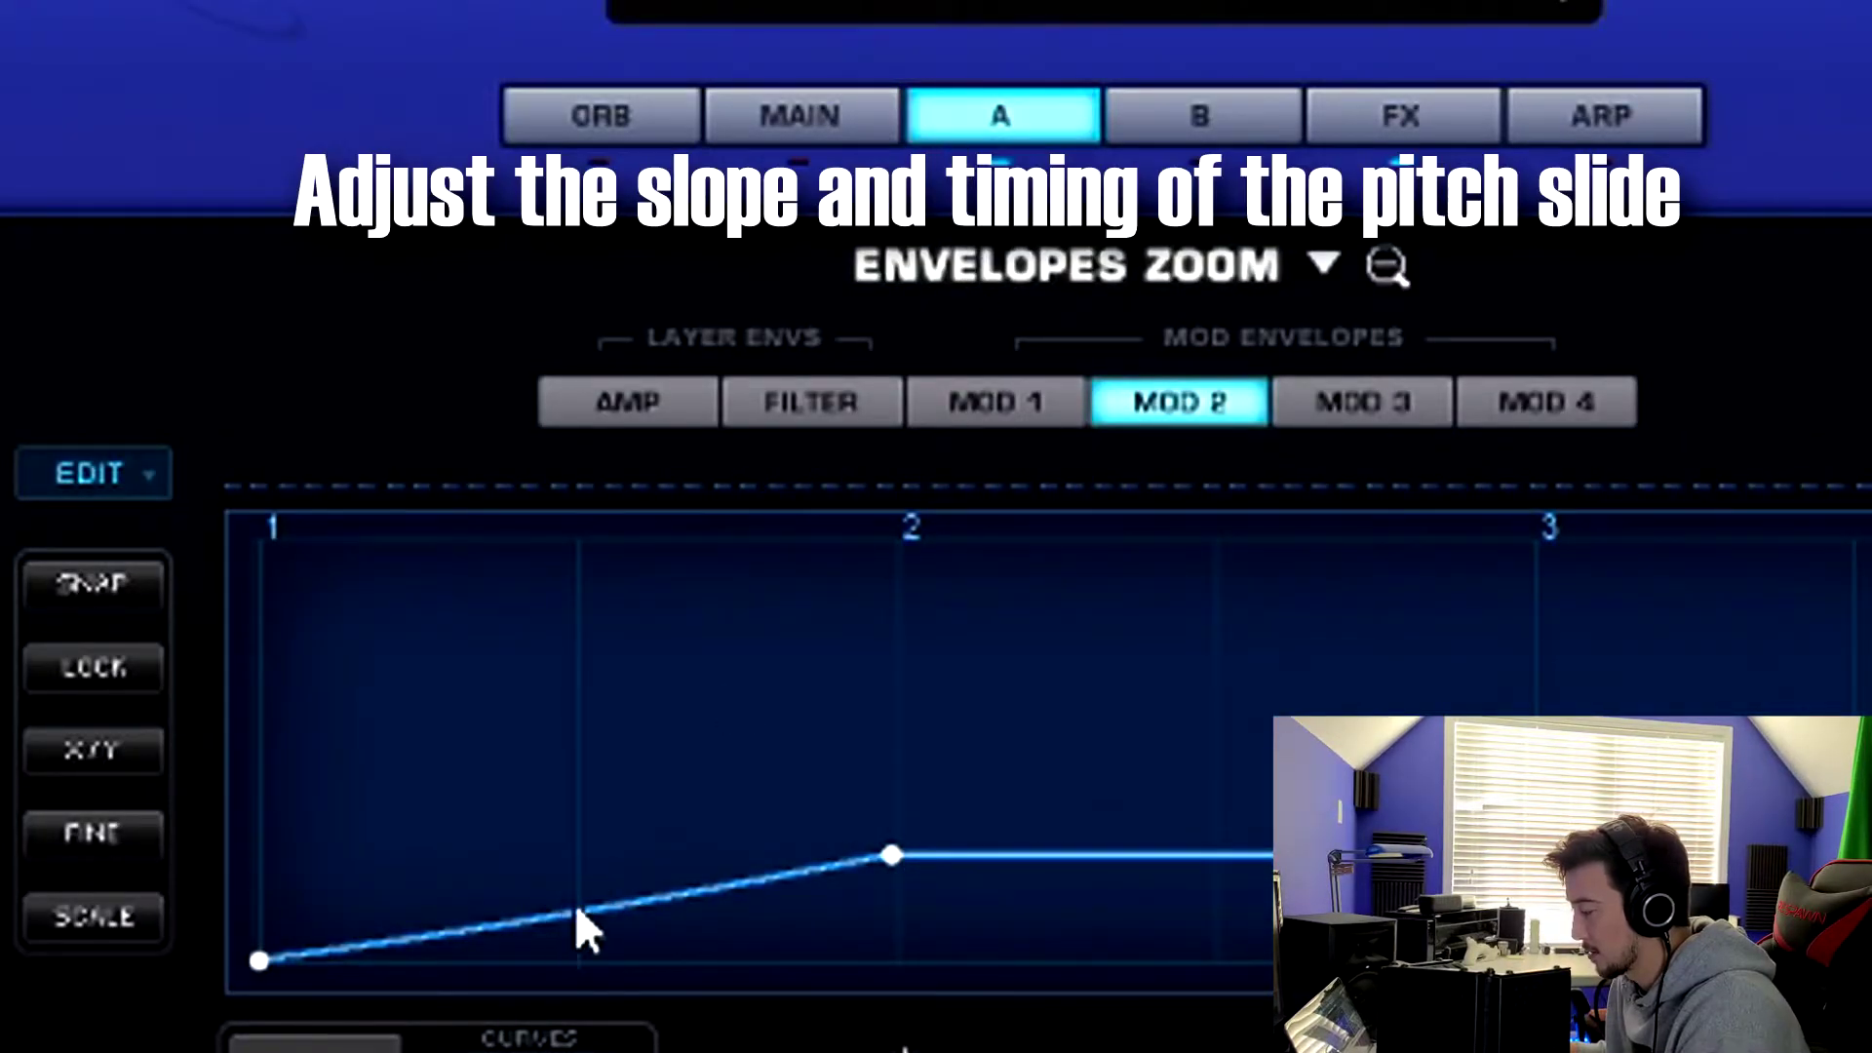
{"action": "left_click_drag", "start_coordinate": [583, 932], "coordinate": [583, 961]}
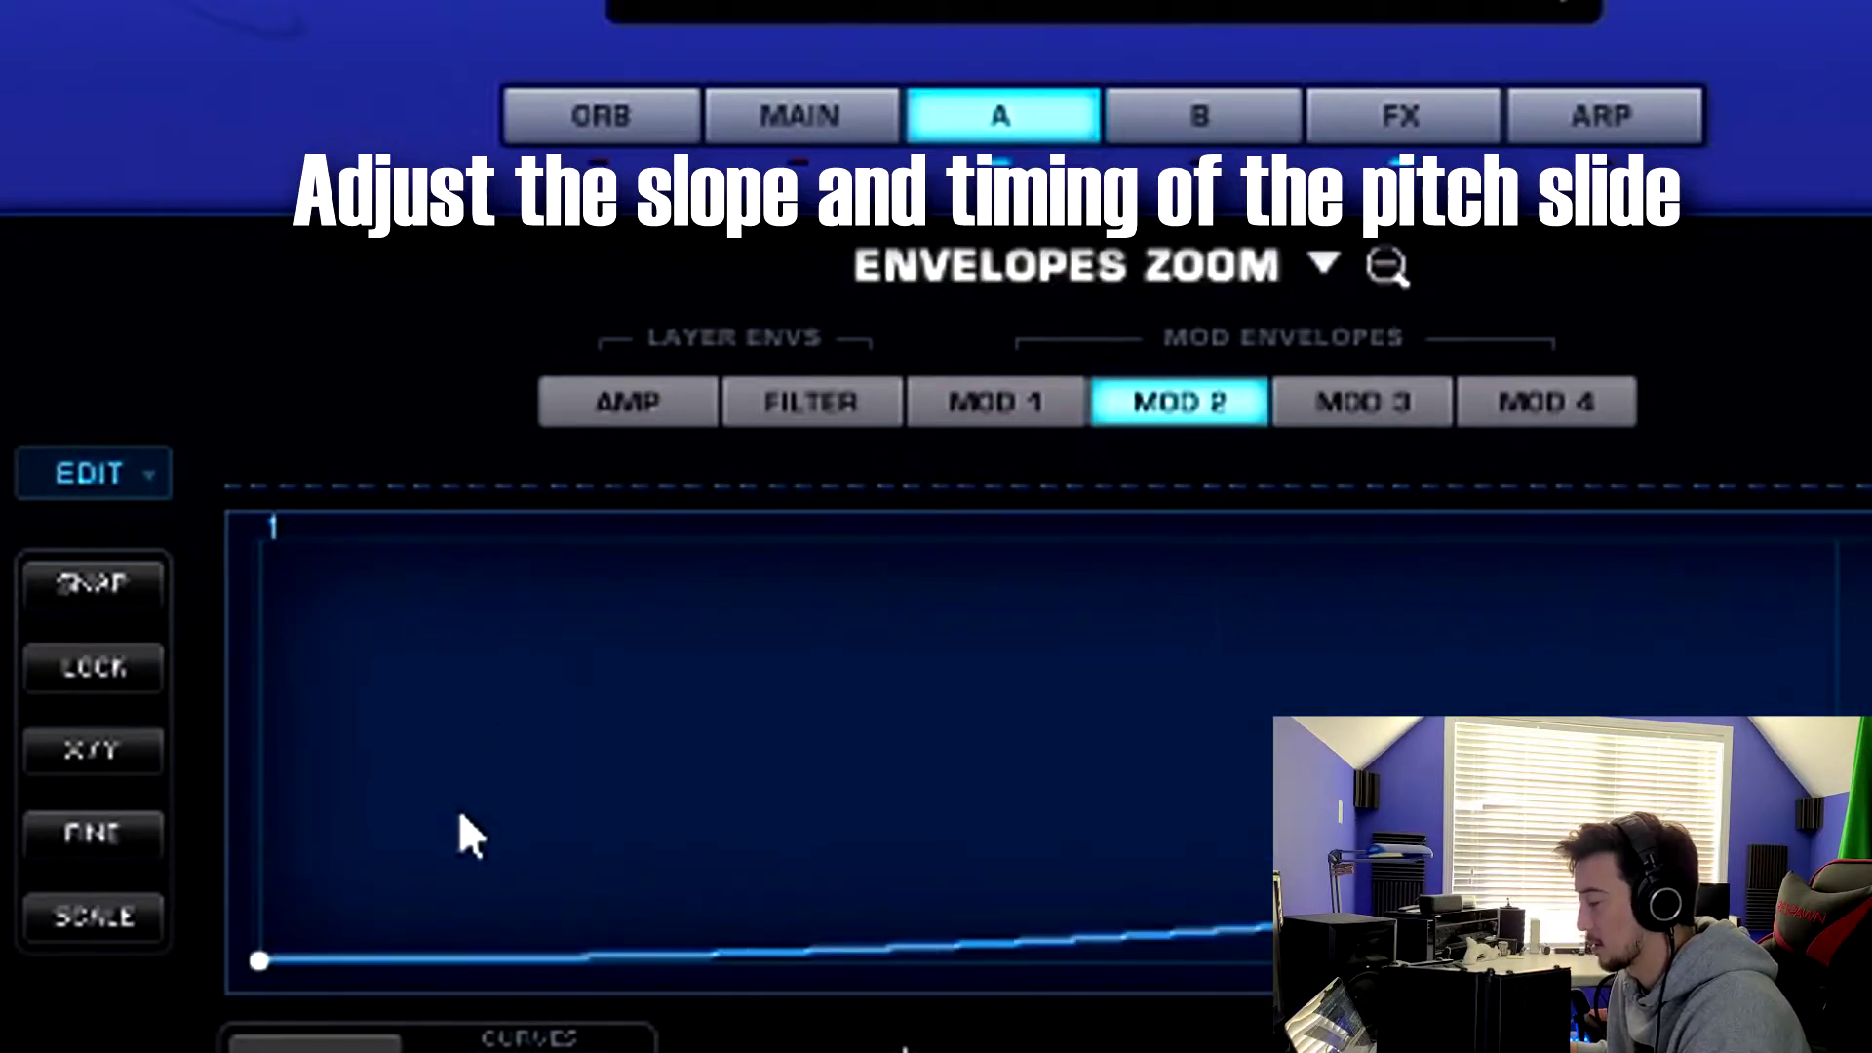
{"action": "left_click_drag", "start_coordinate": [892, 856], "coordinate": [673, 840]}
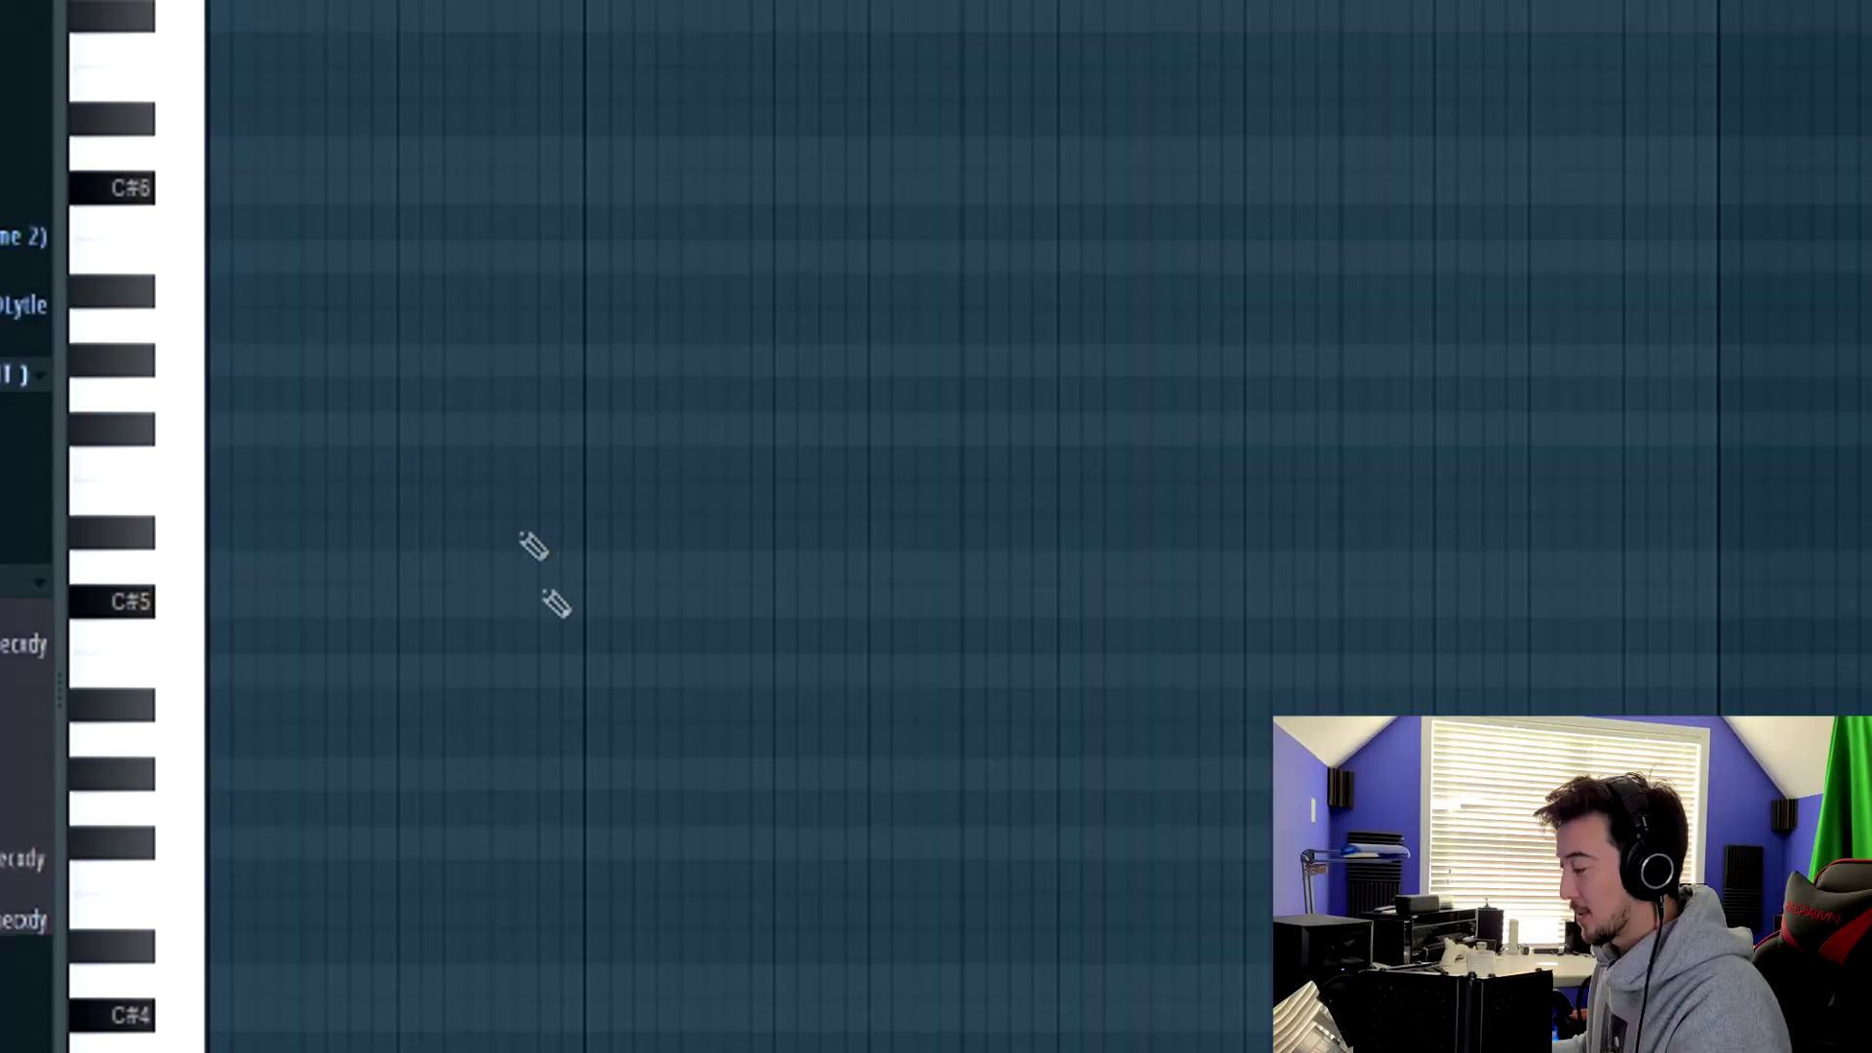
Place one single note in bar 2 and one in bar 4 of the pad's piano roll, playing them back
{"action": "left_click", "coordinate": [591, 672]}
{"action": "key", "text": "space"}
{"action": "left_click", "coordinate": [1341, 598]}
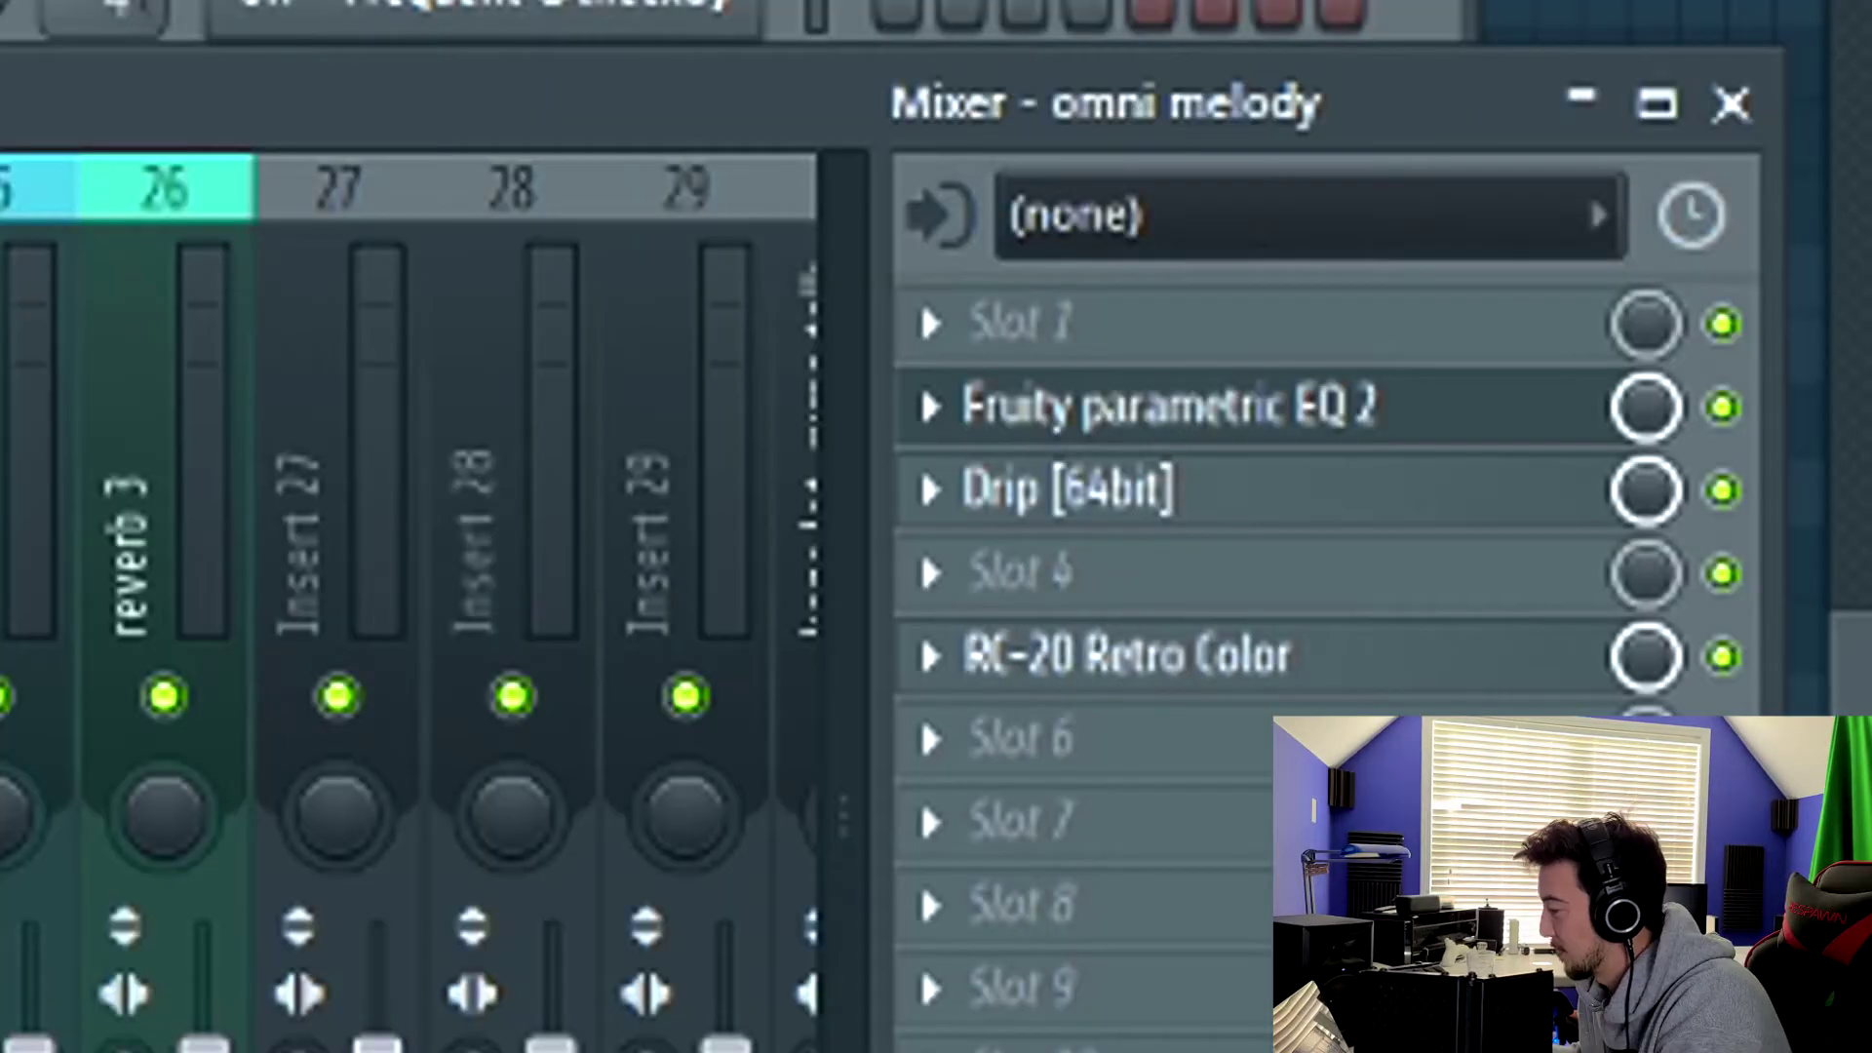
Bypass Drip and RC-20 Retro Color on the omni melody mixer track and listen to the pad notes
{"action": "left_click", "coordinate": [1722, 490]}
{"action": "left_click", "coordinate": [1722, 655]}
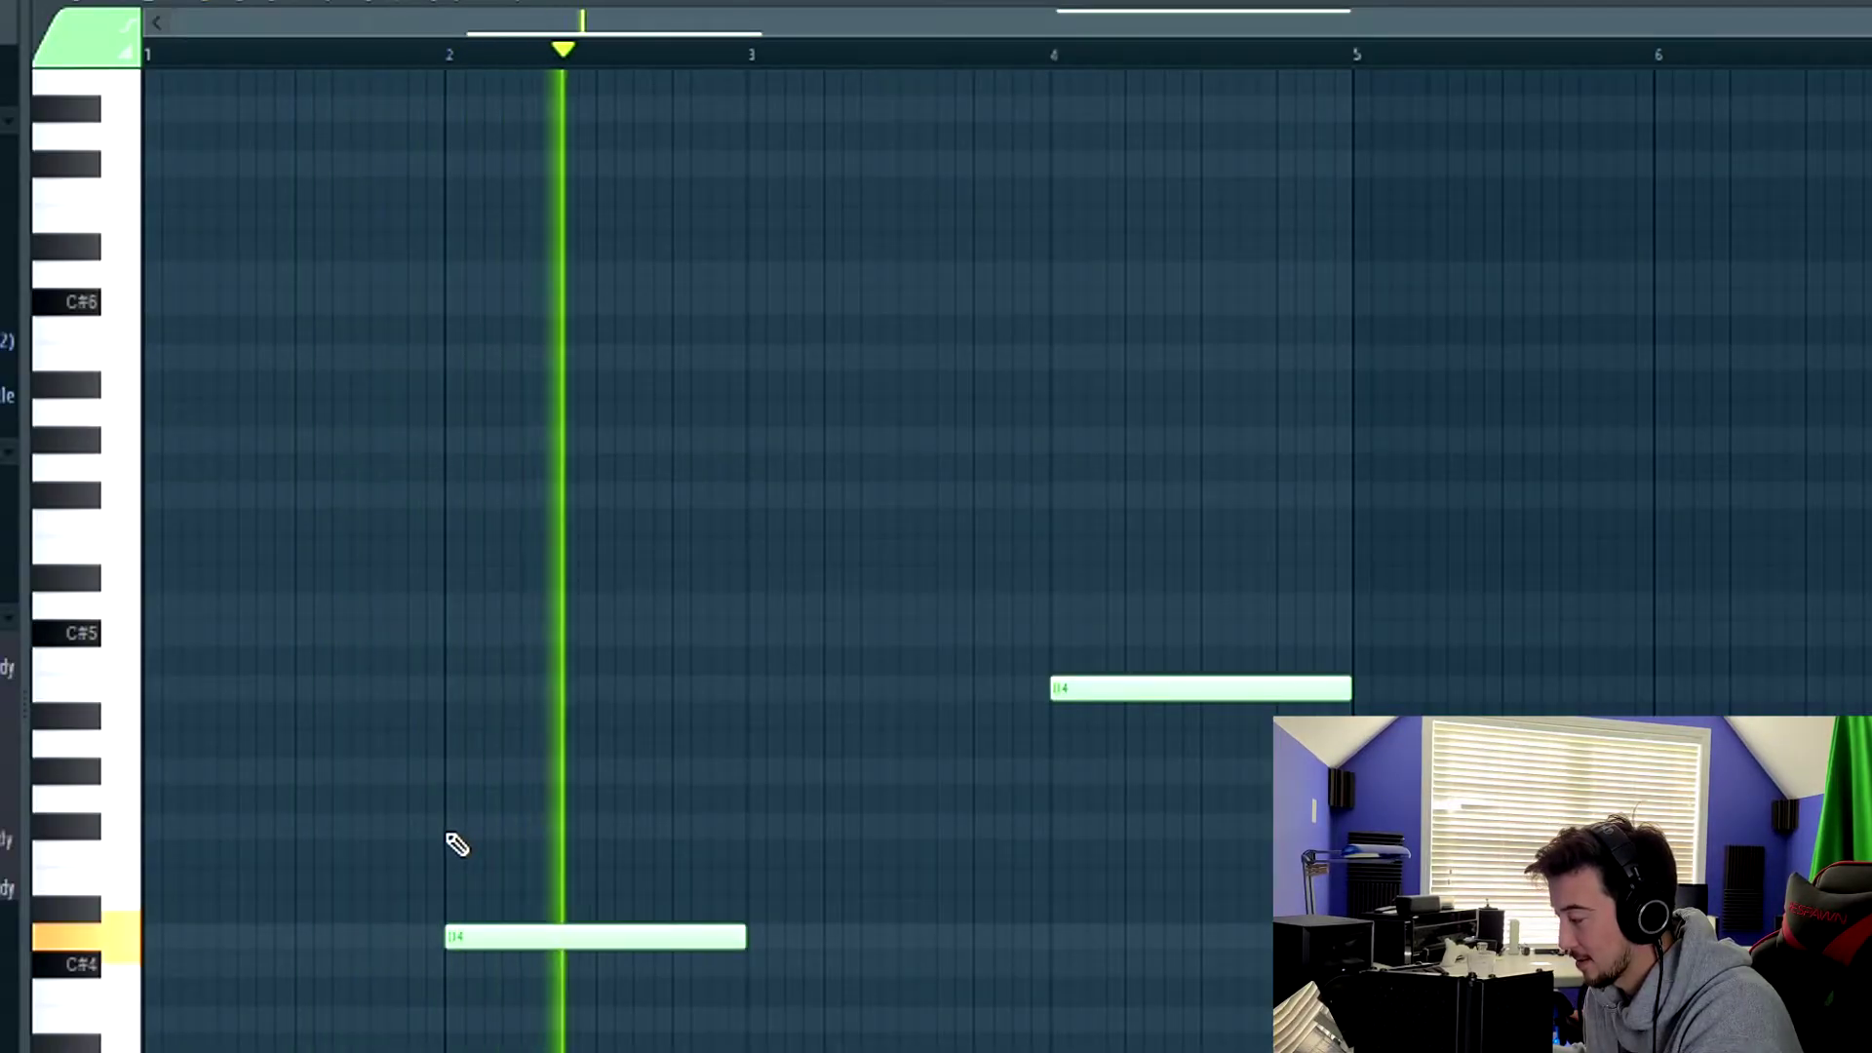
{"action": "key", "text": "space"}
Add F#4 and B4 notes to the chord in bar 2 and play it back
{"action": "left_click", "coordinate": [447, 829]}
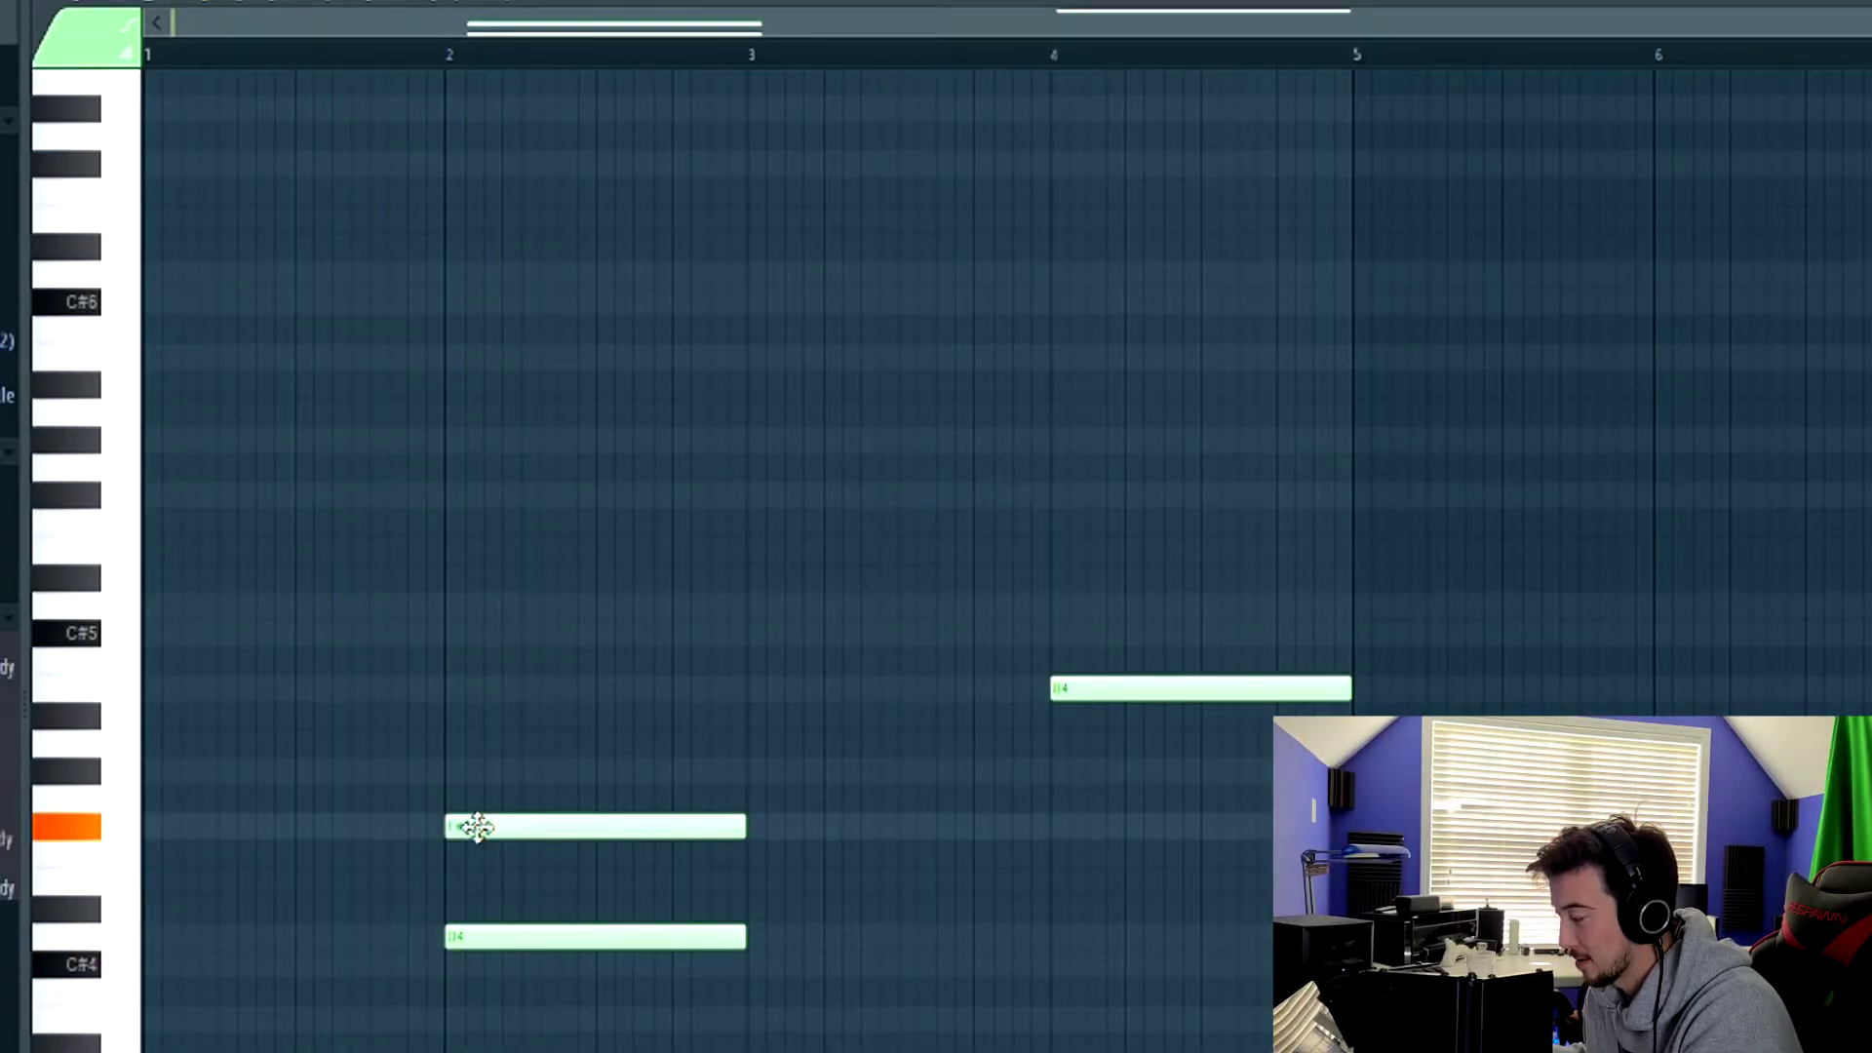
{"action": "left_click", "coordinate": [451, 663]}
{"action": "left_click_drag", "start_coordinate": [472, 667], "coordinate": [475, 710]}
{"action": "key", "text": "space"}
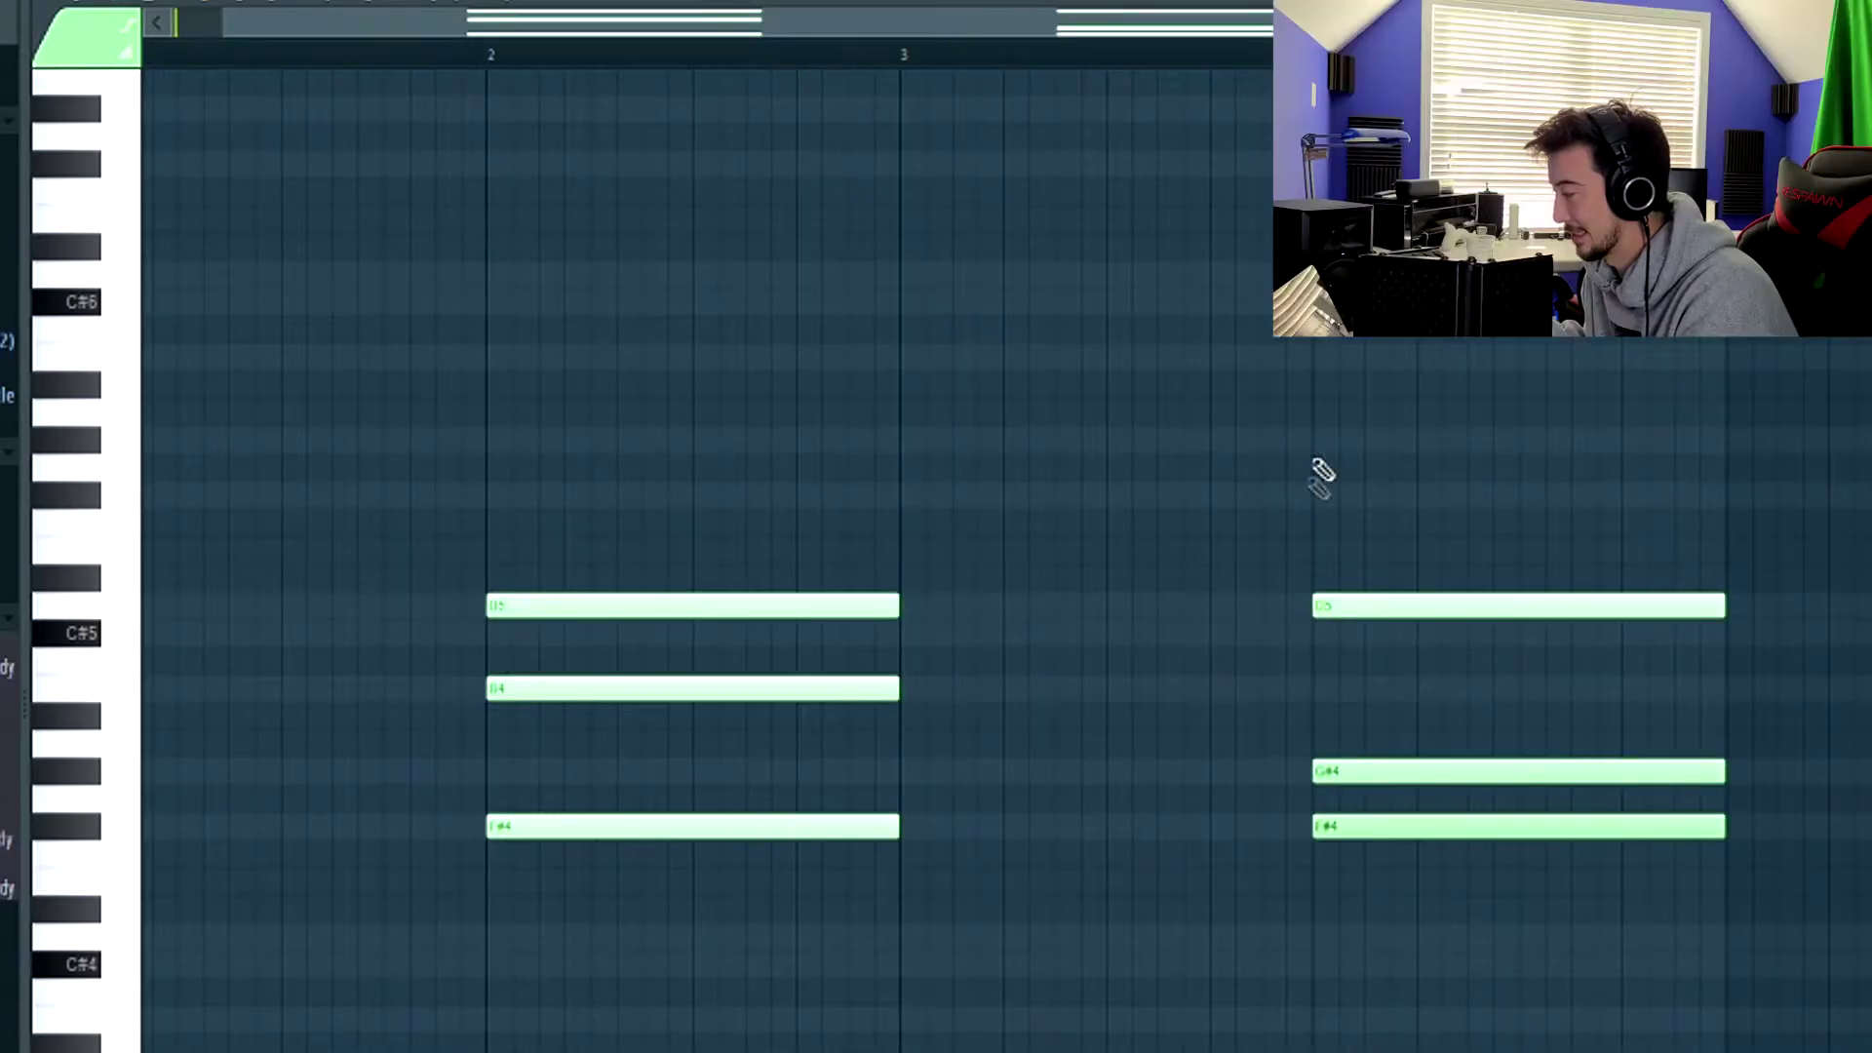
Try a G#5 note on top of the bar 4 chord during playback and remove it again
{"action": "left_click_drag", "start_coordinate": [1406, 420], "coordinate": [1350, 447]}
{"action": "key", "text": "space"}
{"action": "right_click", "coordinate": [1383, 447]}
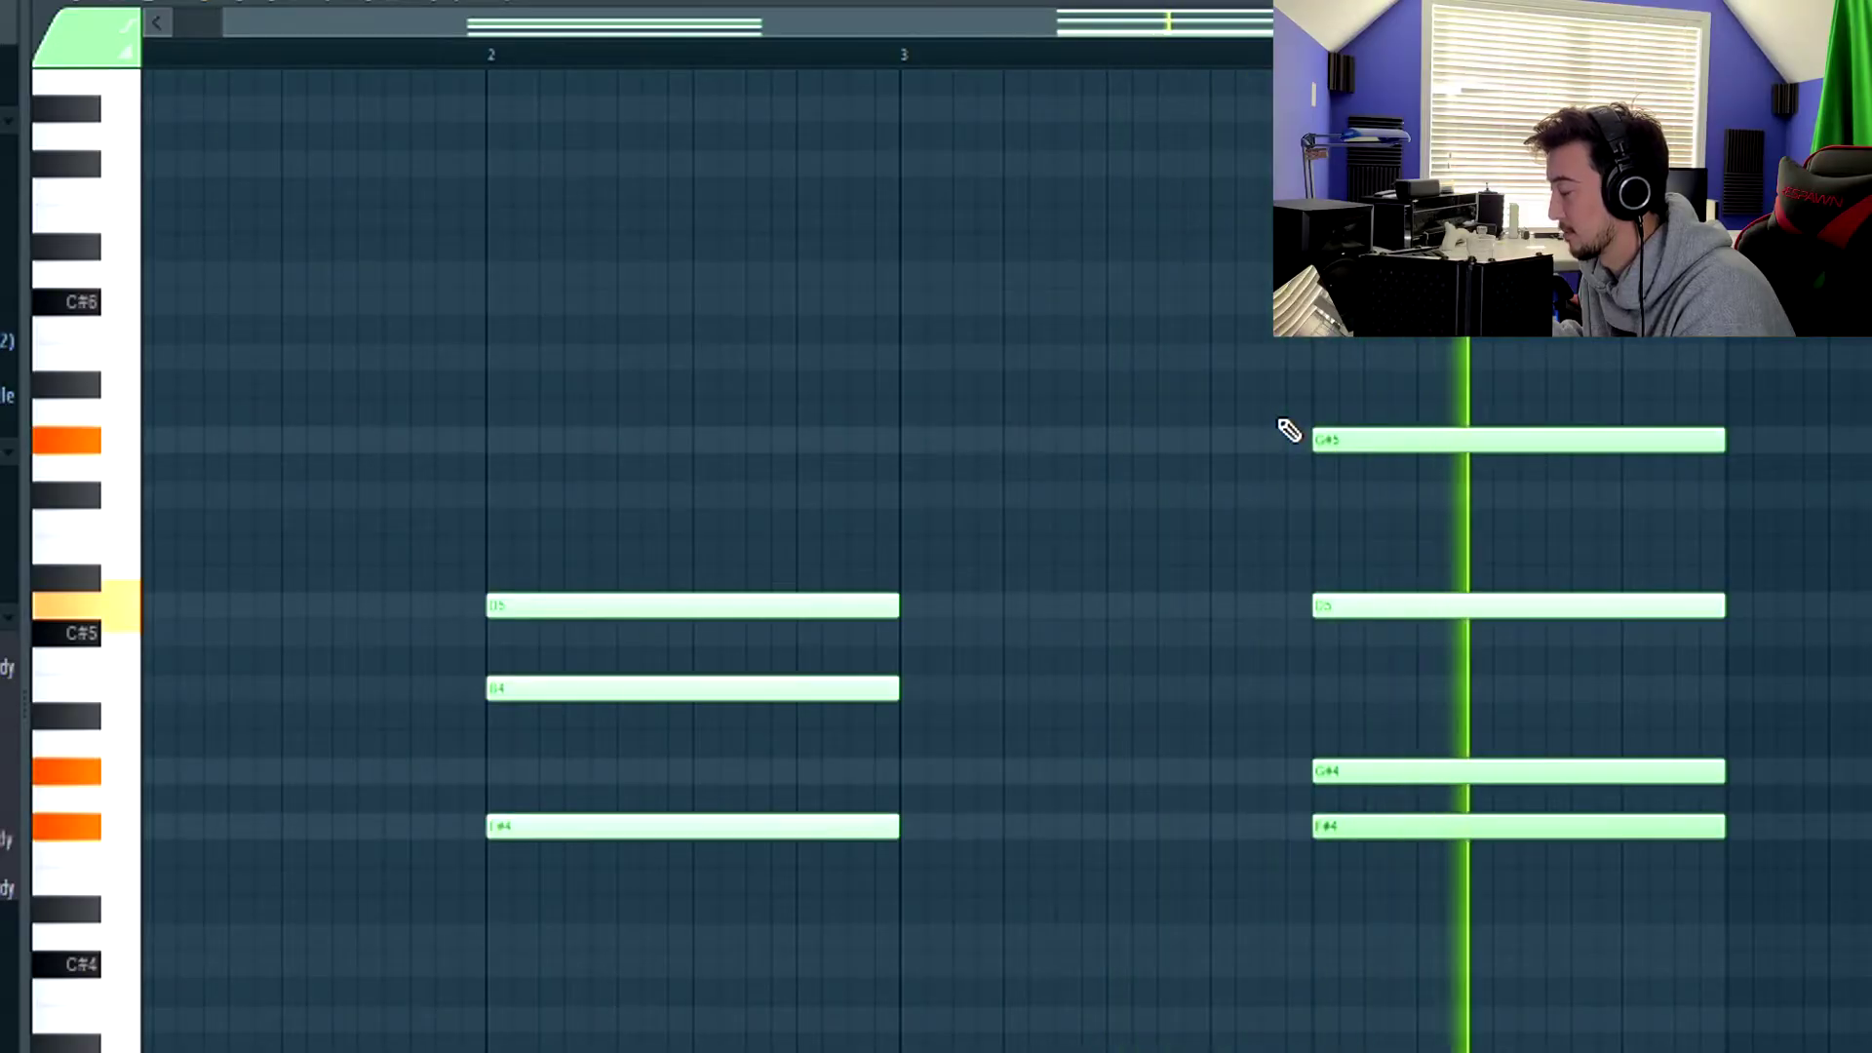
{"action": "scroll", "coordinate": [1285, 425], "scroll_direction": "down", "scroll_amount": 2}
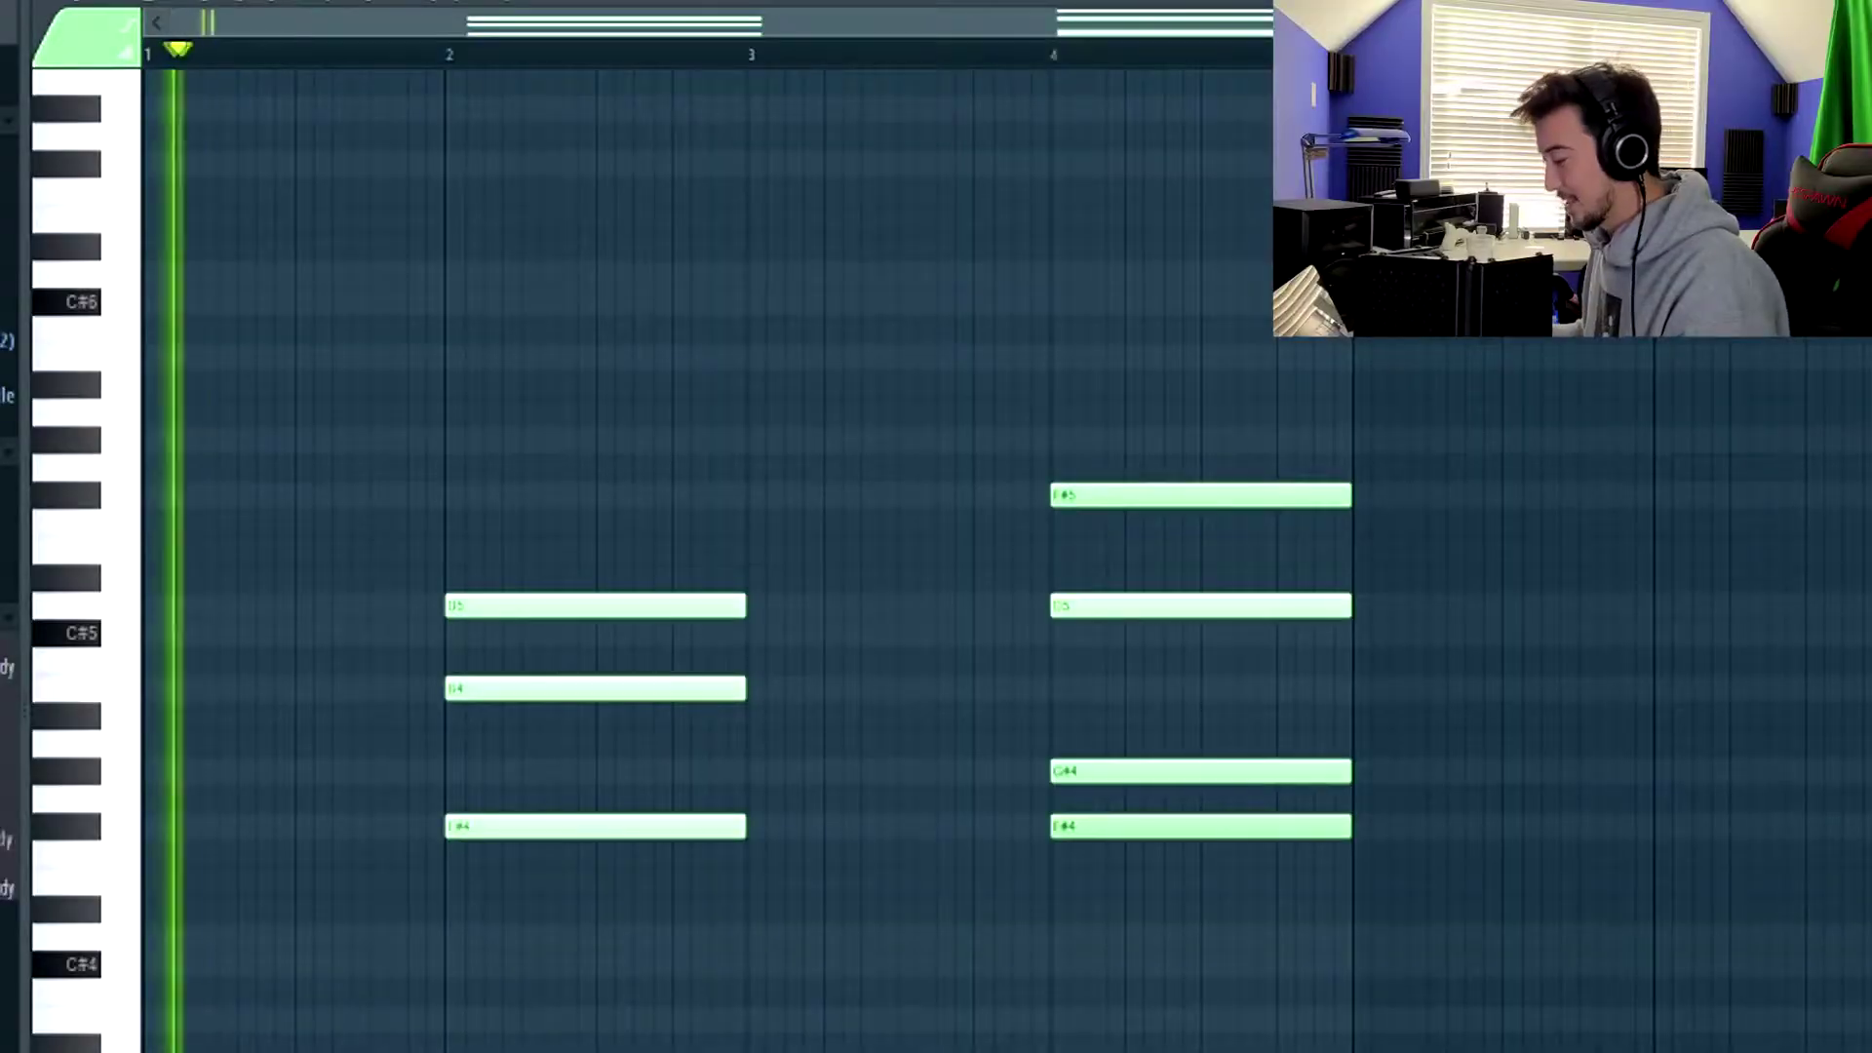
Raise the bar 4 chord's G#4 note by an octave, move it further up to B5 and play from near bar 4
{"action": "key", "text": "ctrl+Up"}
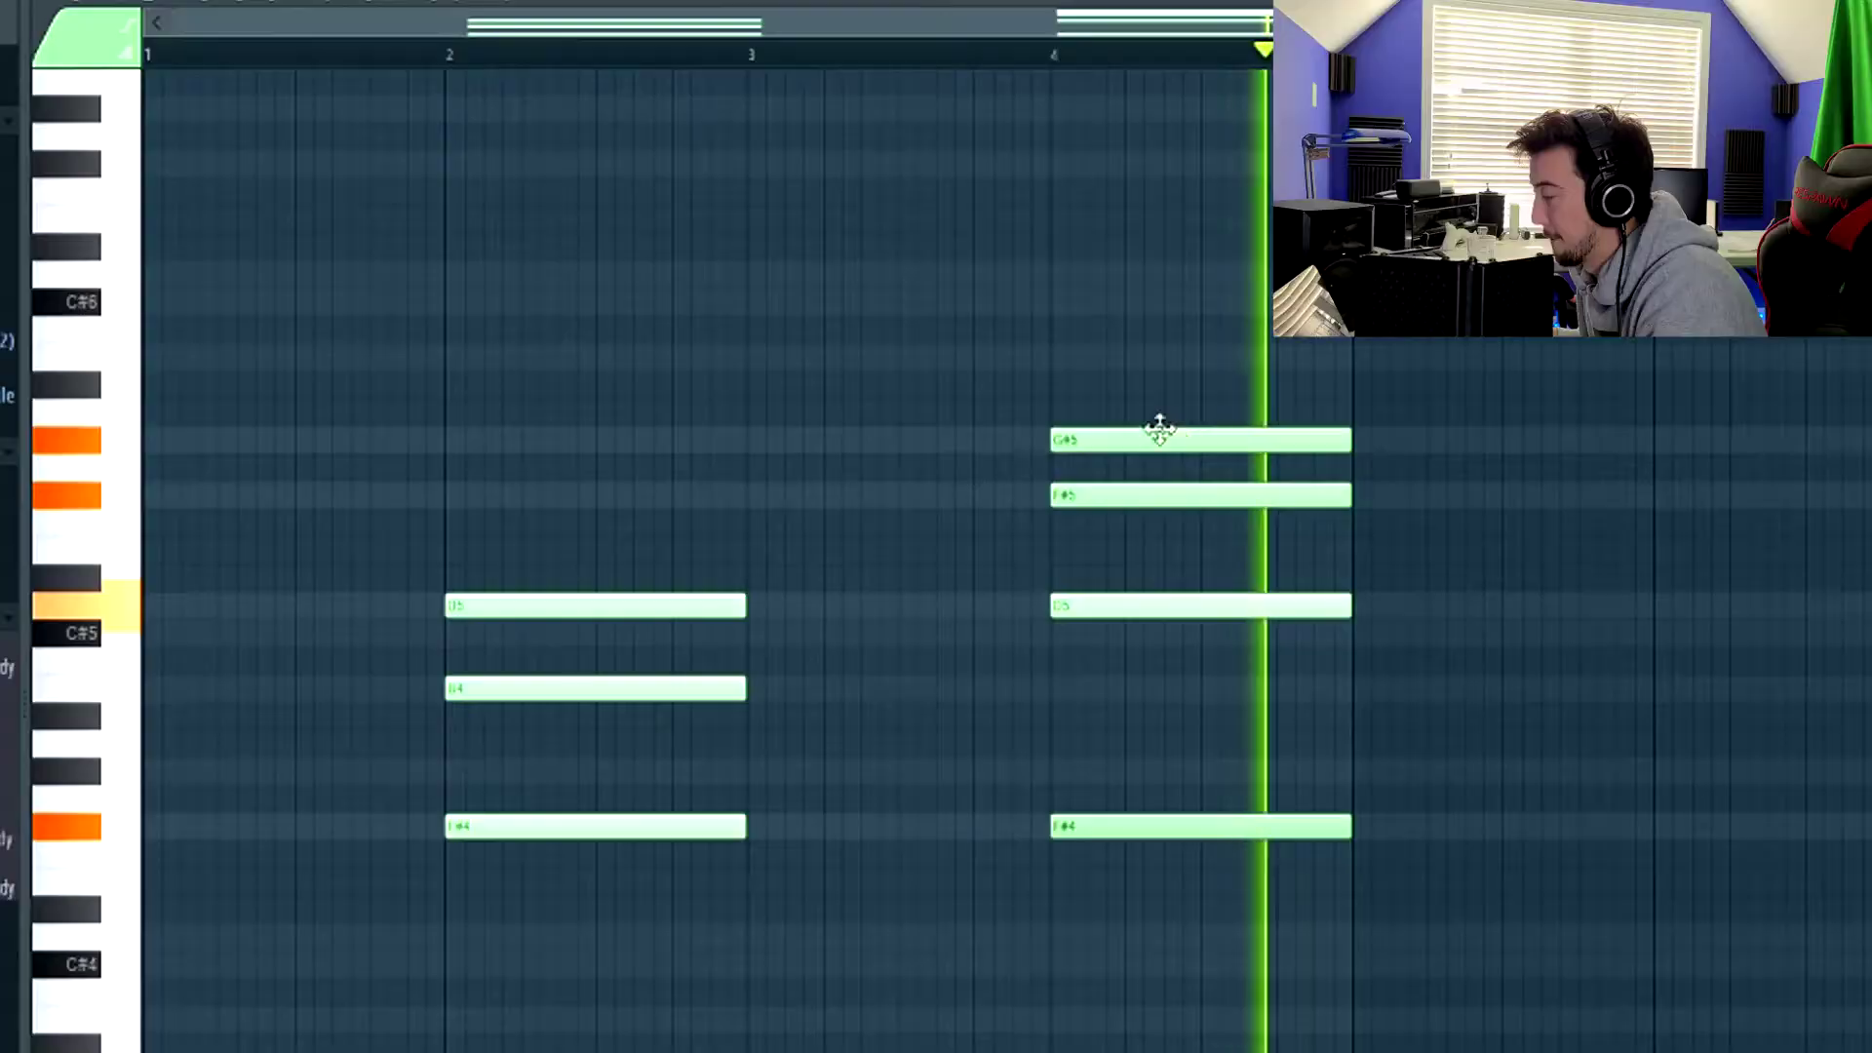
{"action": "key", "text": "space"}
{"action": "left_click", "coordinate": [1153, 436]}
{"action": "left_click_drag", "start_coordinate": [1153, 436], "coordinate": [1158, 357]}
{"action": "key", "text": "space"}
{"action": "left_click", "coordinate": [1005, 56]}
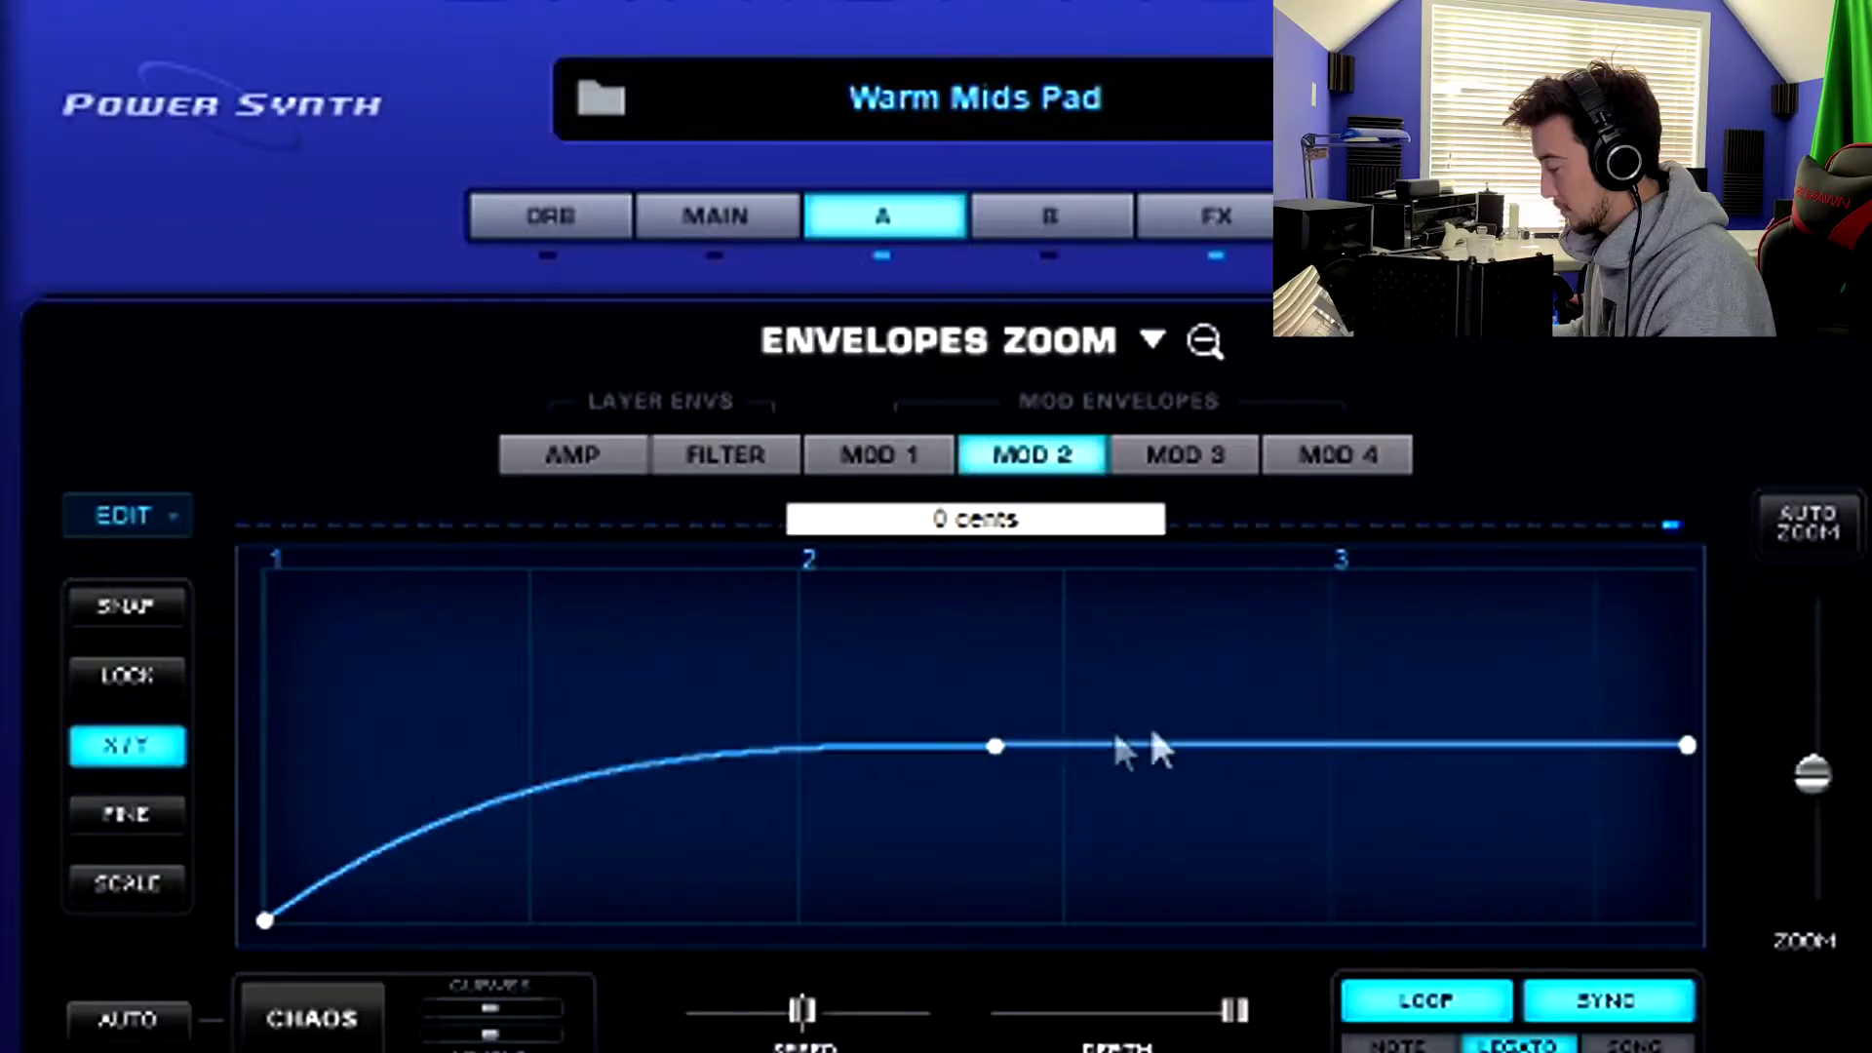
Lengthen the pitch slide in mod envelope 2 by moving its middle point out to the 3 mark
{"action": "left_click_drag", "start_coordinate": [995, 744], "coordinate": [1333, 746]}
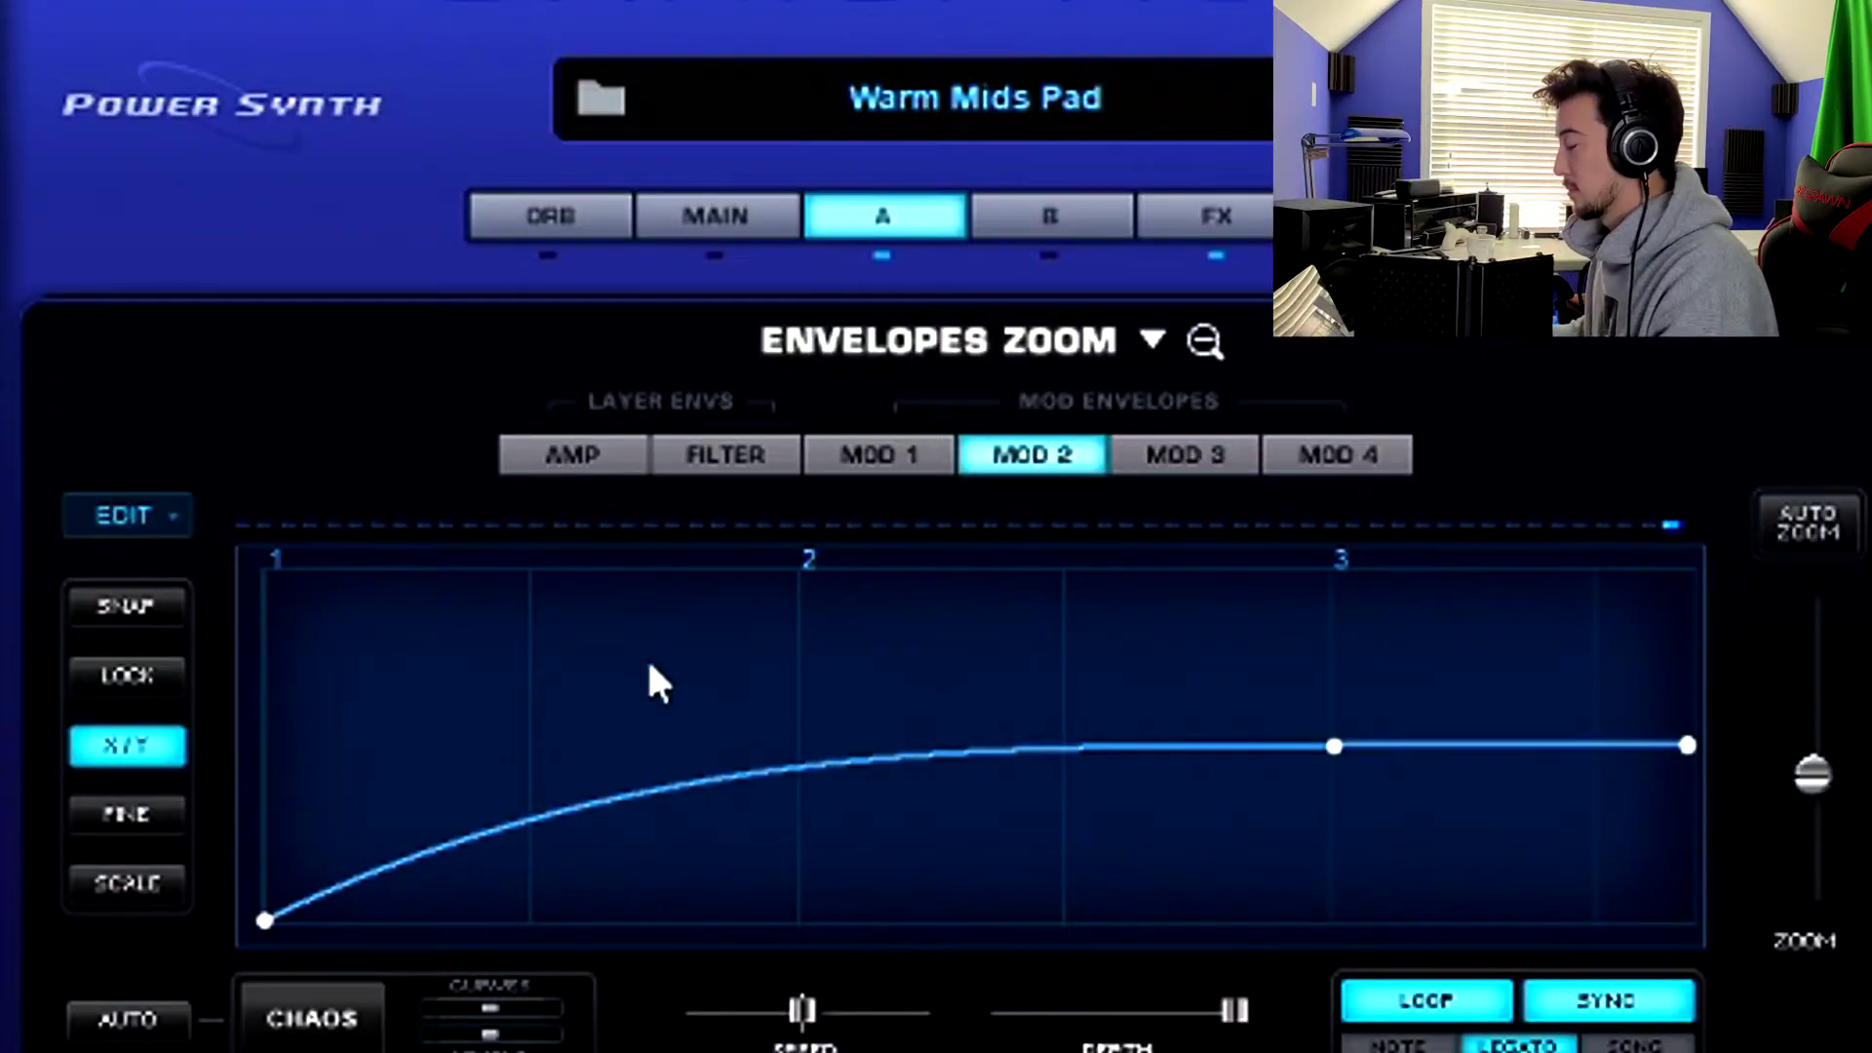
Make the koto loop 1 clip at bar 29 unique as koto low and lower its time-stretching pitch
{"action": "scroll", "coordinate": [649, 665], "scroll_direction": "up", "scroll_amount": 2}
{"action": "scroll", "coordinate": [653, 673], "scroll_direction": "down", "scroll_amount": 5}
{"action": "scroll", "coordinate": [656, 675], "scroll_direction": "up", "scroll_amount": 1}
{"action": "scroll", "coordinate": [392, 741], "scroll_direction": "up", "scroll_amount": 1}
{"action": "scroll", "coordinate": [639, 746], "scroll_direction": "up", "scroll_amount": 2}
{"action": "scroll", "coordinate": [651, 748], "scroll_direction": "down", "scroll_amount": 1}
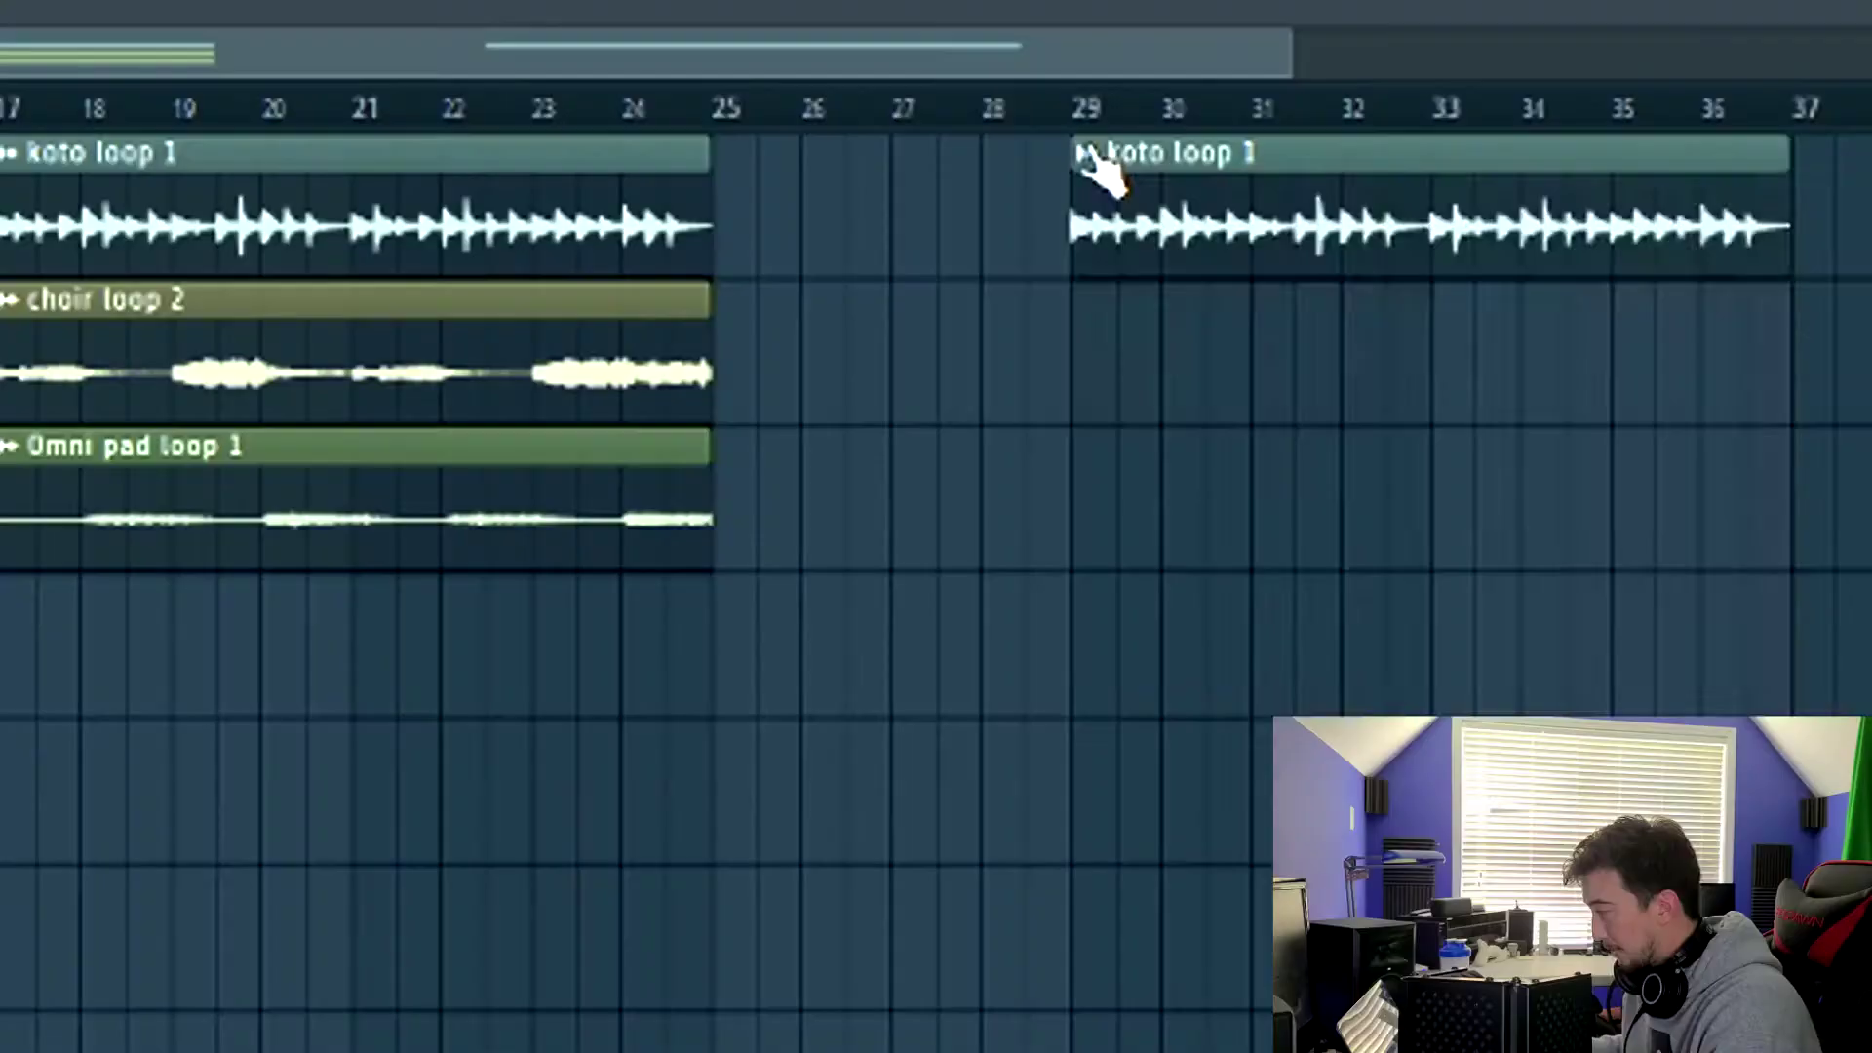
{"action": "left_click", "coordinate": [1085, 153]}
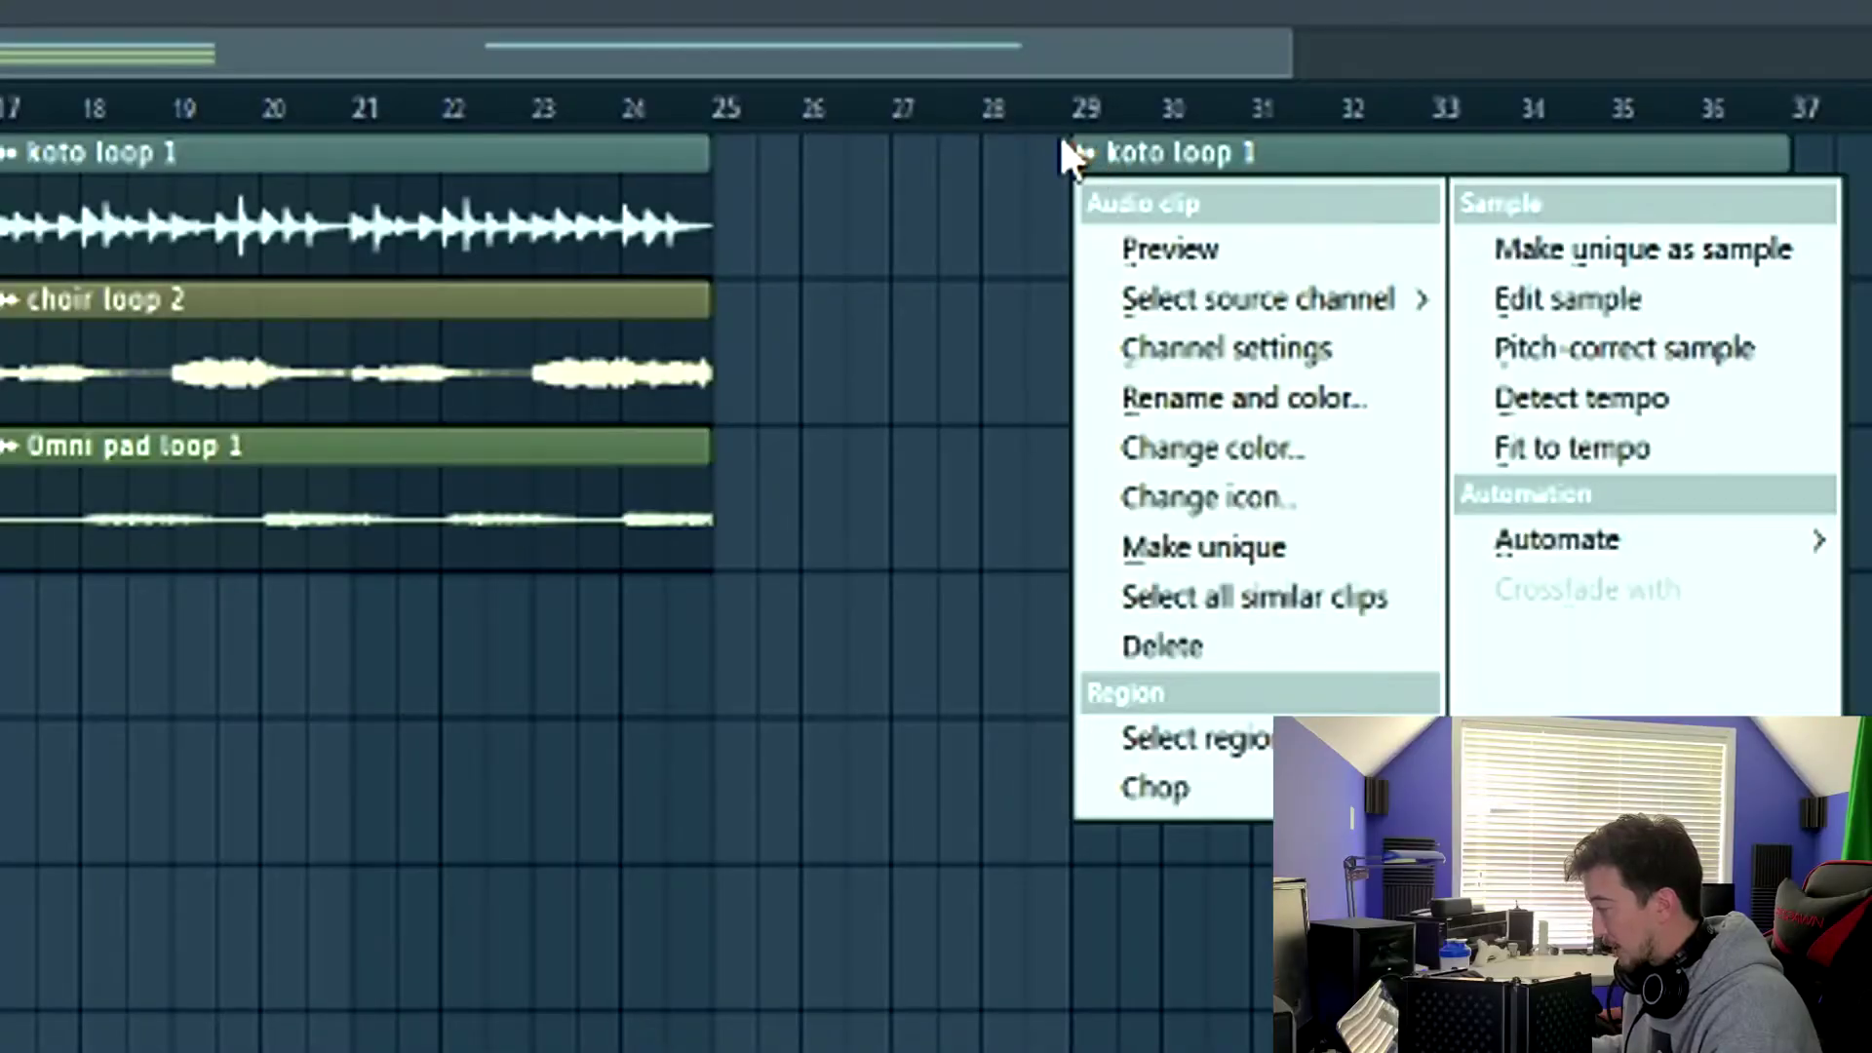
{"action": "left_click", "coordinate": [1208, 527]}
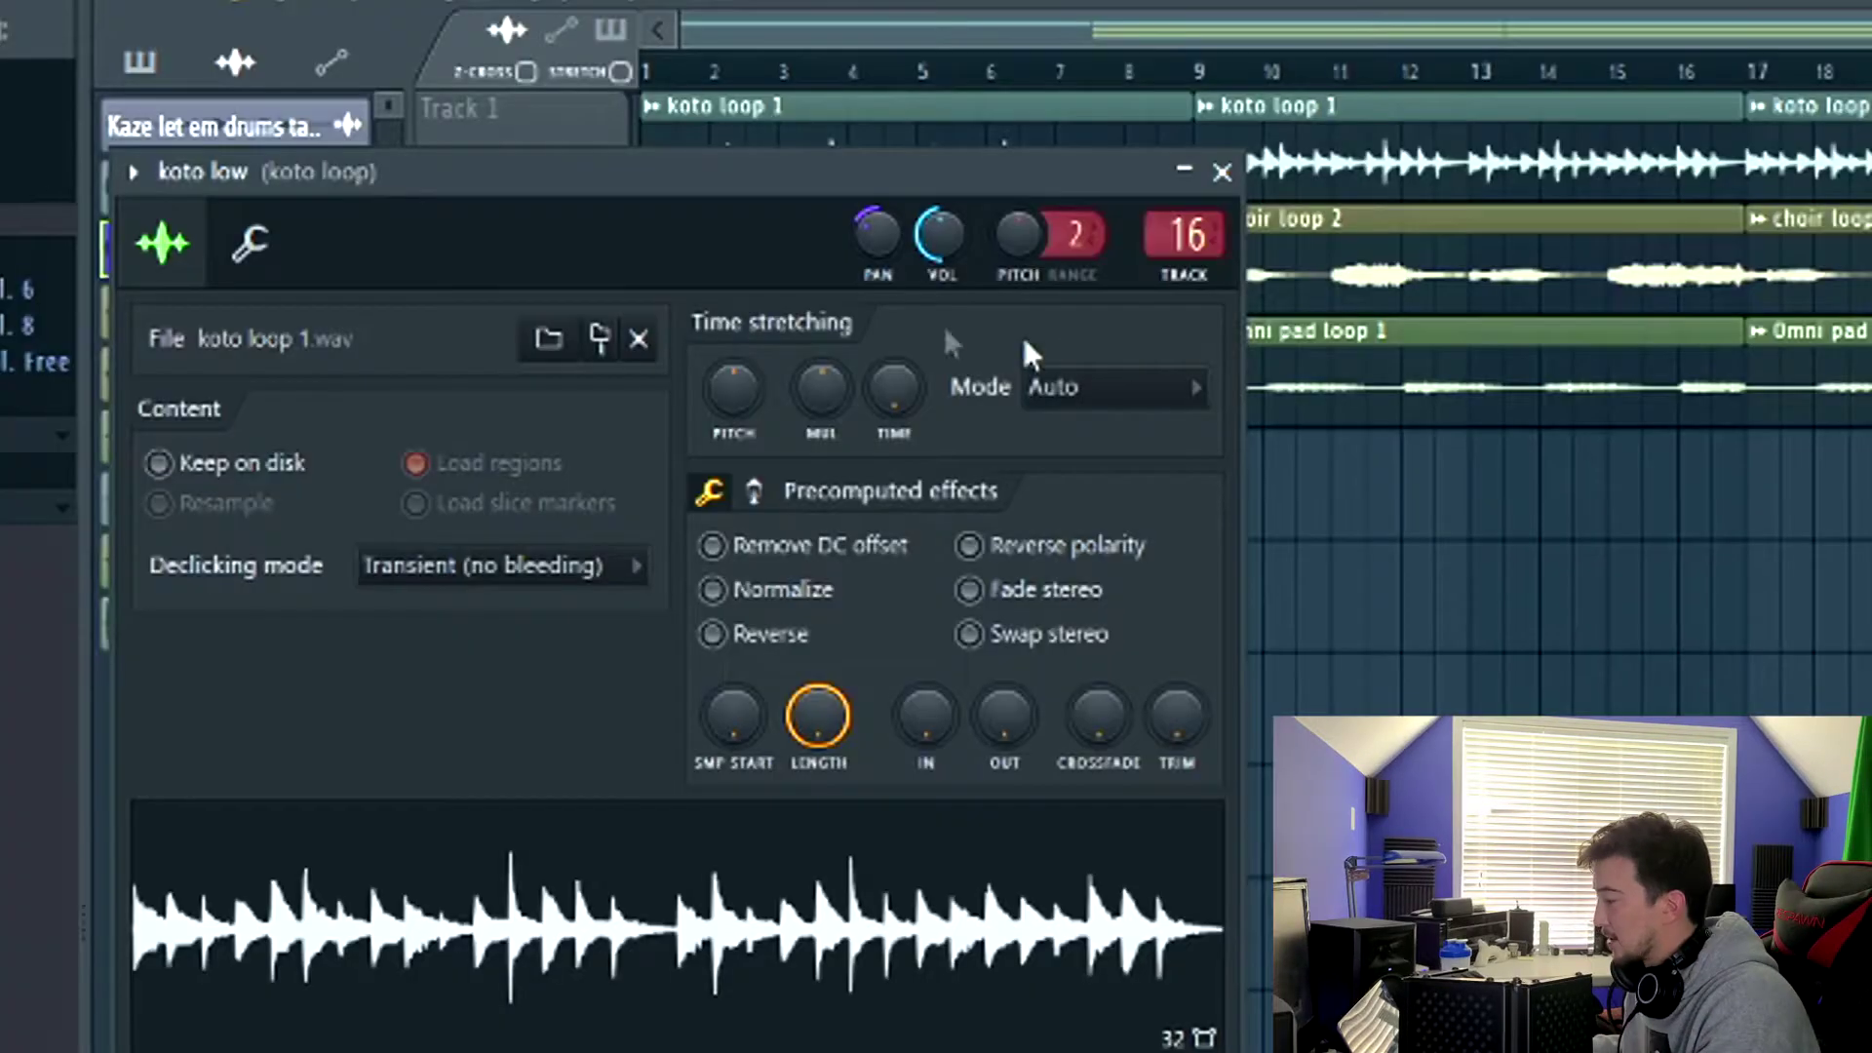
{"action": "left_click_drag", "start_coordinate": [728, 388], "coordinate": [728, 468]}
{"action": "key", "text": "Escape"}
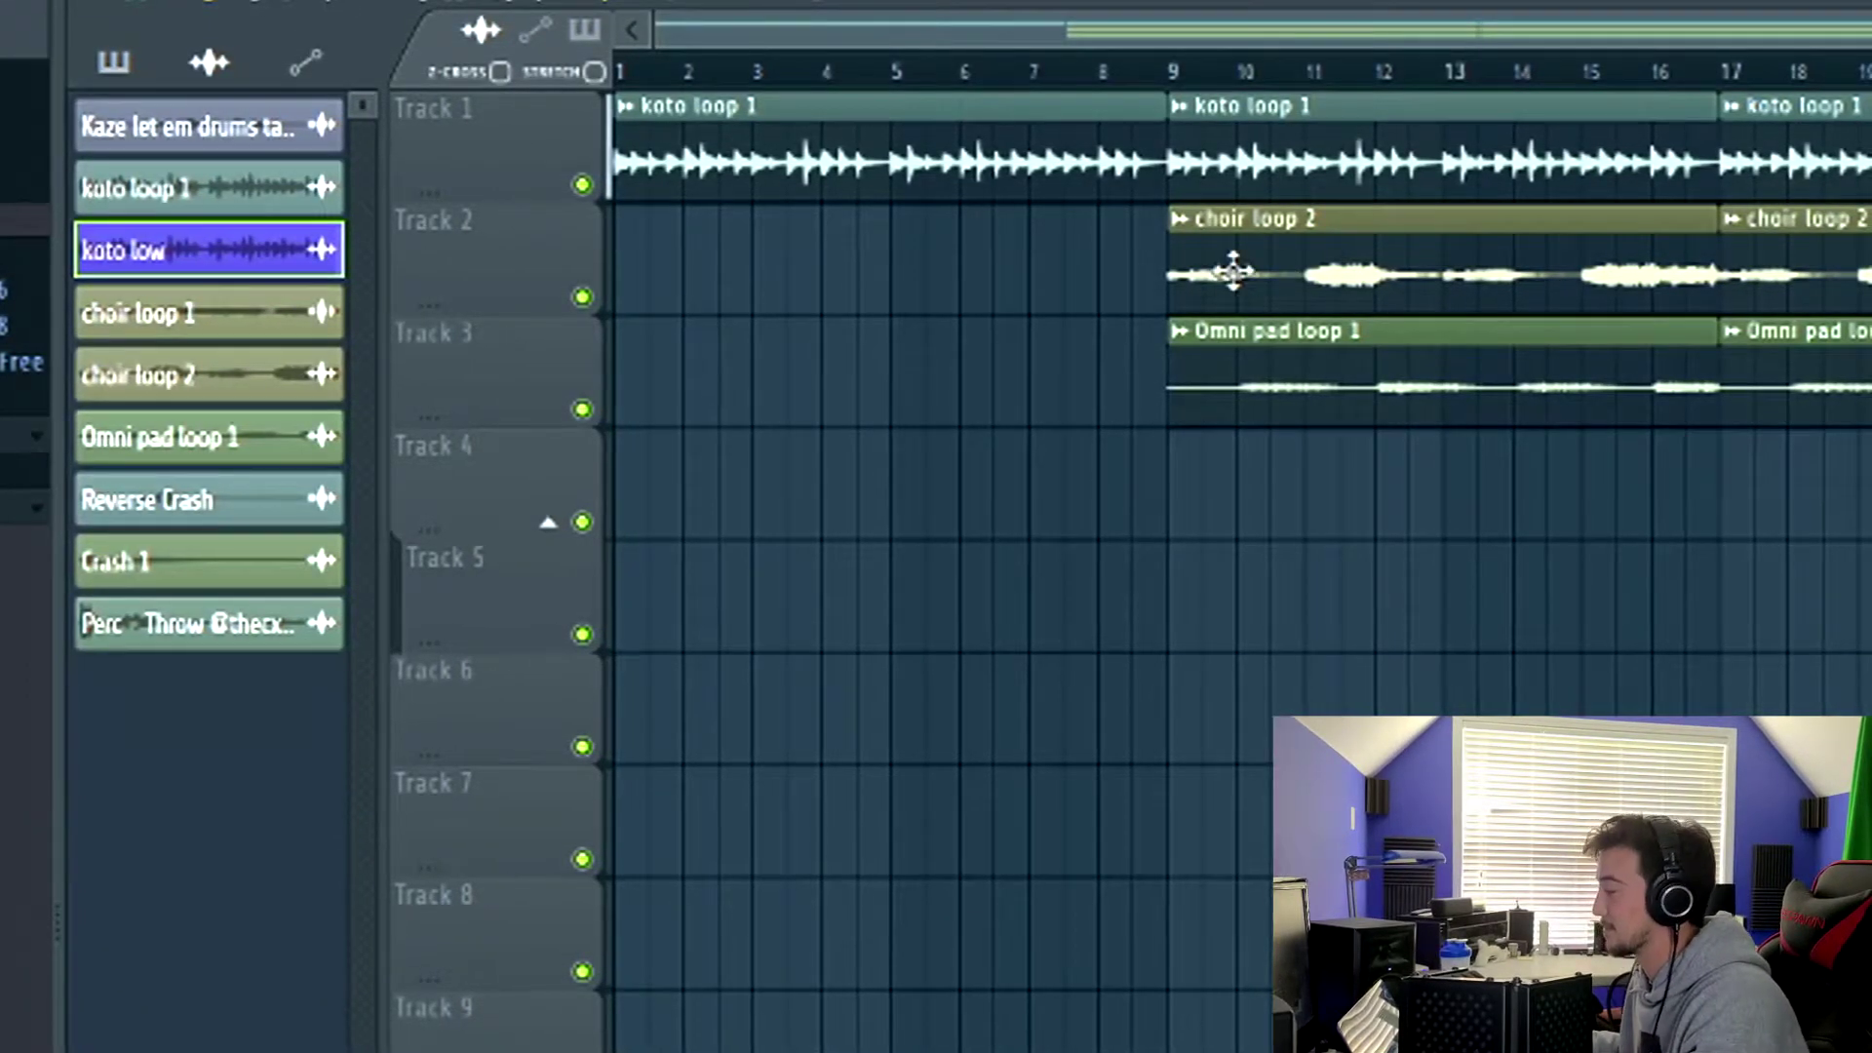
Replace the koto loop 1 clip at the start of Track 1 with koto low
{"action": "right_click", "coordinate": [1019, 159]}
{"action": "left_click", "coordinate": [638, 156]}
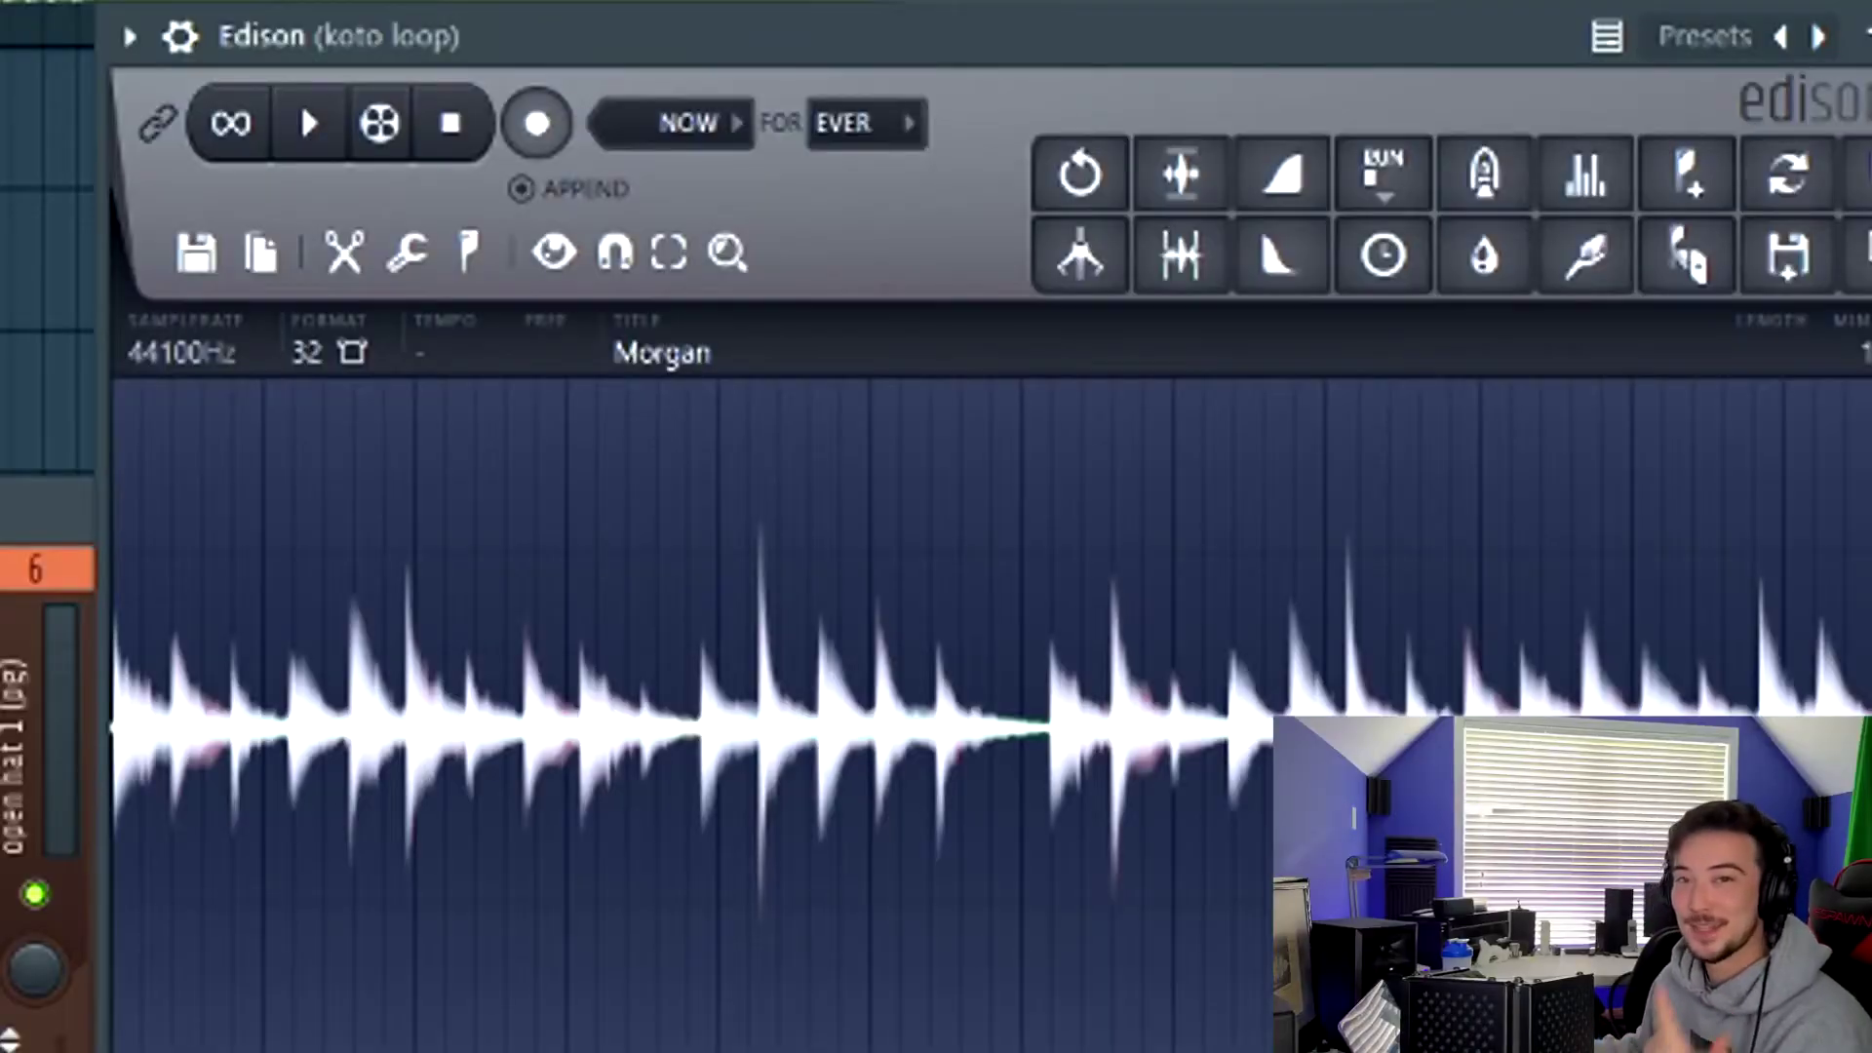
Set the koto loop's samplerate to 22050 Hz in Edison's sample properties and listen to it
{"action": "left_click", "coordinate": [180, 349]}
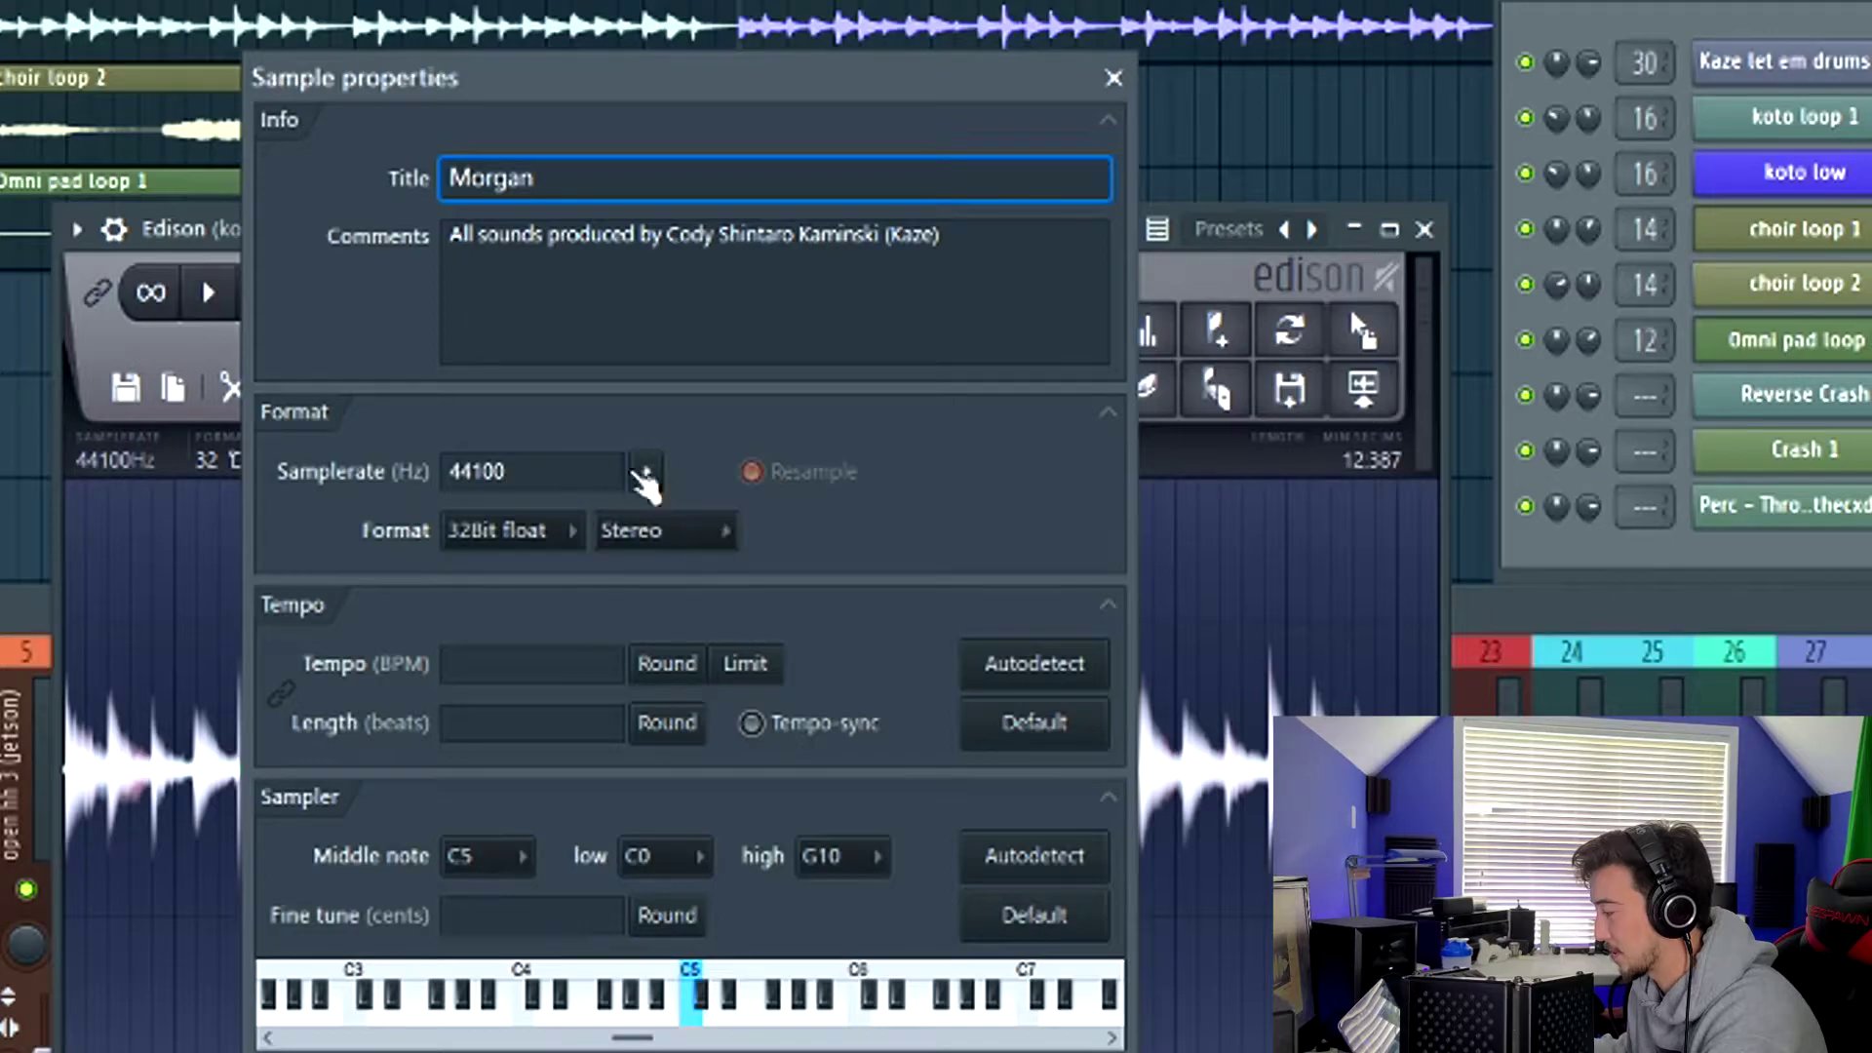
{"action": "left_click", "coordinate": [646, 475]}
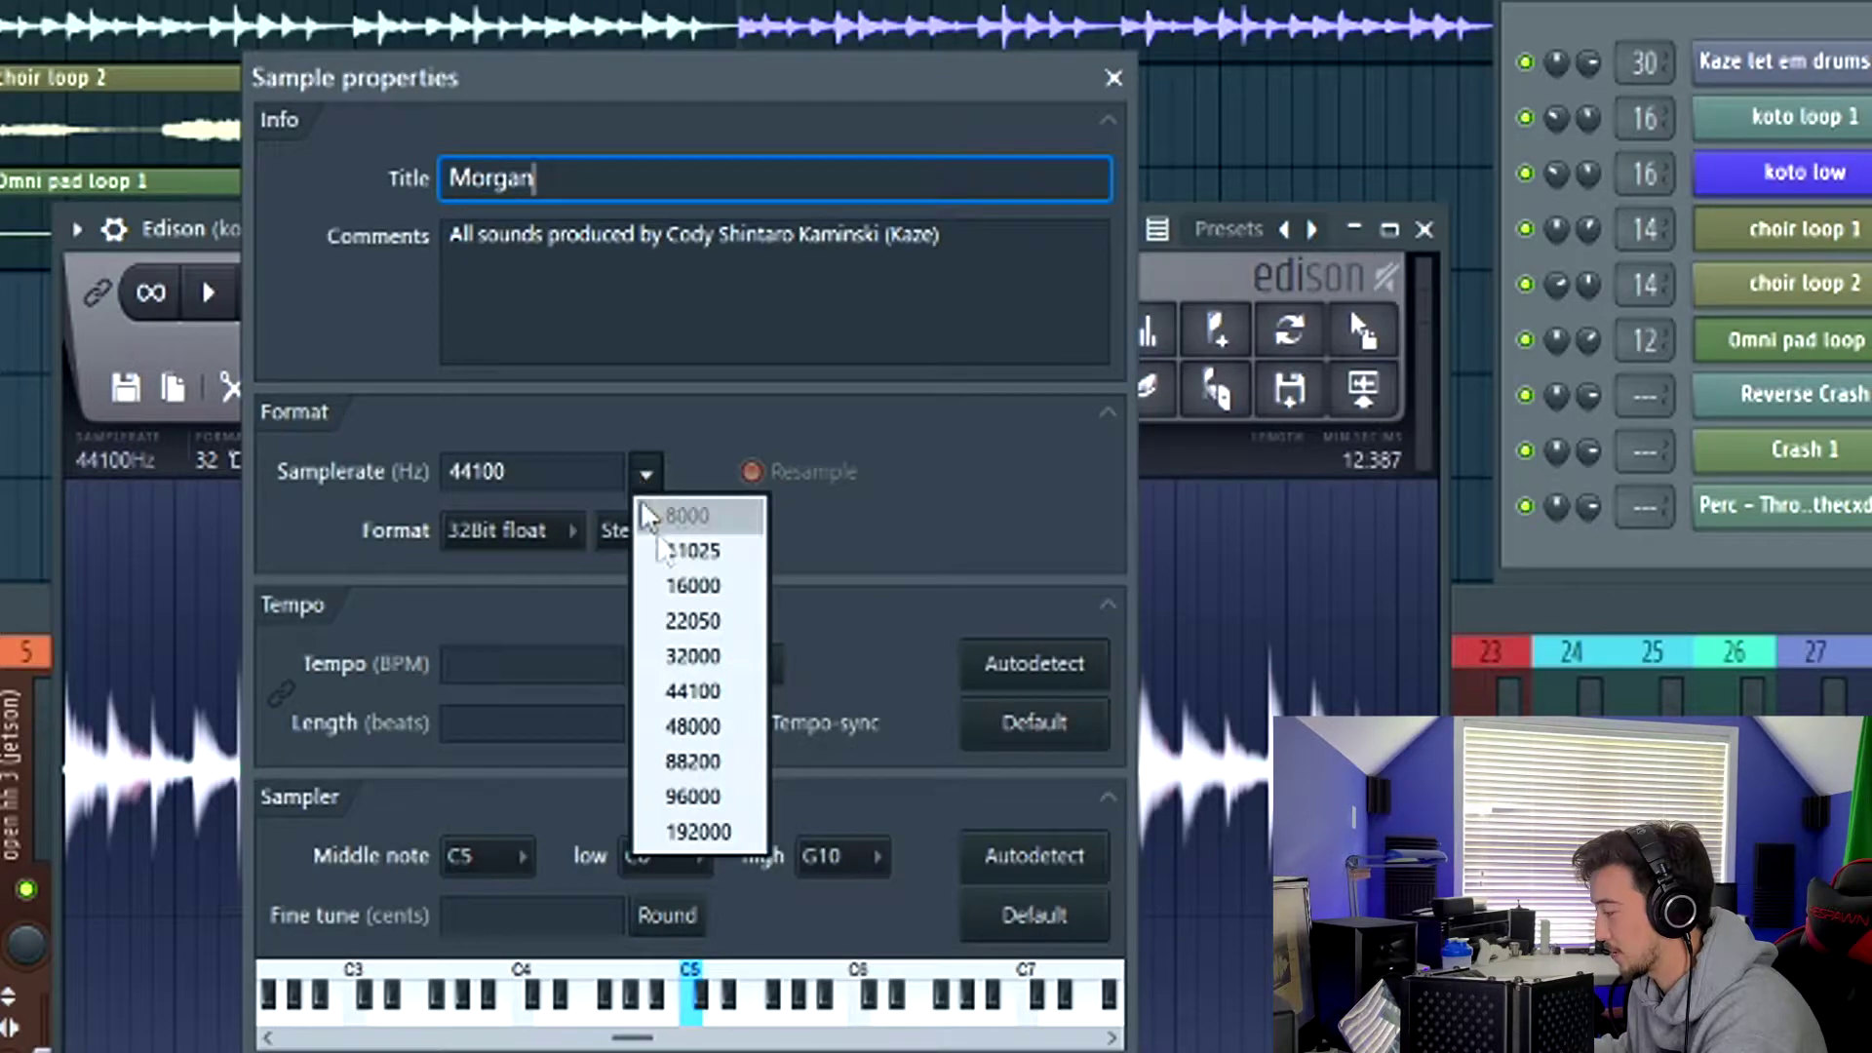
{"action": "left_click", "coordinate": [690, 621]}
{"action": "key", "text": "Return"}
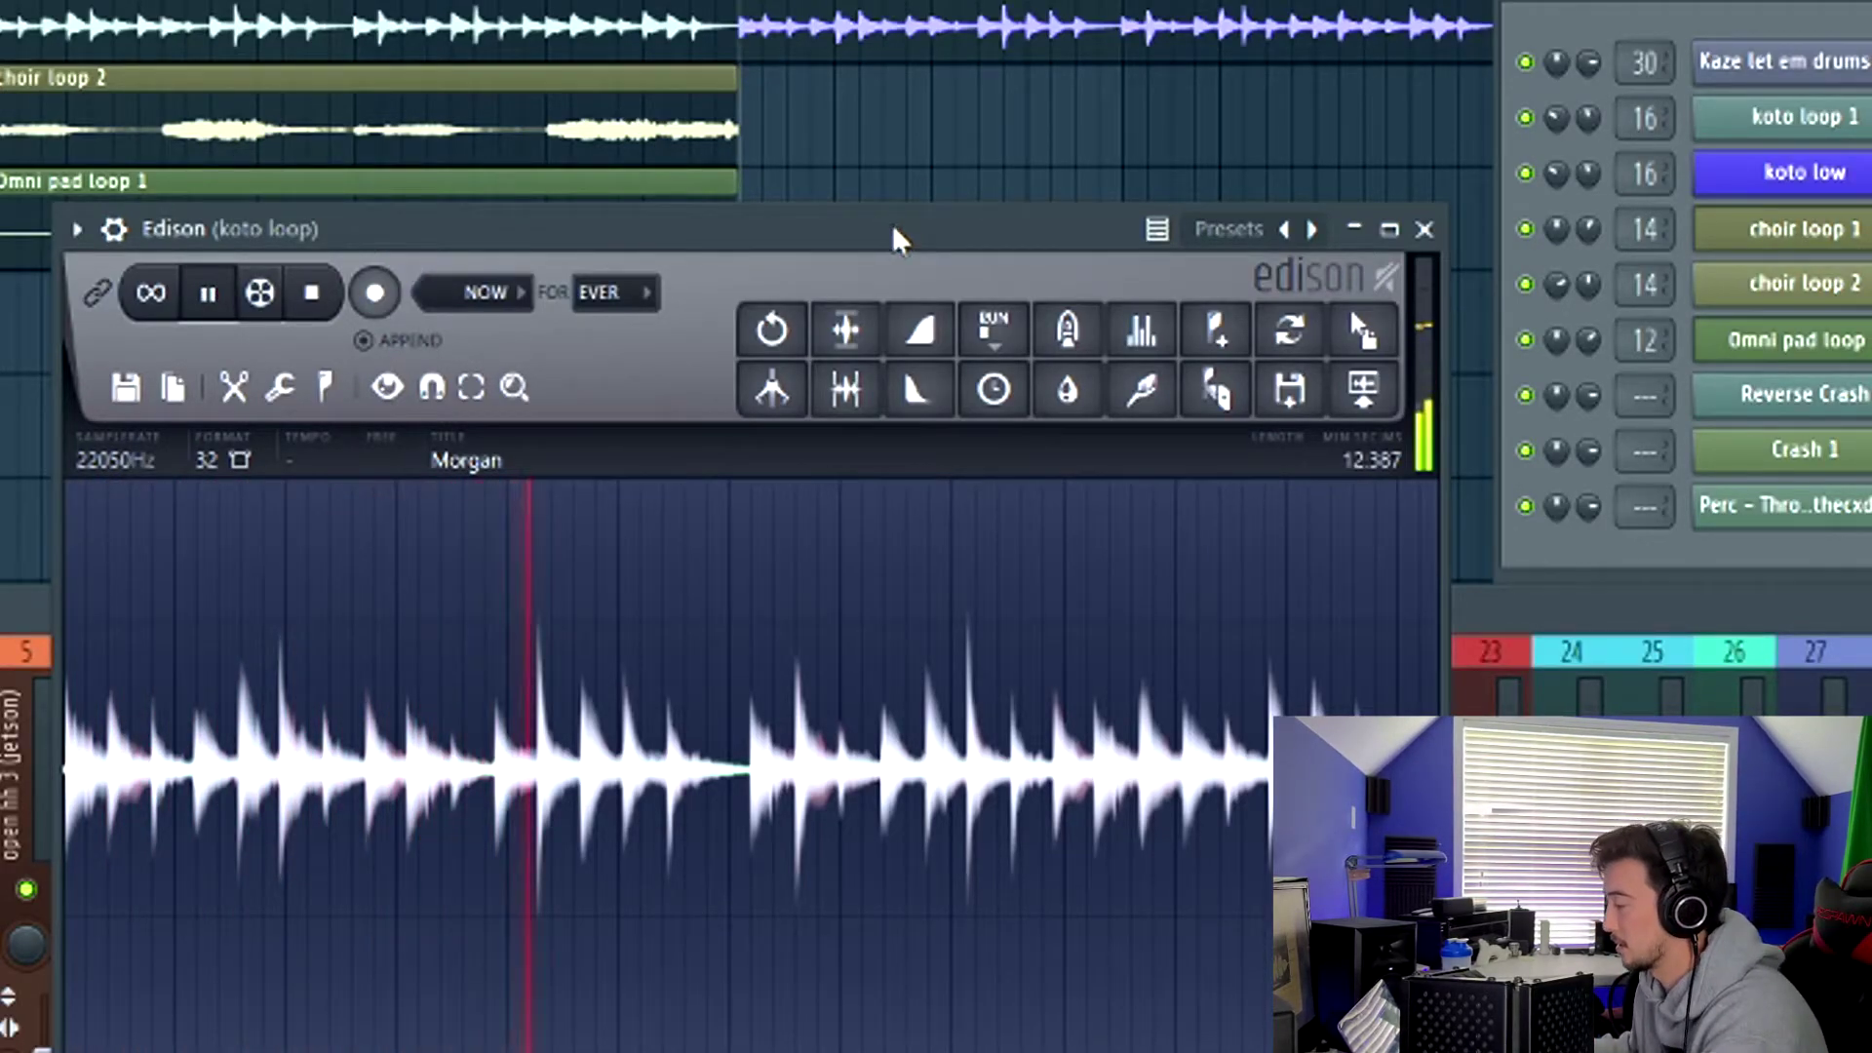
Resample the koto loop in Edison to a samplerate of 11025 Hz
{"action": "left_click_drag", "start_coordinate": [895, 239], "coordinate": [1050, 214]}
{"action": "left_click", "coordinate": [281, 448]}
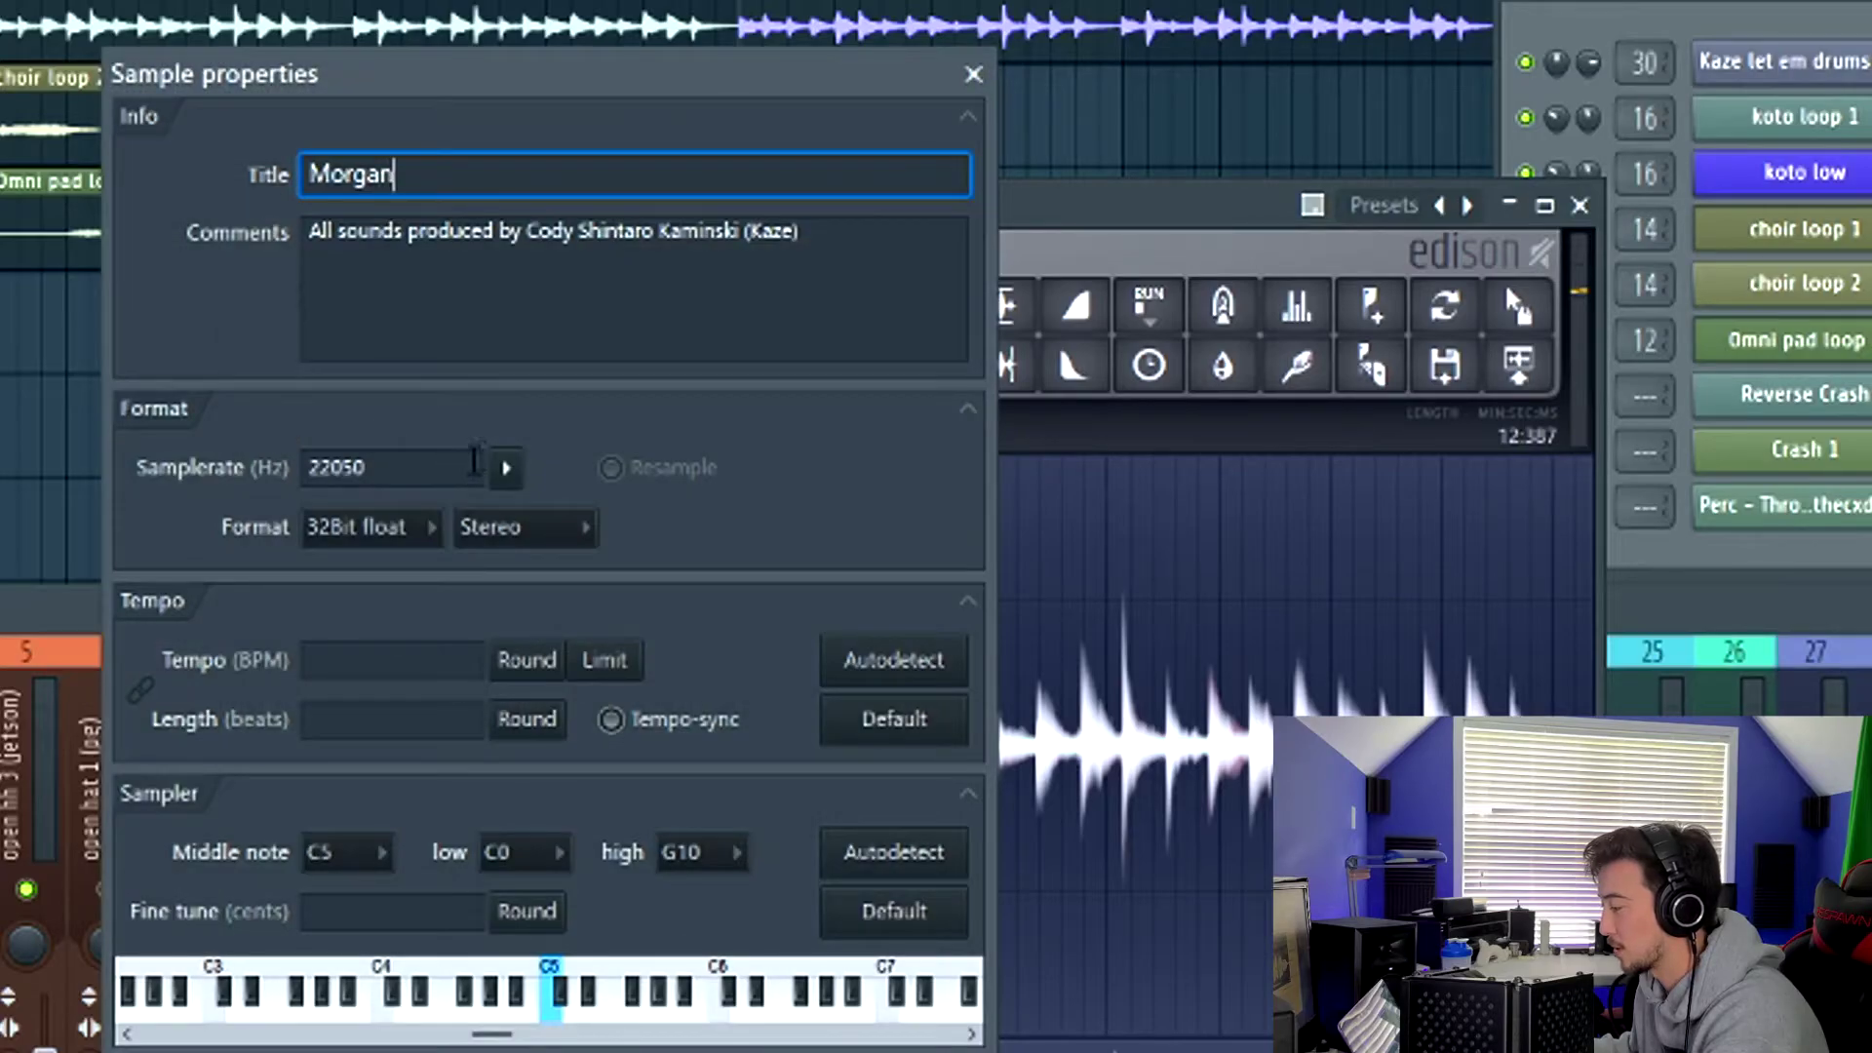
{"action": "left_click", "coordinate": [502, 470]}
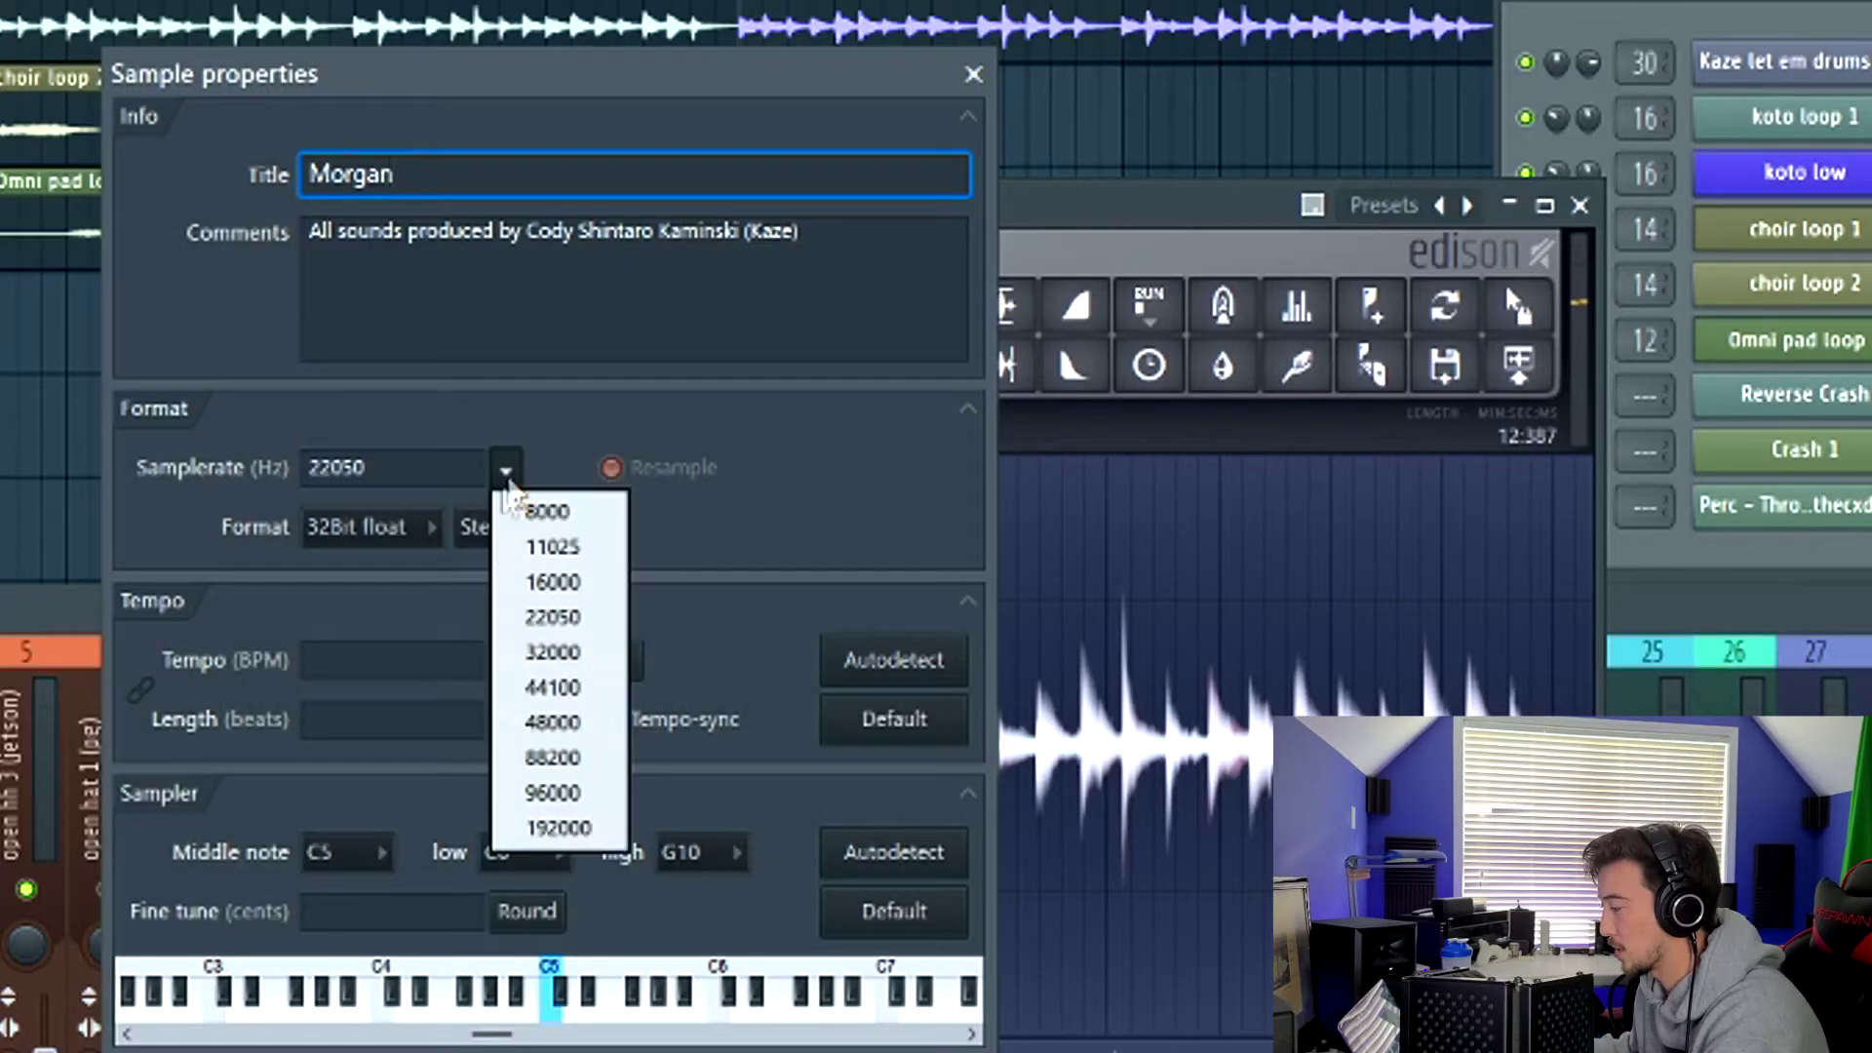
{"action": "left_click", "coordinate": [591, 560]}
{"action": "left_click_drag", "start_coordinate": [551, 80], "coordinate": [558, 58]}
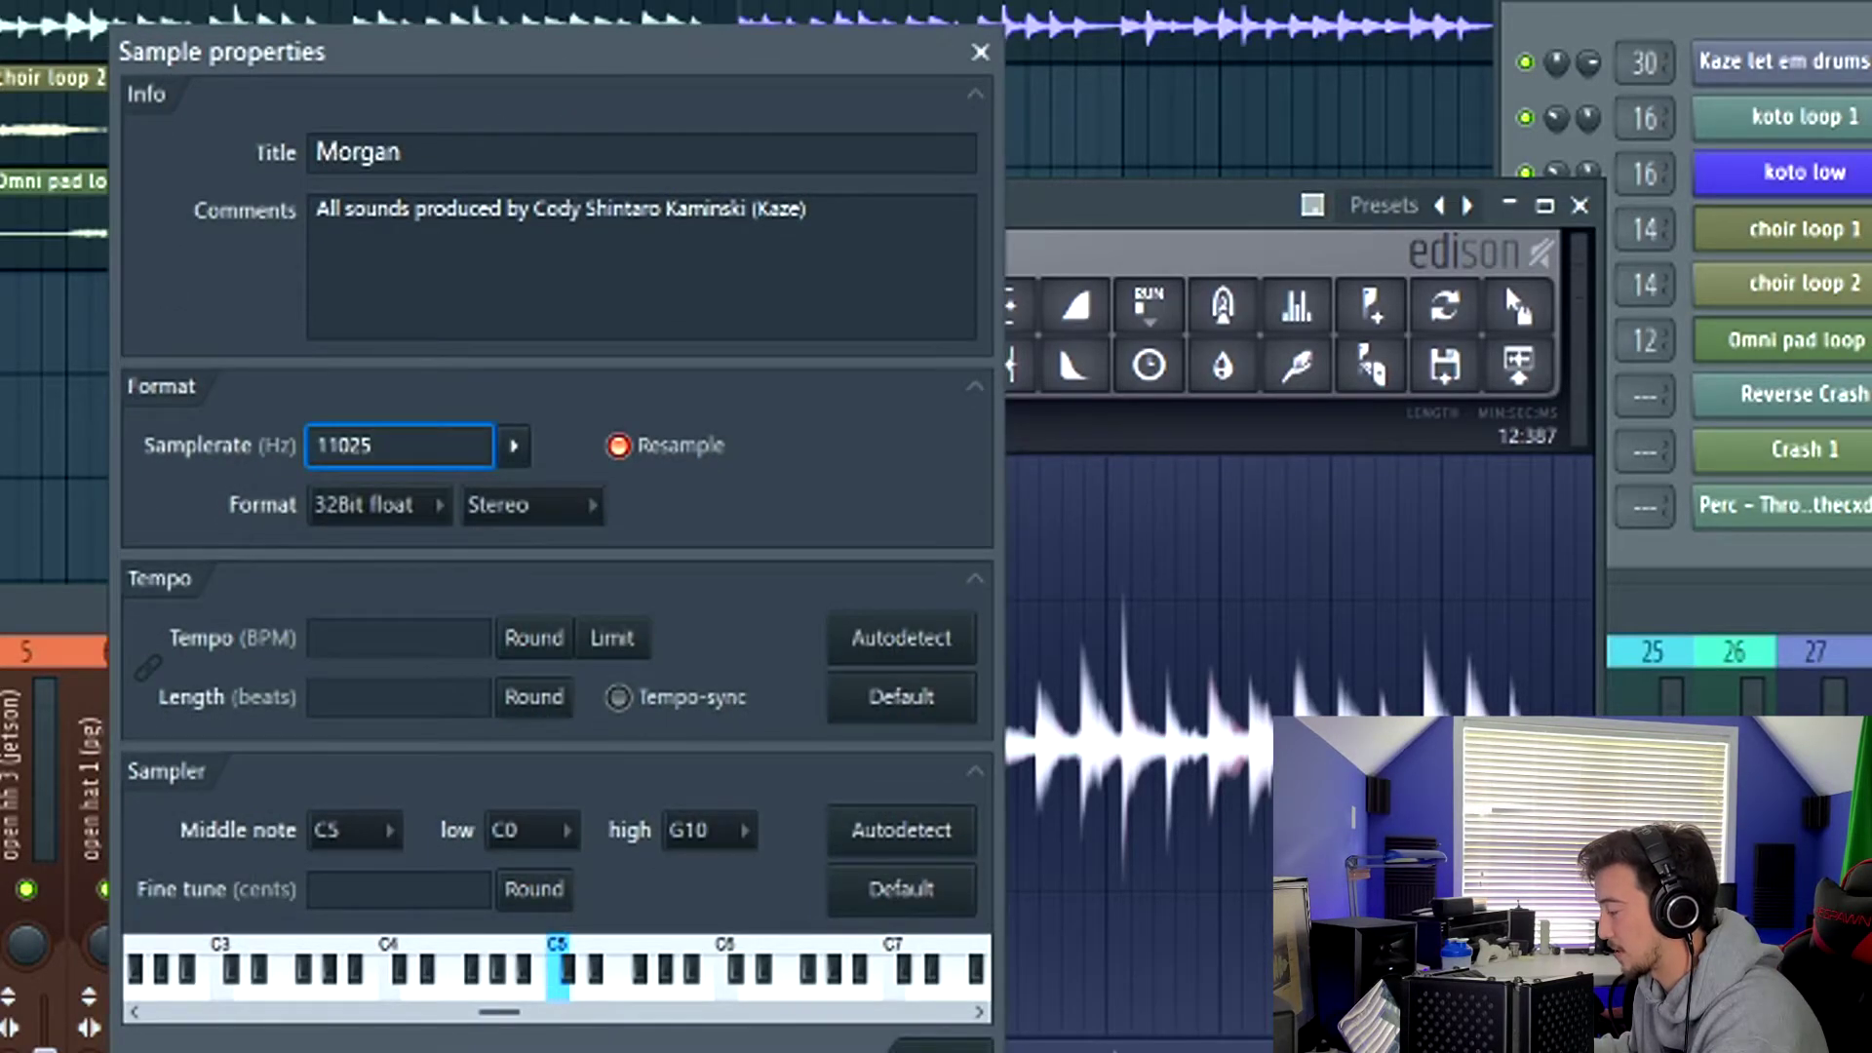
{"action": "left_click", "coordinate": [934, 1046]}
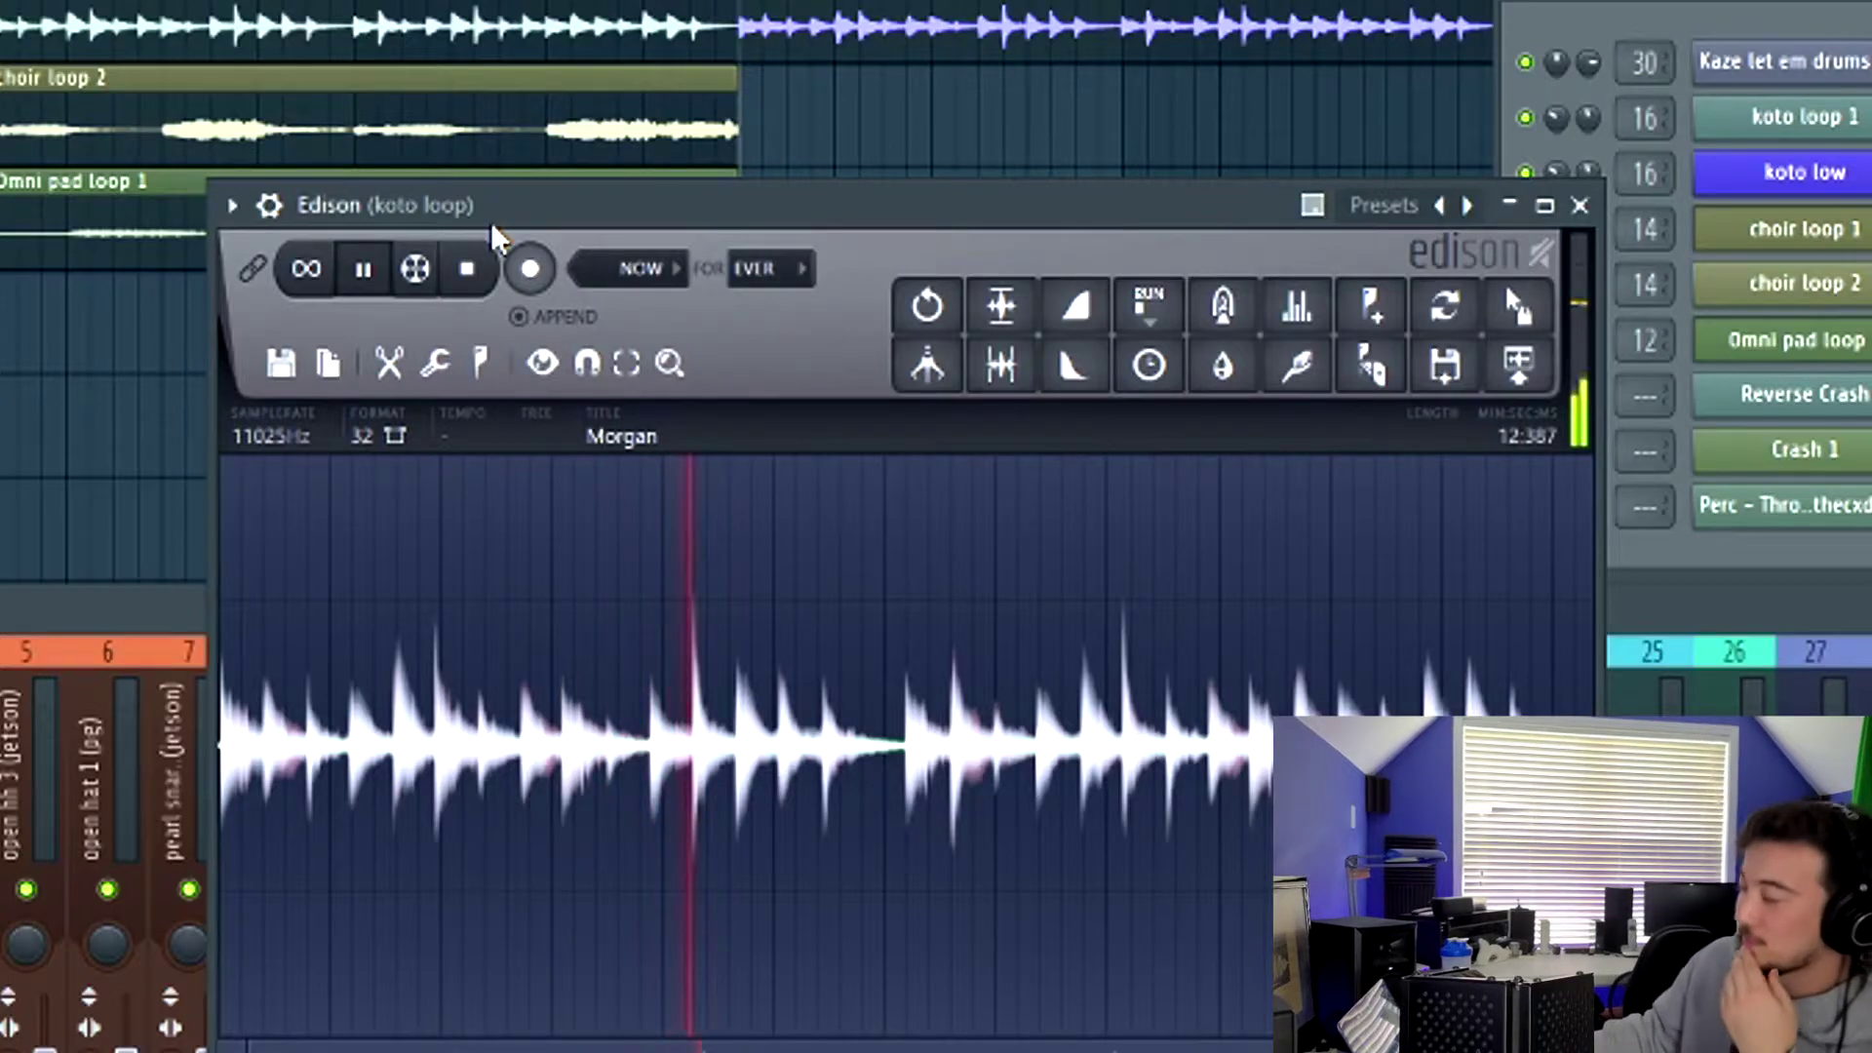
Copy the 11025 Hz koto audio from Edison into the playlist and move the new clip earlier in the arrangement
{"action": "left_click_drag", "start_coordinate": [493, 210], "coordinate": [156, 167]}
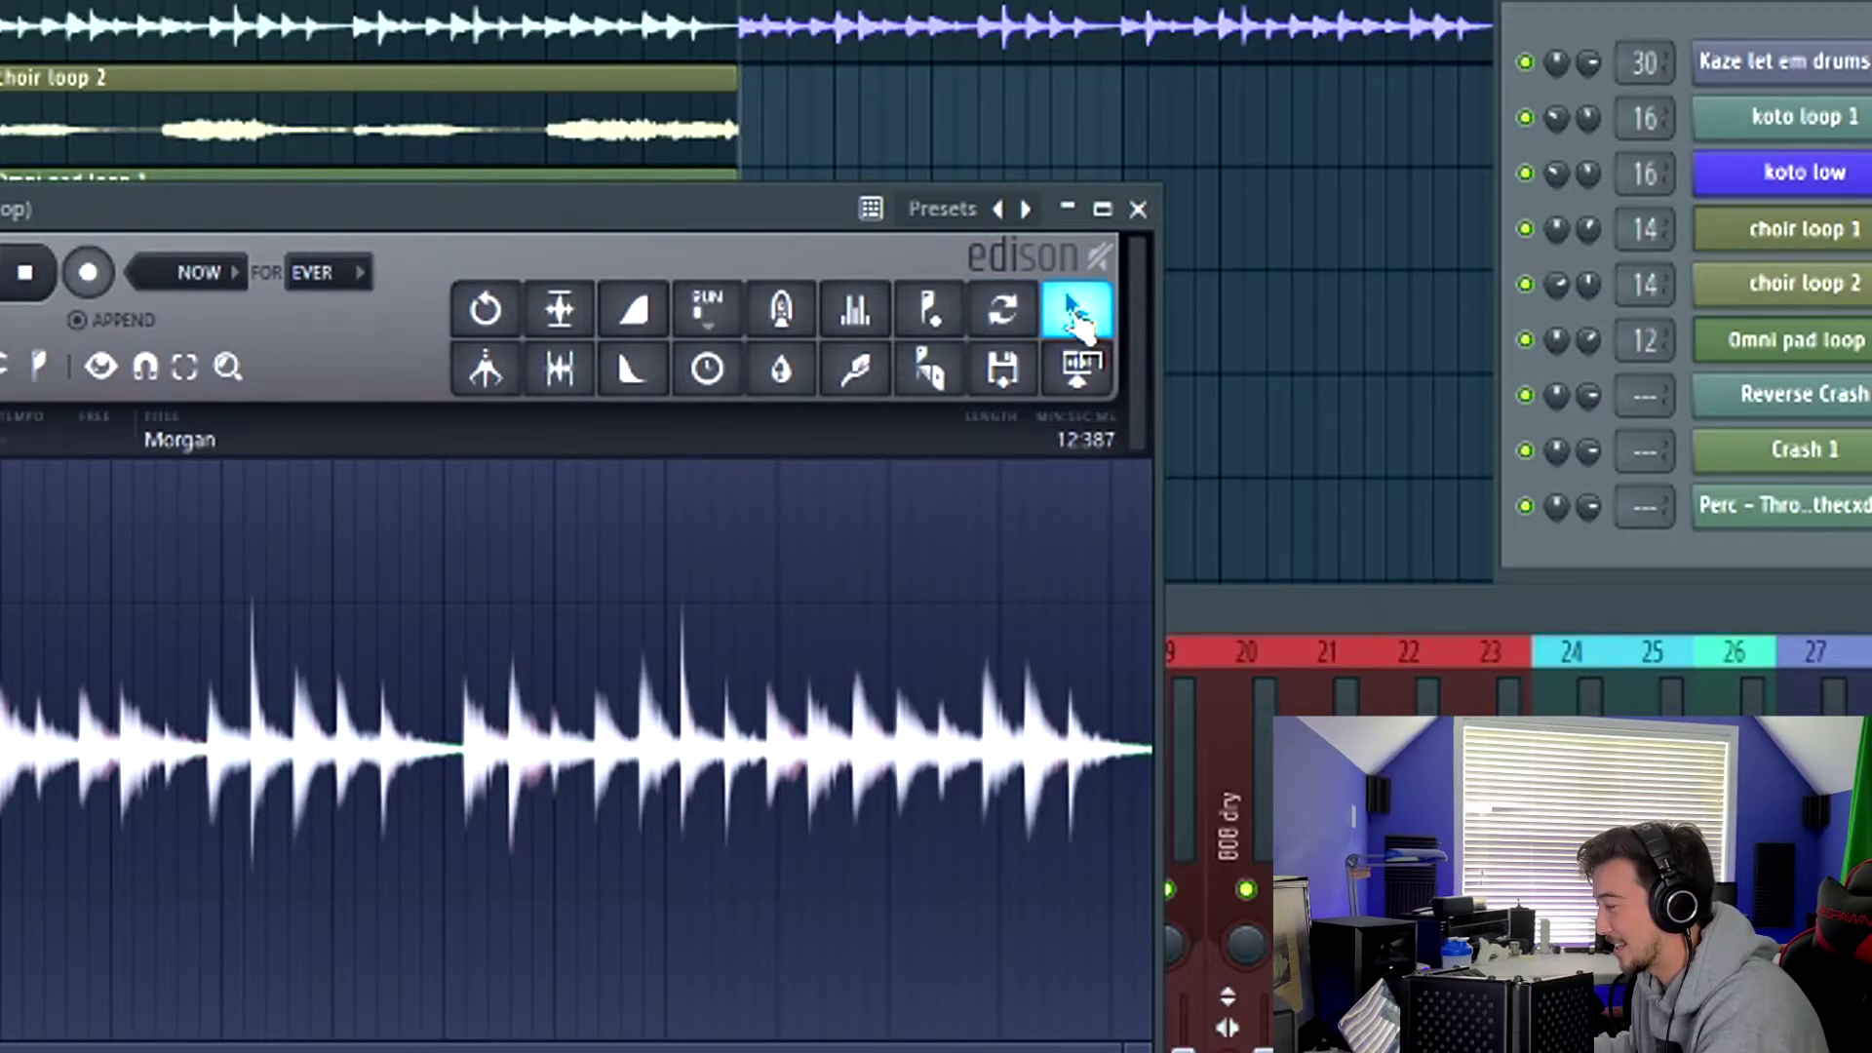
{"action": "left_click_drag", "start_coordinate": [1077, 317], "coordinate": [1164, 452]}
{"action": "left_click_drag", "start_coordinate": [1287, 464], "coordinate": [812, 374]}
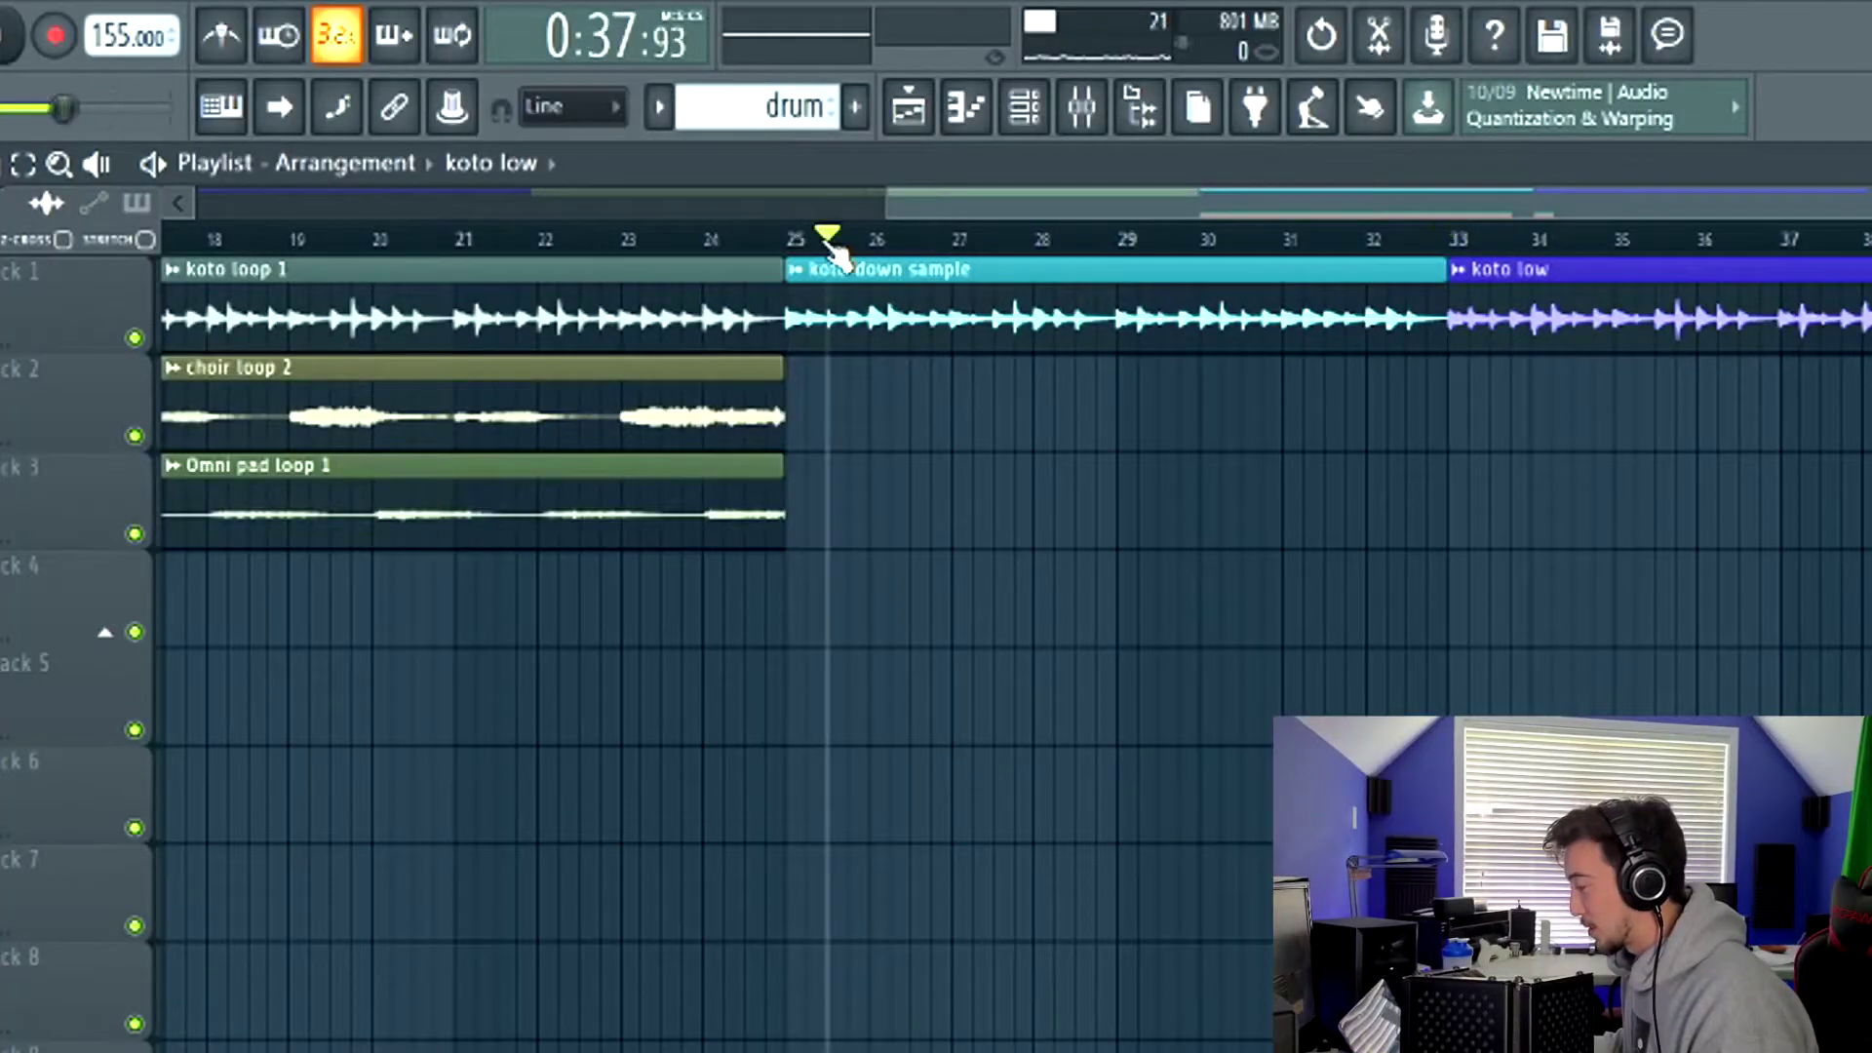
Listen to the koto down sample clip from bar 25 and the start of koto low at bar 33
{"action": "key", "text": "space"}
{"action": "key", "text": "space"}
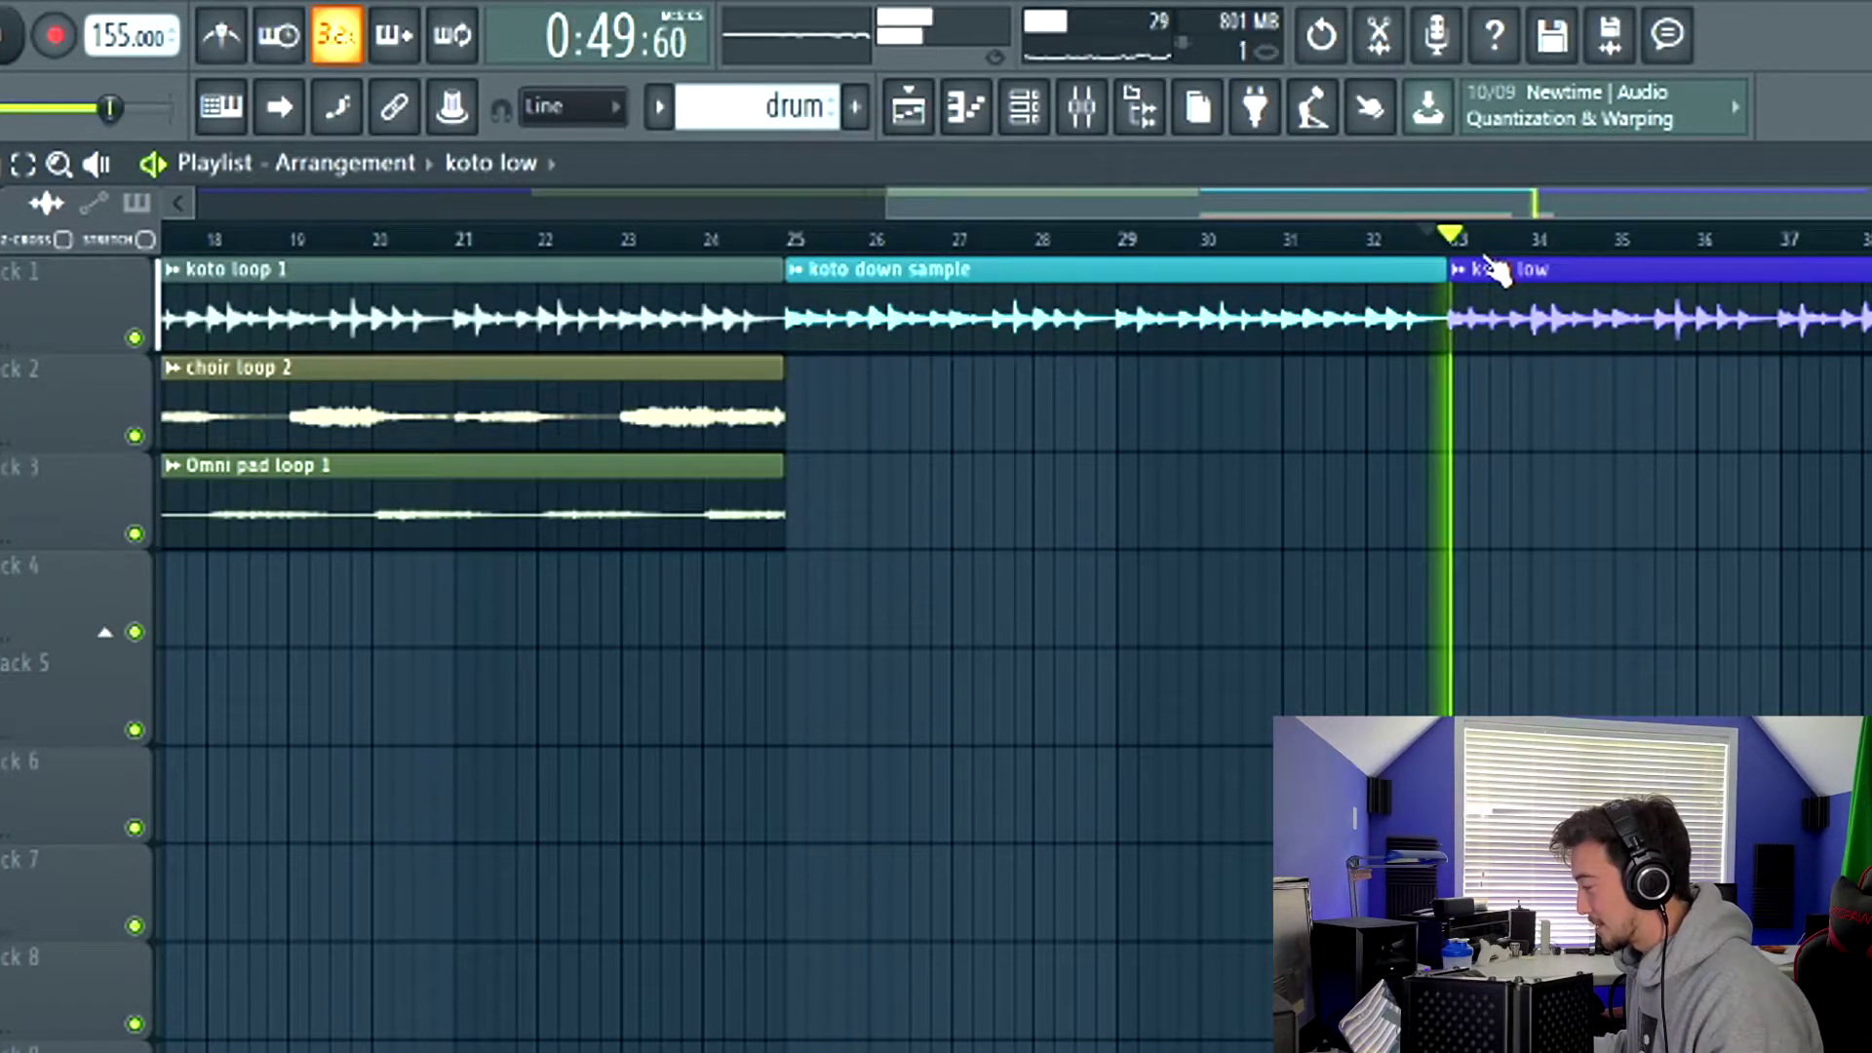
{"action": "key", "text": "space"}
Place a copy of koto down sample on Track 2 one beat after bar 33, under koto low, and play from bar 33
{"action": "left_click", "coordinate": [1165, 281]}
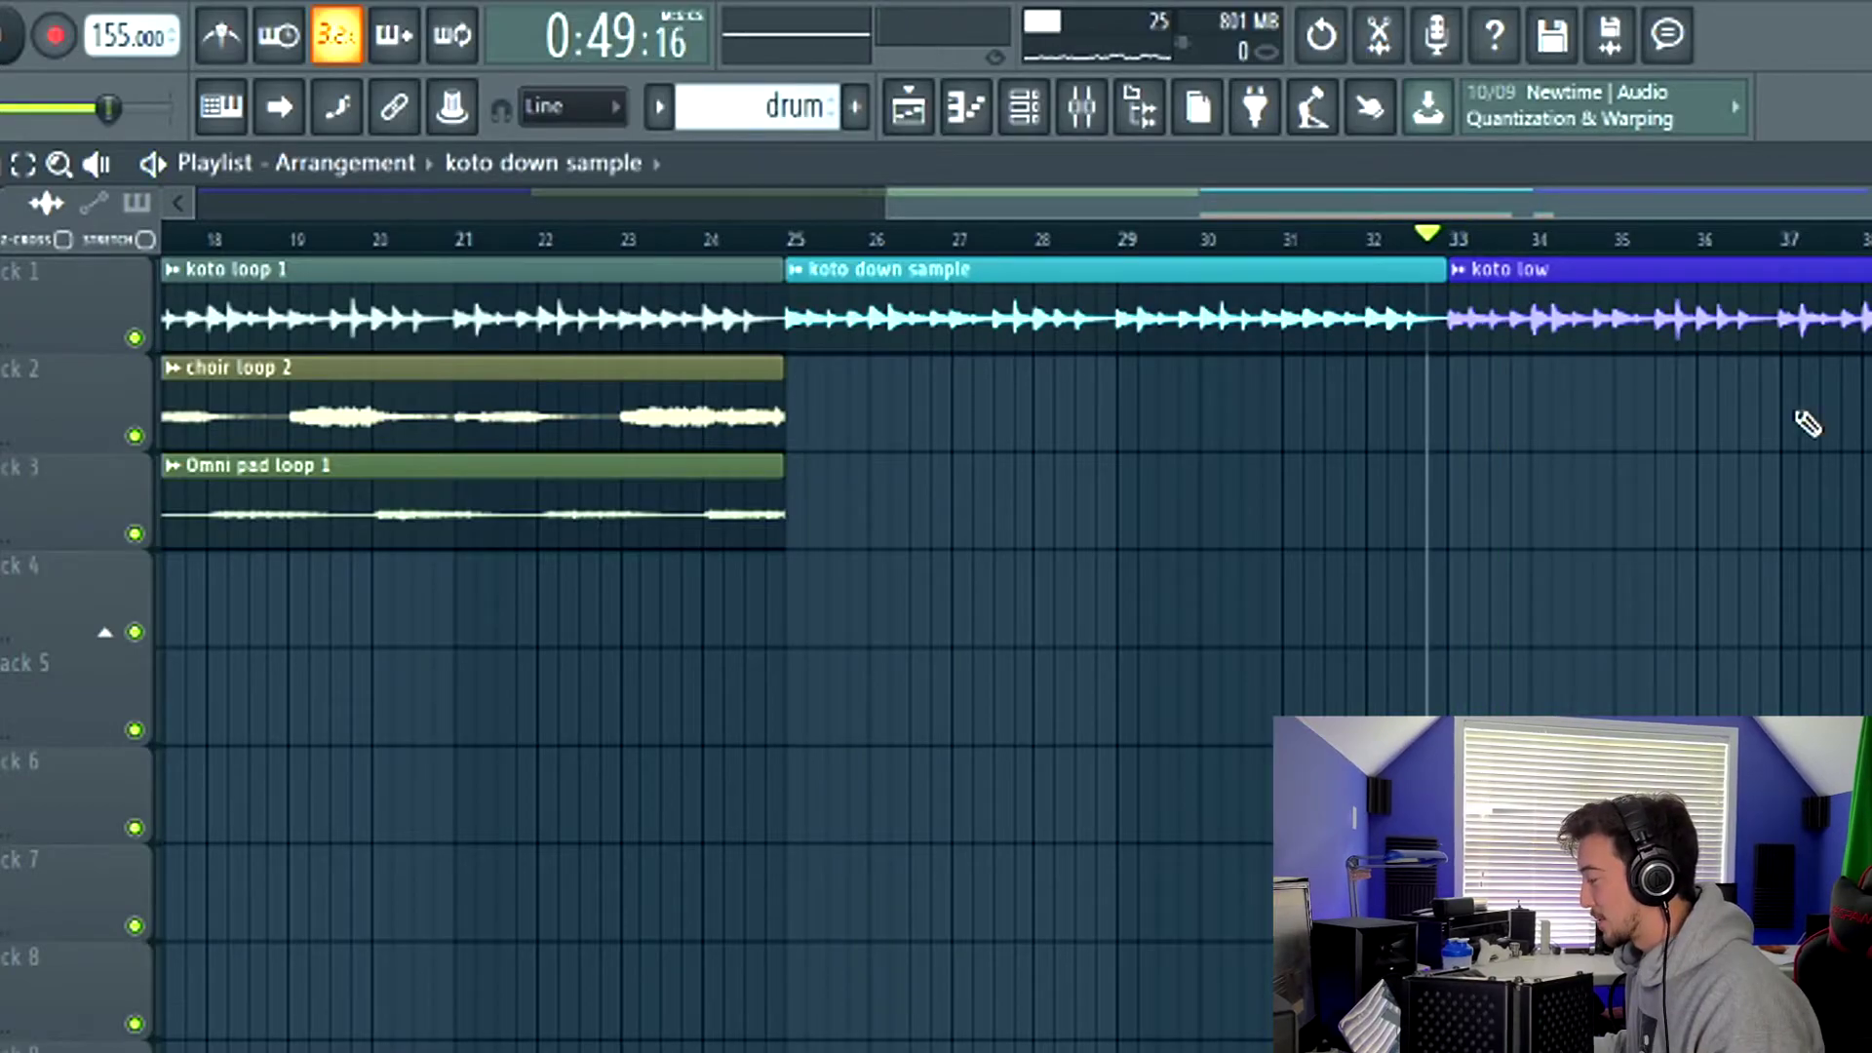
{"action": "scroll", "coordinate": [1805, 418], "scroll_direction": "up", "scroll_amount": 3}
{"action": "left_click", "coordinate": [1088, 407]}
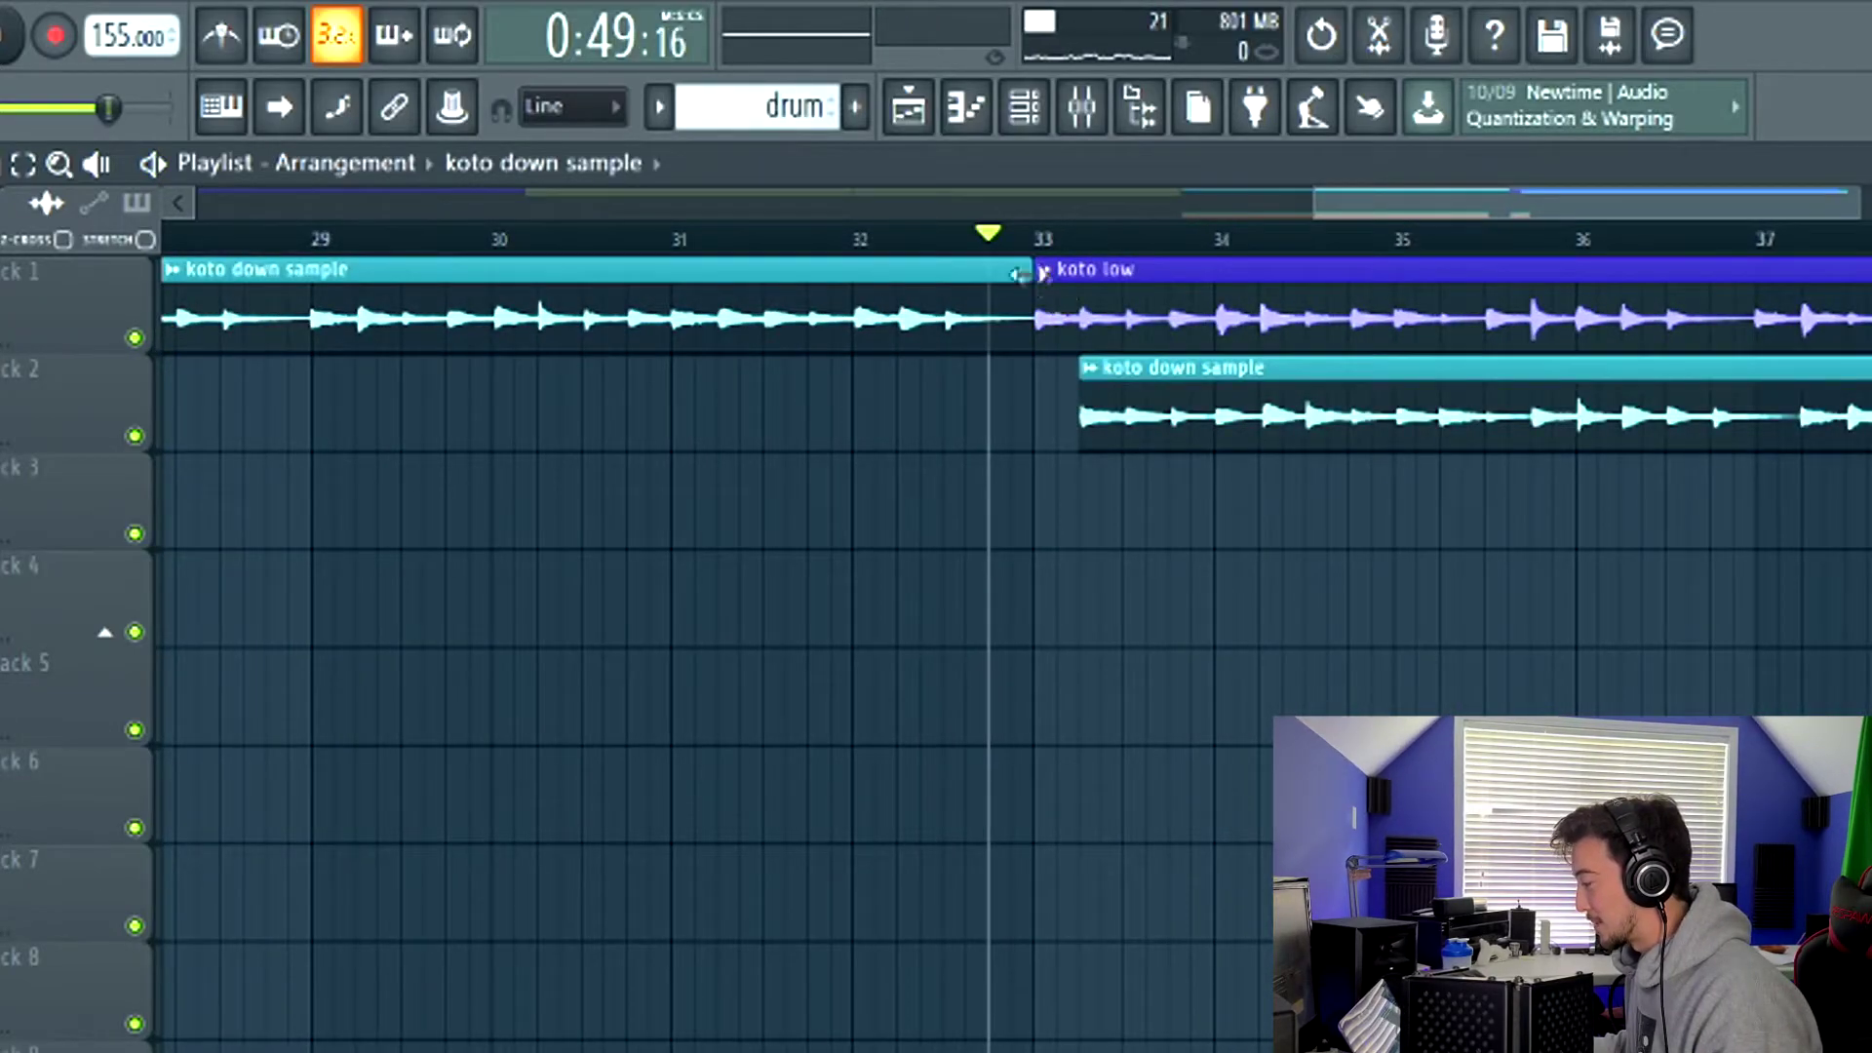
{"action": "left_click", "coordinate": [1039, 246]}
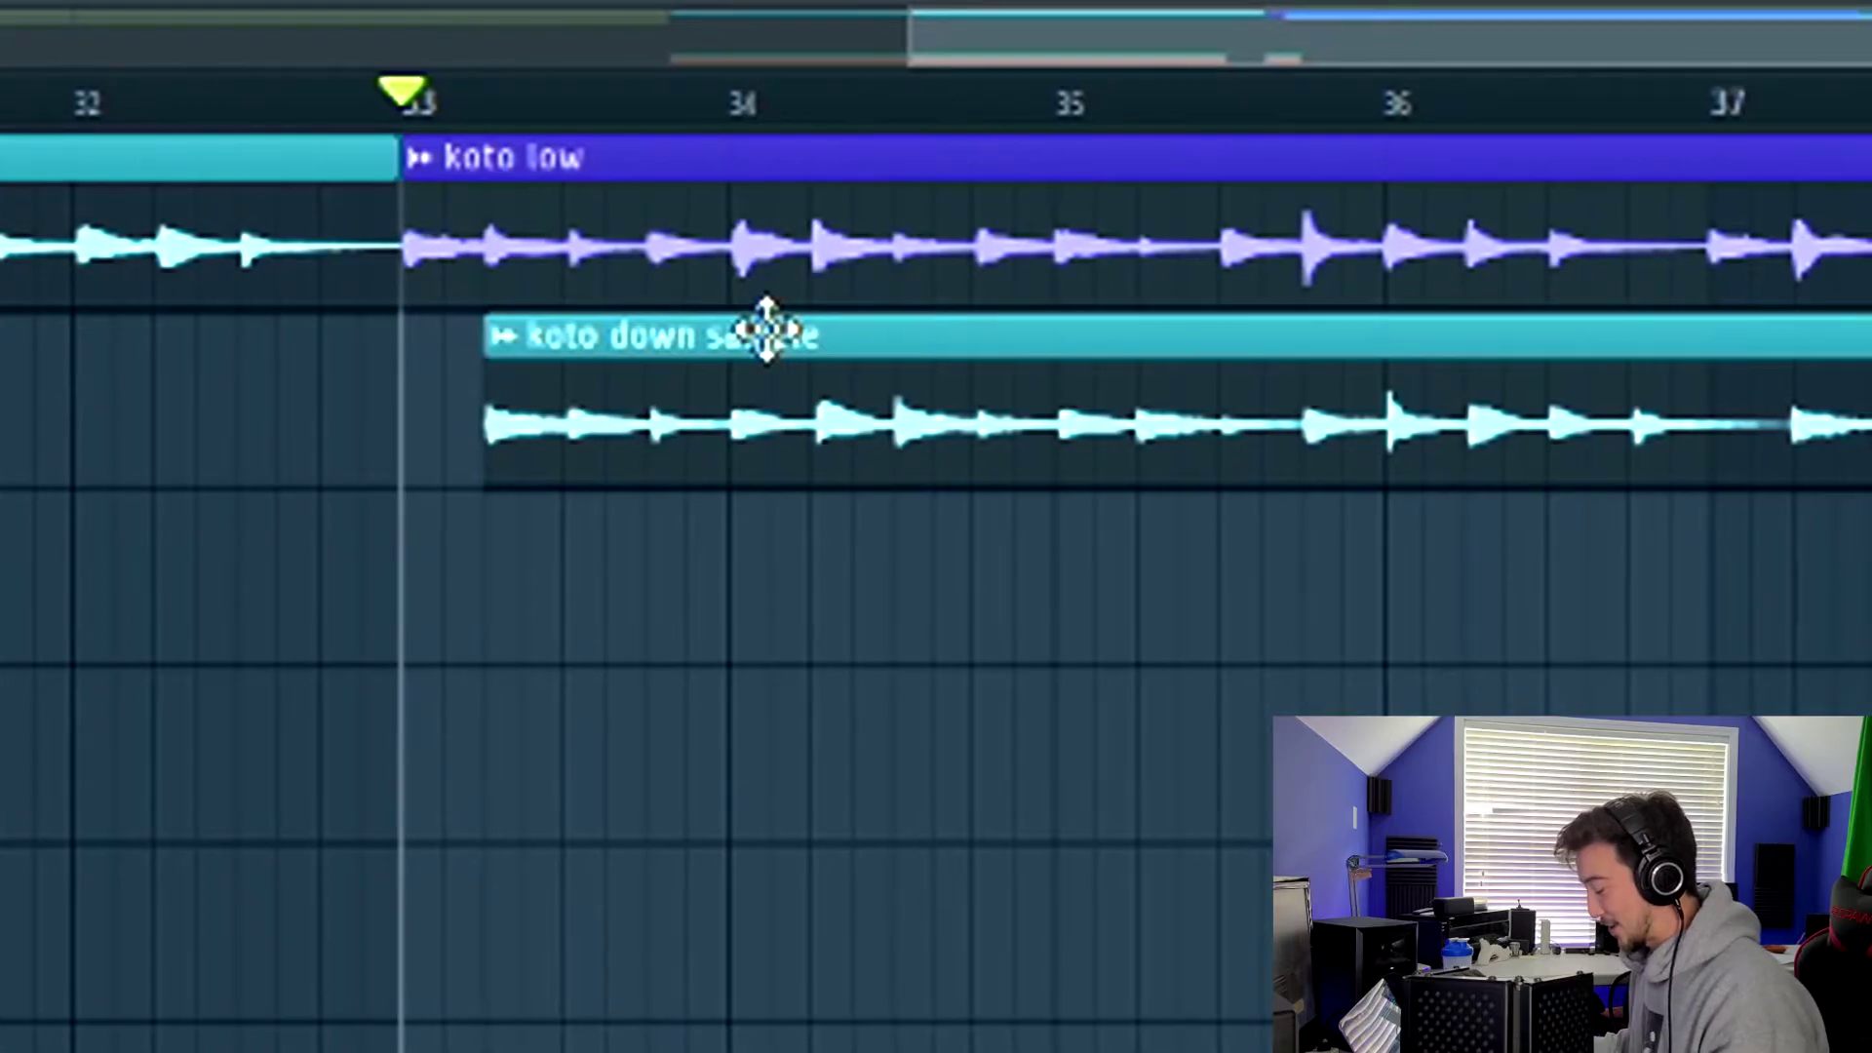
{"action": "key", "text": "space"}
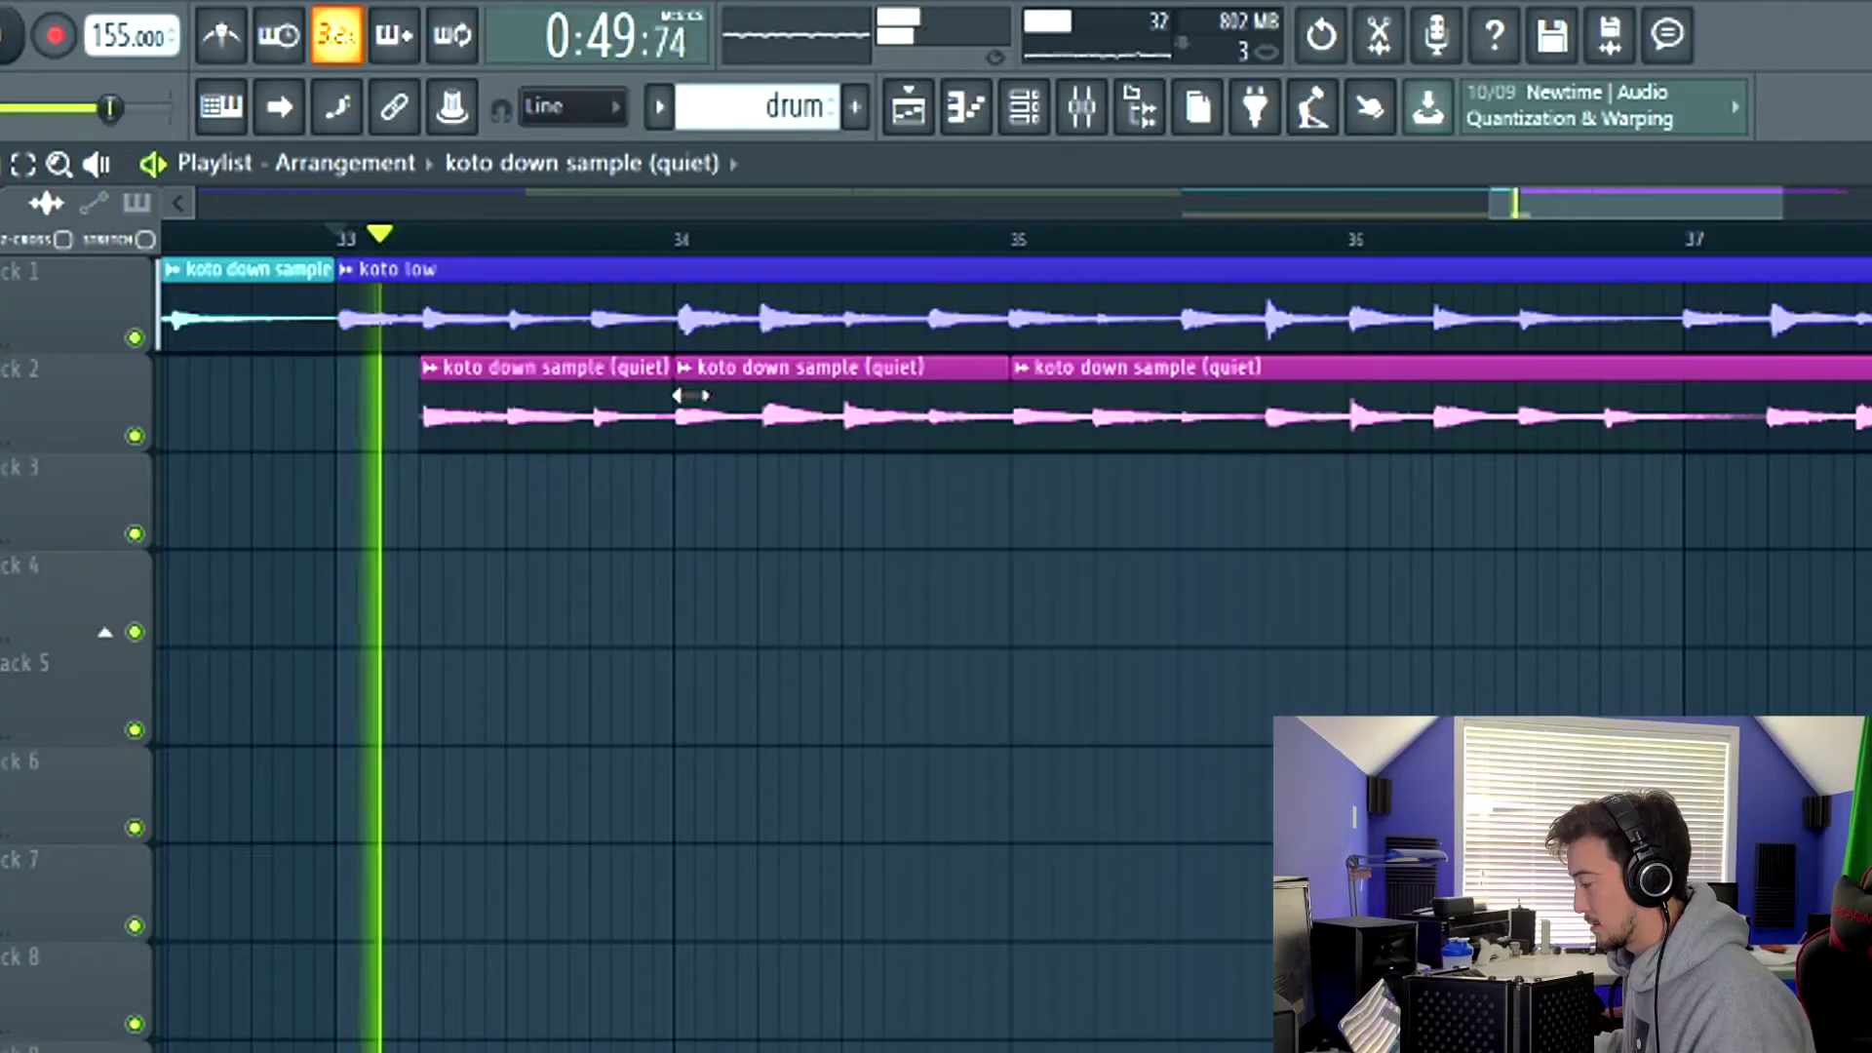
Trim about one beat off the start of the koto down sample (quiet) slice at bar 34 on Track 2
{"action": "left_click_drag", "start_coordinate": [682, 419], "coordinate": [760, 419]}
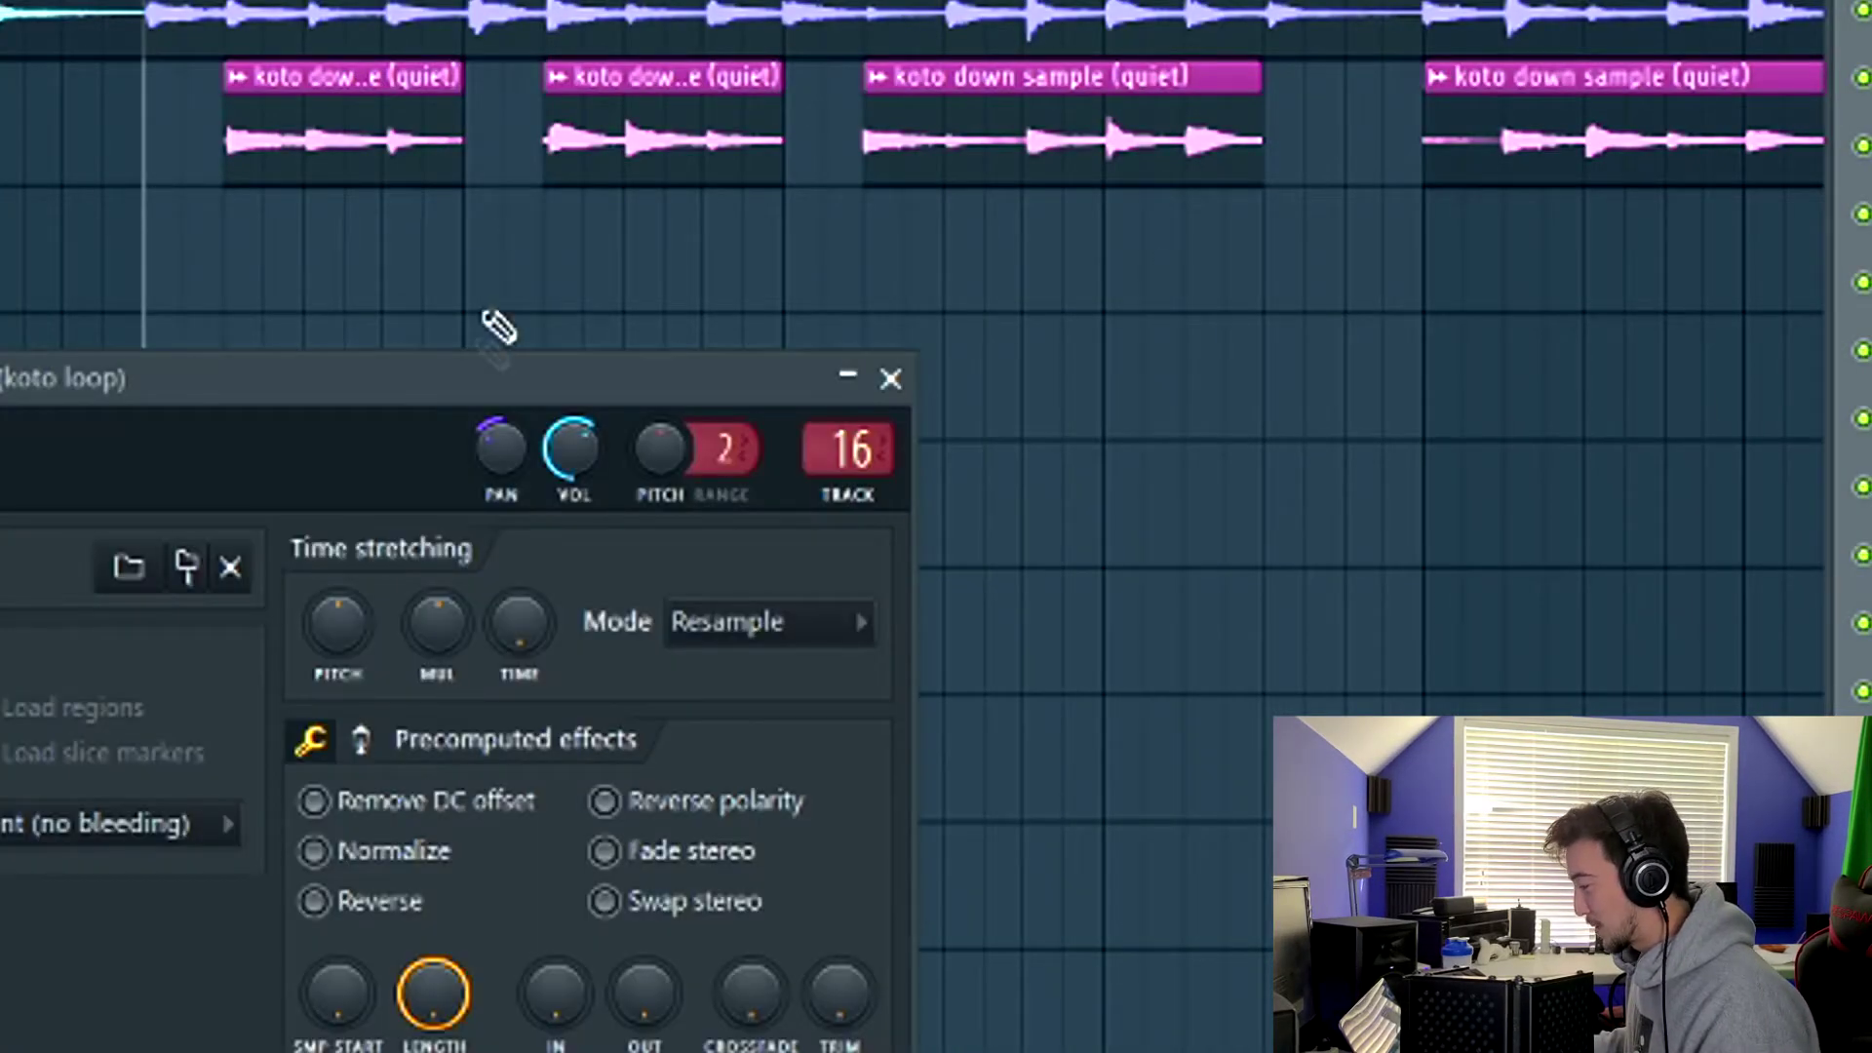
Set the declicking mode of the koto down sample (quiet) clip to Smooth (bleeding) and play it back
{"action": "left_click_drag", "start_coordinate": [547, 371], "coordinate": [1171, 115]}
{"action": "left_click", "coordinate": [718, 573]}
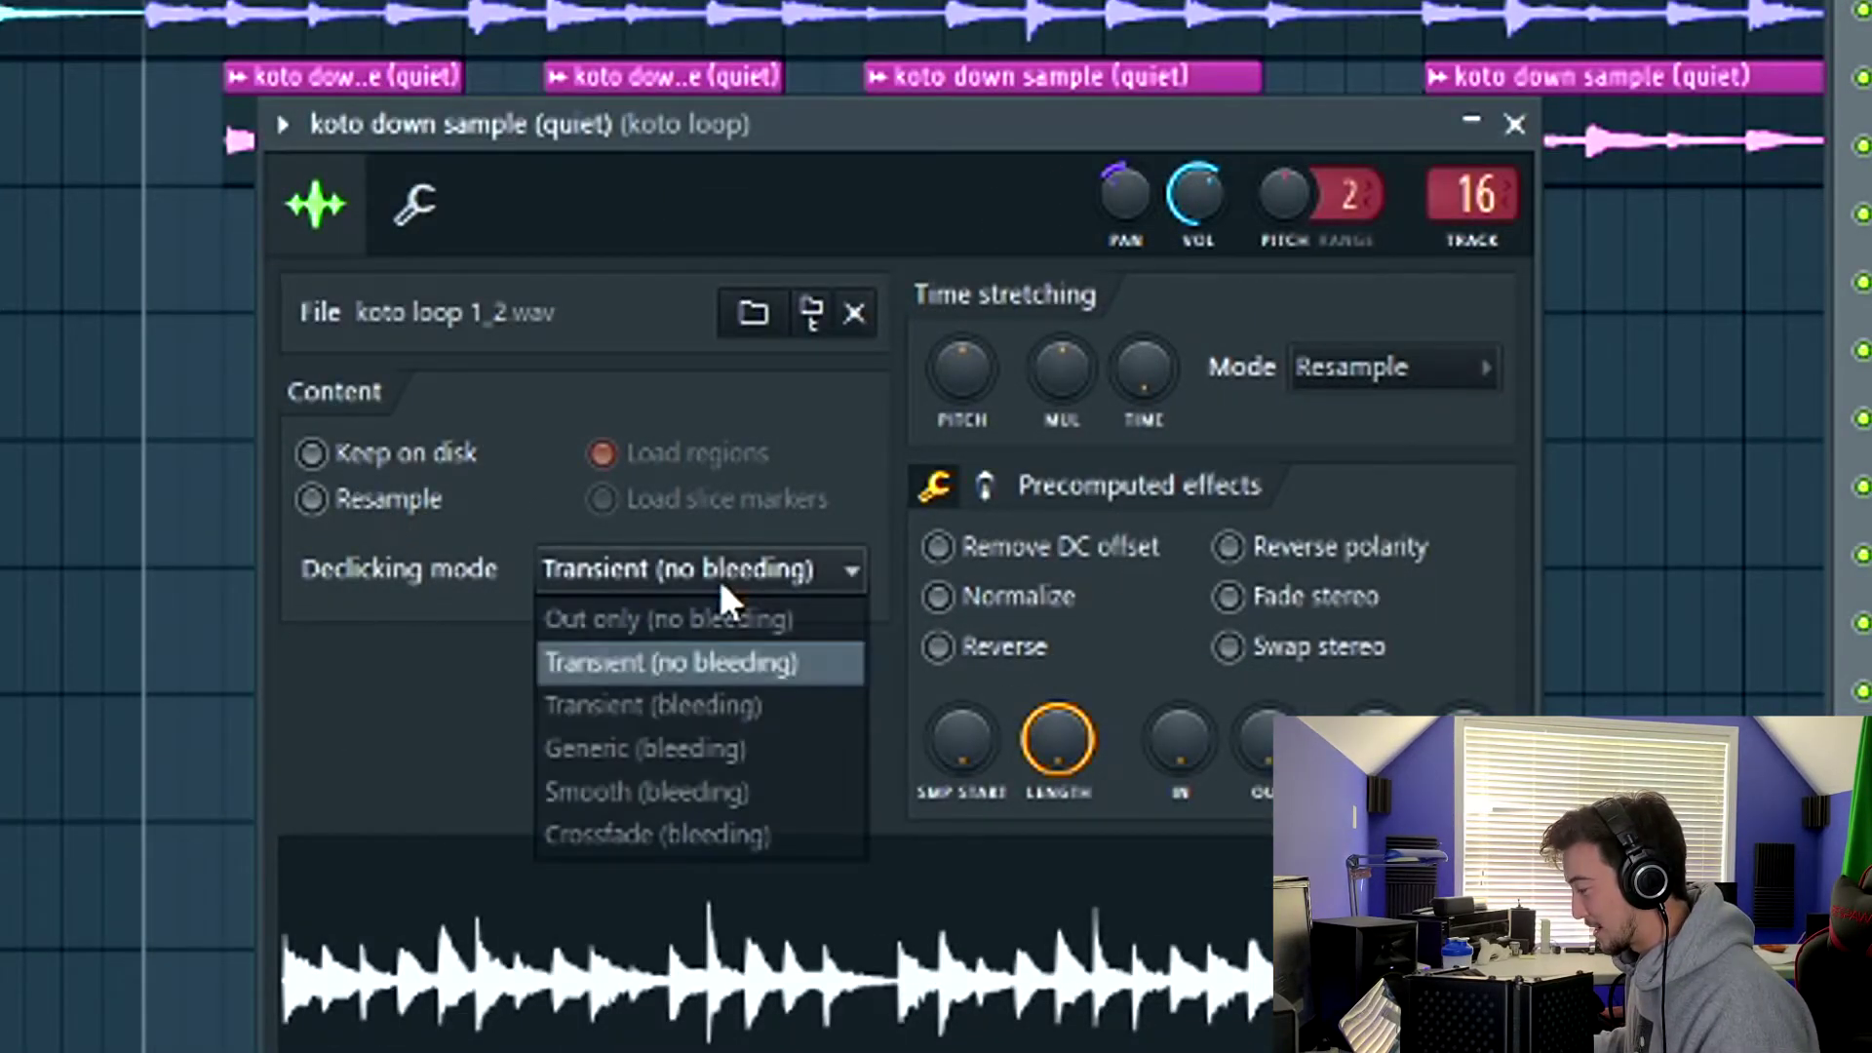
{"action": "left_click", "coordinate": [667, 749]}
{"action": "left_click", "coordinate": [806, 568]}
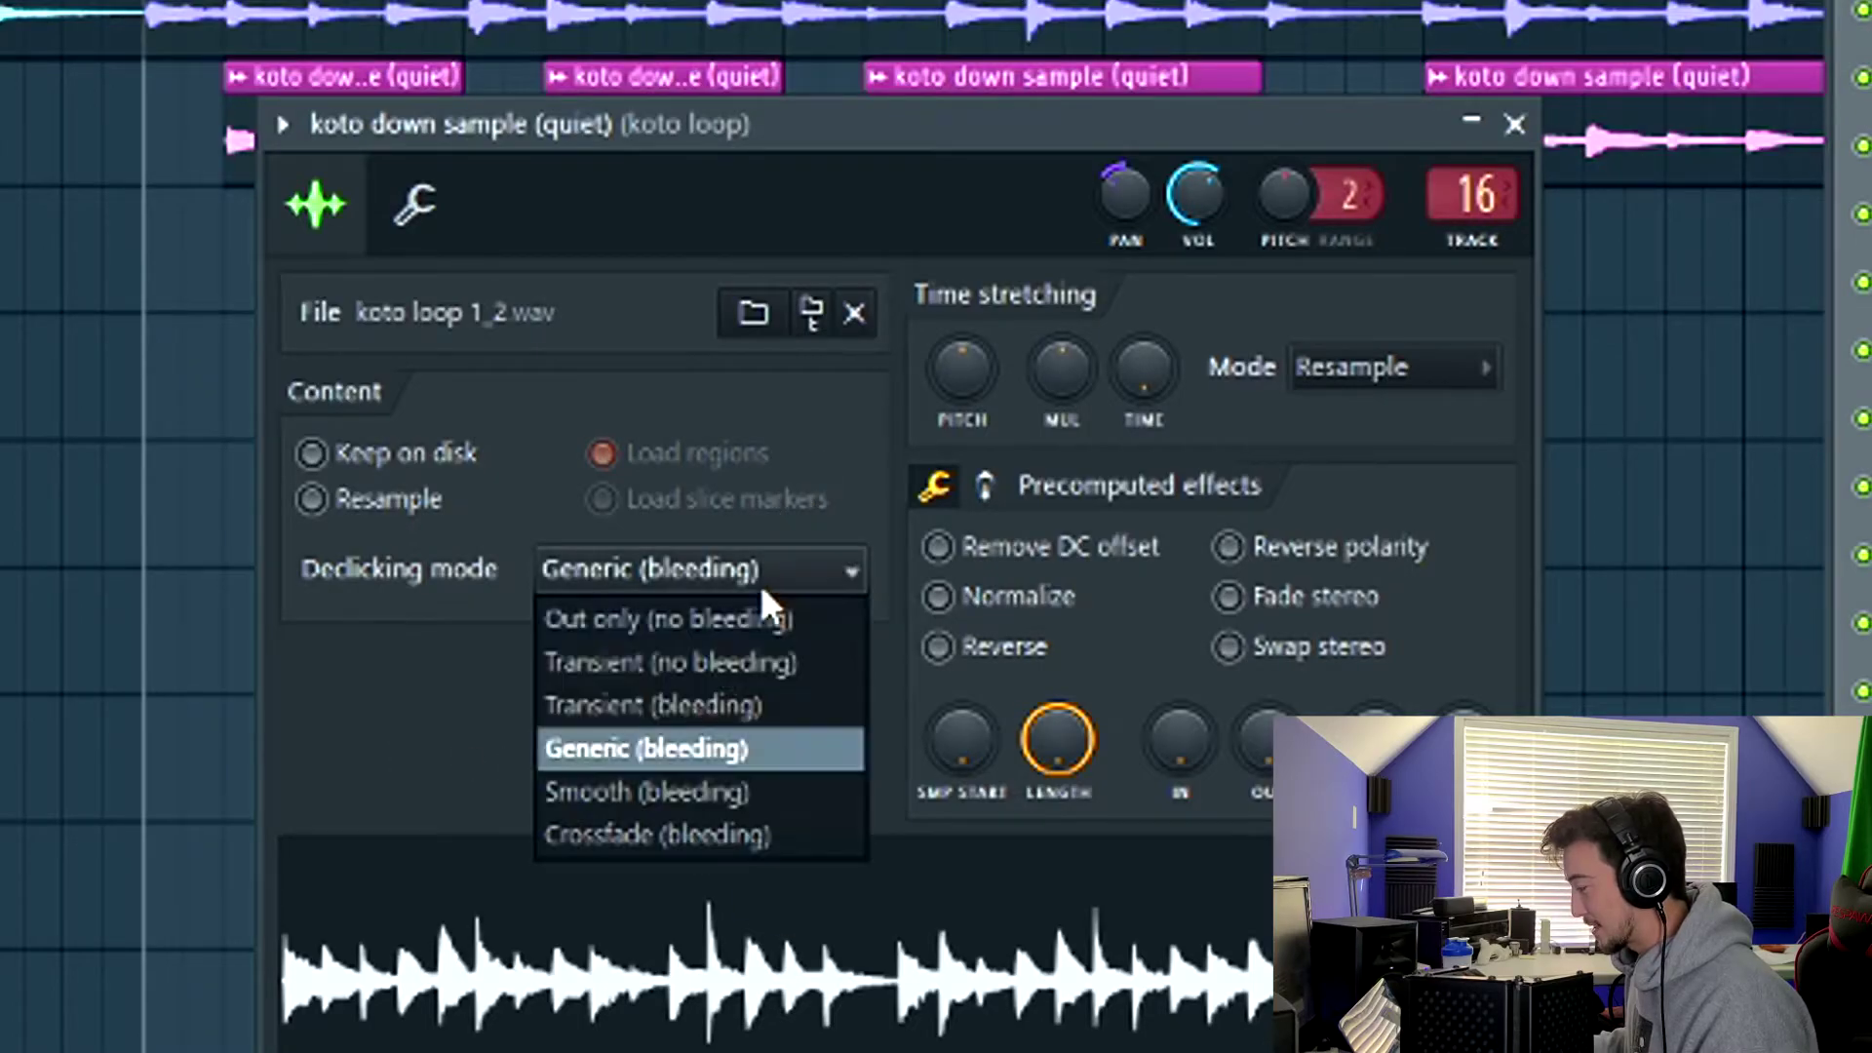
{"action": "left_click", "coordinate": [651, 788]}
{"action": "left_click_drag", "start_coordinate": [819, 137], "coordinate": [755, 327]}
{"action": "key", "text": "space"}
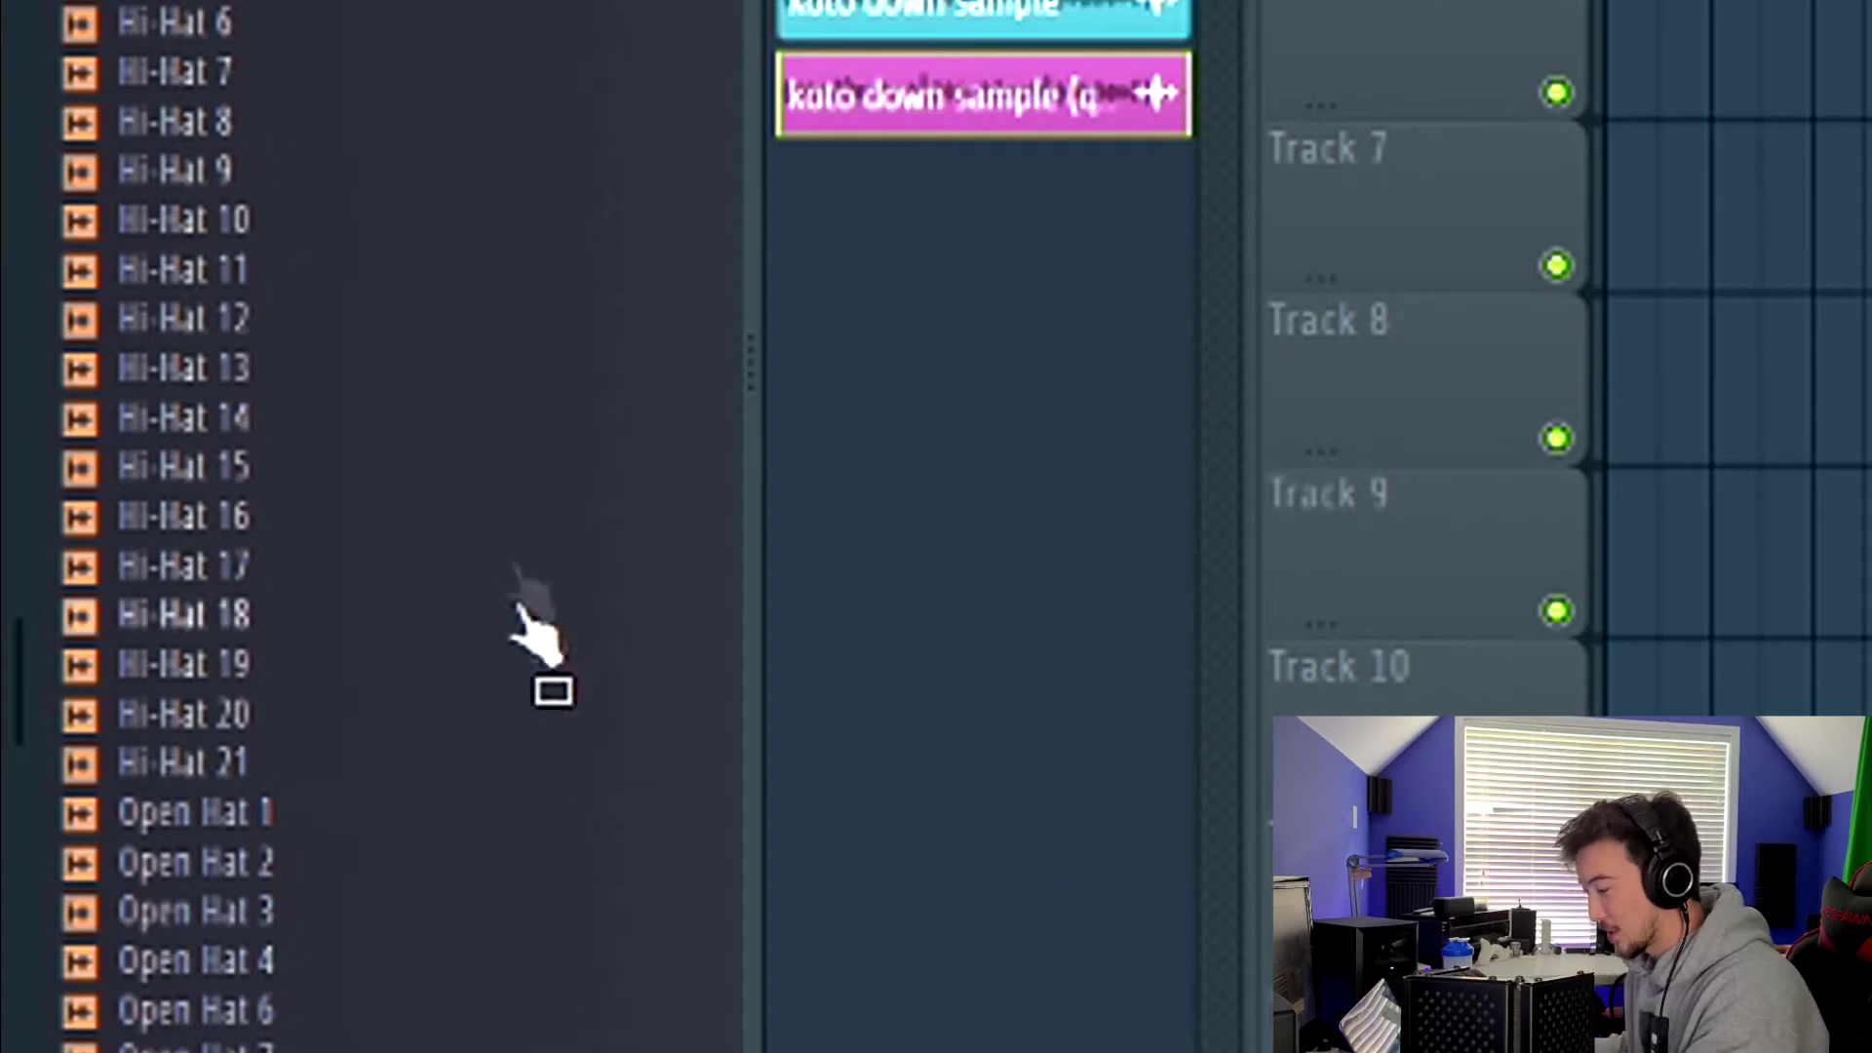
Browse the drum kits, bring in 808 5 {C} [ jump all over ] and pick the Cxdy - Enterprise (HH) hi-hat
{"action": "scroll", "coordinate": [452, 439], "scroll_direction": "up", "scroll_amount": 5}
{"action": "scroll", "coordinate": [146, 264], "scroll_direction": "down", "scroll_amount": 8}
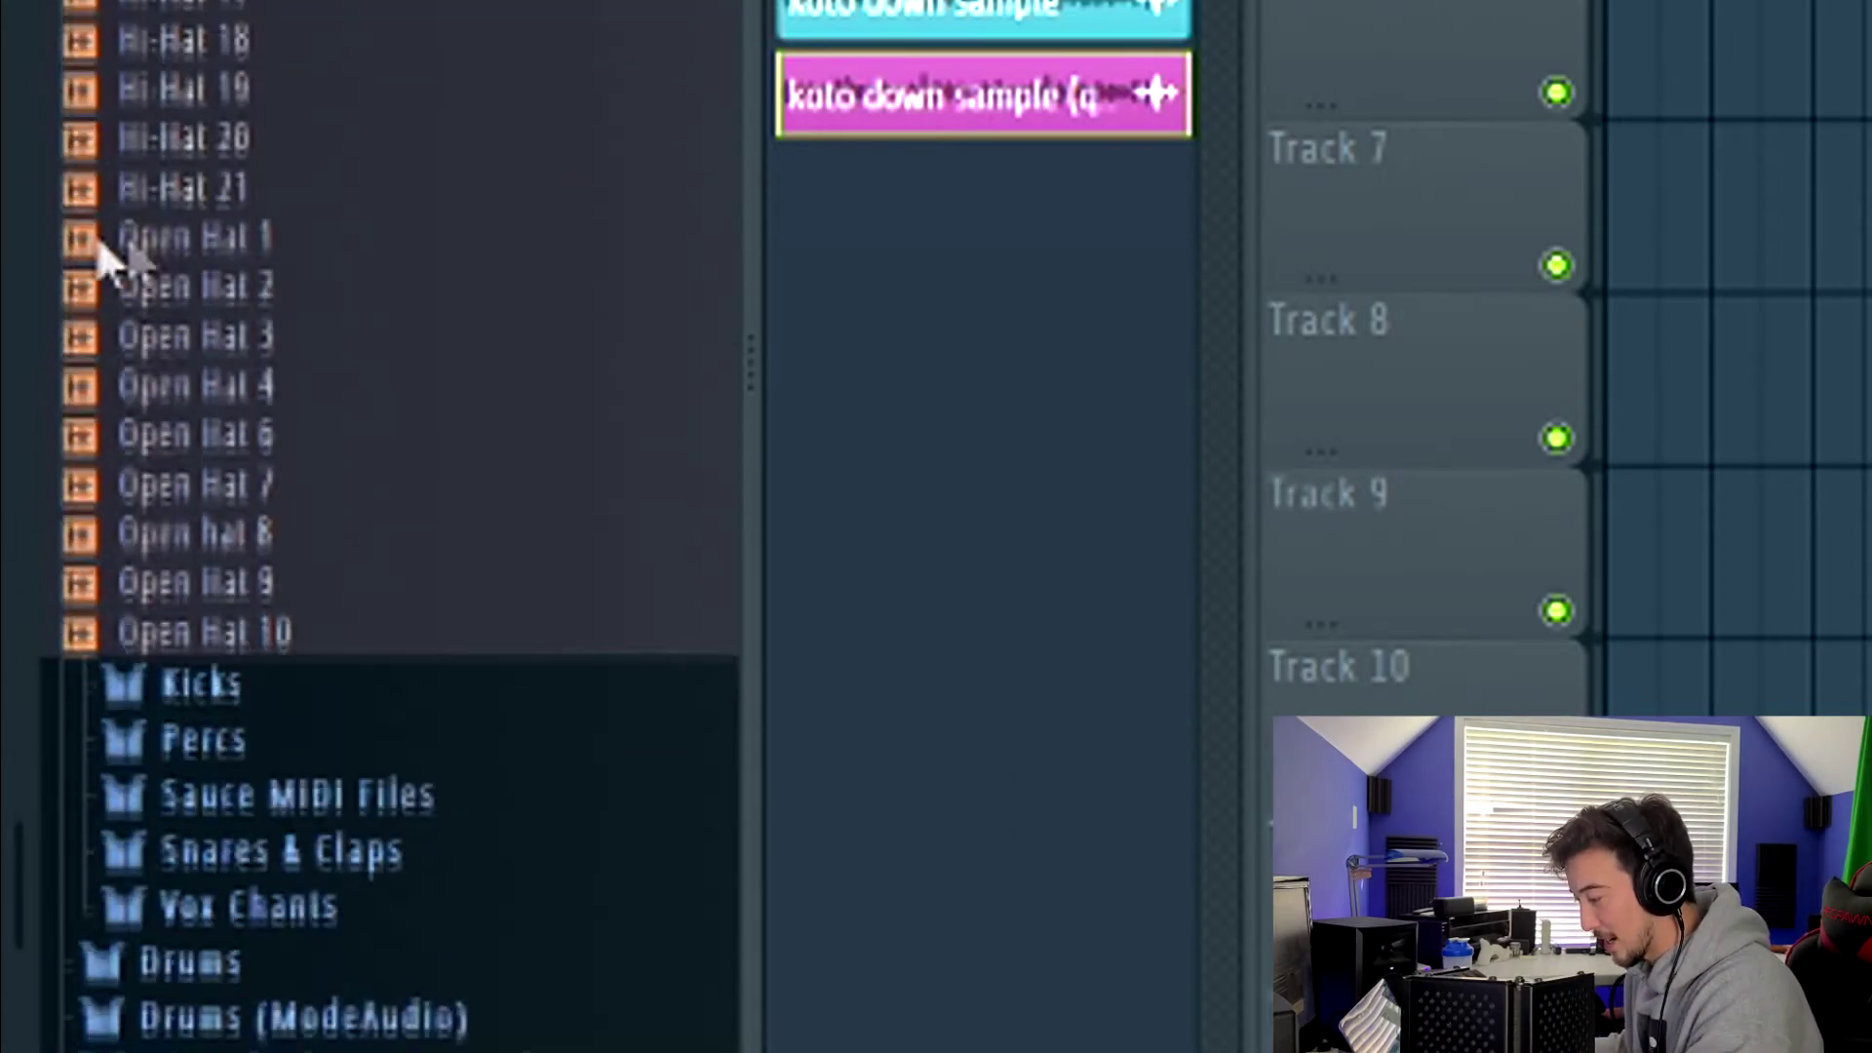
{"action": "scroll", "coordinate": [278, 90], "scroll_direction": "up", "scroll_amount": 5}
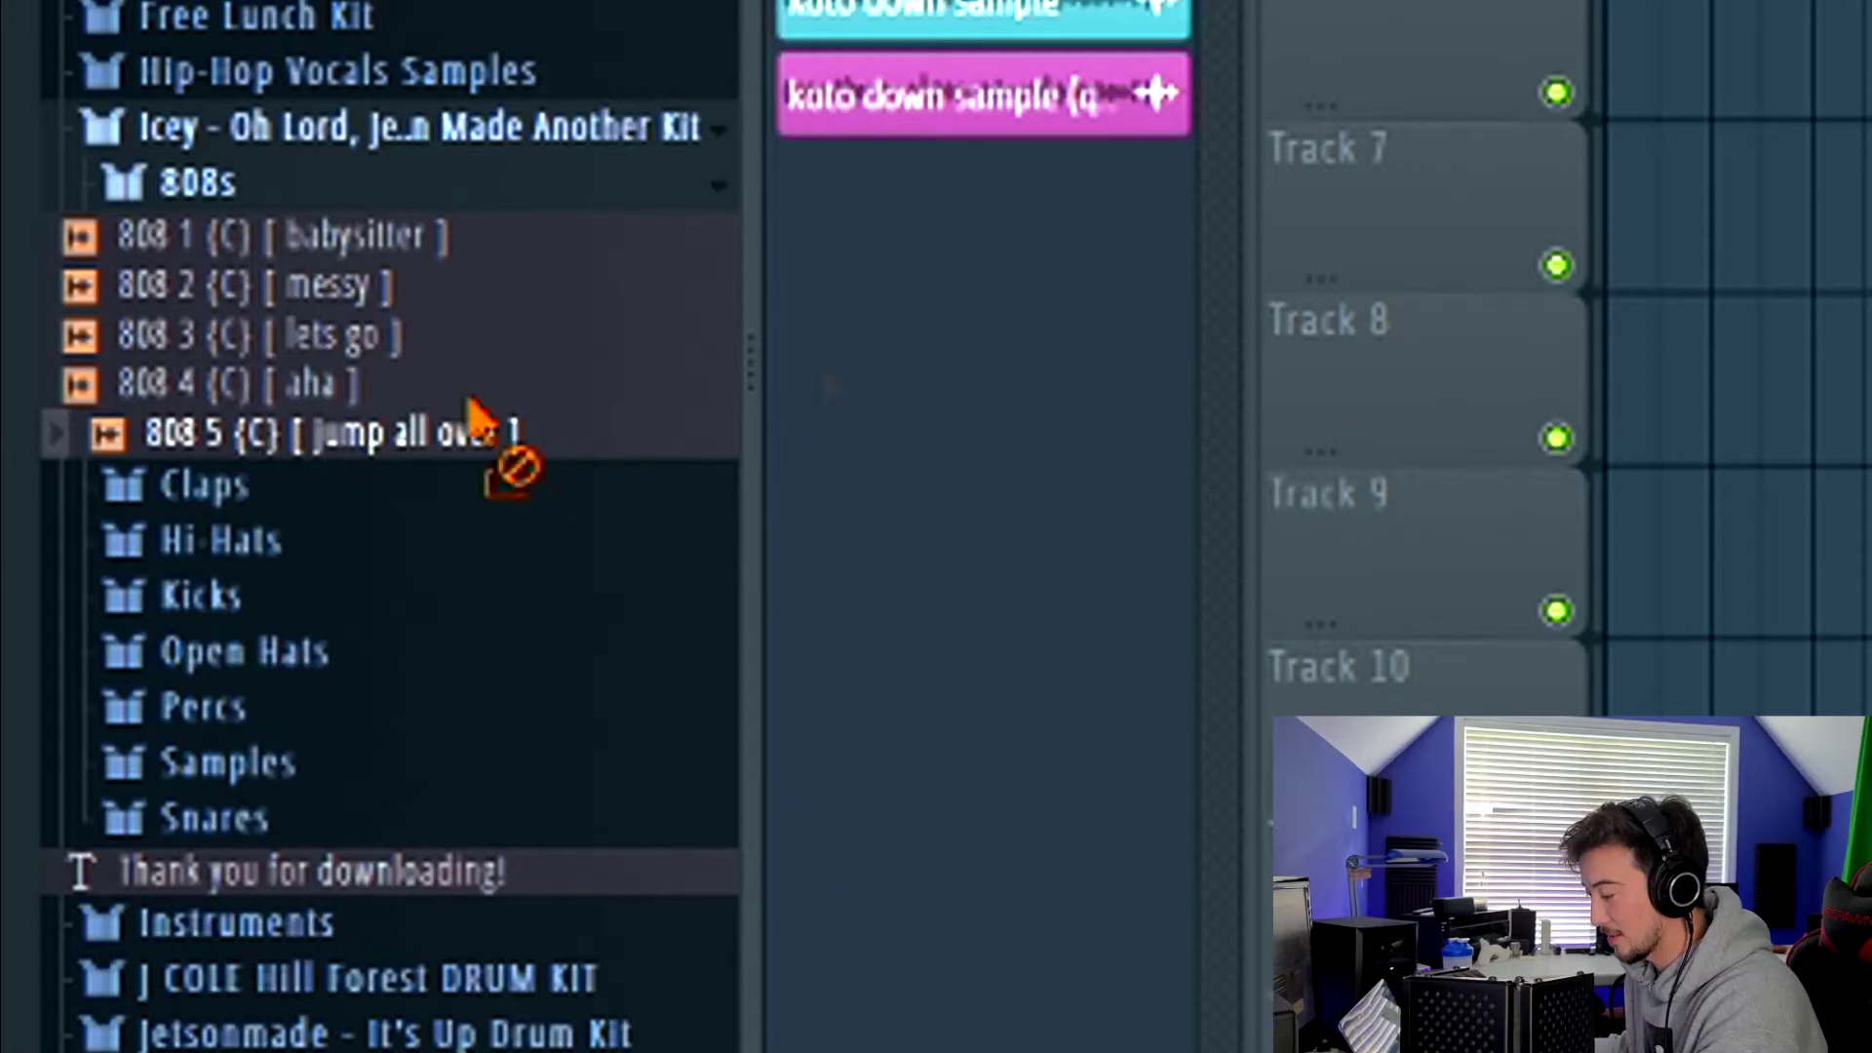
{"action": "left_click_drag", "start_coordinate": [381, 390], "coordinate": [419, 605]}
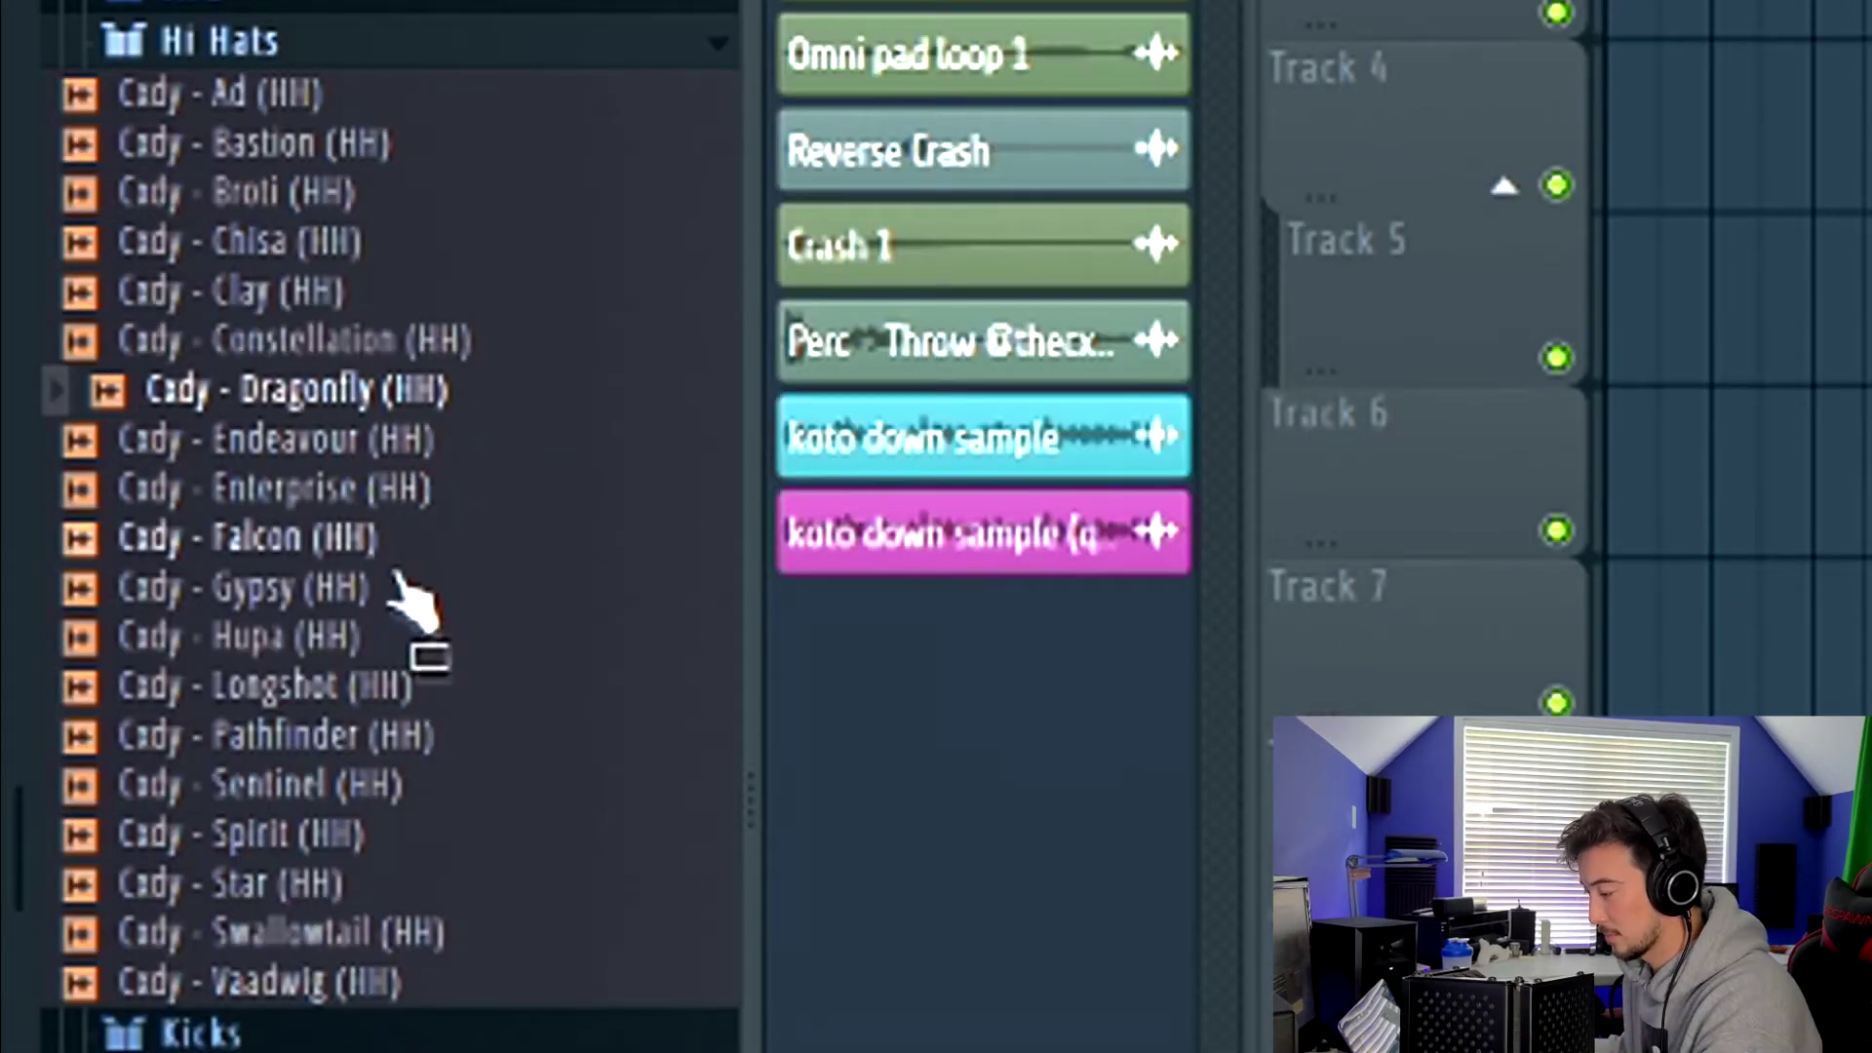
{"action": "left_click", "coordinate": [383, 486]}
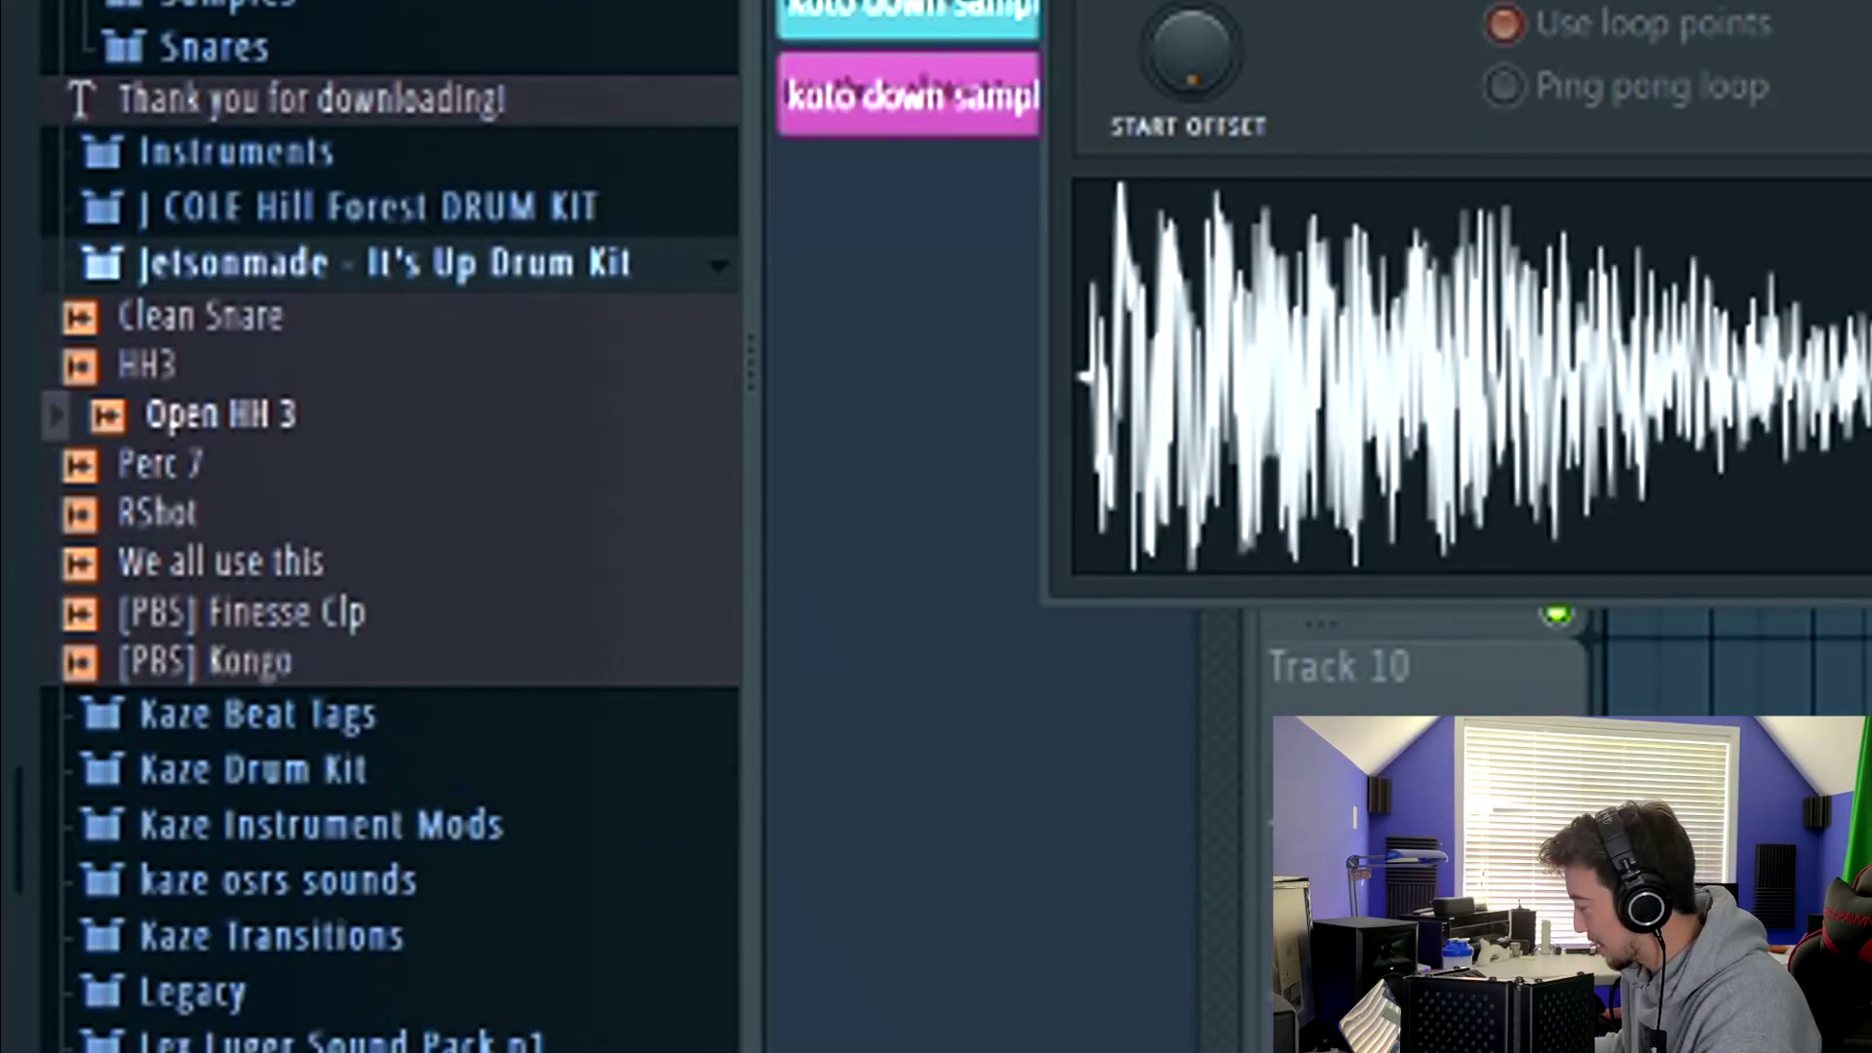
Pick Clean Snare from the Jetsonmade kit and load Snare 4 [ pearl ] from the Icey kit's Snares folder
{"action": "left_click", "coordinate": [228, 314]}
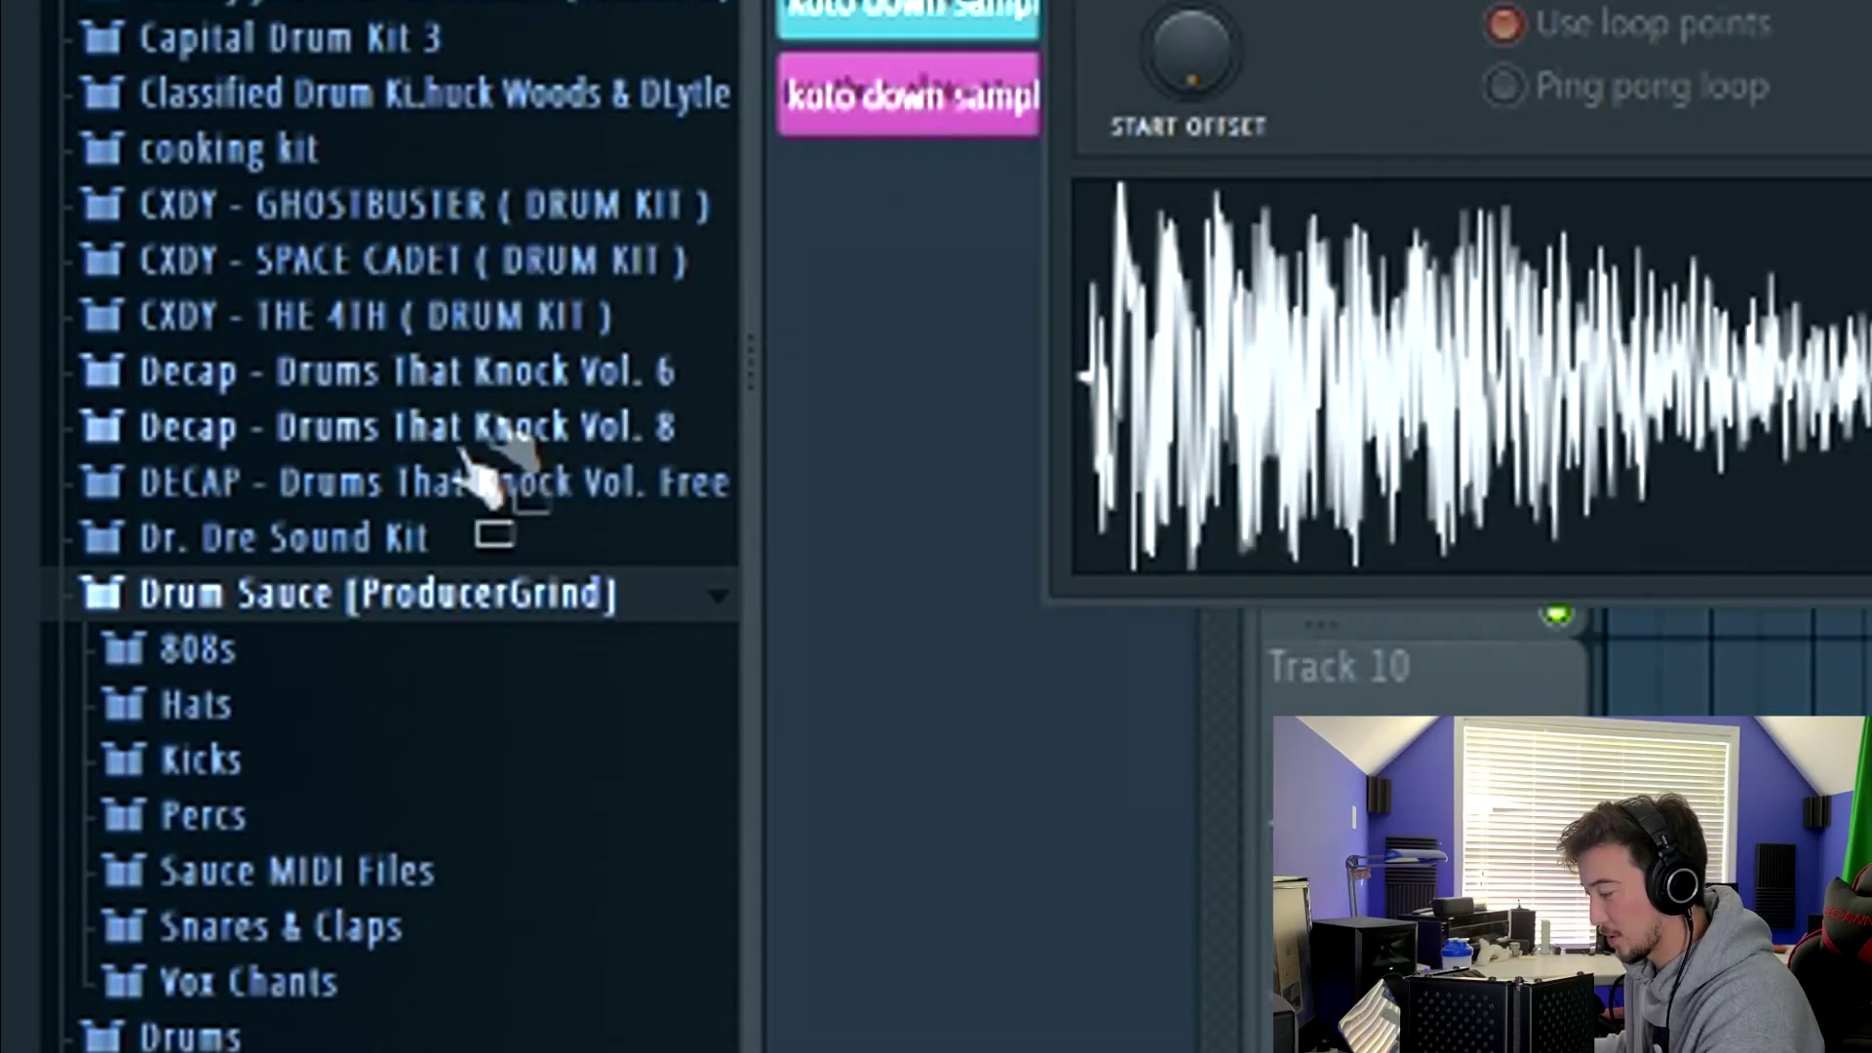
{"action": "scroll", "coordinate": [459, 419], "scroll_direction": "down", "scroll_amount": 5}
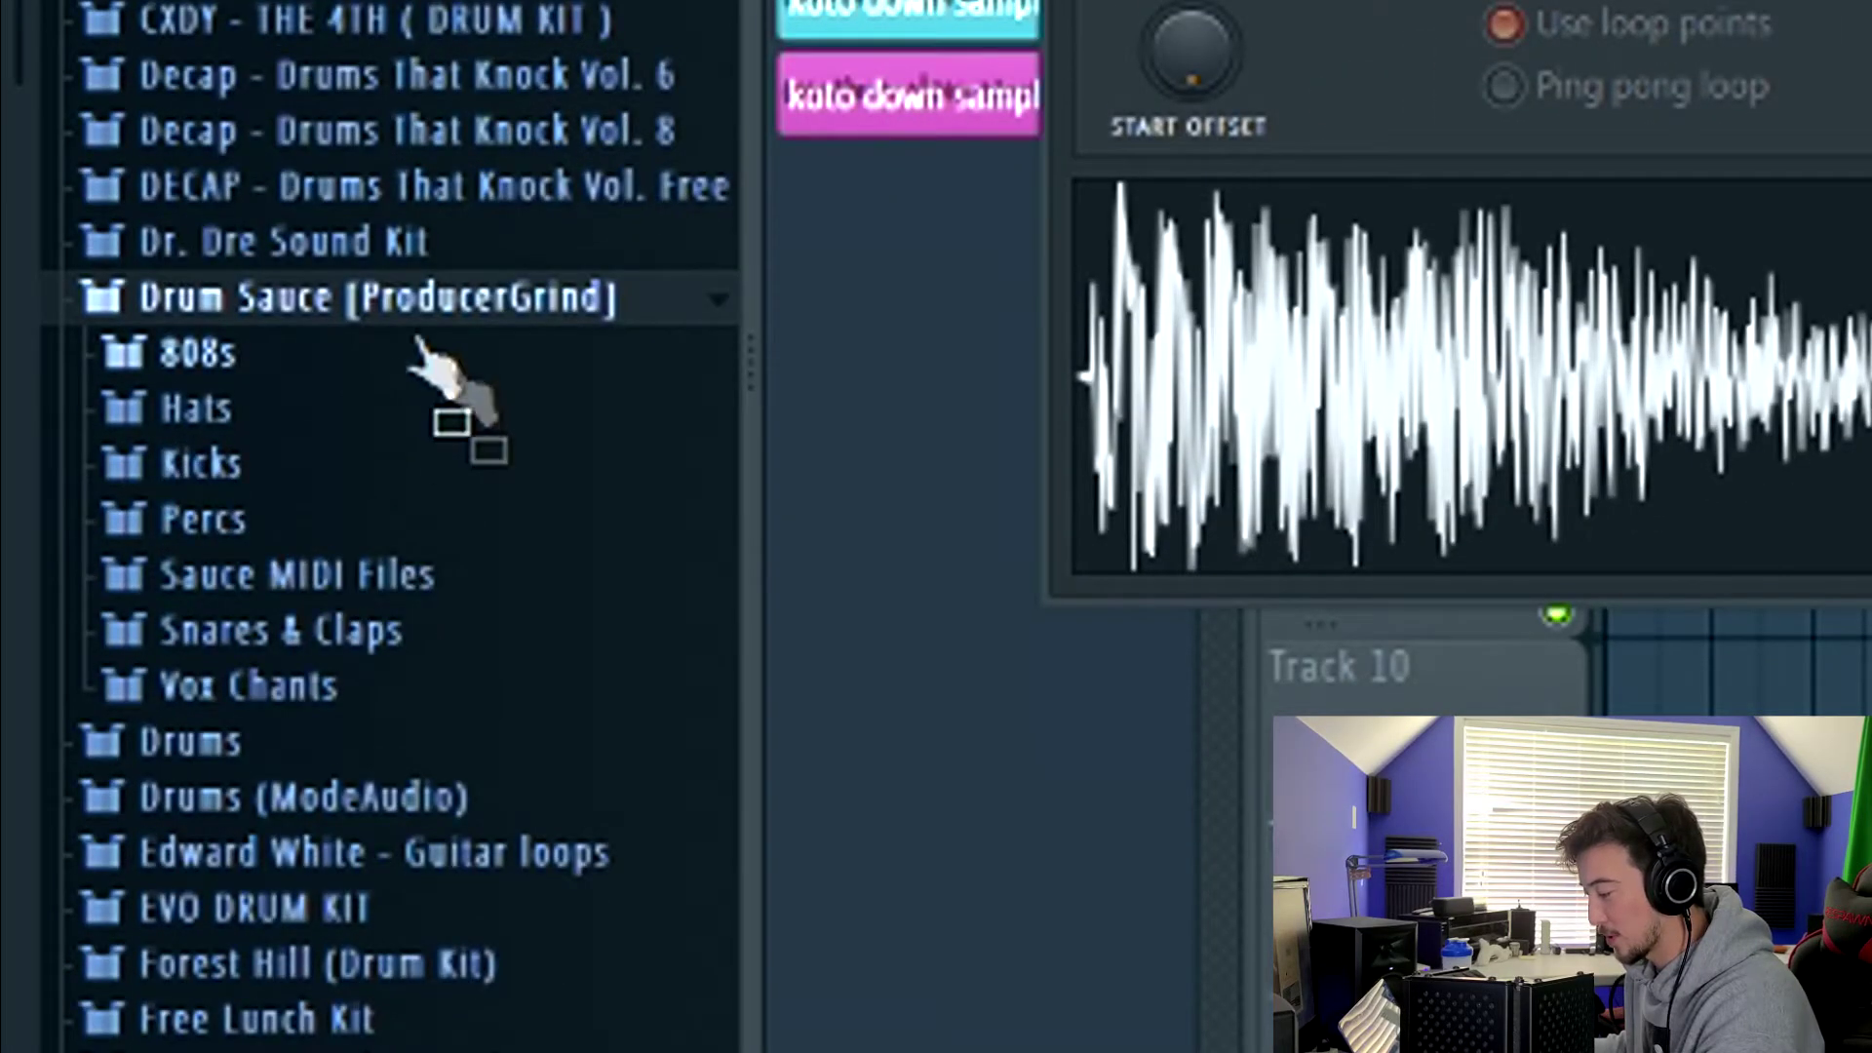
{"action": "scroll", "coordinate": [293, 390], "scroll_direction": "down", "scroll_amount": 10}
{"action": "scroll", "coordinate": [254, 176], "scroll_direction": "up", "scroll_amount": 5}
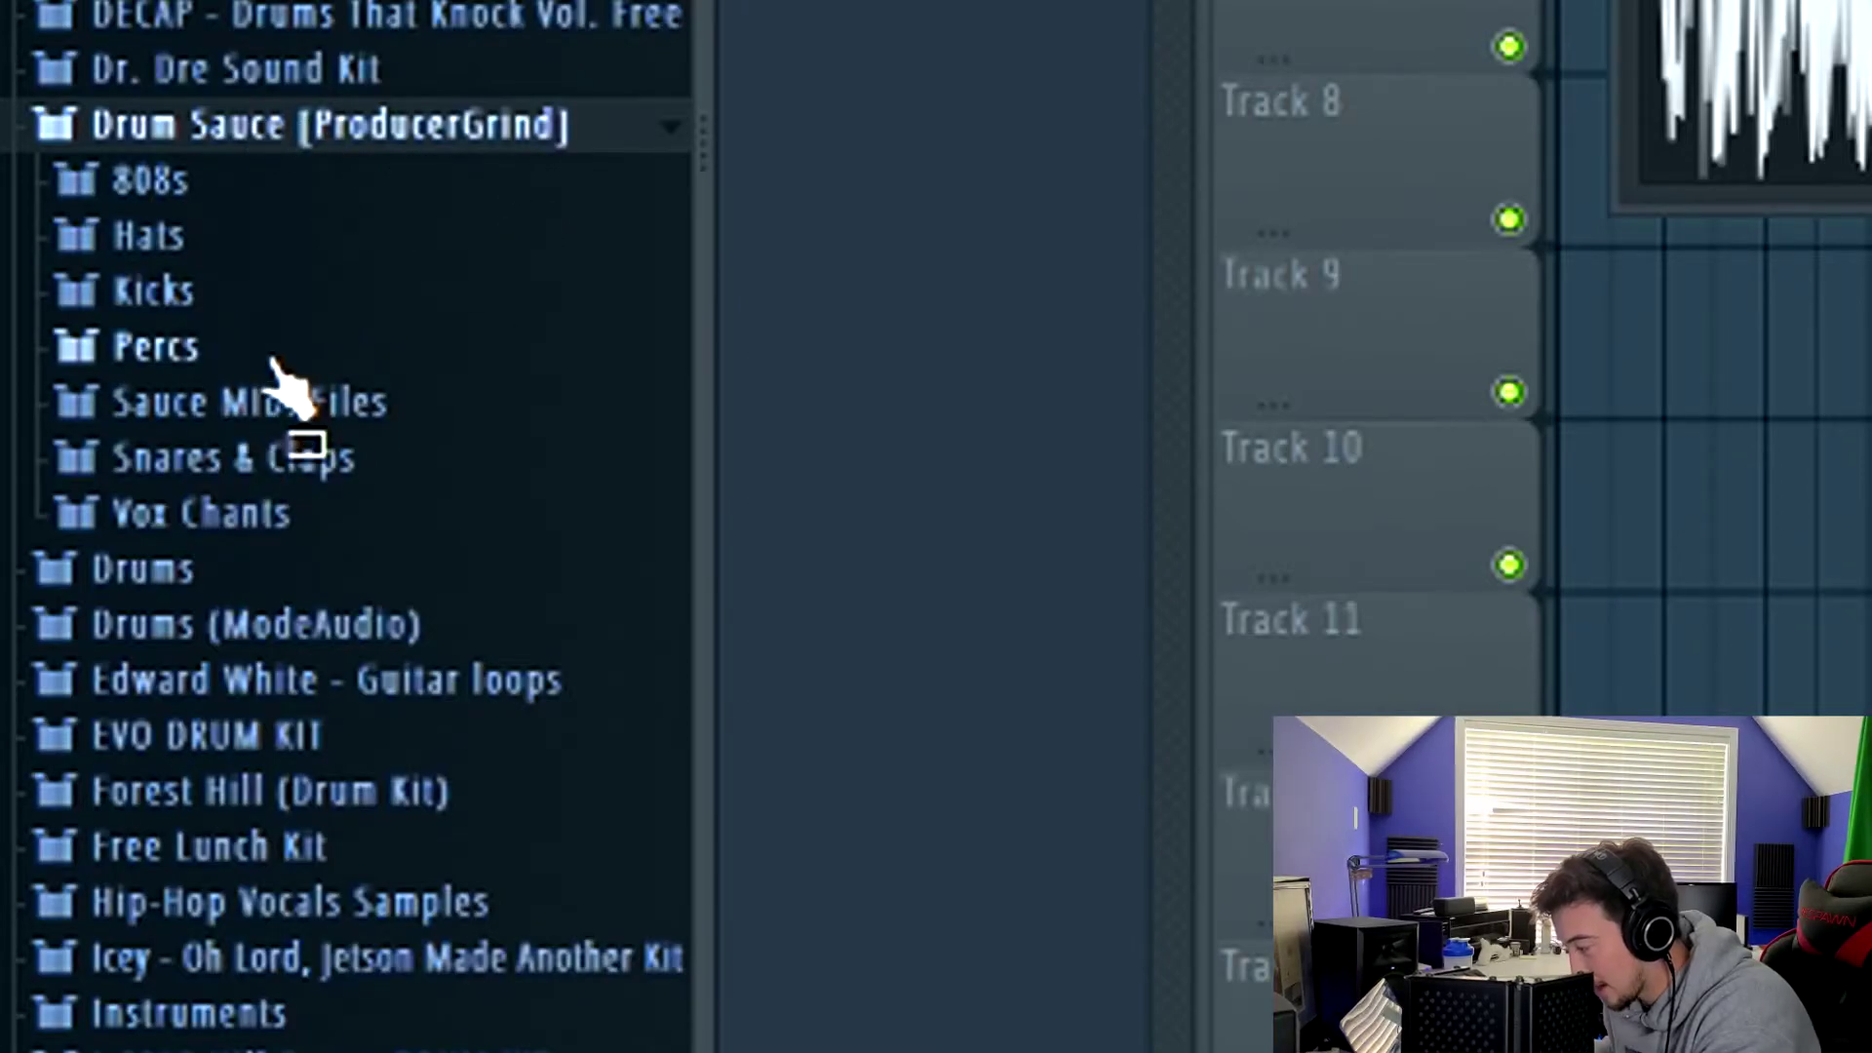
{"action": "left_click", "coordinate": [276, 359]}
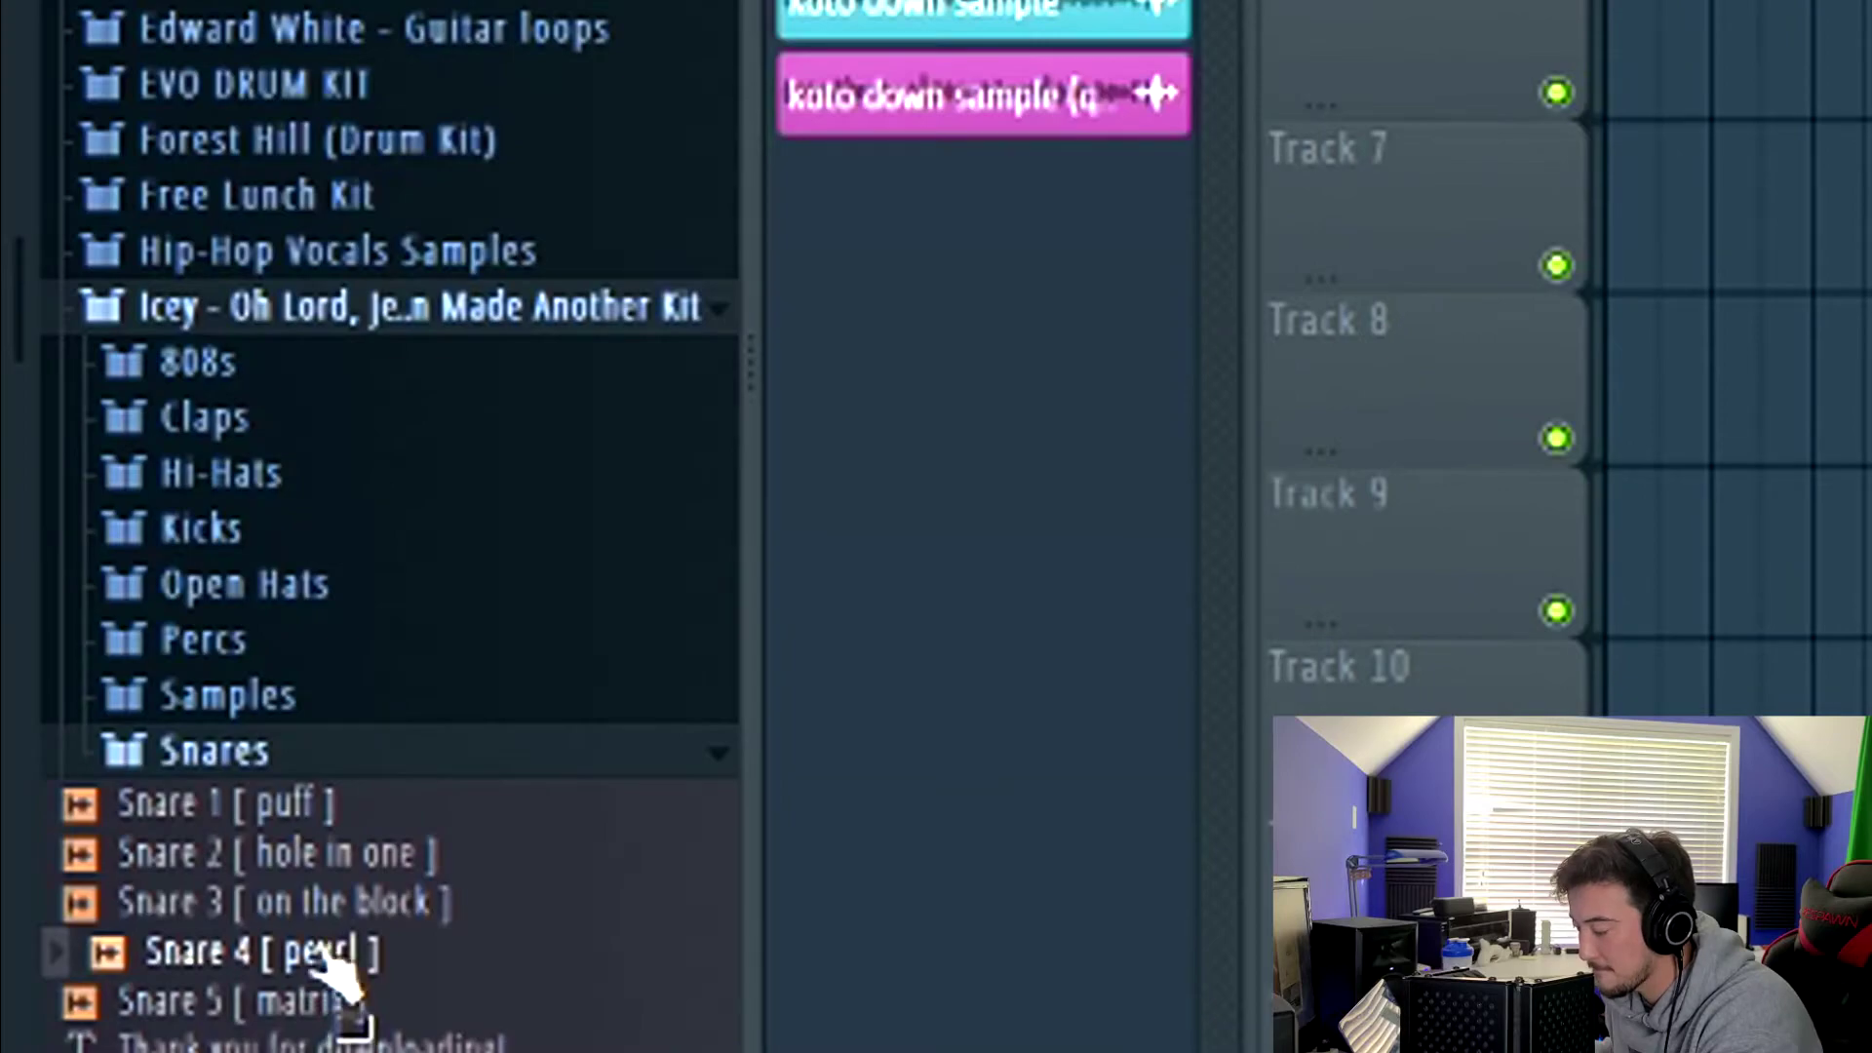
{"action": "left_click_drag", "start_coordinate": [220, 980], "coordinate": [1482, 312]}
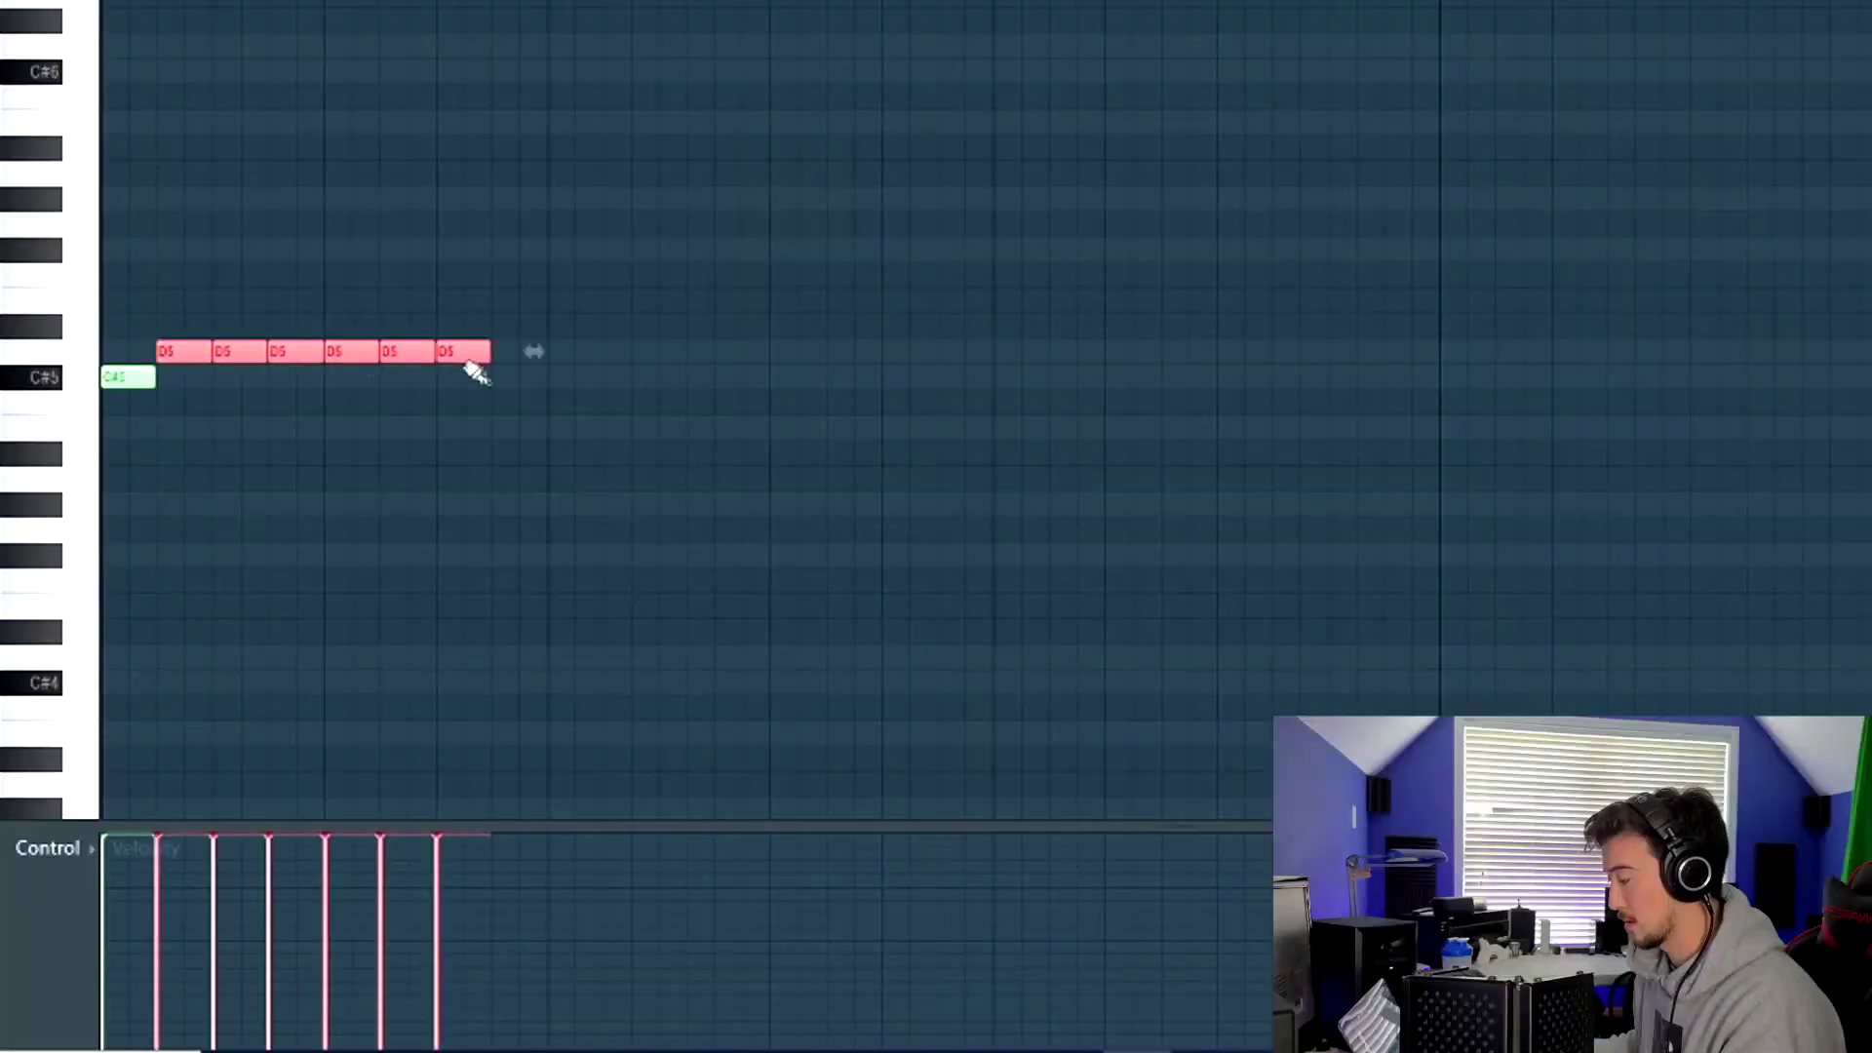
Build a one-bar row of eight B4 hi-hat notes with every other note slightly quieter, and duplicate it three times
{"action": "left_click_drag", "start_coordinate": [468, 408], "coordinate": [523, 407]}
{"action": "key", "text": "shift+Down"}
{"action": "left_click", "coordinate": [352, 434], "text": "ctrl+shift"}
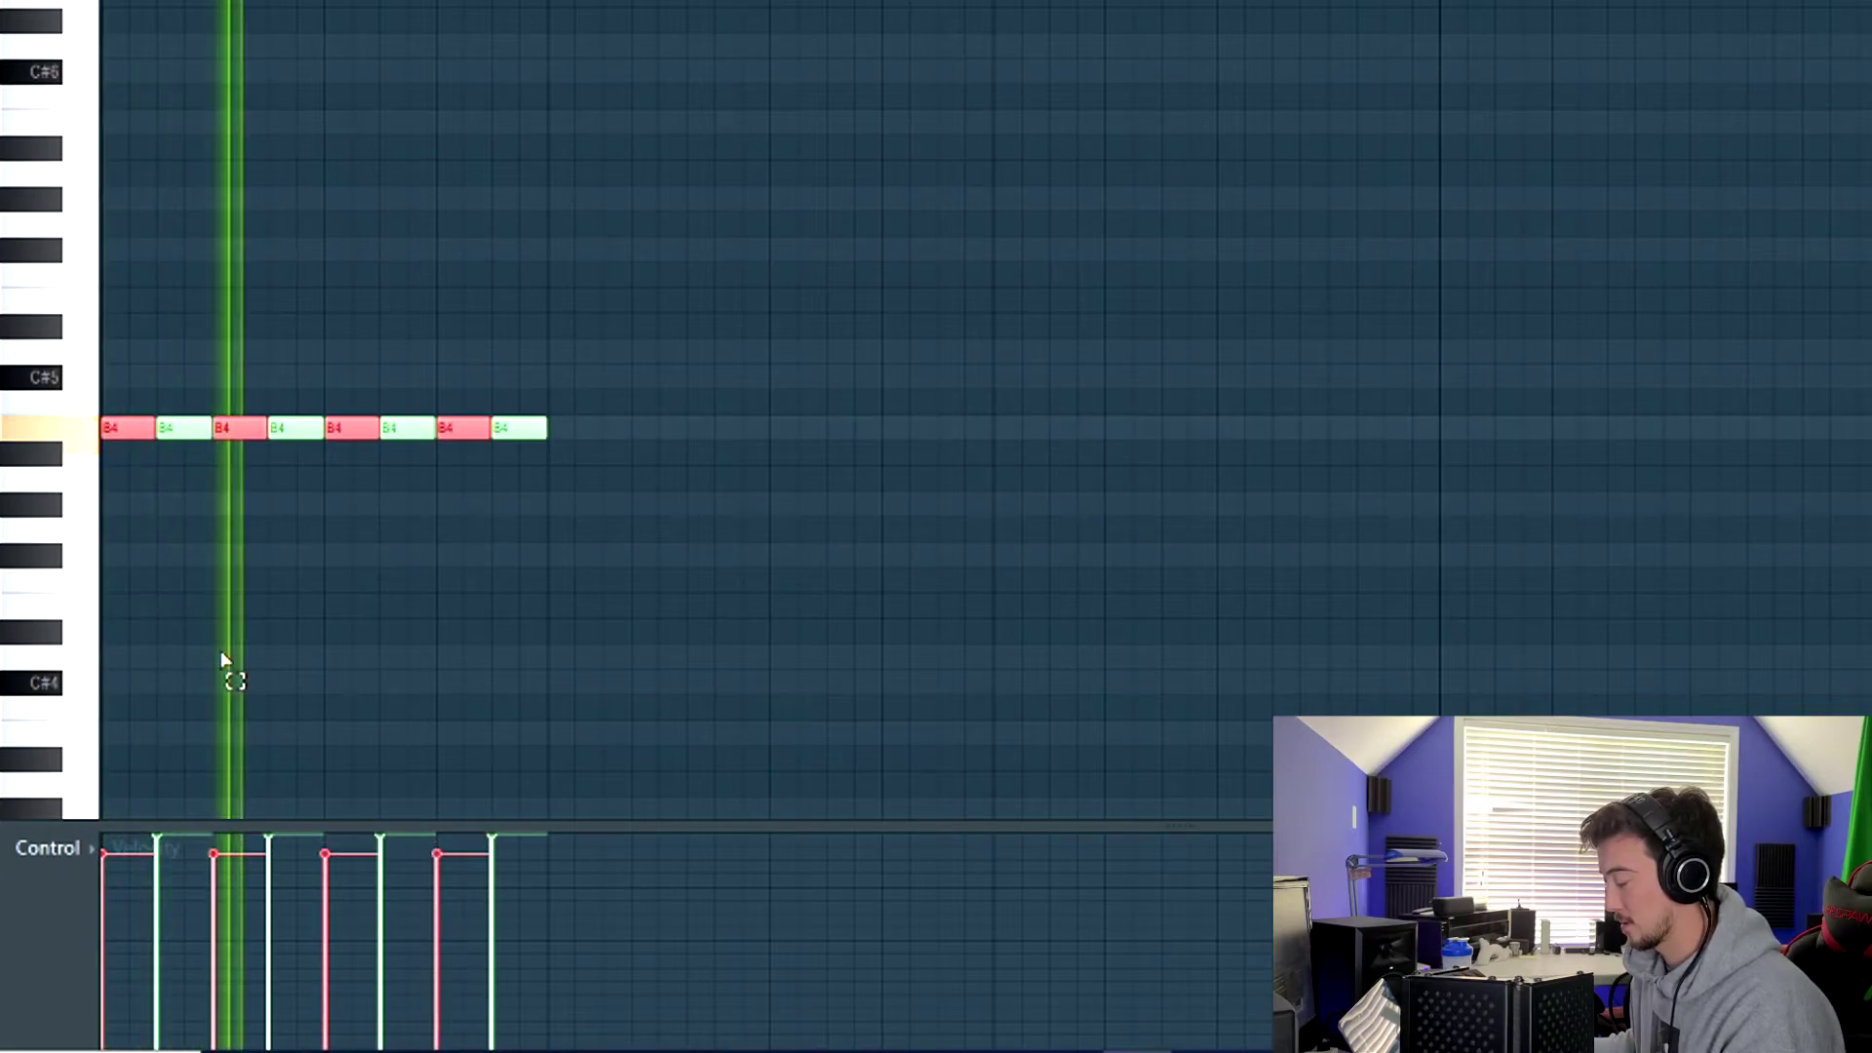
{"action": "key", "text": "ctrl+a"}
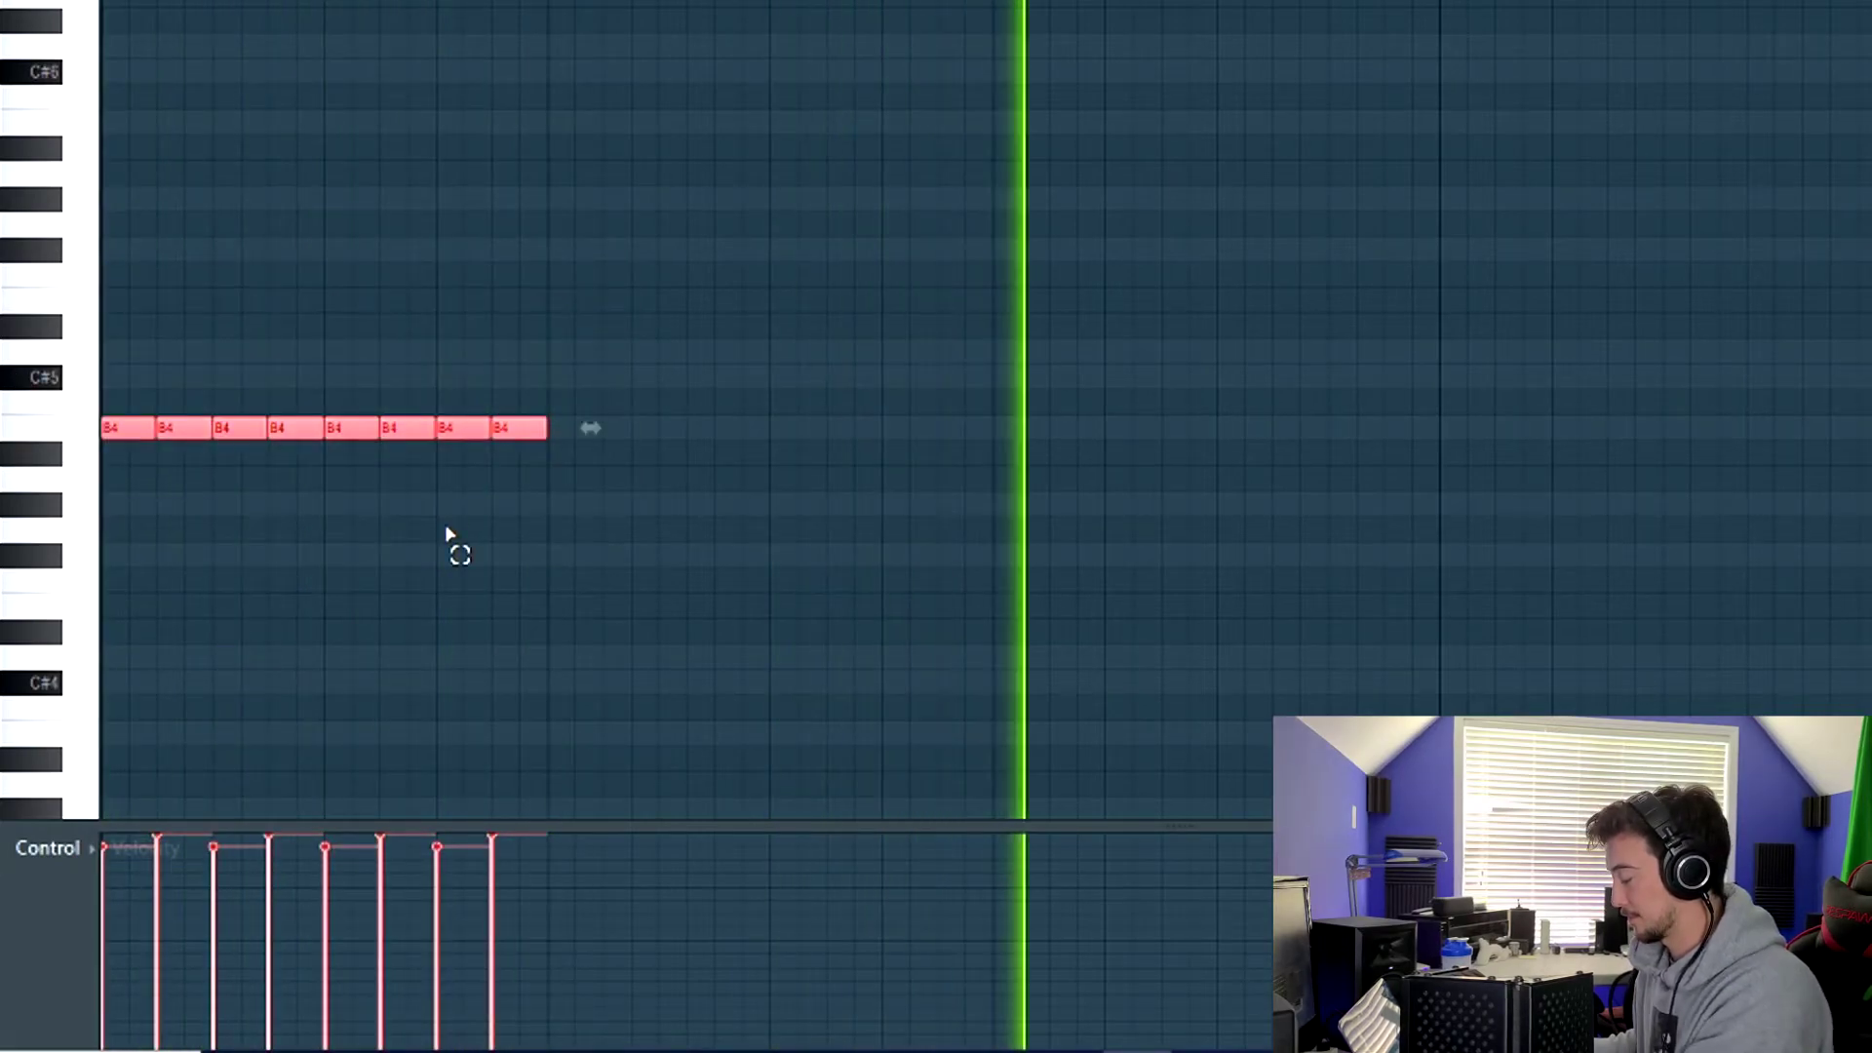
{"action": "key", "text": "ctrl+b"}
{"action": "key", "text": "ctrl+b"}
{"action": "key", "text": "ctrl+b"}
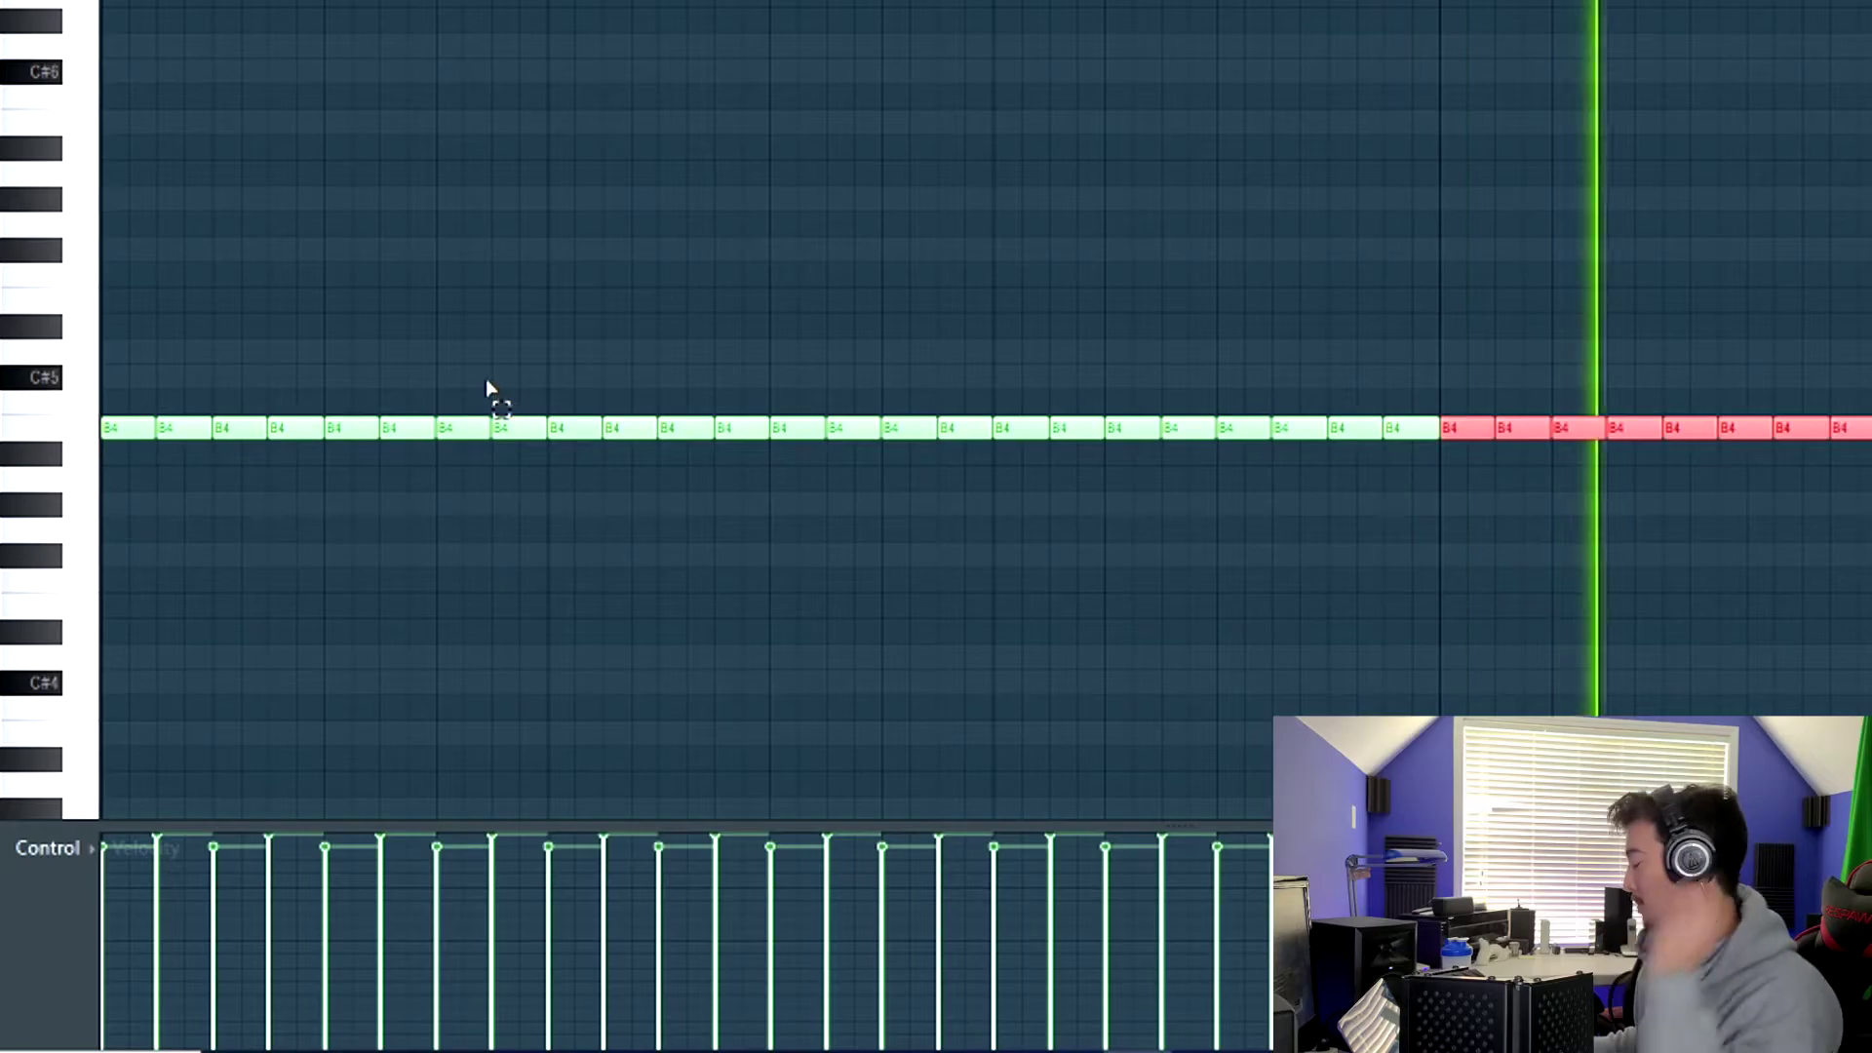
Increase the fade-out of the Snare 4 [ pearl ] sample
{"action": "left_click", "coordinate": [369, 502]}
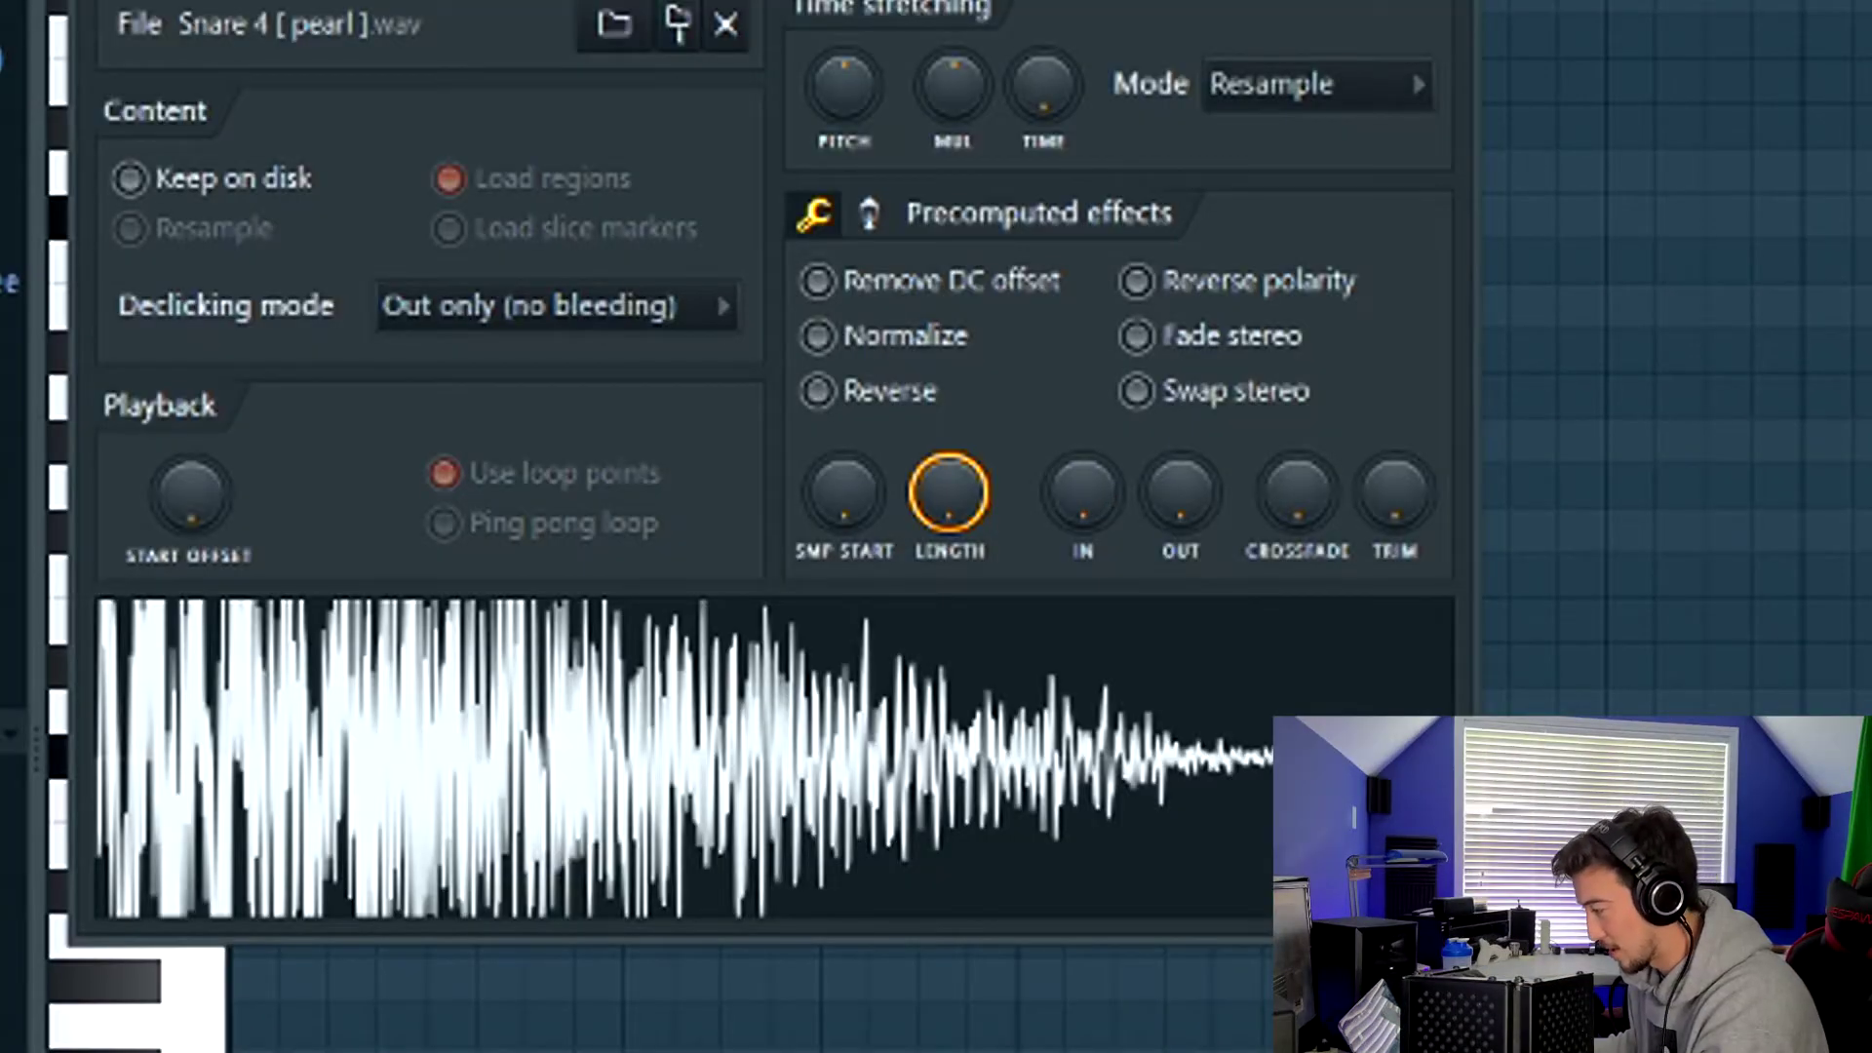
{"action": "left_click_drag", "start_coordinate": [1365, 932], "coordinate": [1441, 902]}
{"action": "left_click_drag", "start_coordinate": [1268, 473], "coordinate": [1268, 420]}
Repeat the D5 snare hit on beat 3 of the next three bars and transpose all snare notes down to A#4
{"action": "key", "text": "space"}
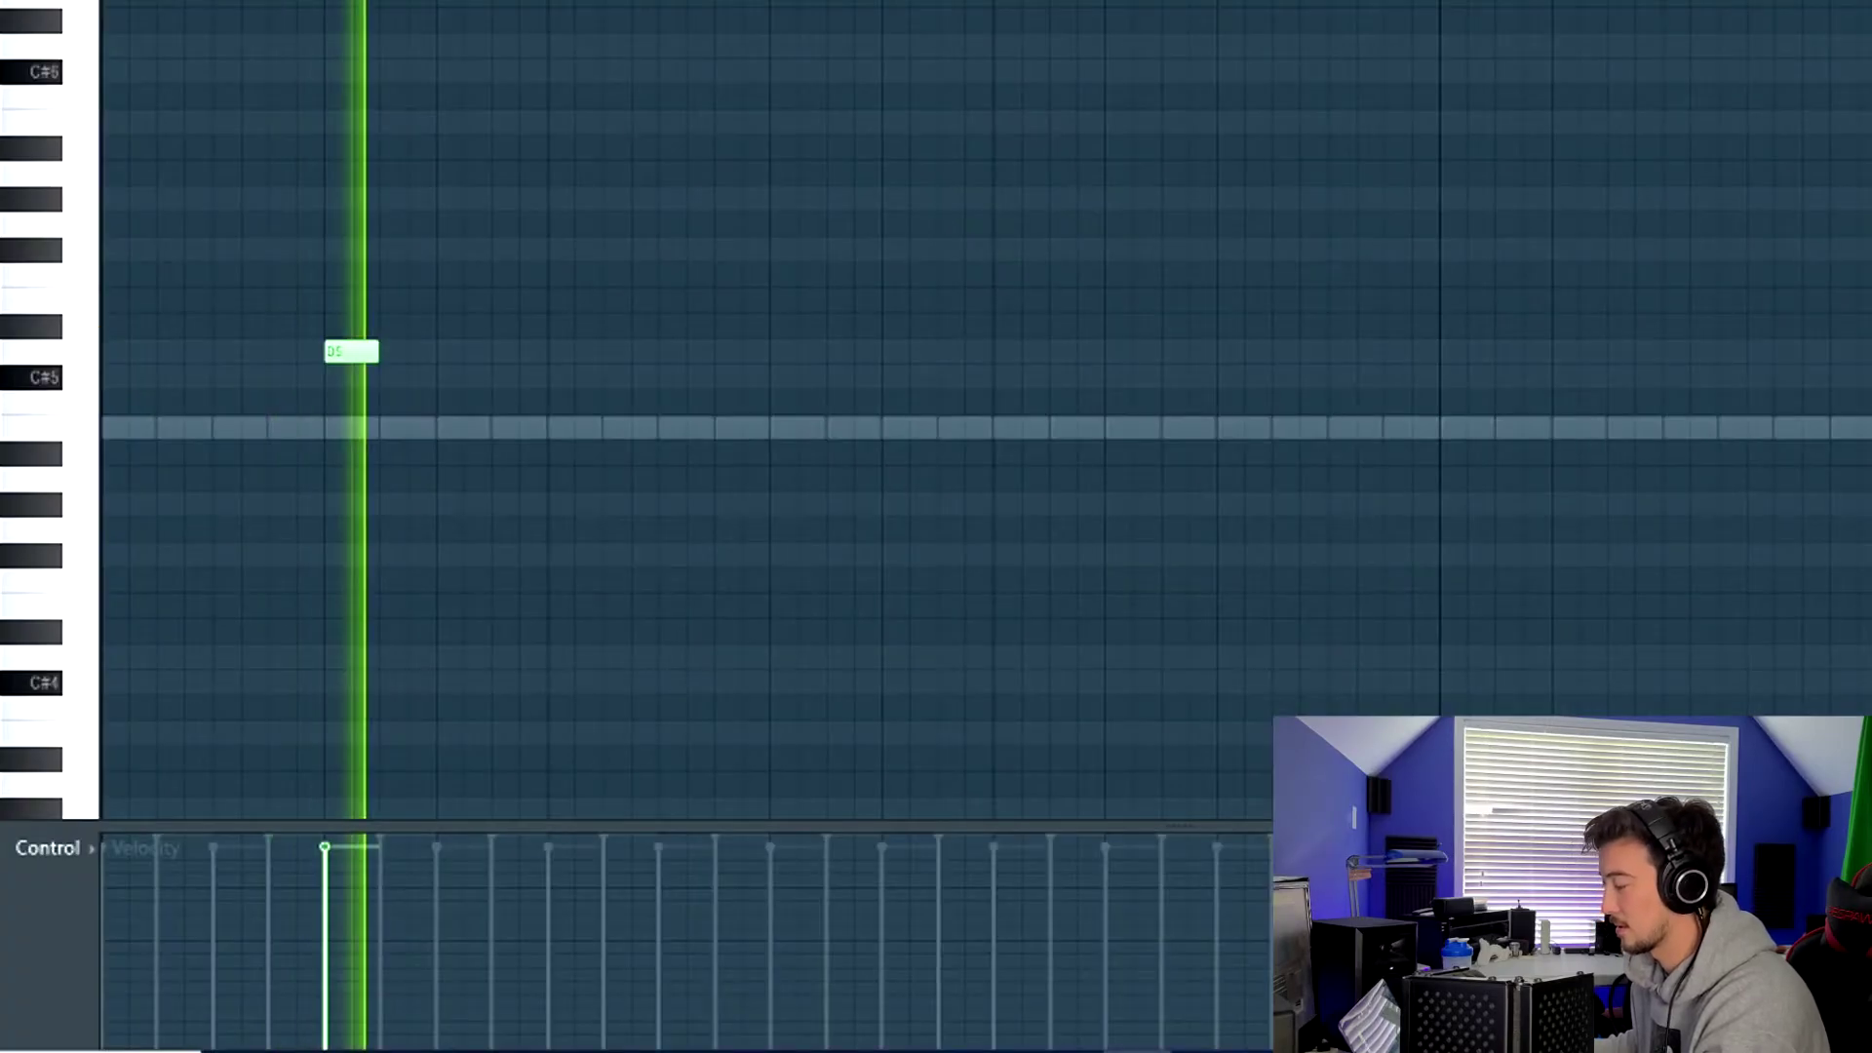
{"action": "left_click", "coordinate": [780, 351]}
{"action": "left_click", "coordinate": [1225, 350]}
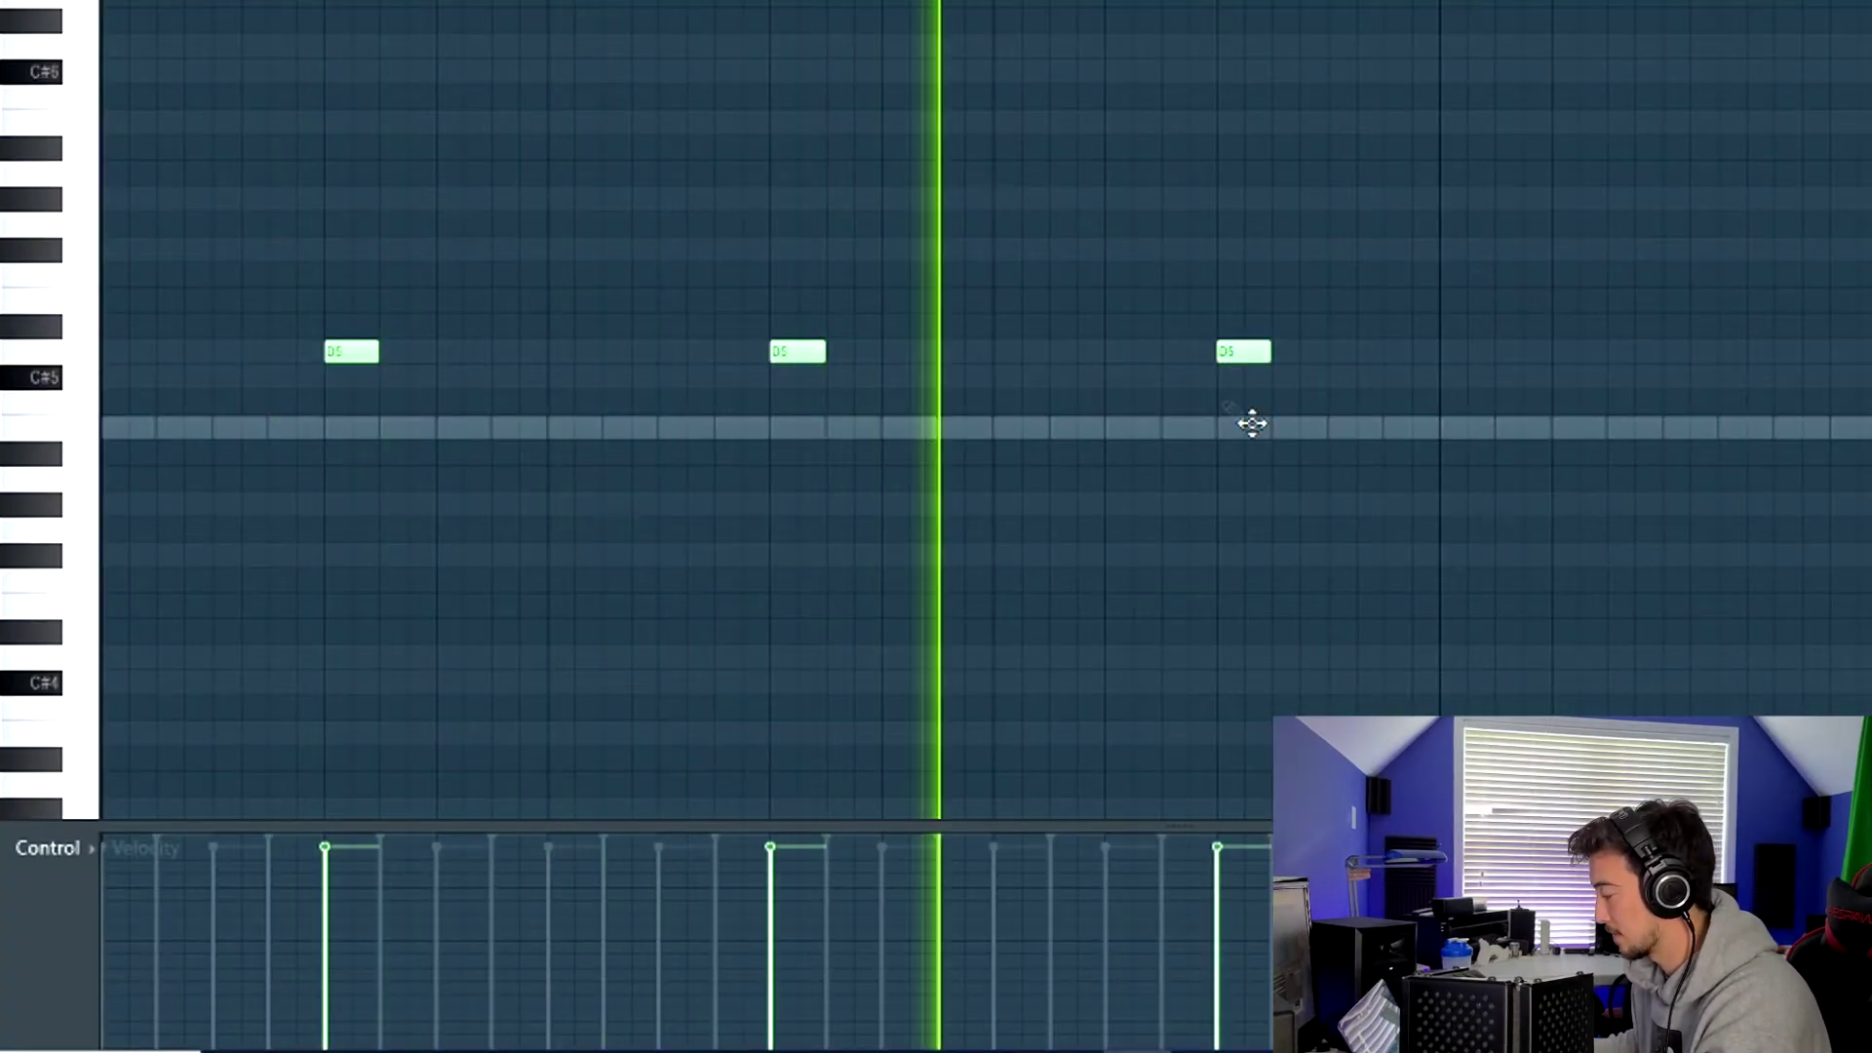
{"action": "left_click", "coordinate": [1670, 351]}
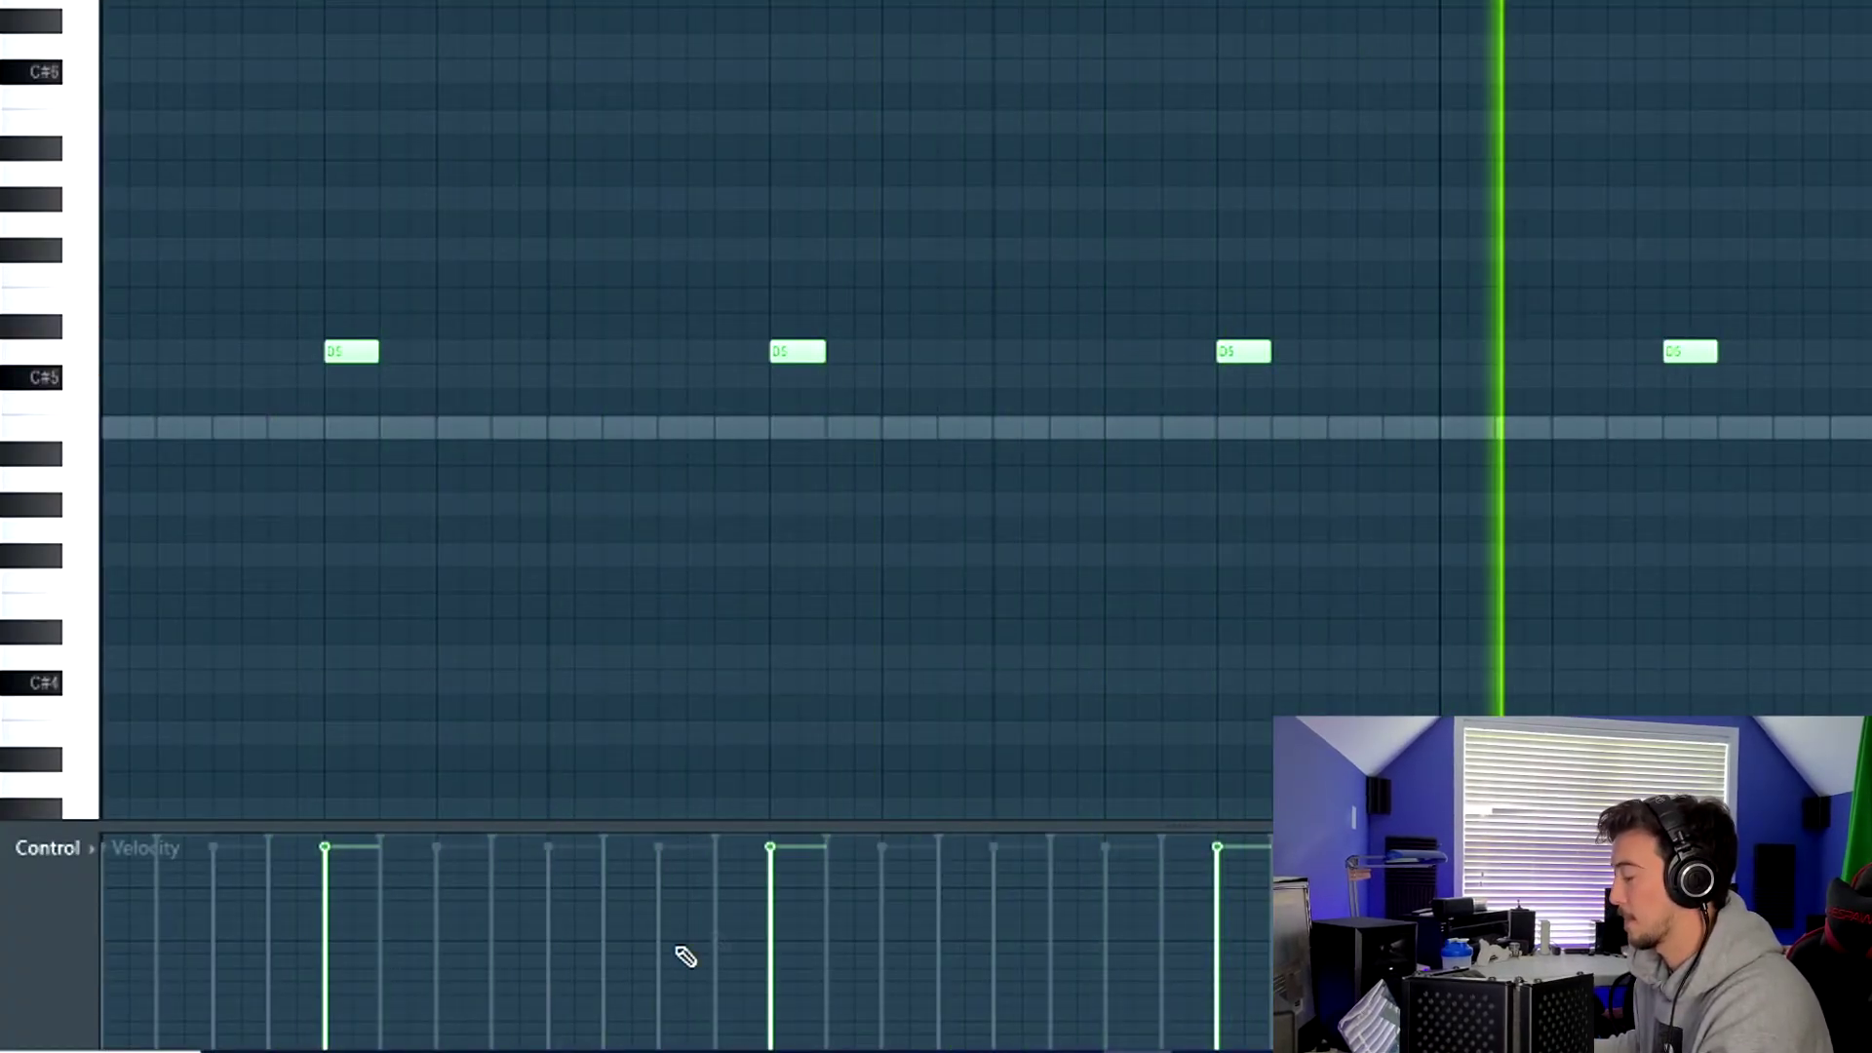
{"action": "key", "text": "ctrl+a"}
{"action": "key", "text": "Down"}
{"action": "key", "text": "Down"}
{"action": "key", "text": "Down"}
{"action": "key", "text": "Down"}
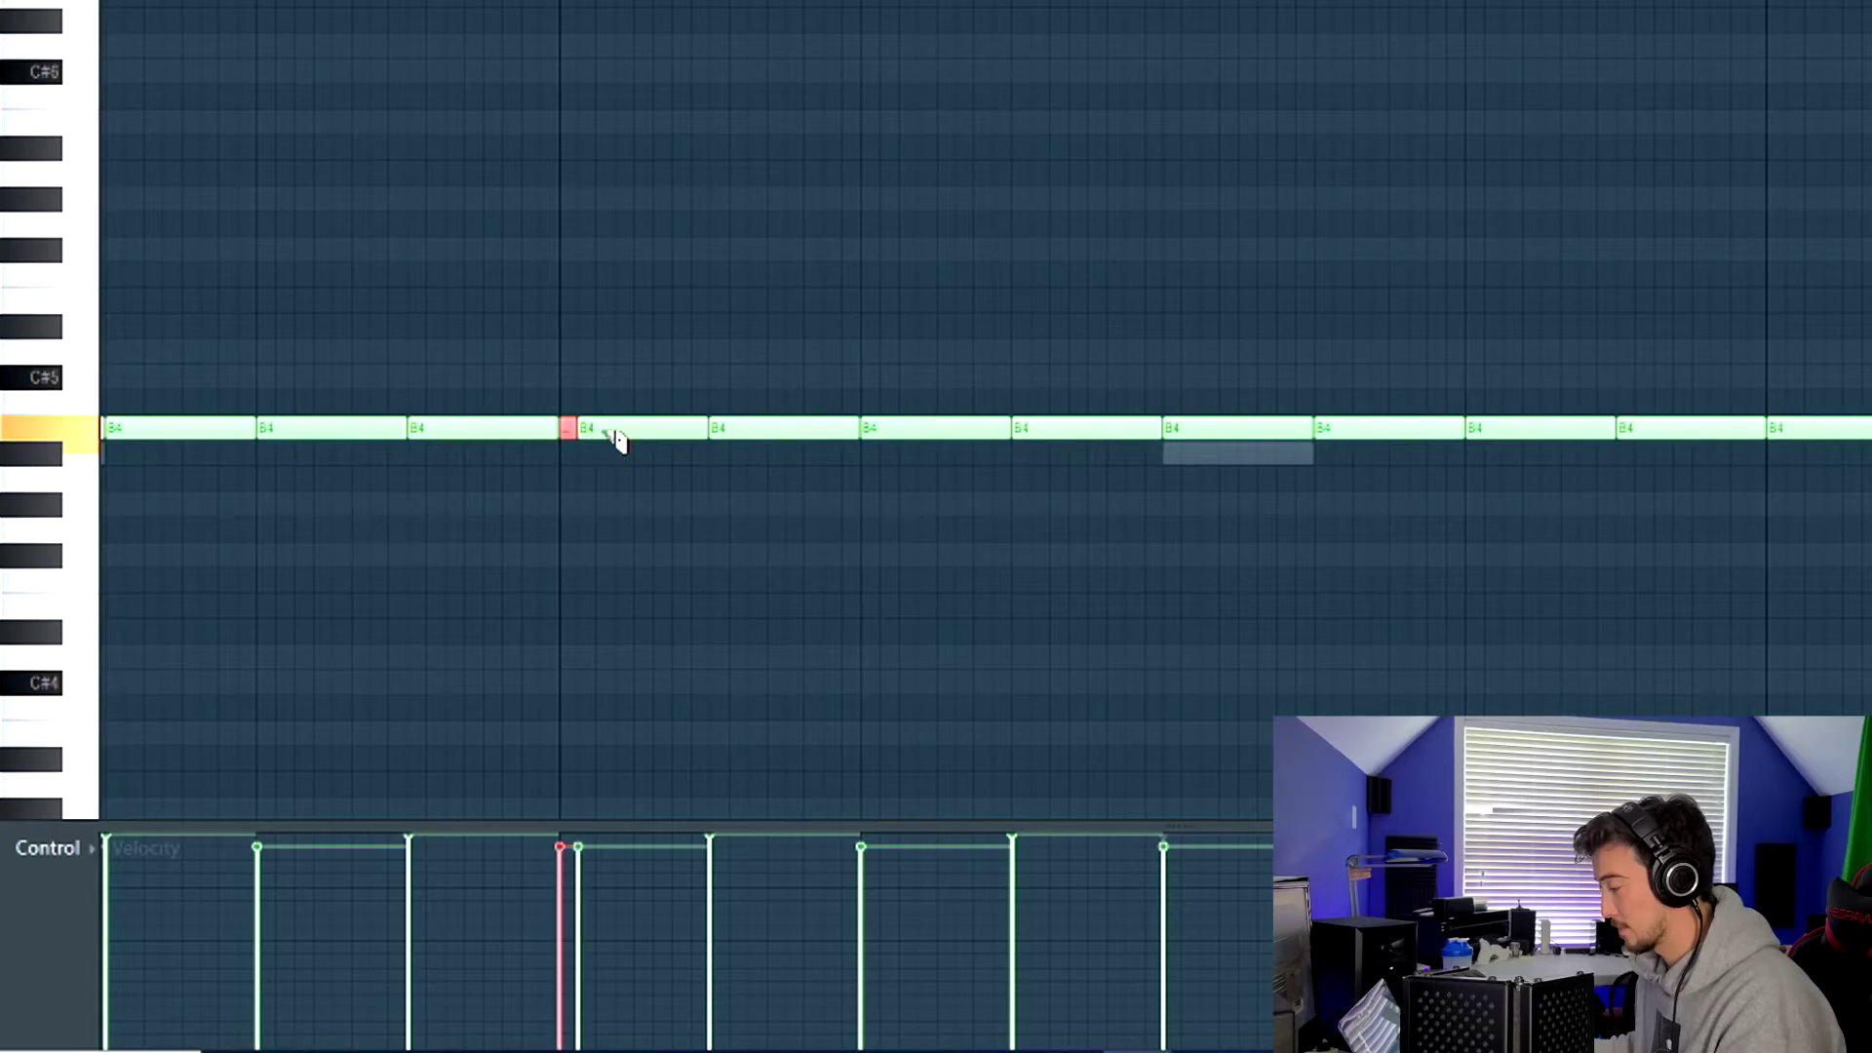
Slice three short roll hits off the start of one B4 hi-hat note and give them rising velocities
{"action": "left_click", "coordinate": [605, 431]}
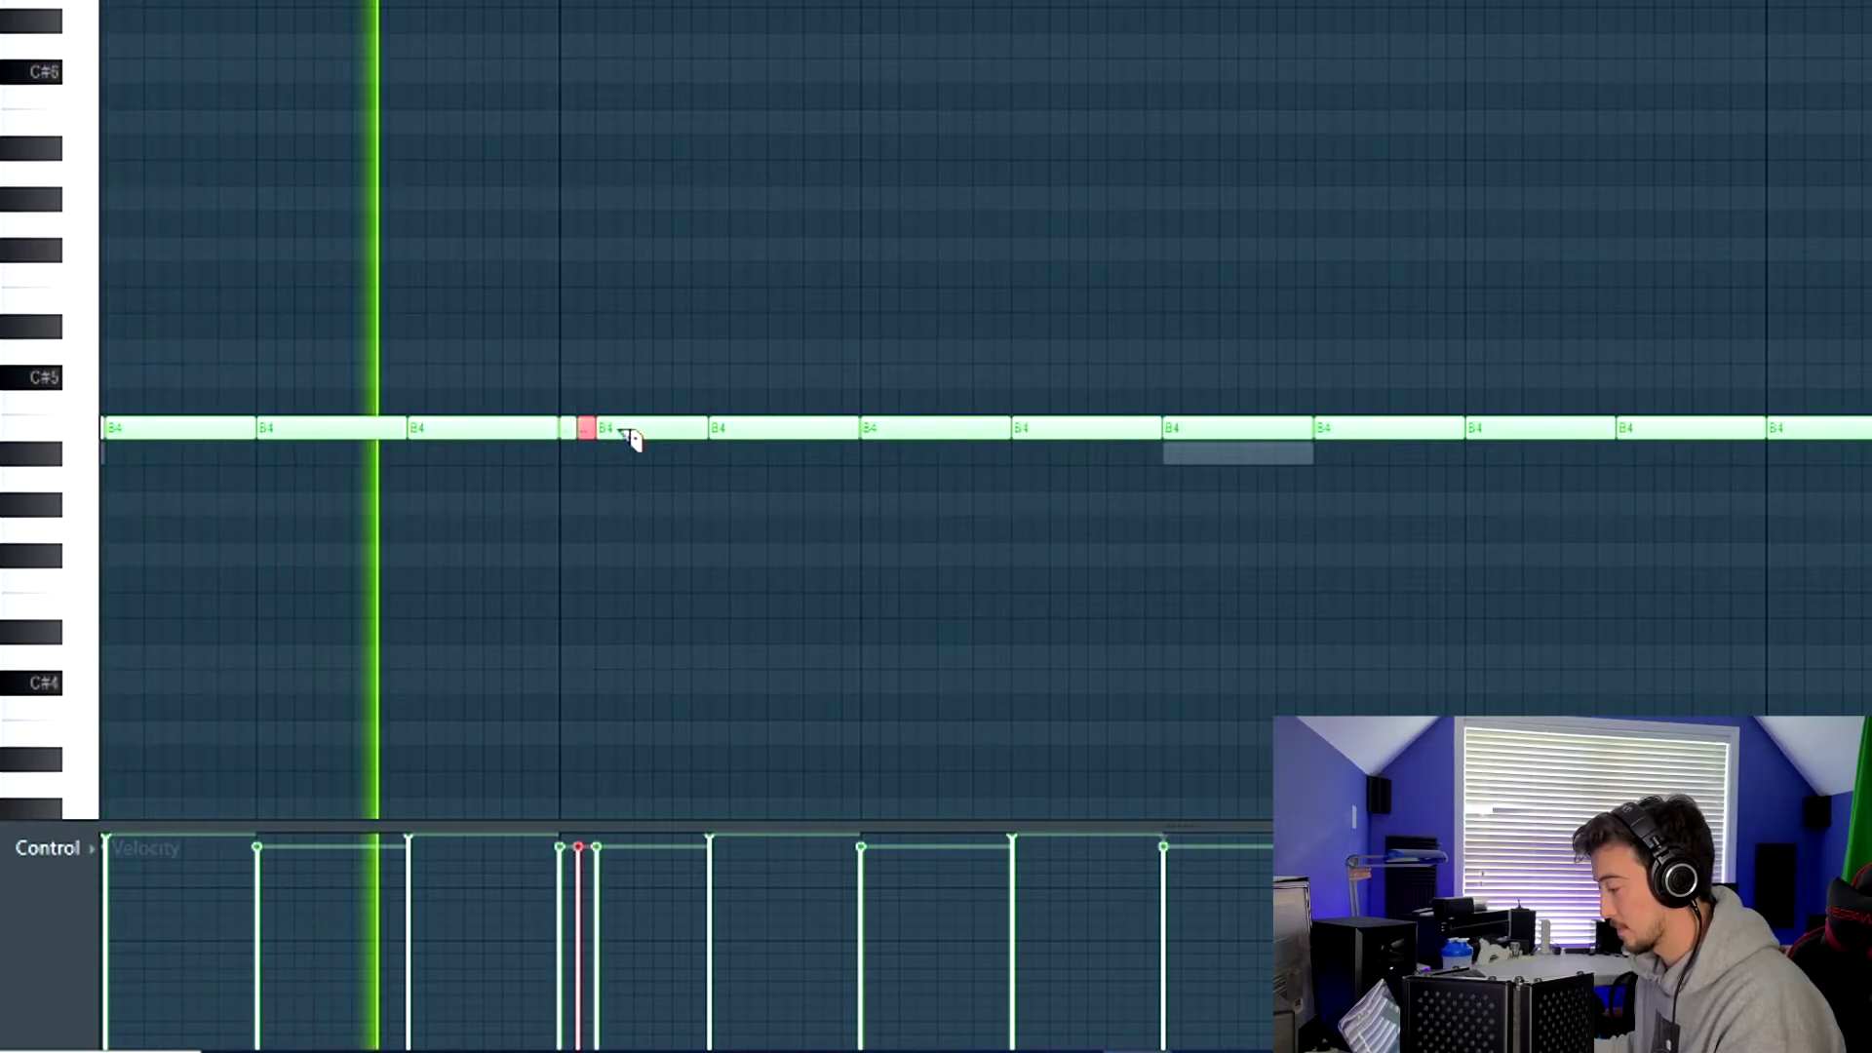
{"action": "left_click", "coordinate": [621, 429]}
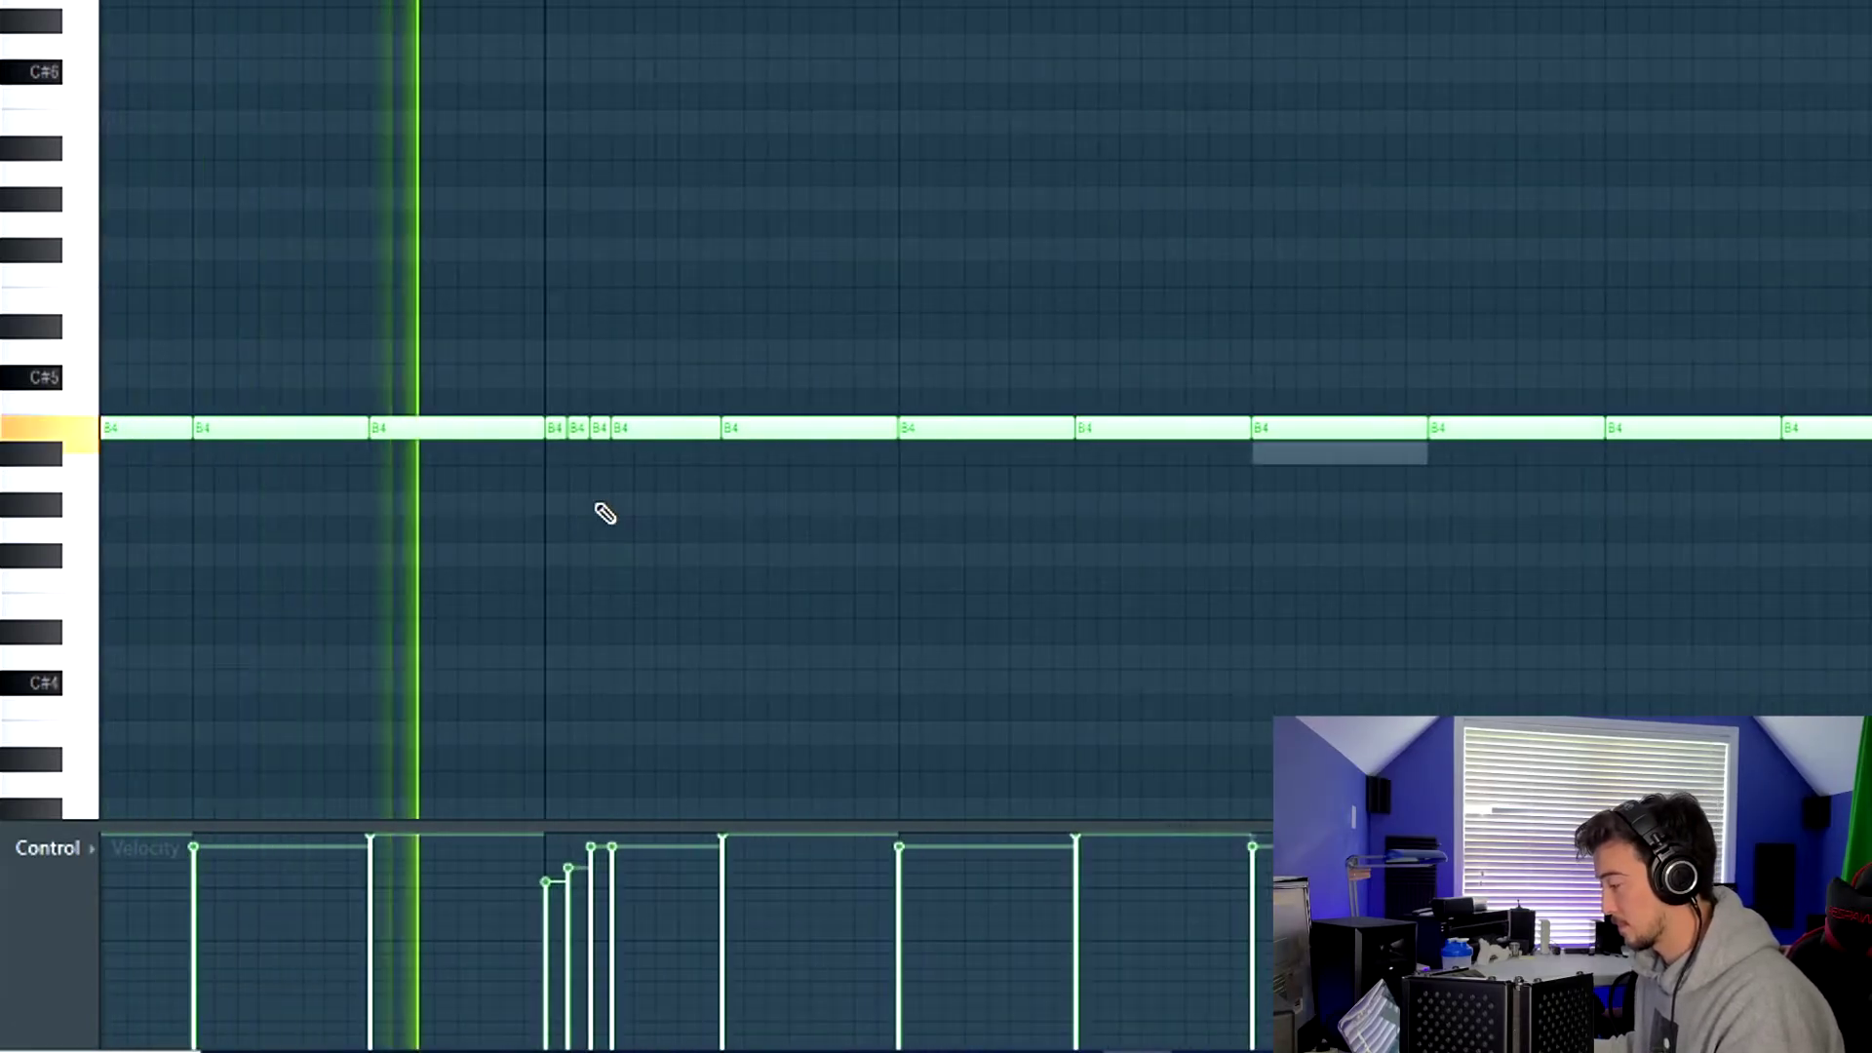
{"action": "scroll", "coordinate": [602, 510], "scroll_direction": "down", "scroll_amount": 2}
{"action": "scroll", "coordinate": [586, 380], "scroll_direction": "up", "scroll_amount": 4}
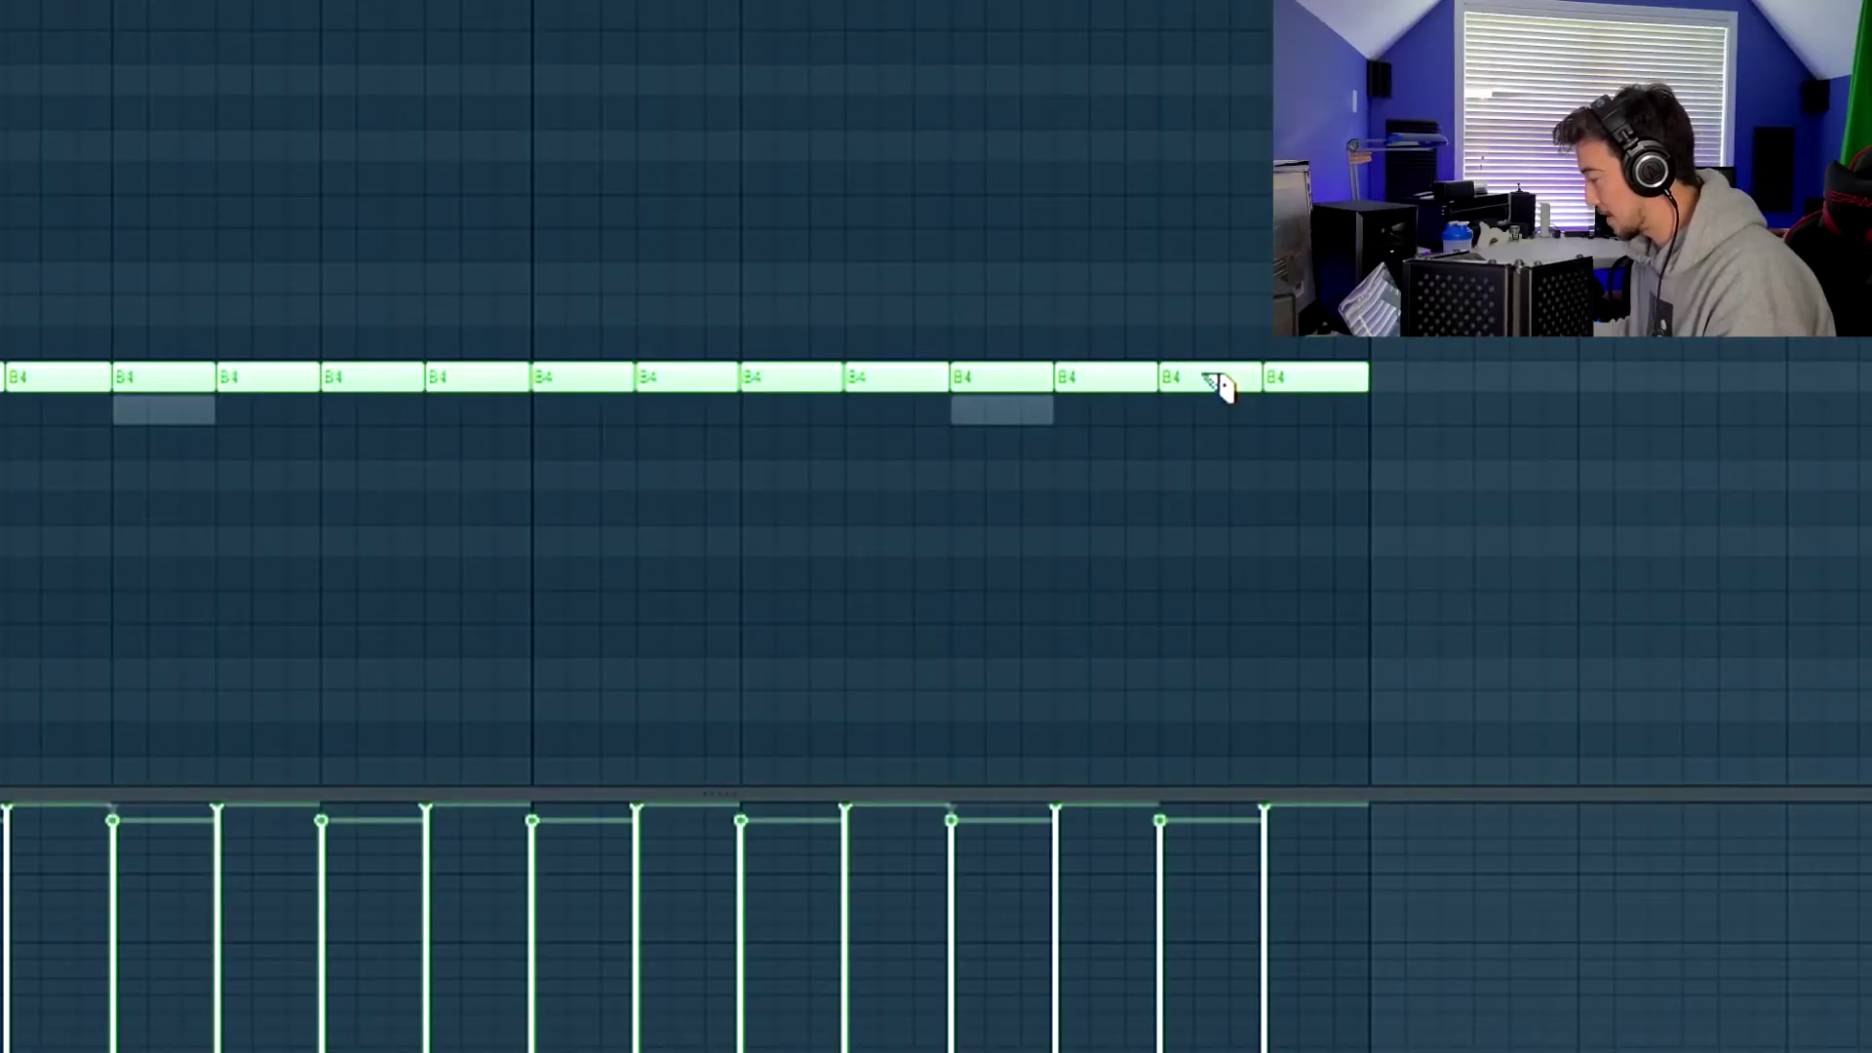
Slice the last two B4 hi-hat notes of the pattern into a fast roll of six short hits
{"action": "scroll", "coordinate": [1219, 387], "scroll_direction": "down", "scroll_amount": 2}
{"action": "left_click", "coordinate": [1259, 380]}
{"action": "key", "text": "ctrl+z"}
{"action": "left_click", "coordinate": [1273, 379]}
{"action": "left_click", "coordinate": [1297, 378]}
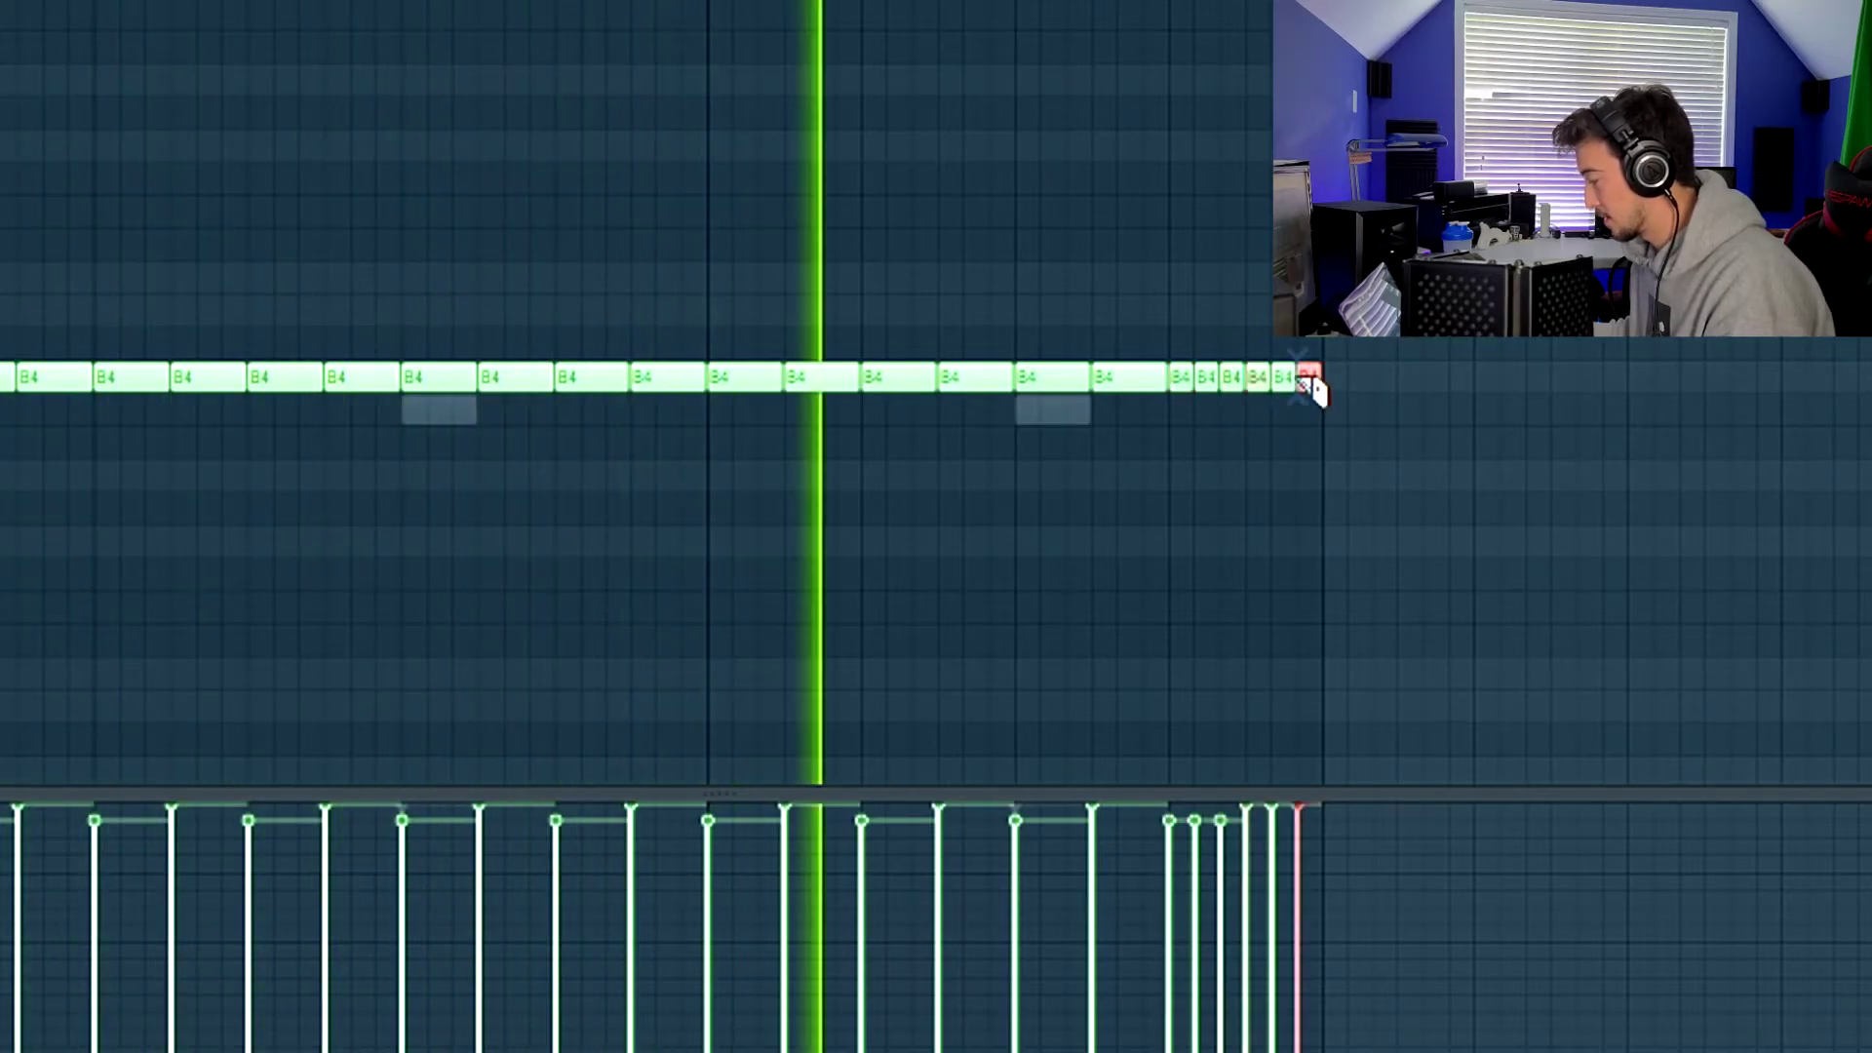
{"action": "scroll", "coordinate": [1307, 388], "scroll_direction": "up", "scroll_amount": 2}
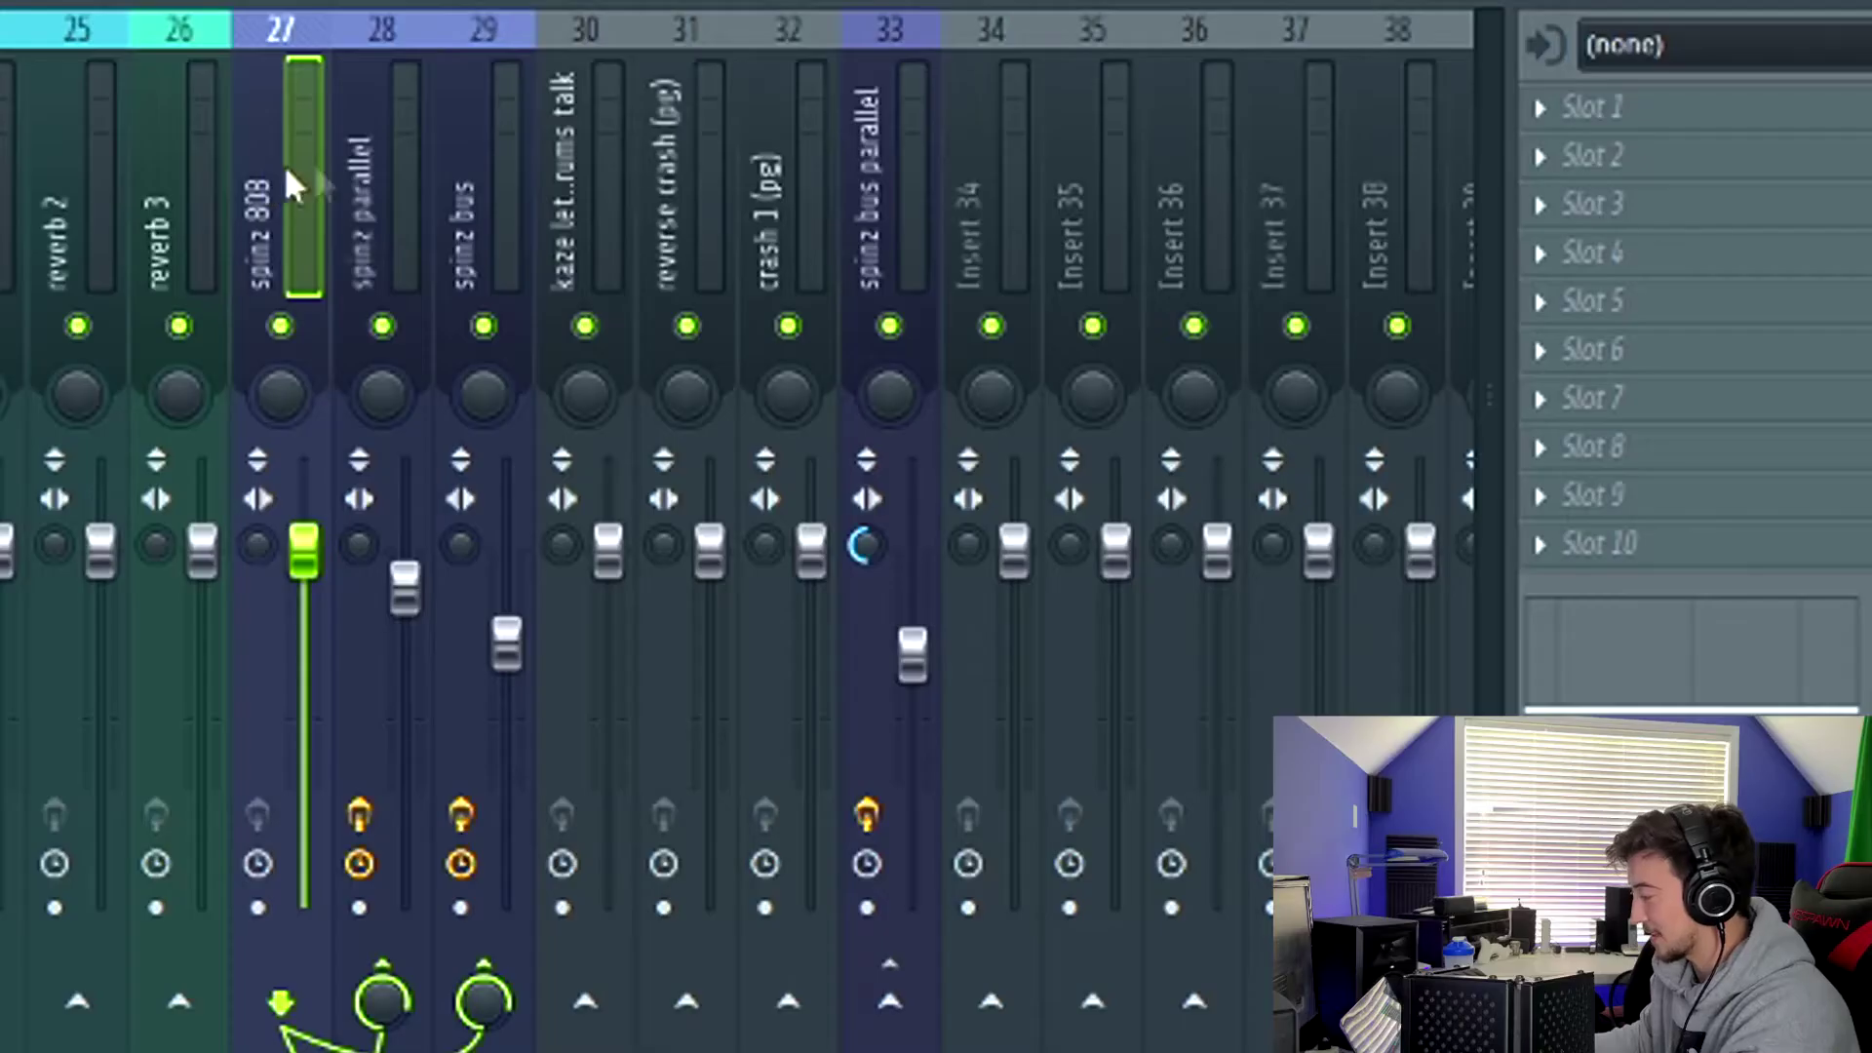
Check the spinz mixer inserts and write the 808 line with two three-beat C#5 notes from bar 1 and two D5 notes from bar 3
{"action": "left_click", "coordinate": [356, 166]}
{"action": "left_click", "coordinate": [498, 204]}
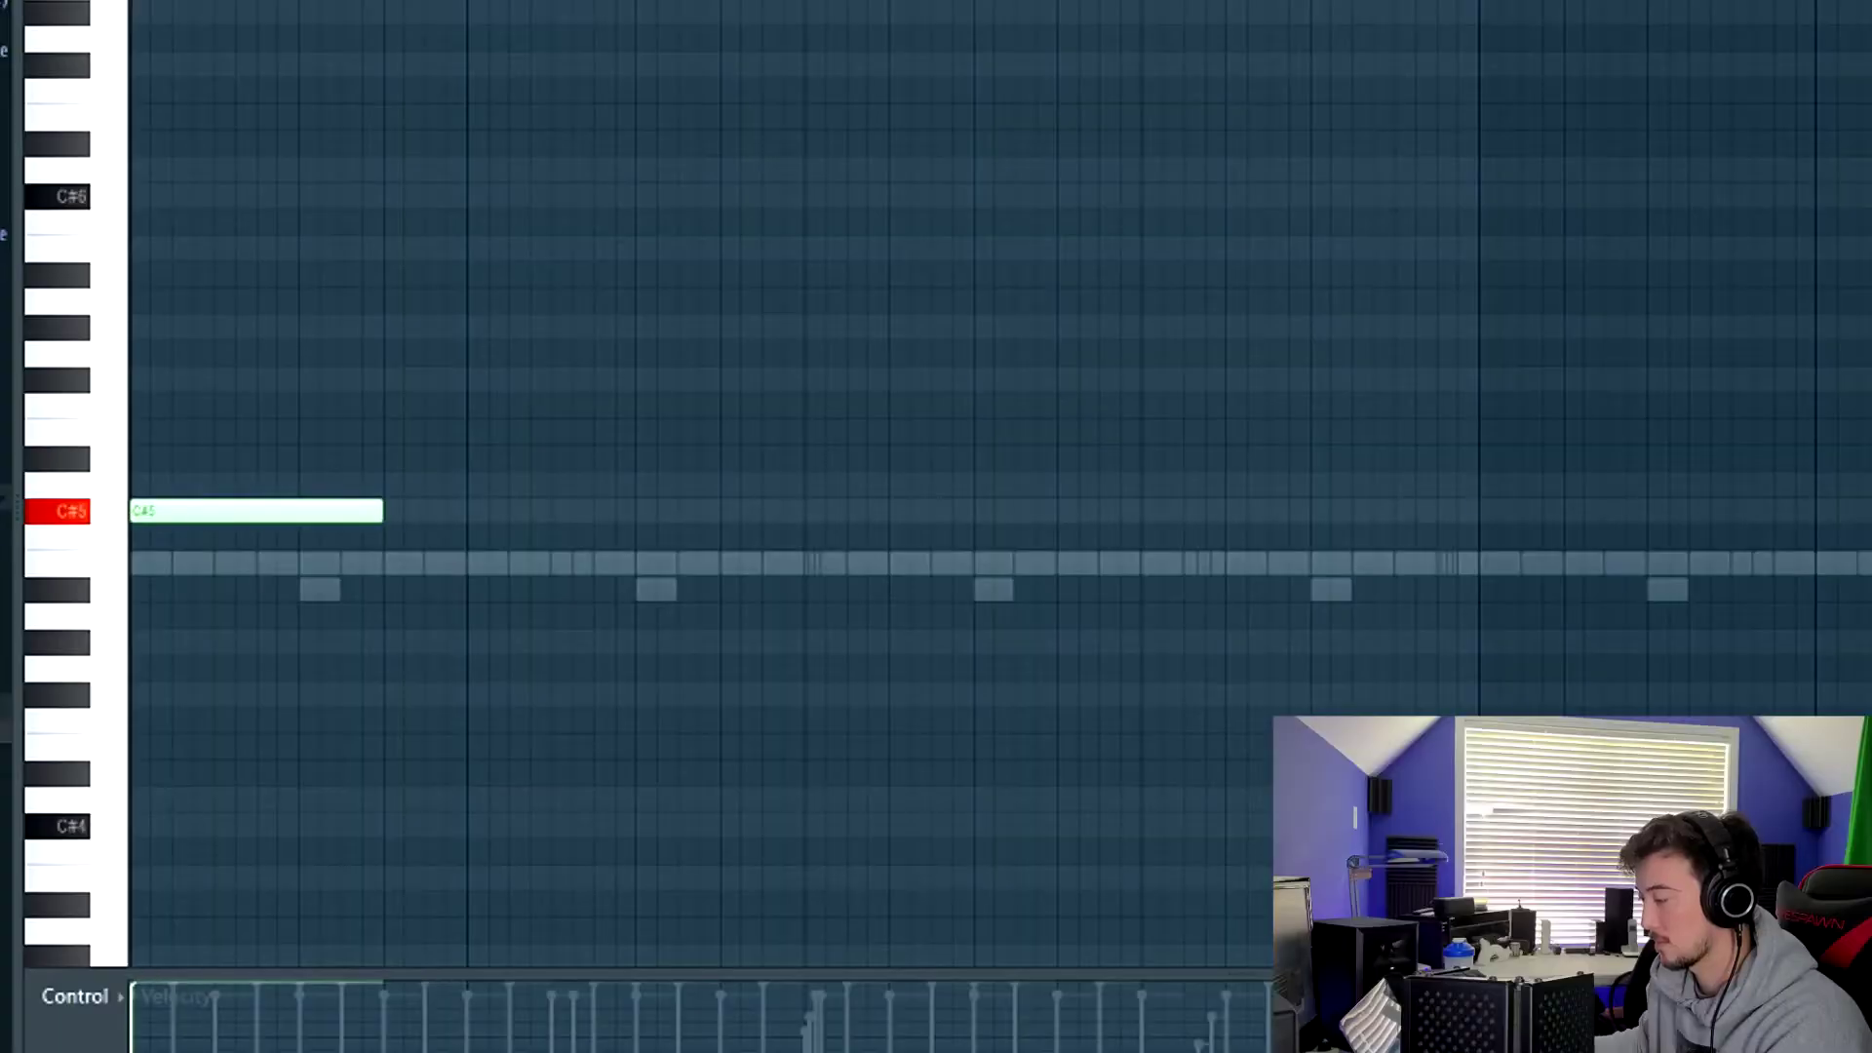
{"action": "key", "text": "space"}
{"action": "left_click_drag", "start_coordinate": [455, 514], "coordinate": [418, 510]}
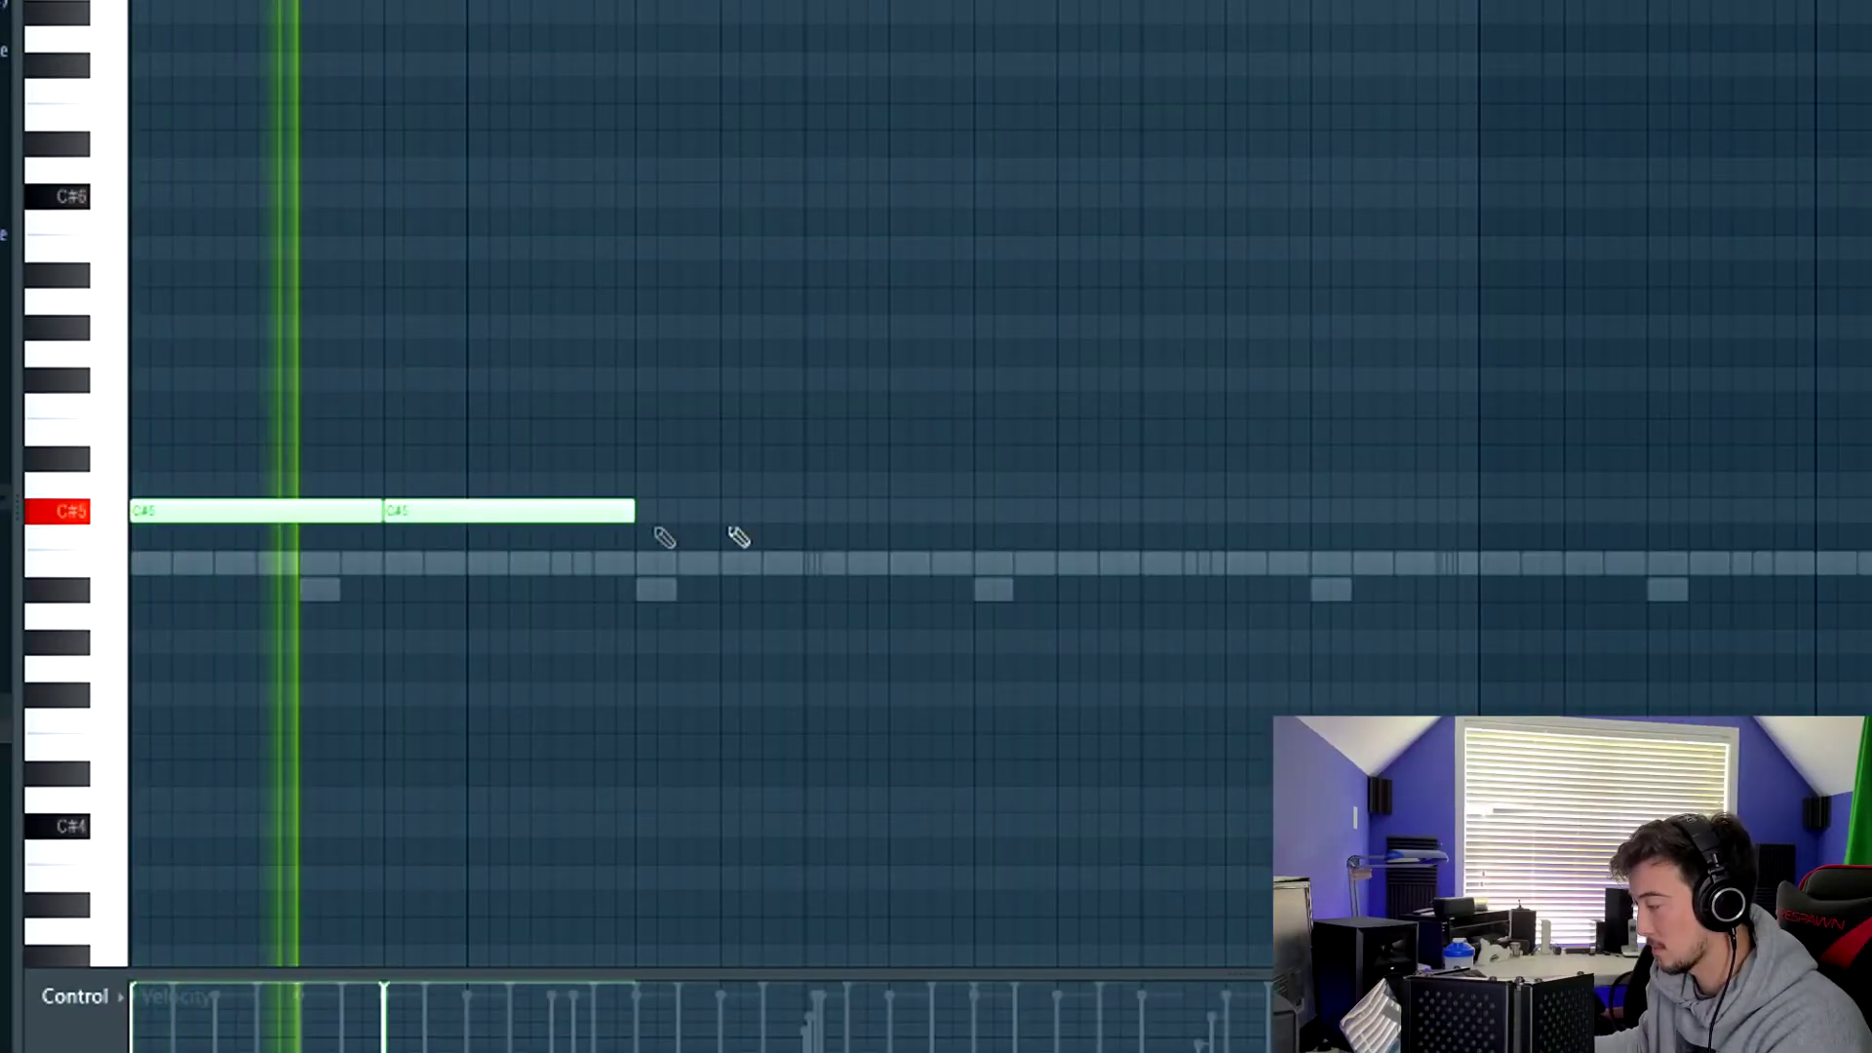
{"action": "left_click_drag", "start_coordinate": [644, 510], "coordinate": [805, 507]}
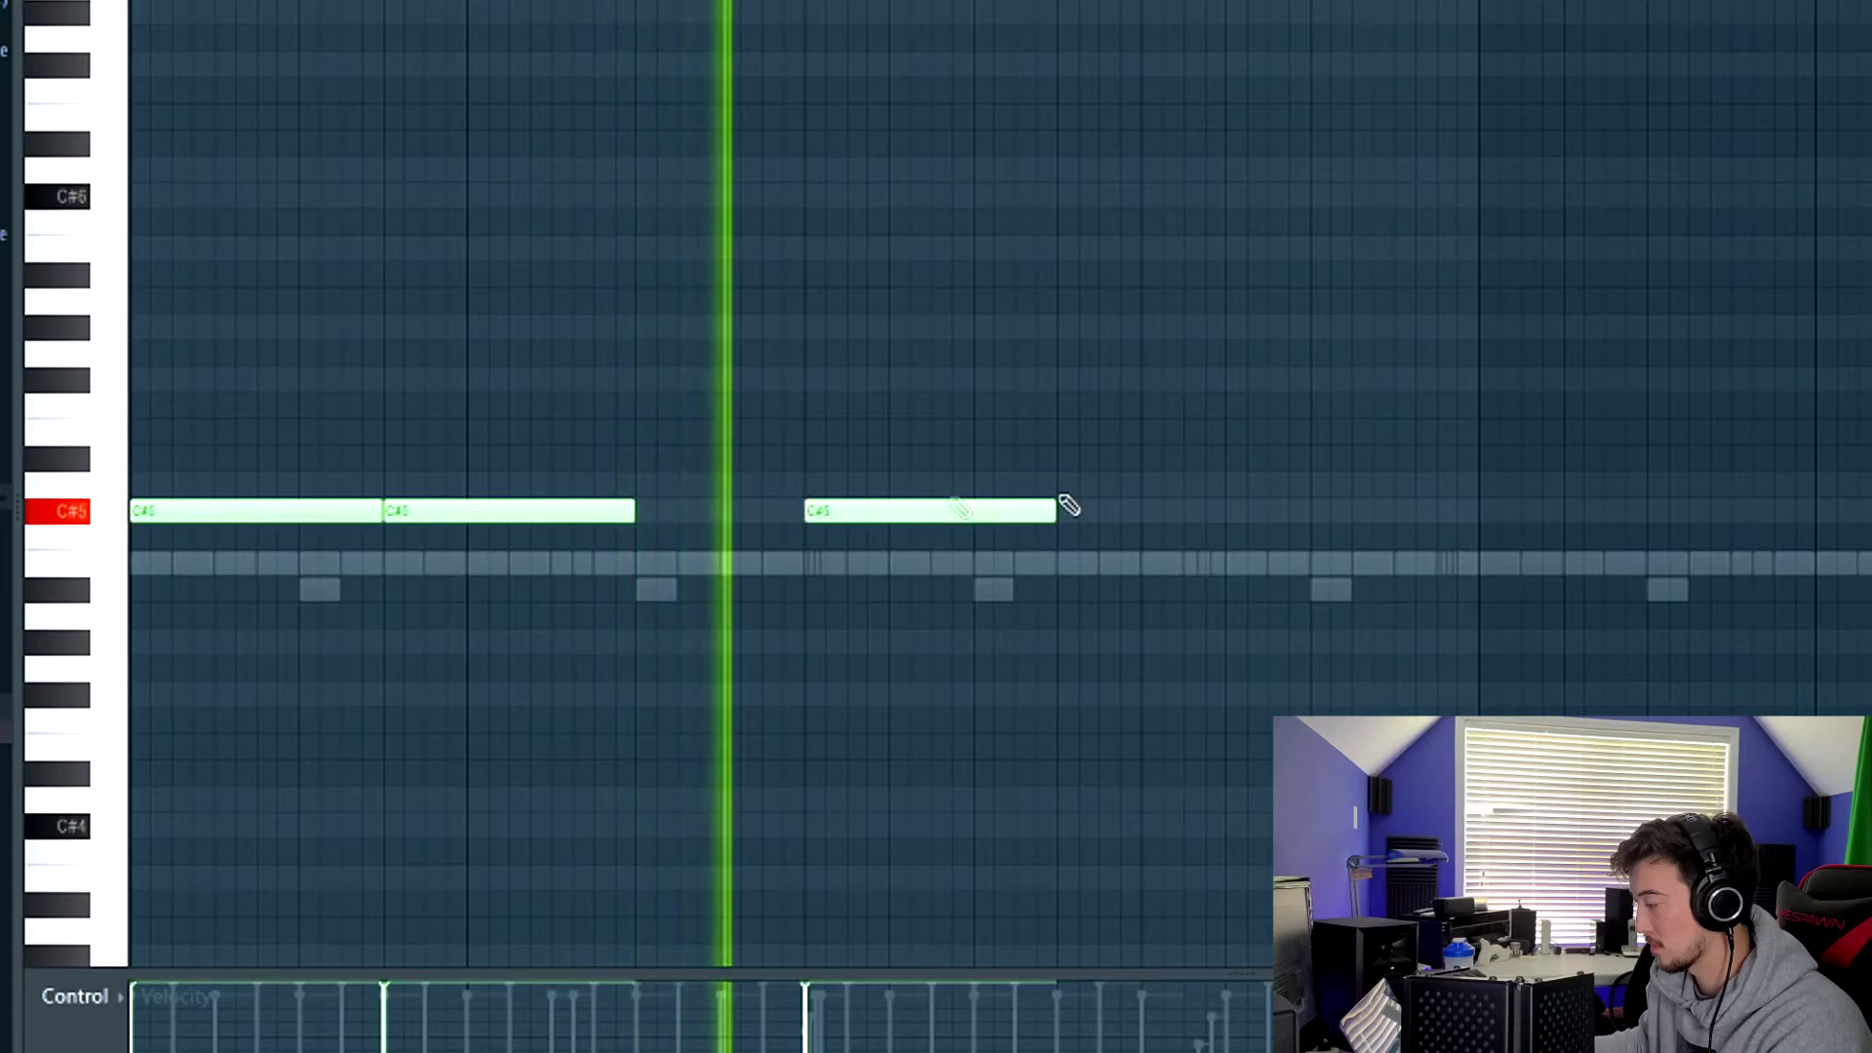
{"action": "left_click", "coordinate": [1088, 512]}
{"action": "left_click_drag", "start_coordinate": [1088, 512], "coordinate": [1061, 510]}
{"action": "left_click_drag", "start_coordinate": [910, 447], "coordinate": [1141, 510]}
{"action": "key", "text": "shift+Up"}
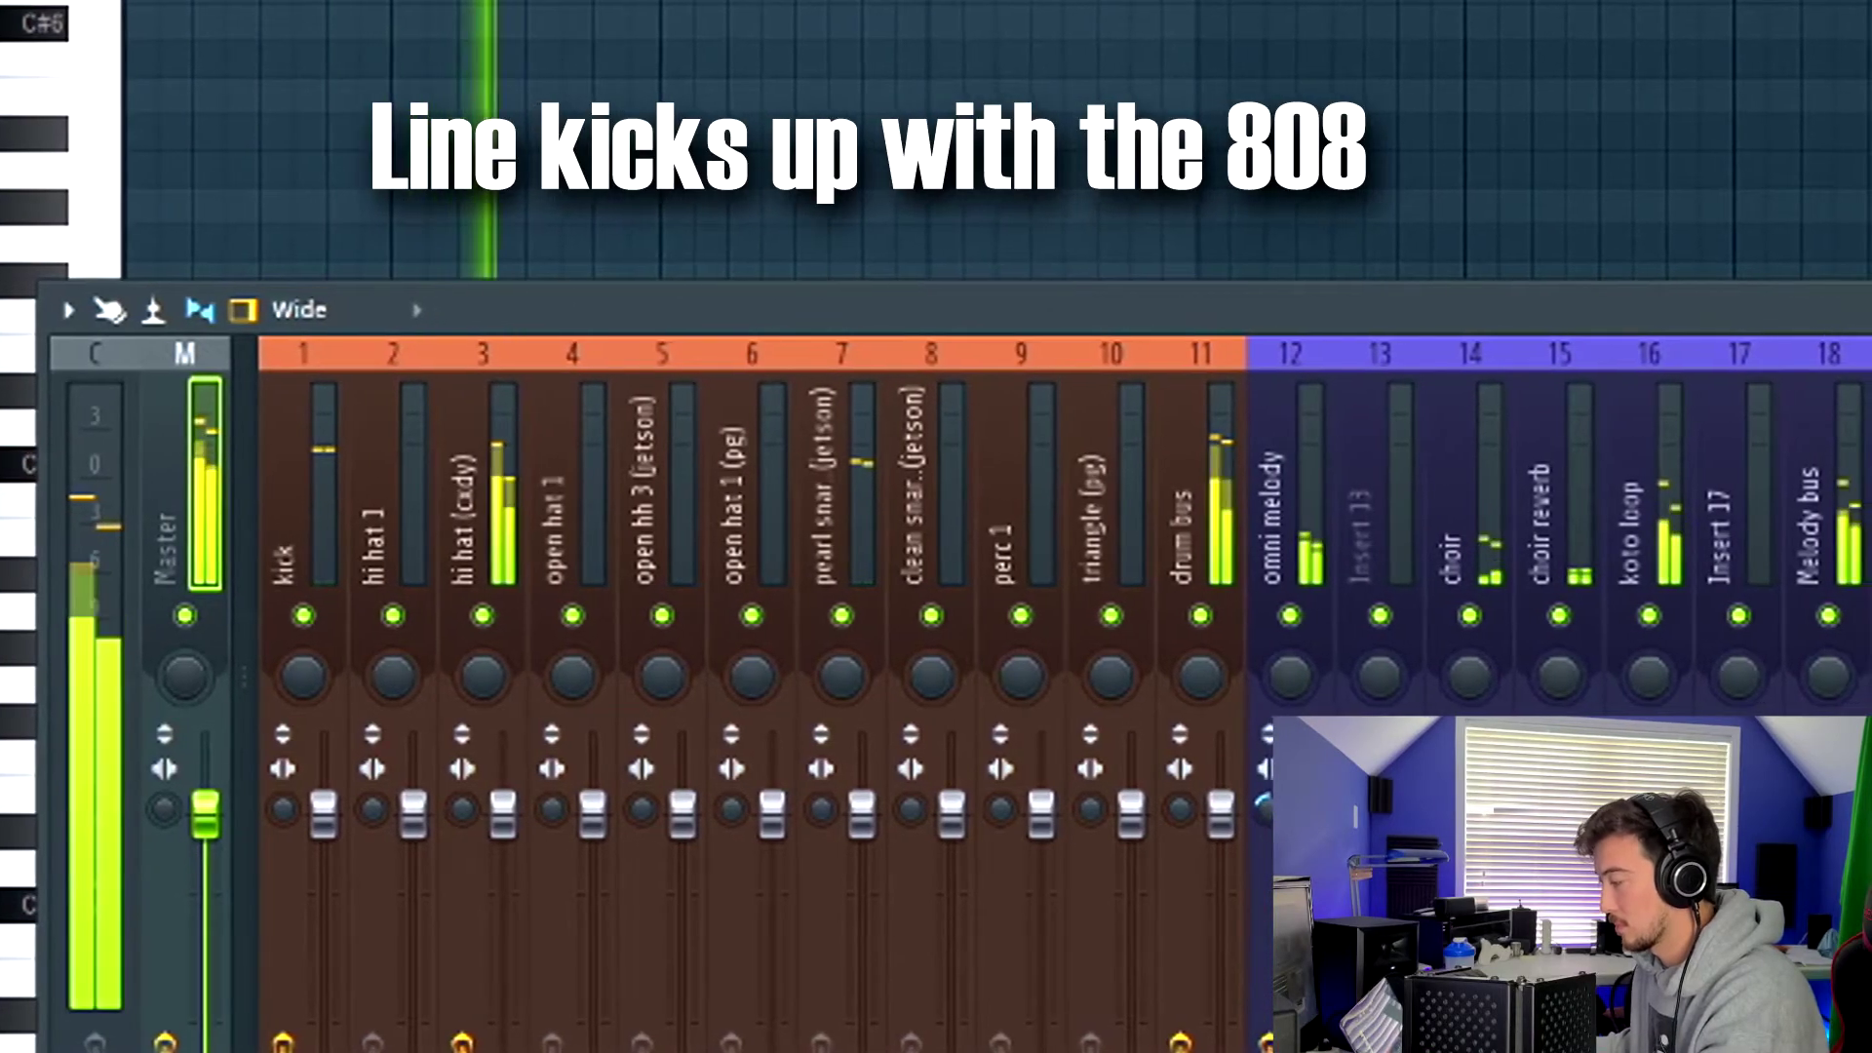
Close the mixer and shorten the selected long kick notes to short hits at the starts of the 808 notes
{"action": "key", "text": "F9"}
{"action": "left_click_drag", "start_coordinate": [413, 466], "coordinate": [1443, 356]}
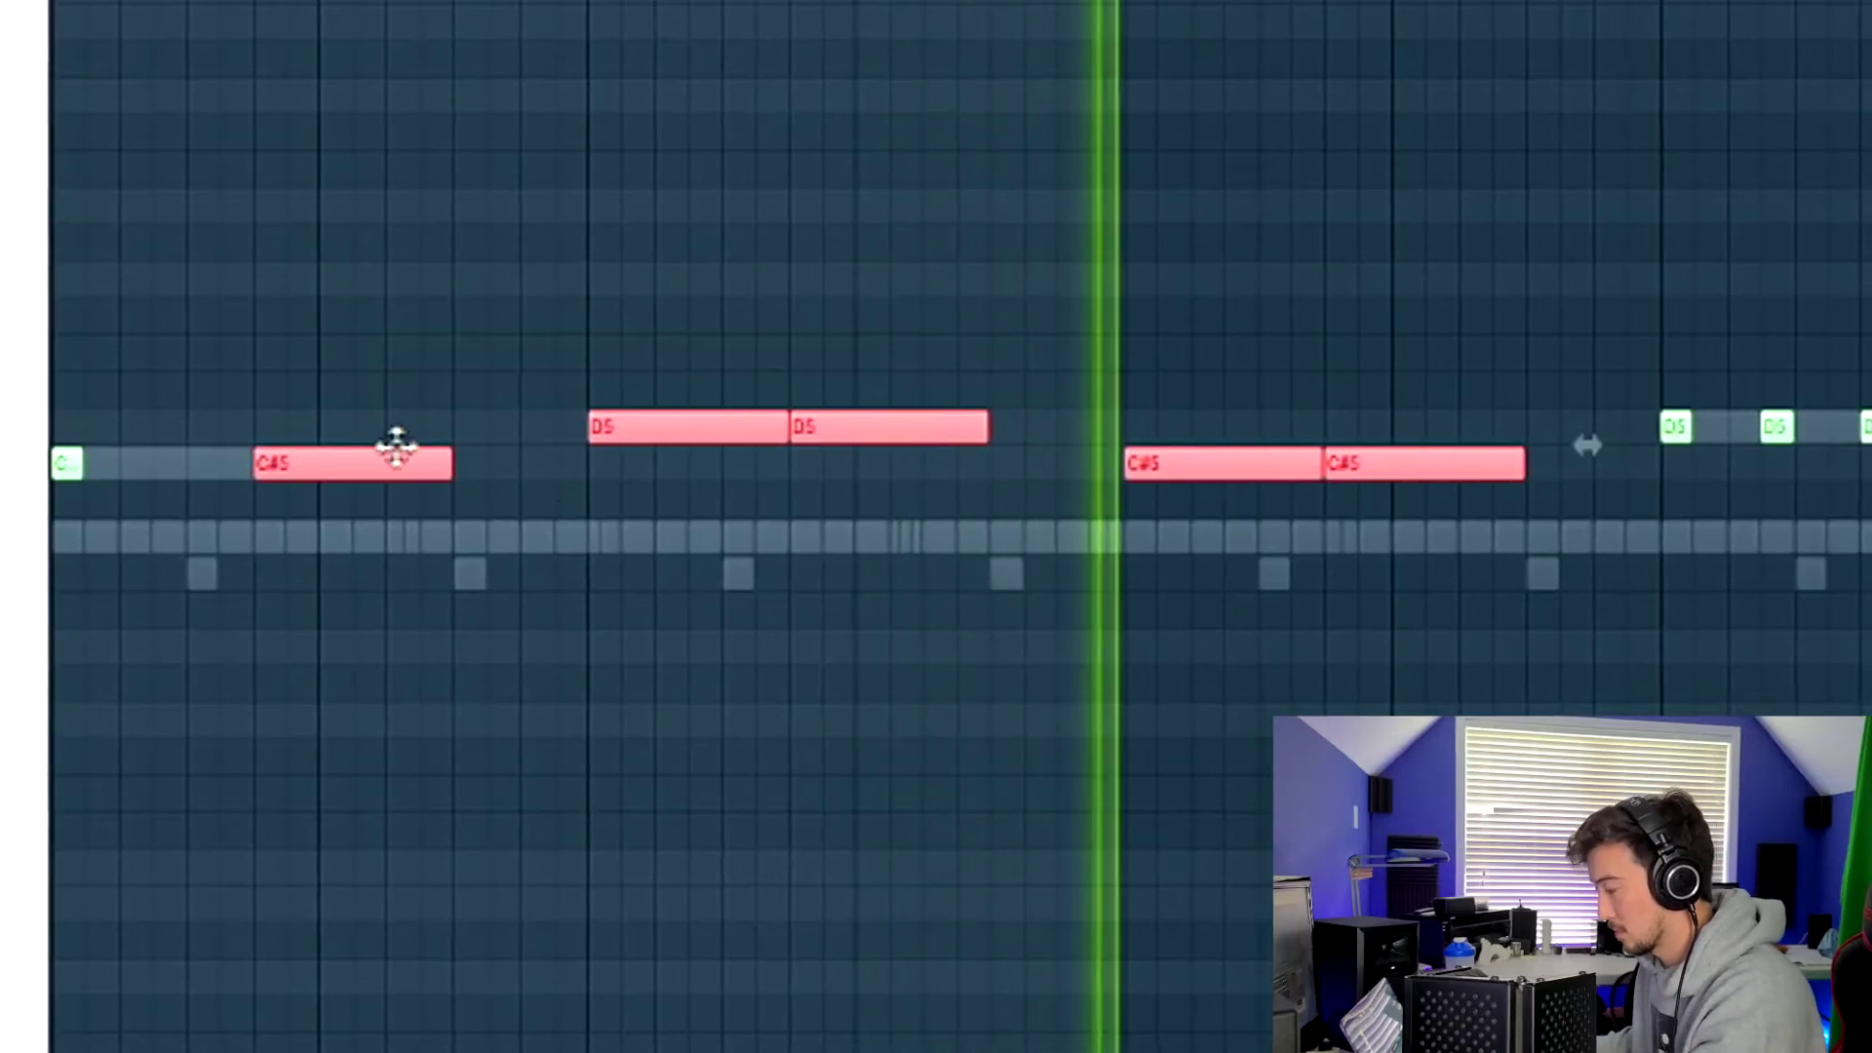
{"action": "left_click_drag", "start_coordinate": [439, 466], "coordinate": [253, 522]}
Switch the piano roll to Open Hat 1 and place open hat notes on the first two 808 hits
{"action": "right_click", "coordinate": [373, 107]}
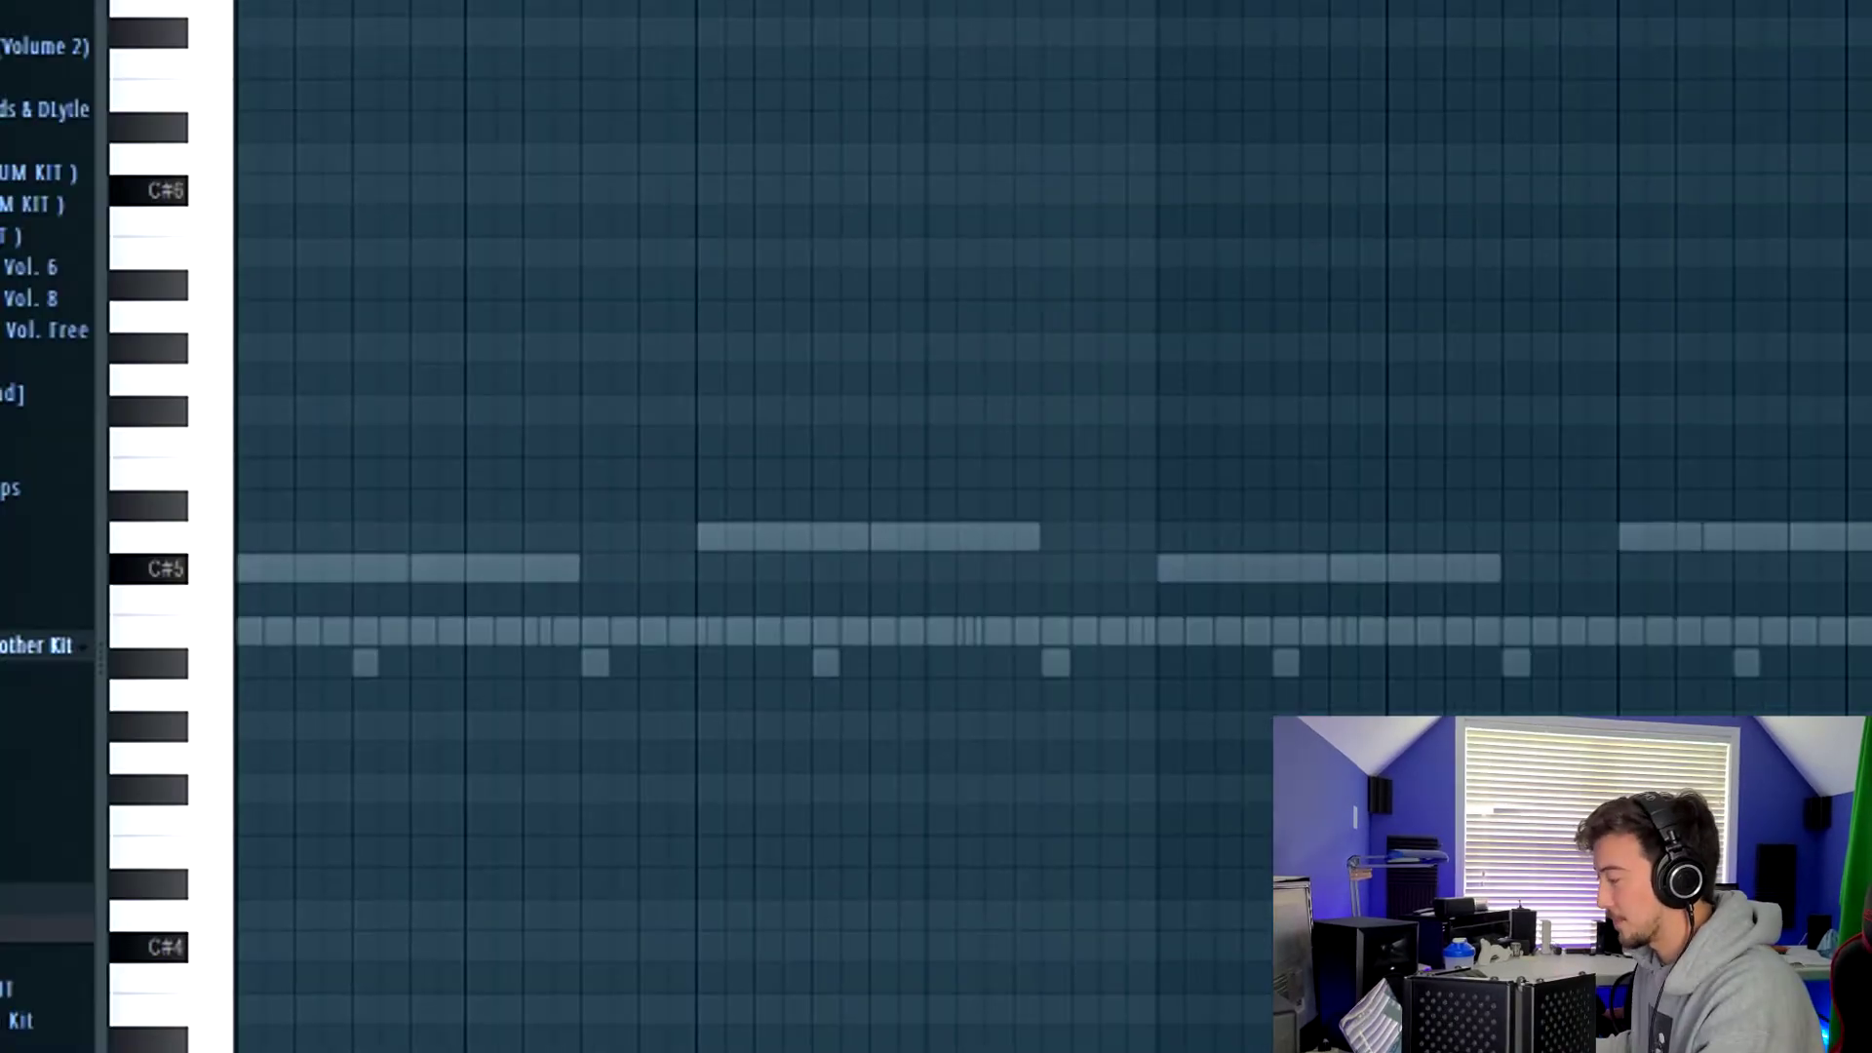
{"action": "left_click", "coordinate": [829, 2]}
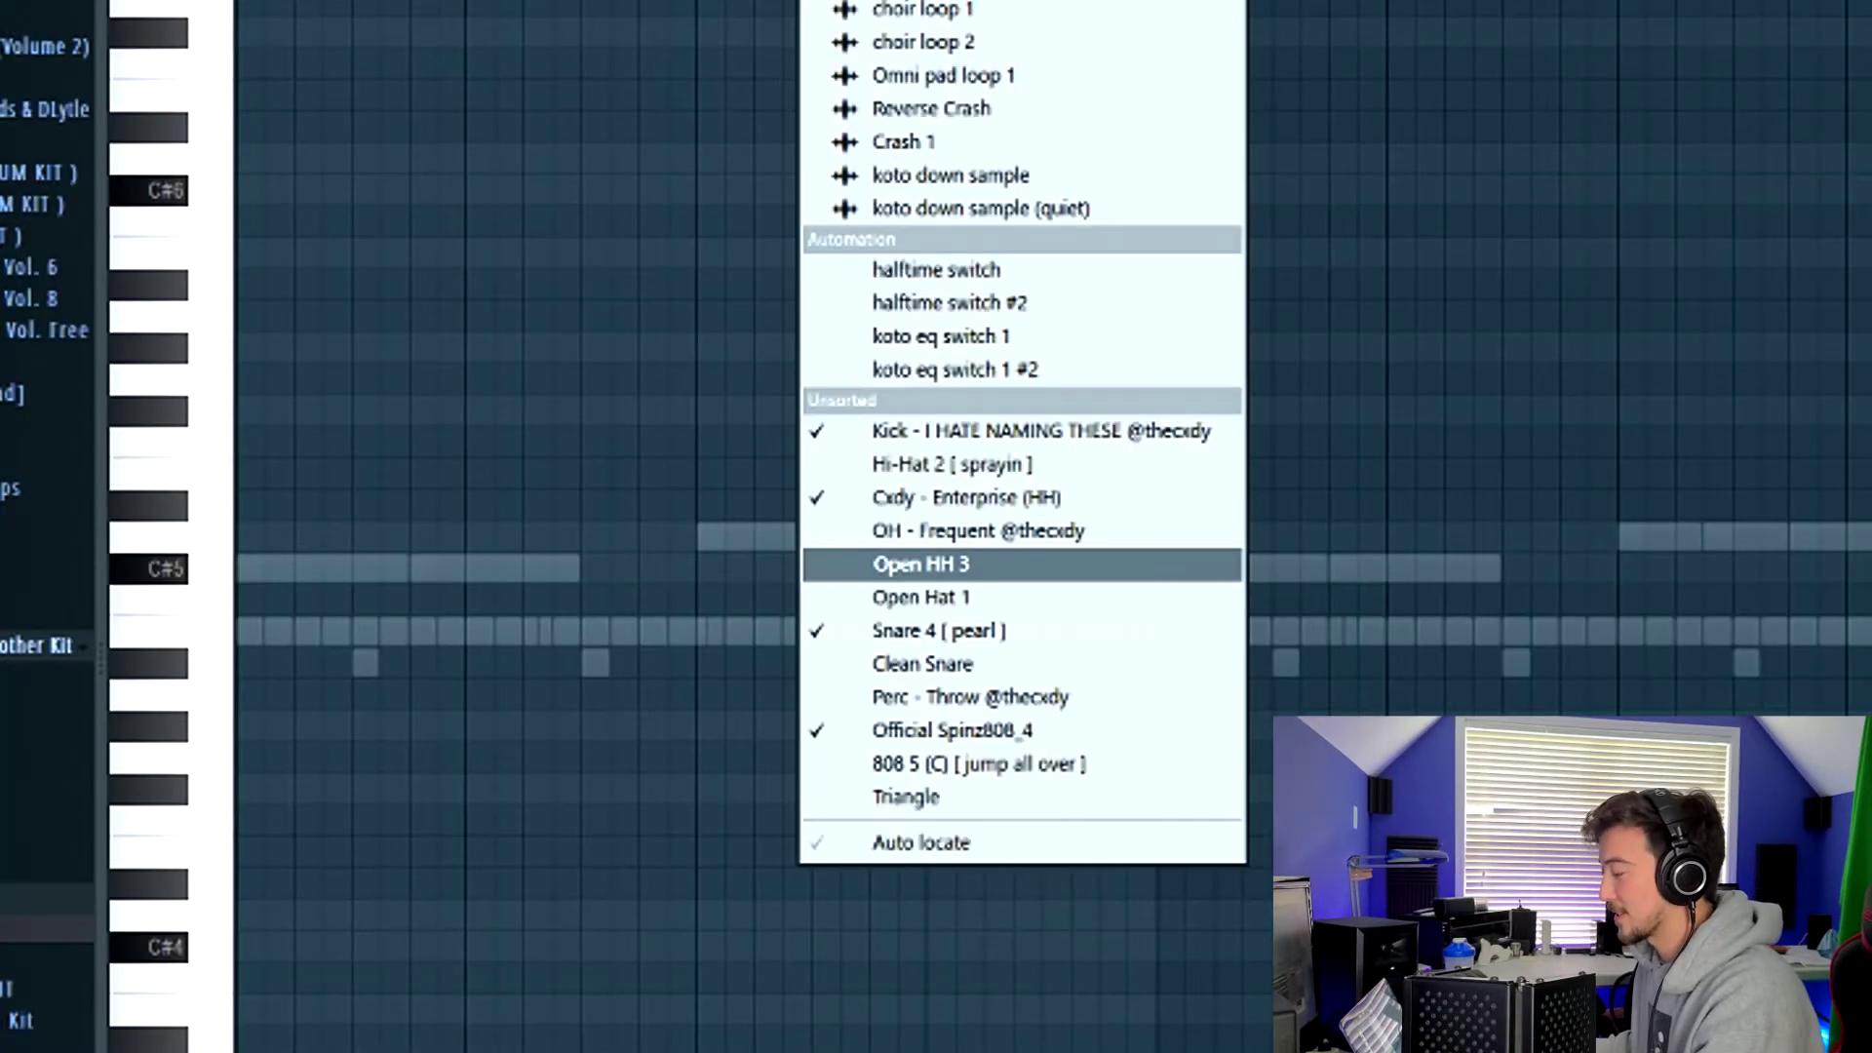
{"action": "left_click", "coordinate": [1029, 611]}
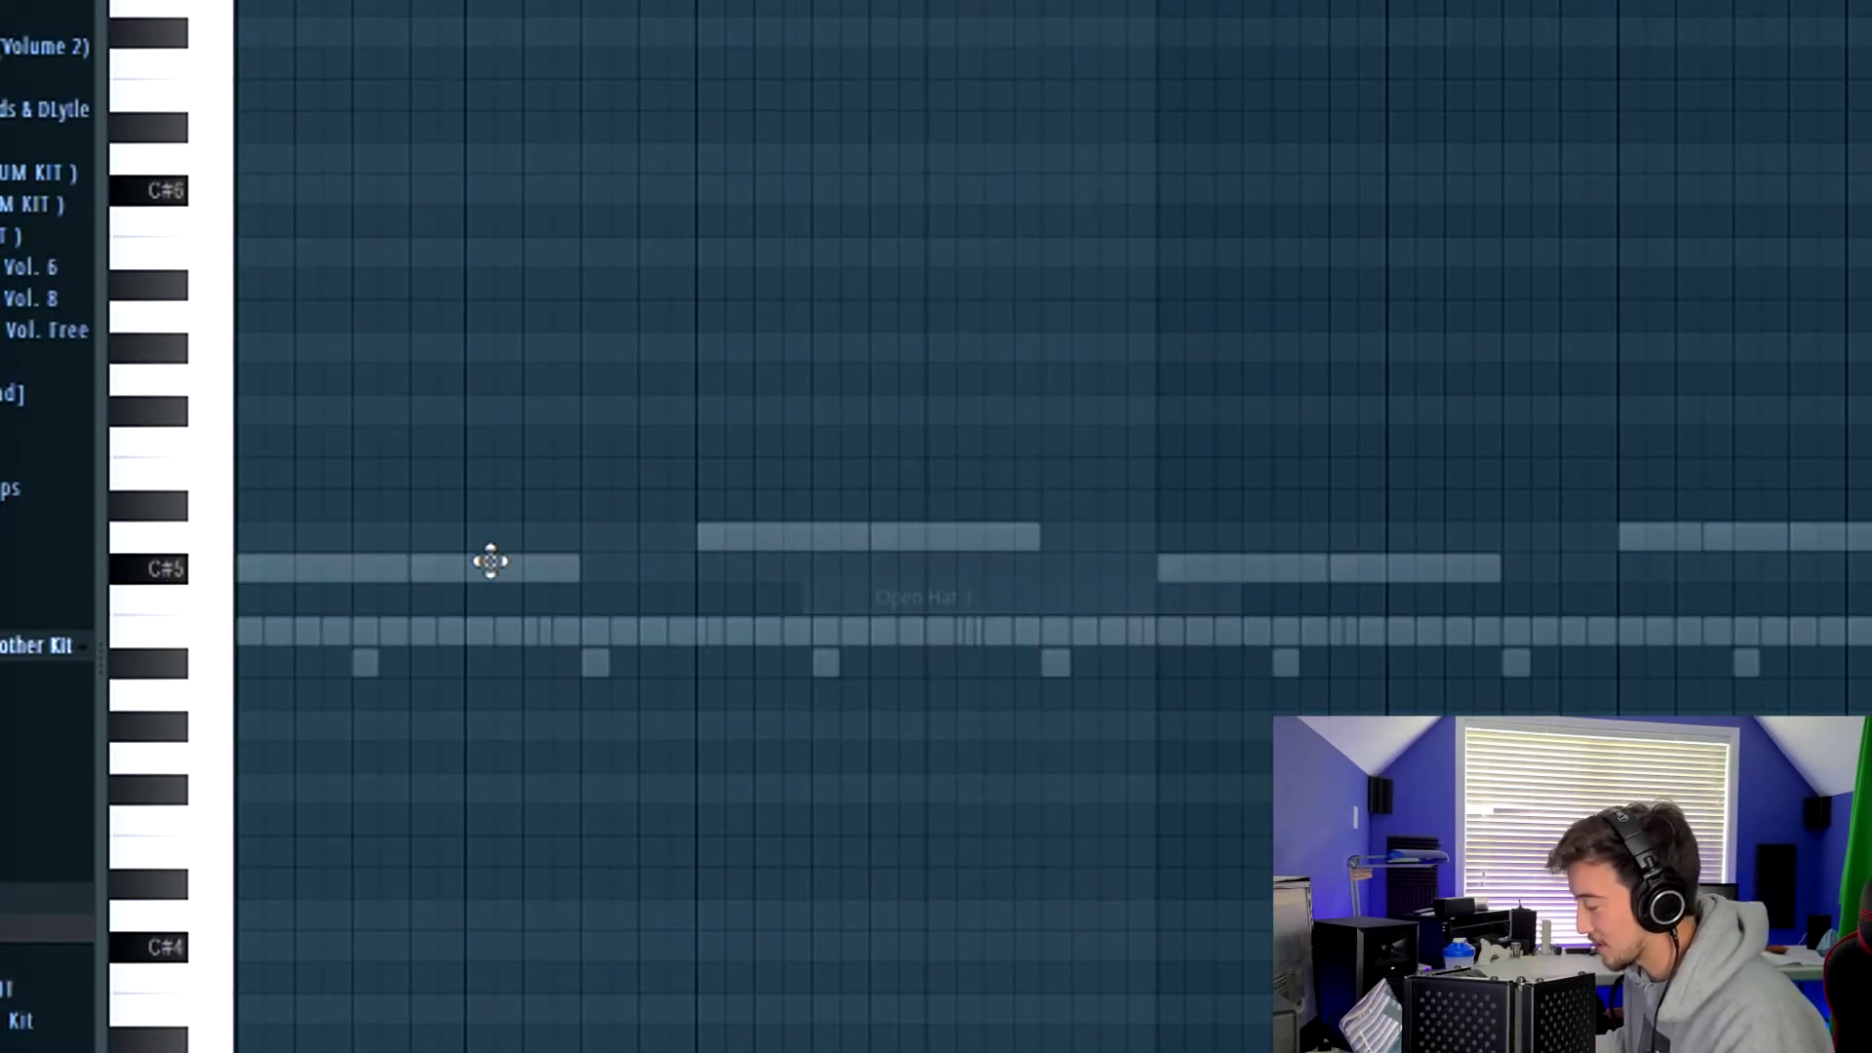
{"action": "key", "text": "space"}
{"action": "left_click_drag", "start_coordinate": [409, 567], "coordinate": [351, 585]}
{"action": "left_click", "coordinate": [410, 536]}
{"action": "key", "text": "space"}
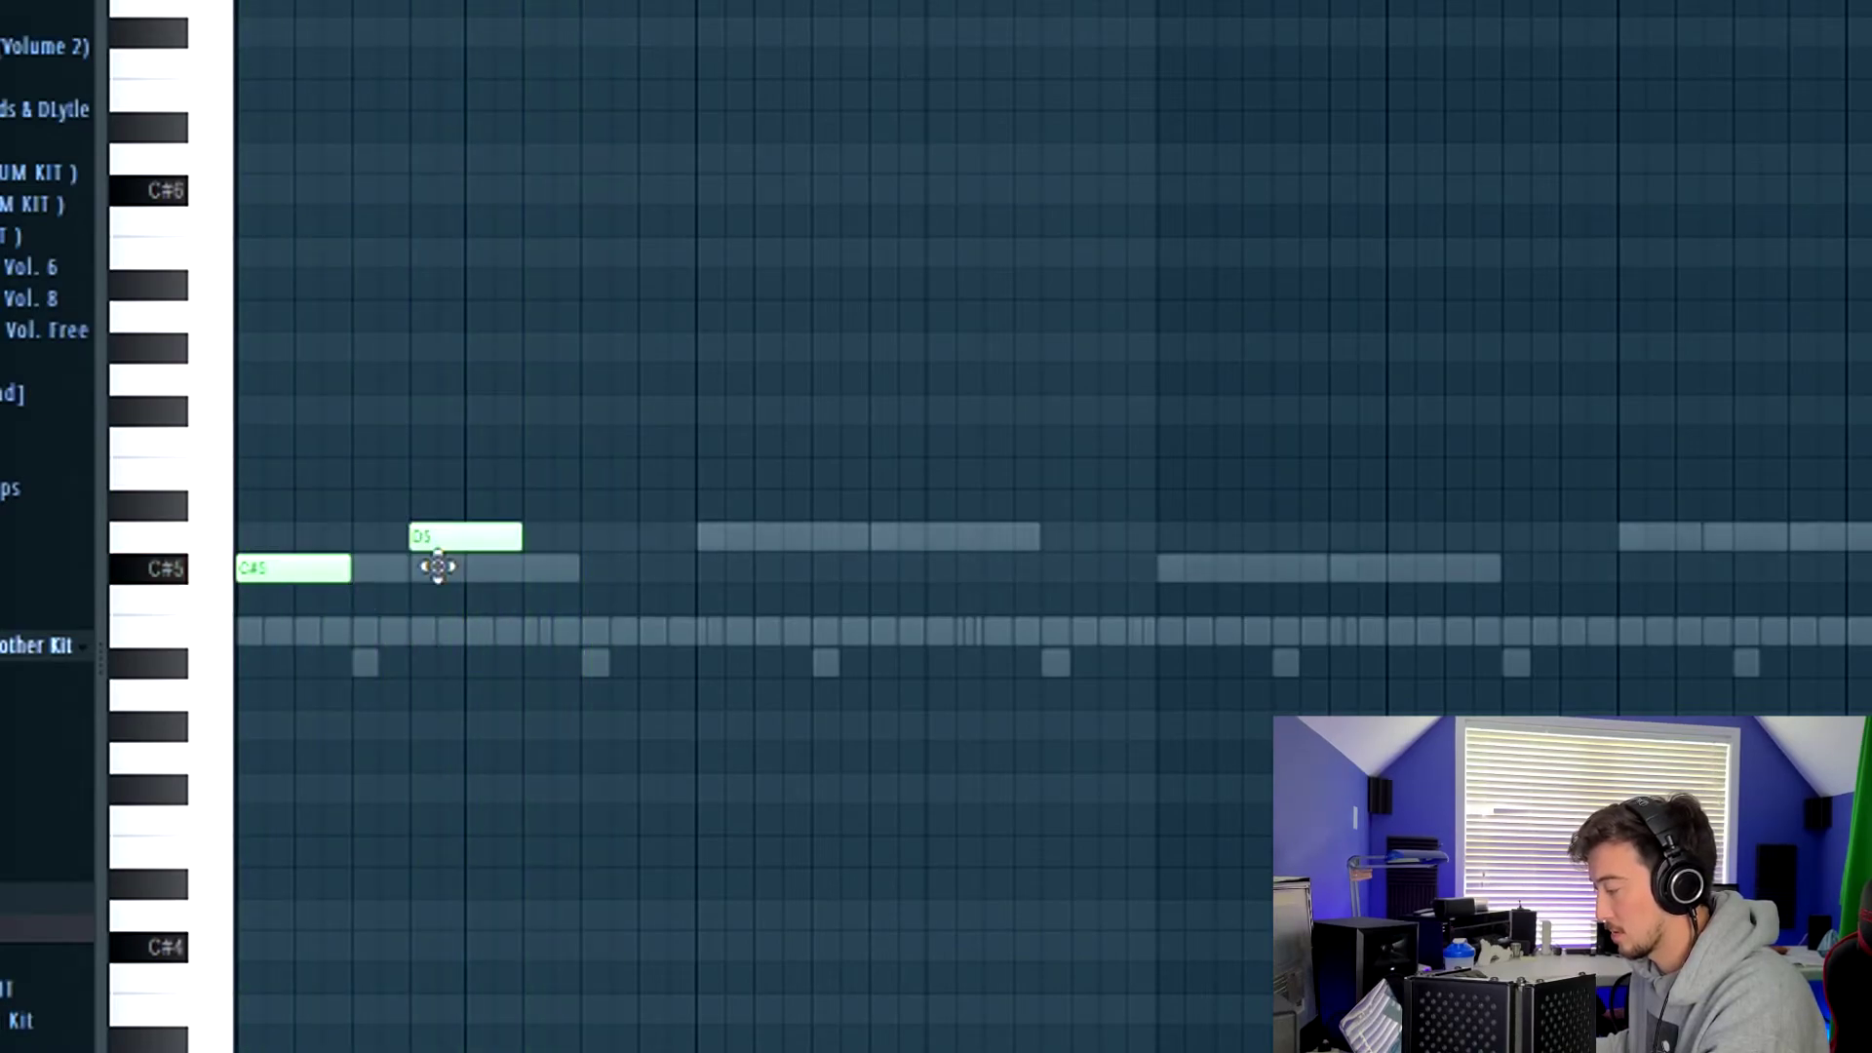
Lower the second open hat note to C#5 and add two D5 open hat notes on the bar 3 808 hits
{"action": "key", "text": "space"}
{"action": "left_click_drag", "start_coordinate": [698, 497], "coordinate": [726, 543]}
{"action": "left_click_drag", "start_coordinate": [871, 502], "coordinate": [876, 538]}
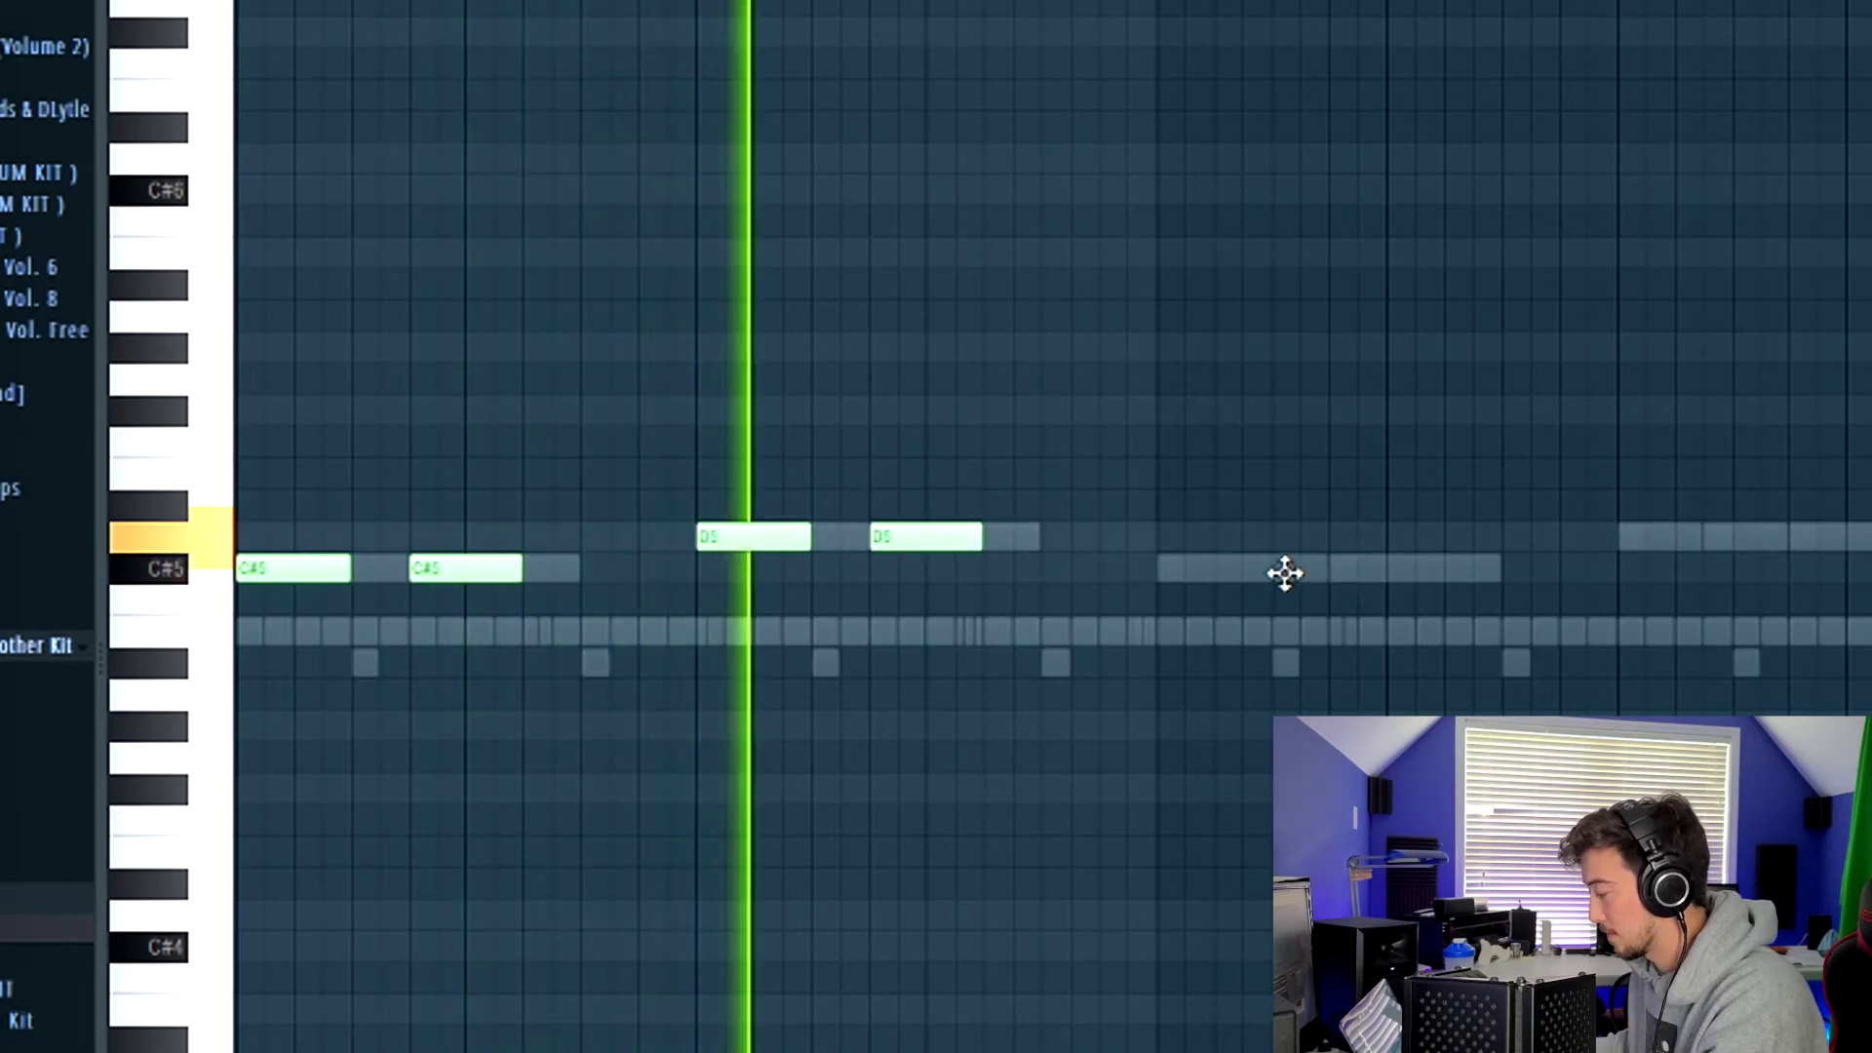
Add open hat notes on the remaining 808 hits, using C#5 in bar 5 and D5 in bar 7
{"action": "left_click", "coordinate": [1171, 570]}
{"action": "left_click", "coordinate": [1340, 547]}
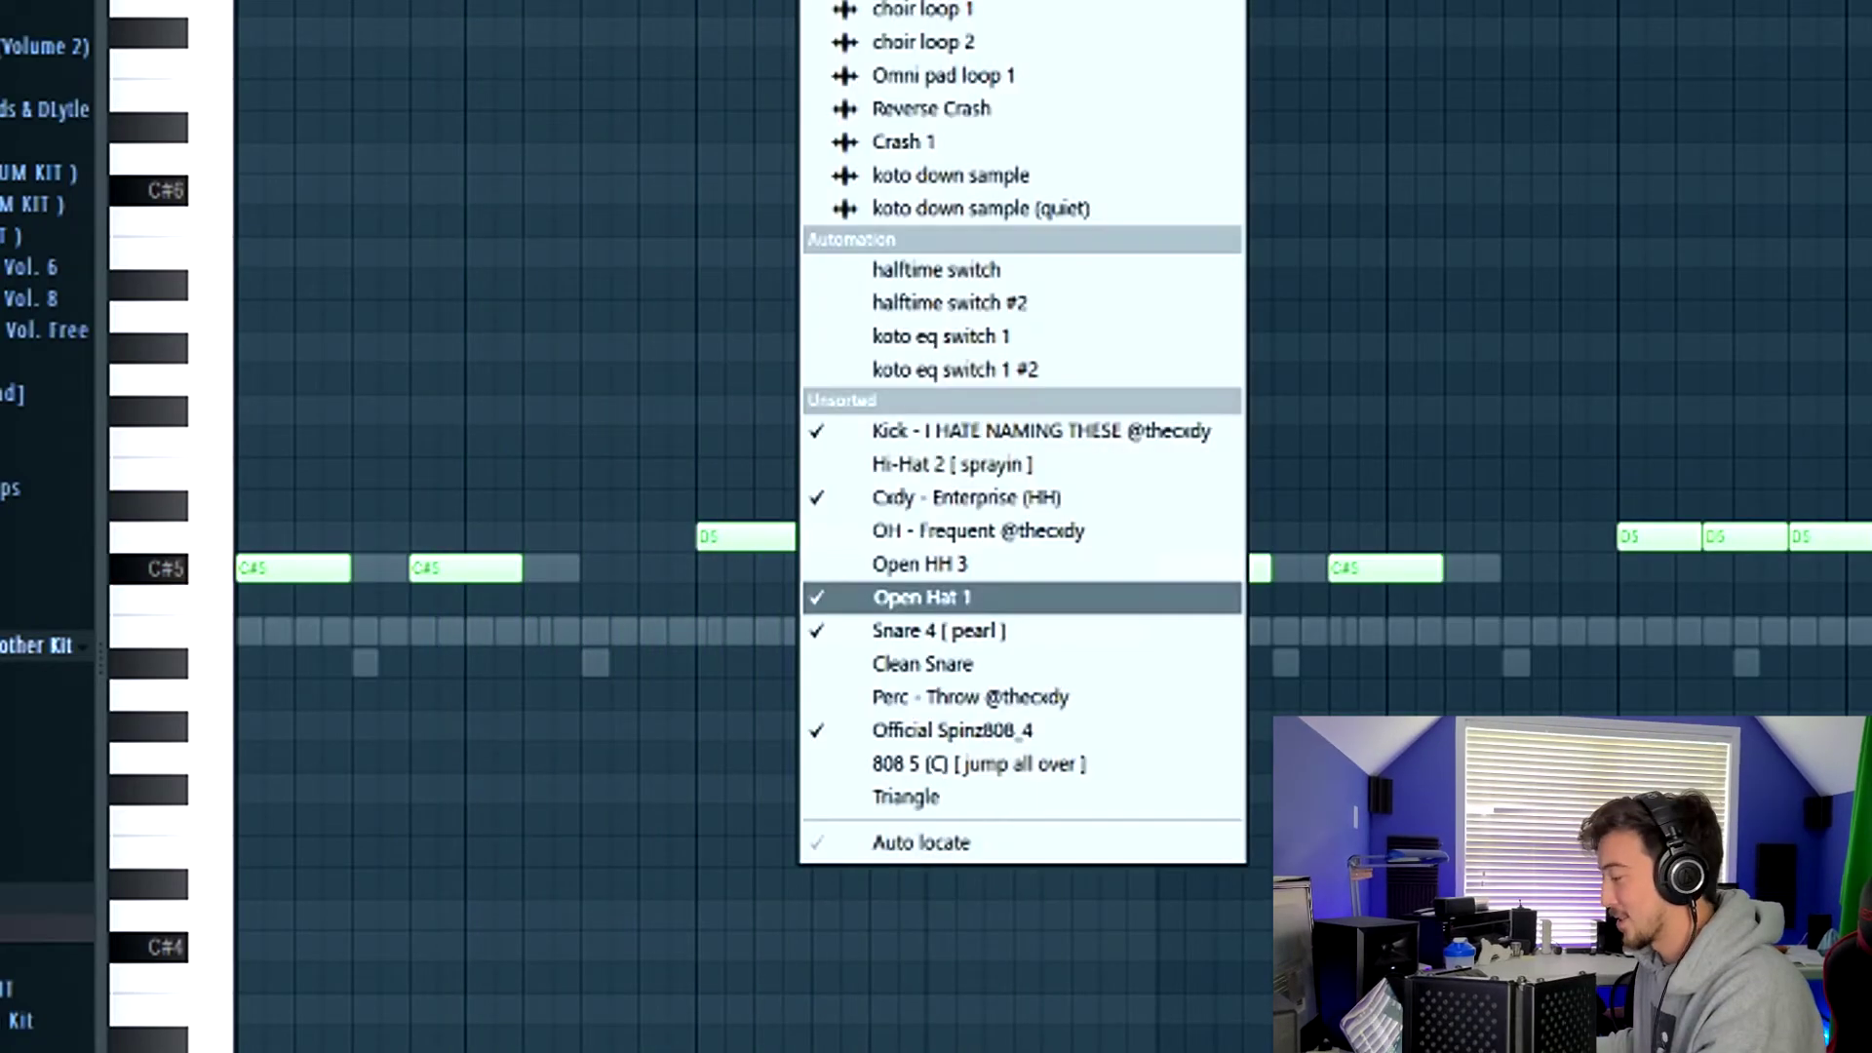
Switch the piano roll to Triangle and lower the velocities of the last notes in the short note run
{"action": "left_click", "coordinate": [957, 798]}
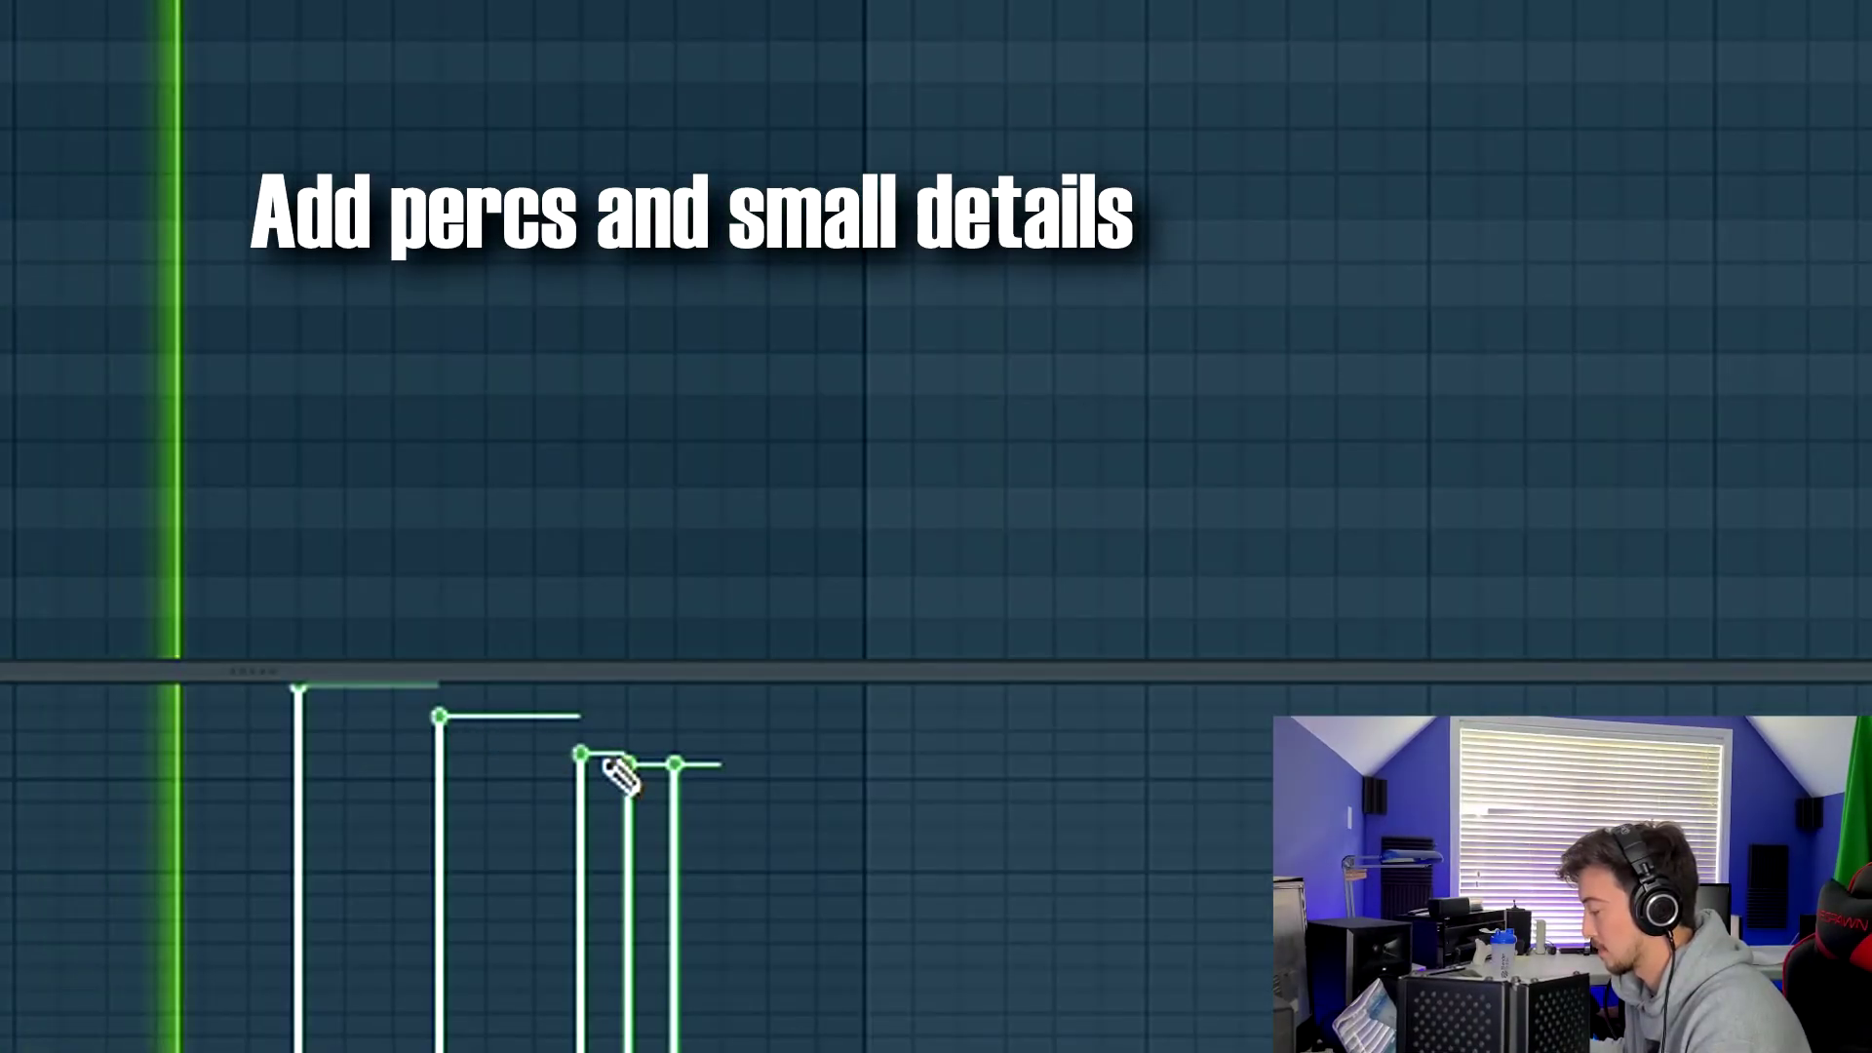
{"action": "left_click_drag", "start_coordinate": [620, 777], "coordinate": [682, 883]}
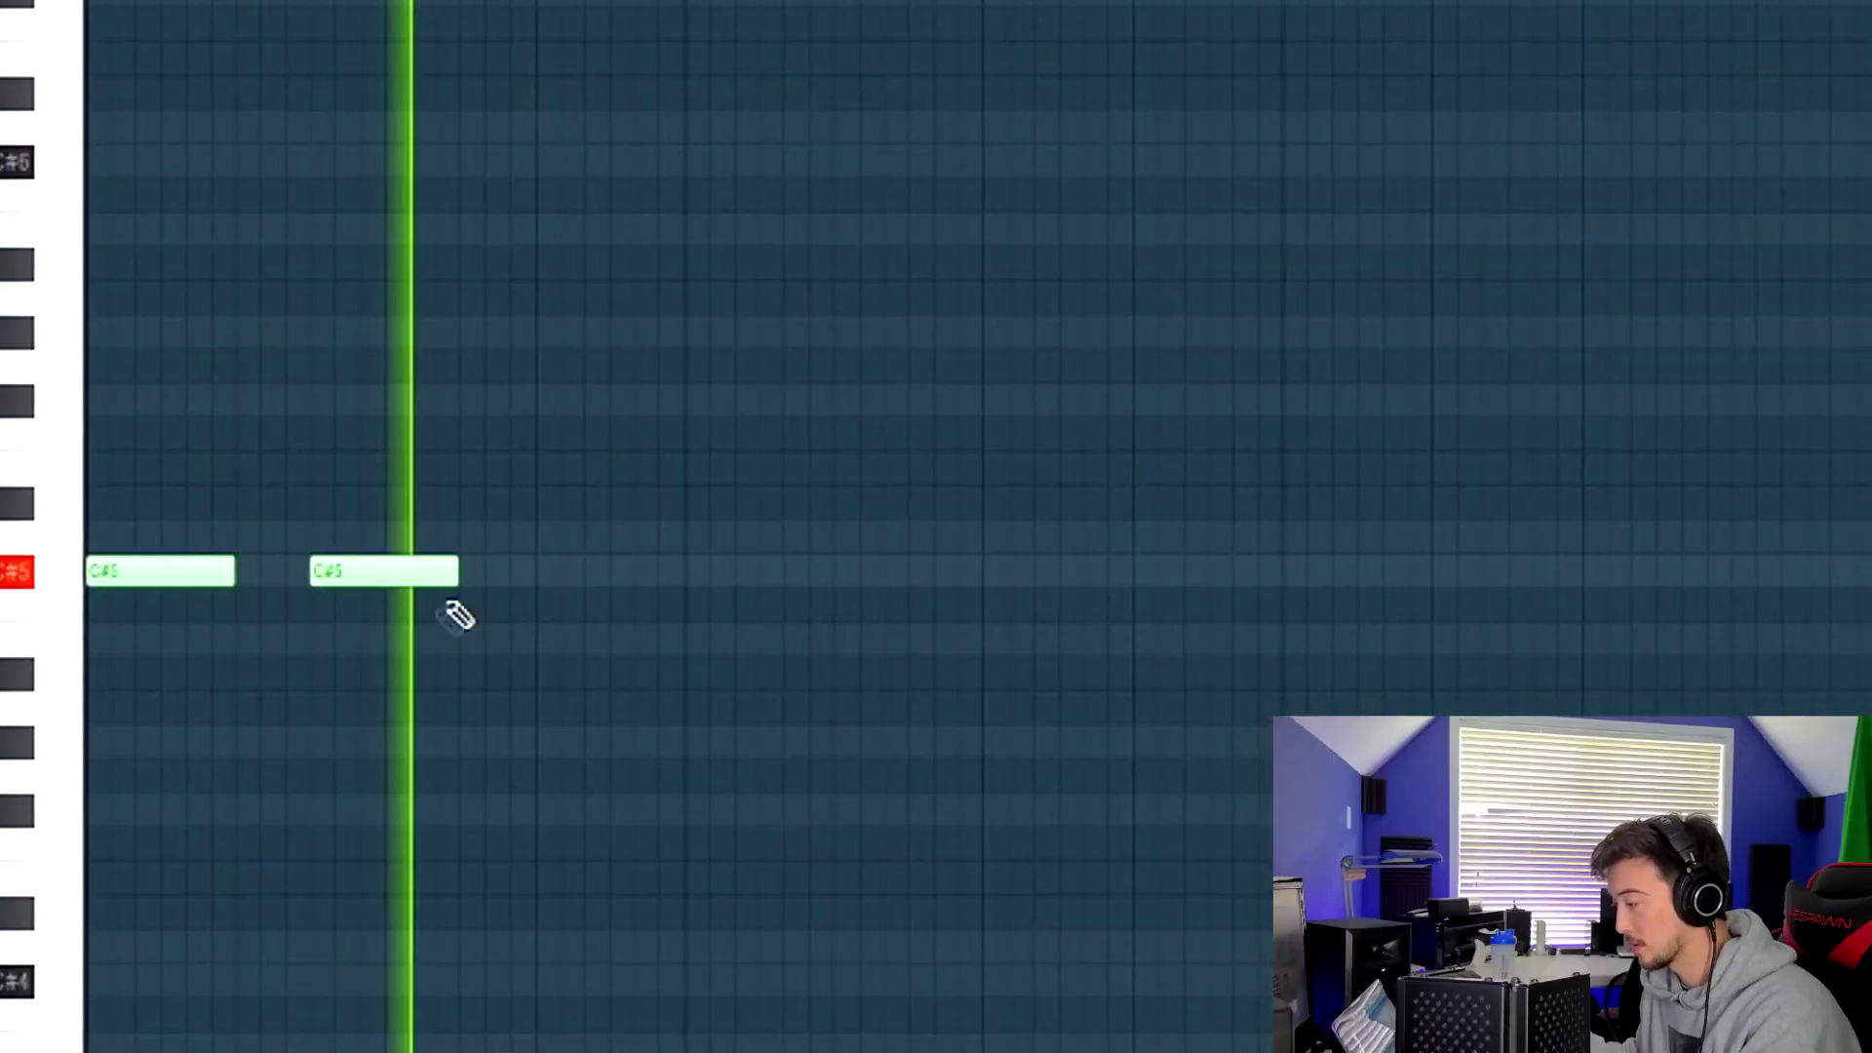
Extend the line of equal-length notes with further C#5 notes followed by three D5 notes, checking playback between placements
{"action": "left_click", "coordinate": [554, 571]}
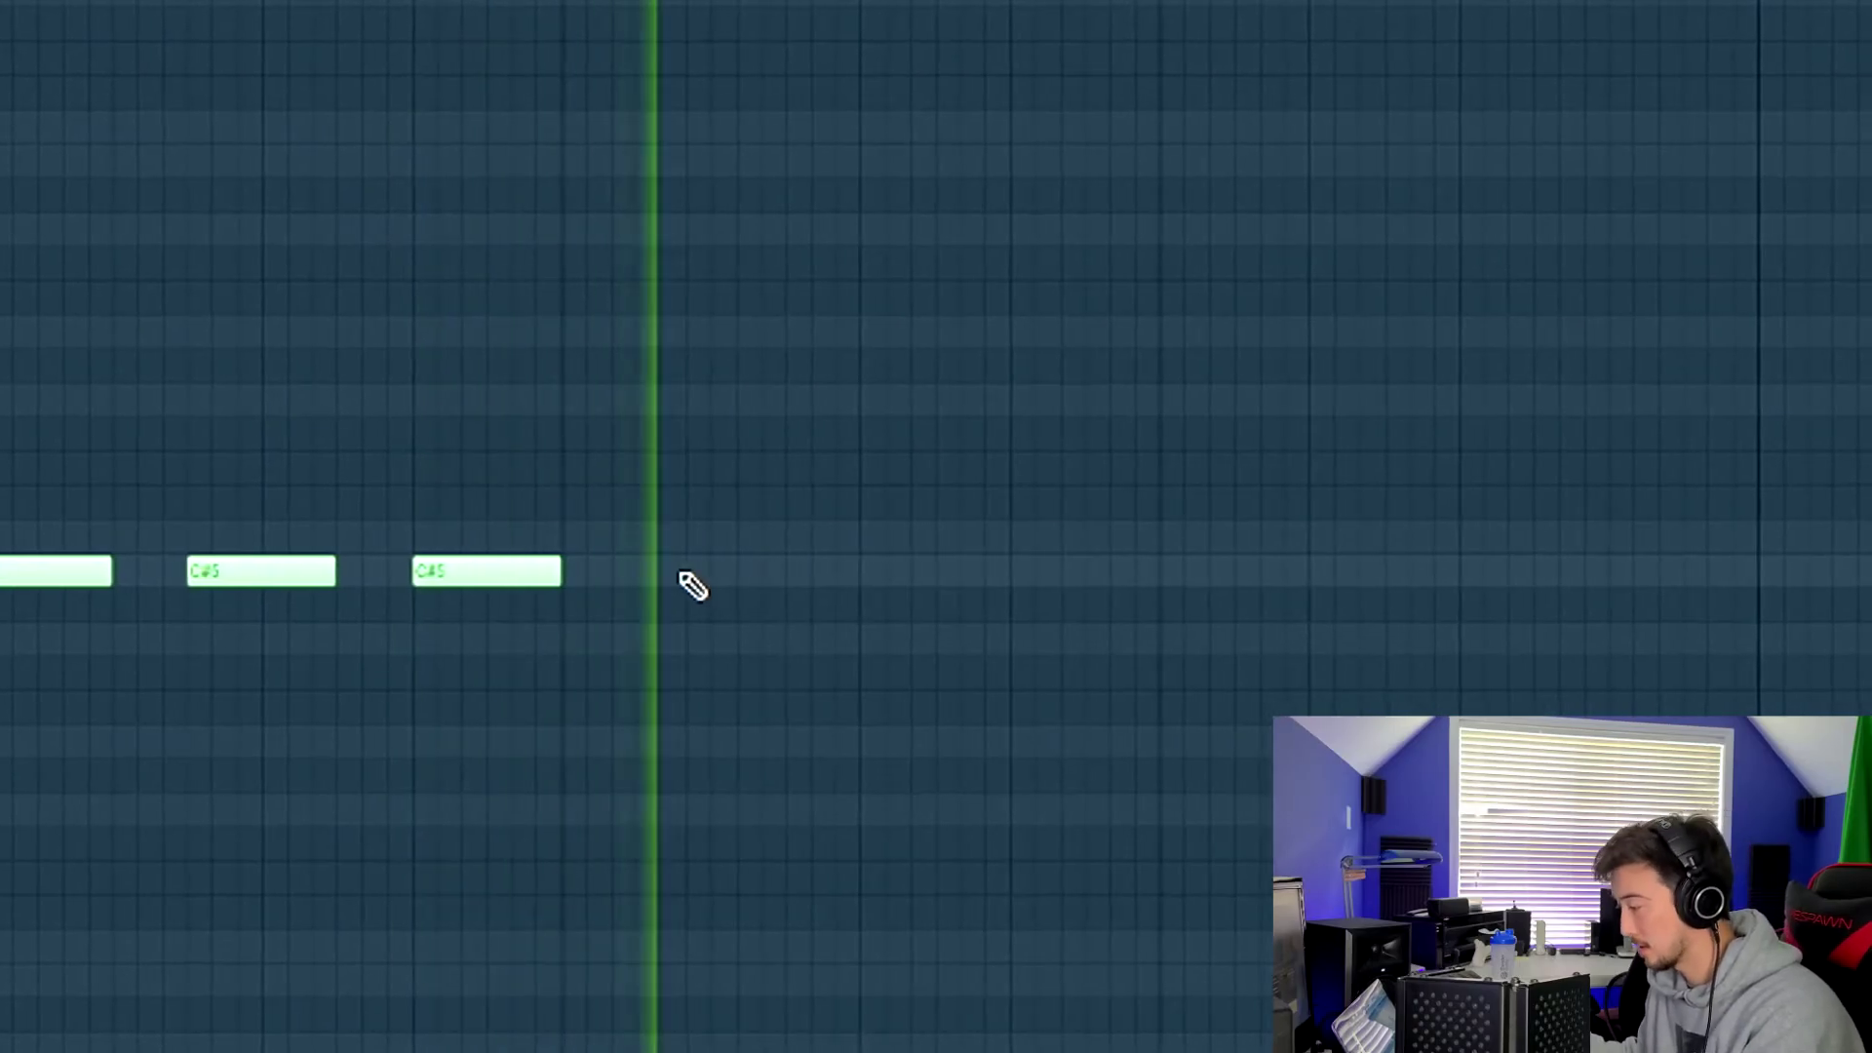
{"action": "left_click_drag", "start_coordinate": [679, 579], "coordinate": [698, 577]}
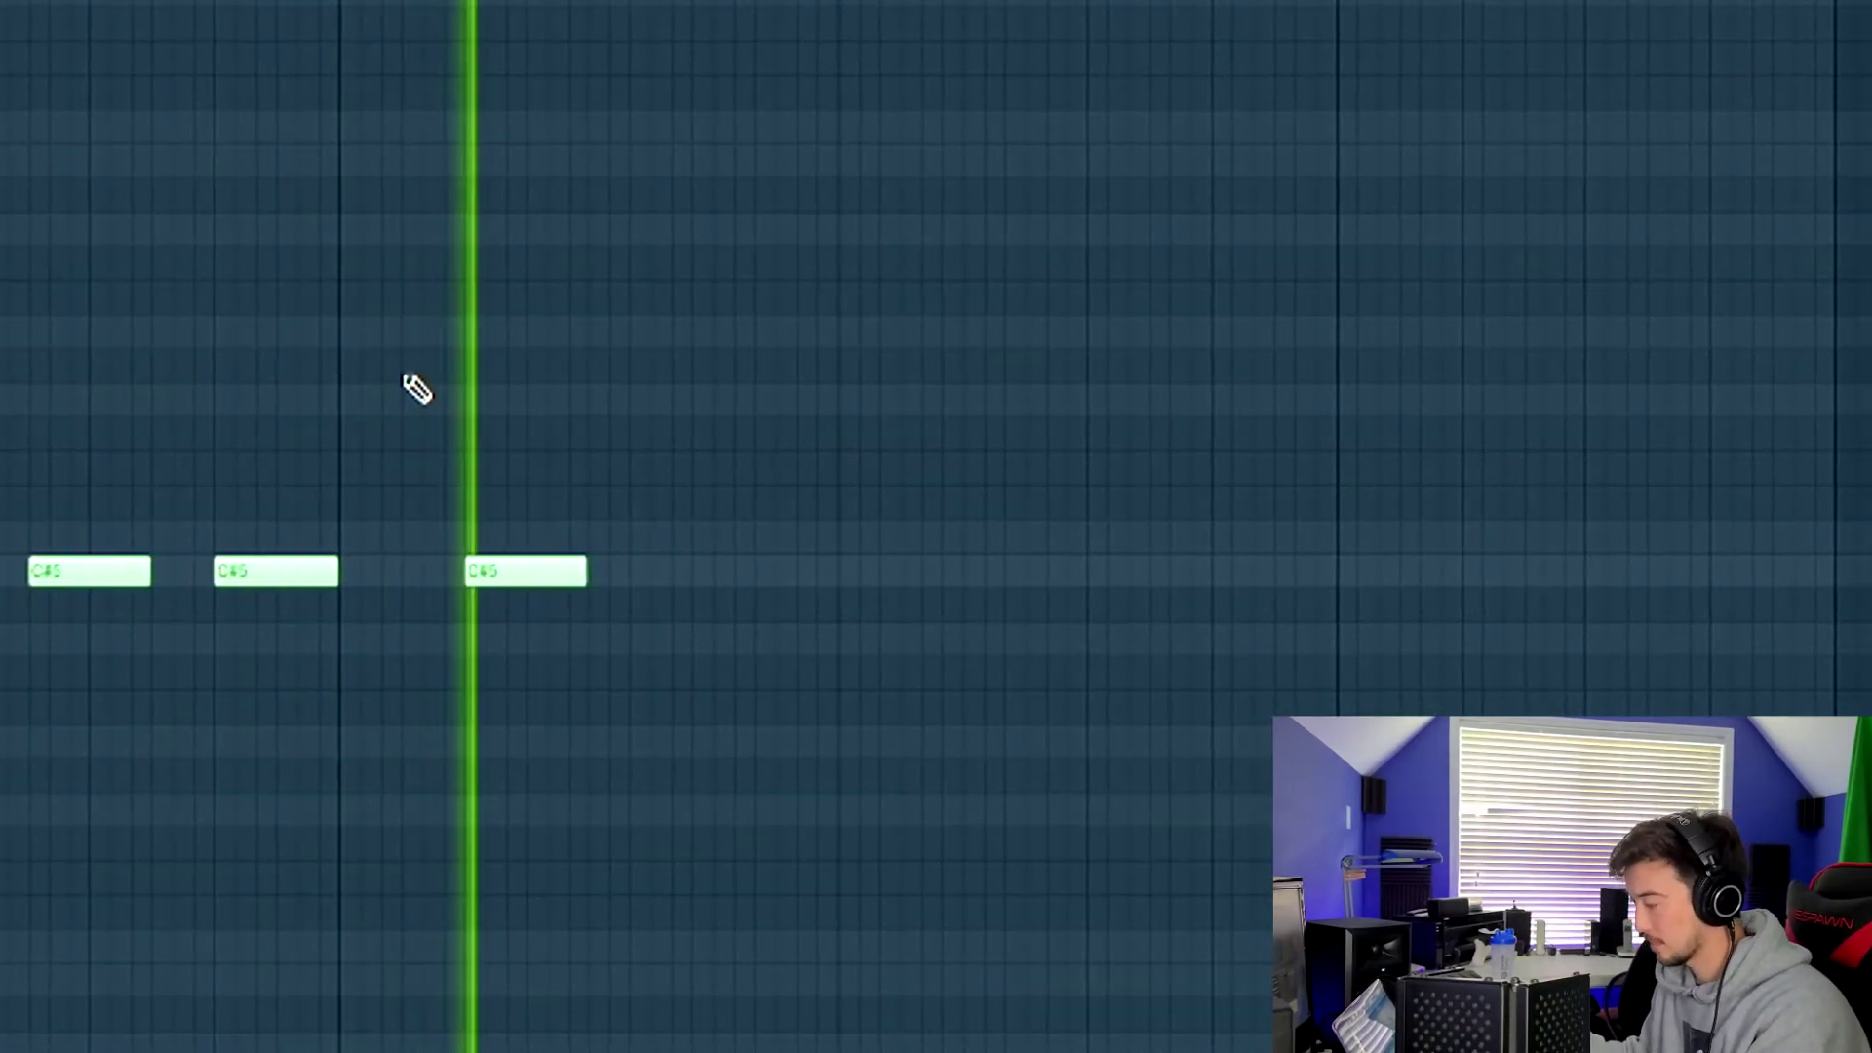
{"action": "key", "text": "space"}
{"action": "key", "text": "space"}
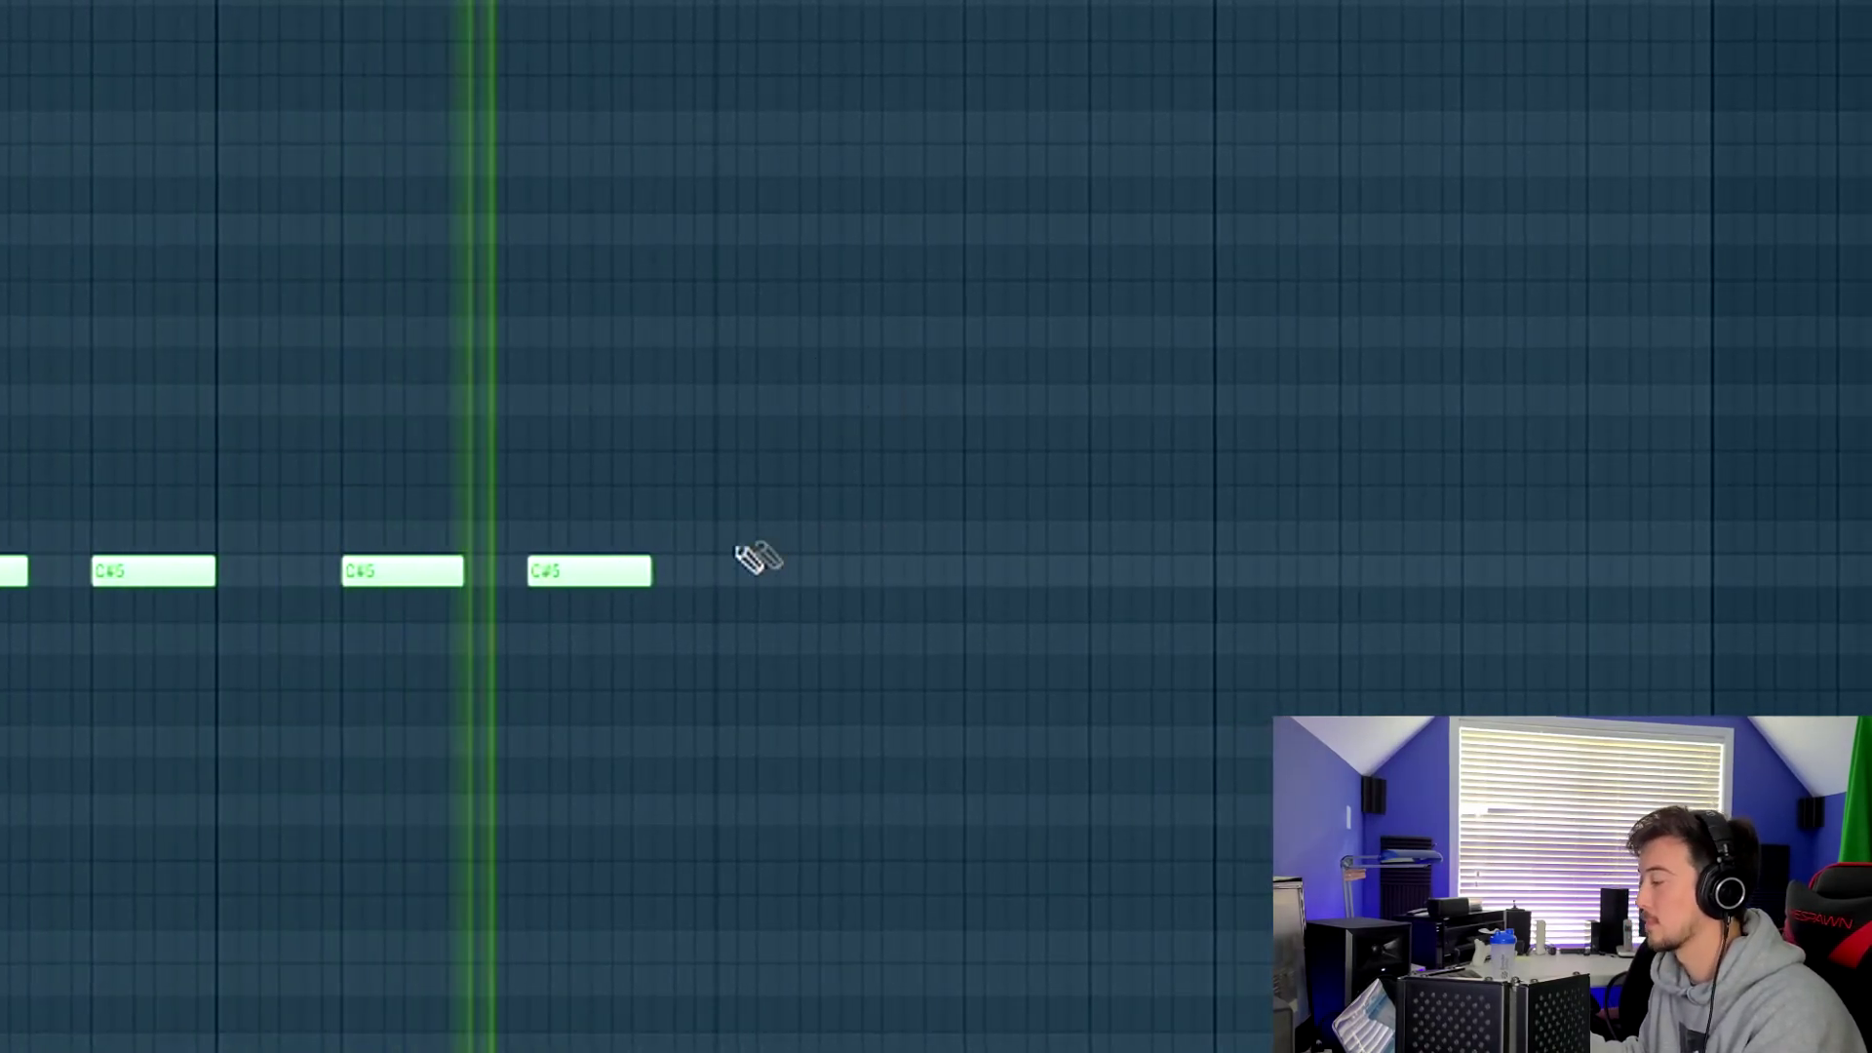
{"action": "left_click", "coordinate": [727, 537]}
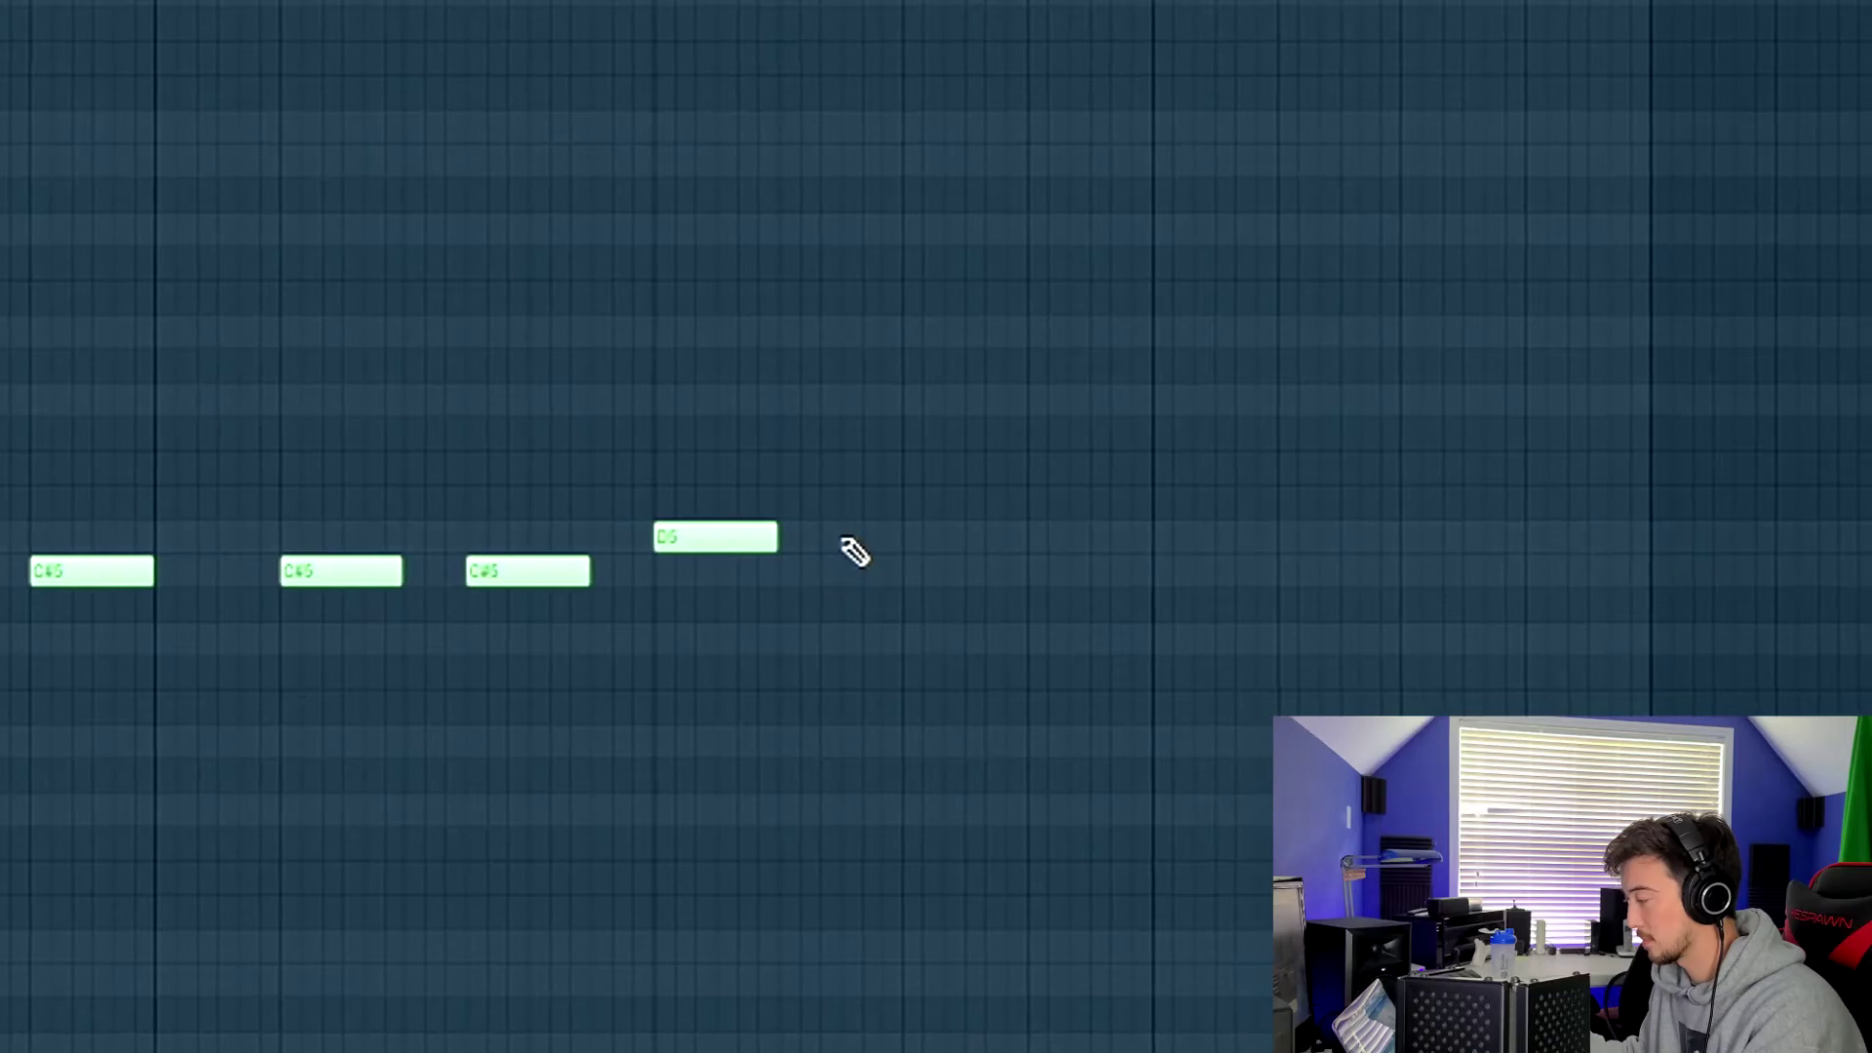
{"action": "left_click", "coordinate": [1015, 536]}
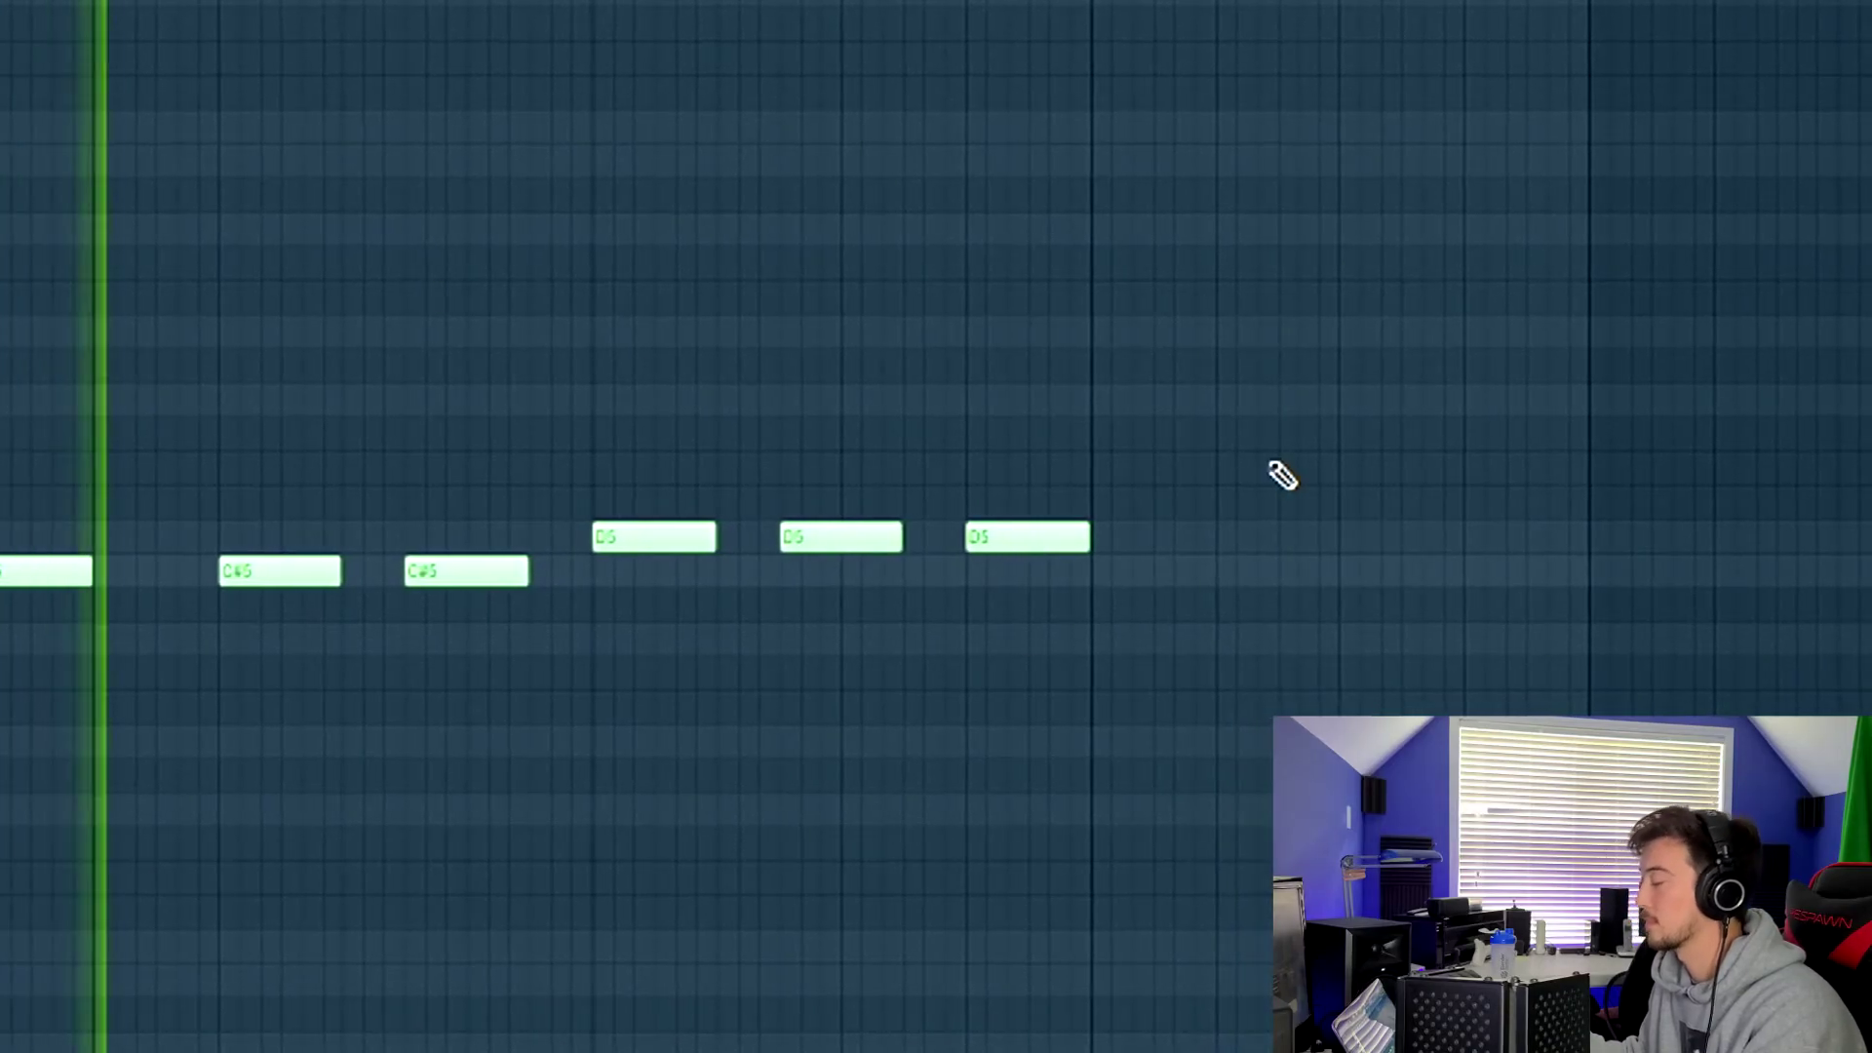
Select the playlist time range from bar 34 to bar 41, over the second koto low section
{"action": "scroll", "coordinate": [1184, 470], "scroll_direction": "up", "scroll_amount": 1}
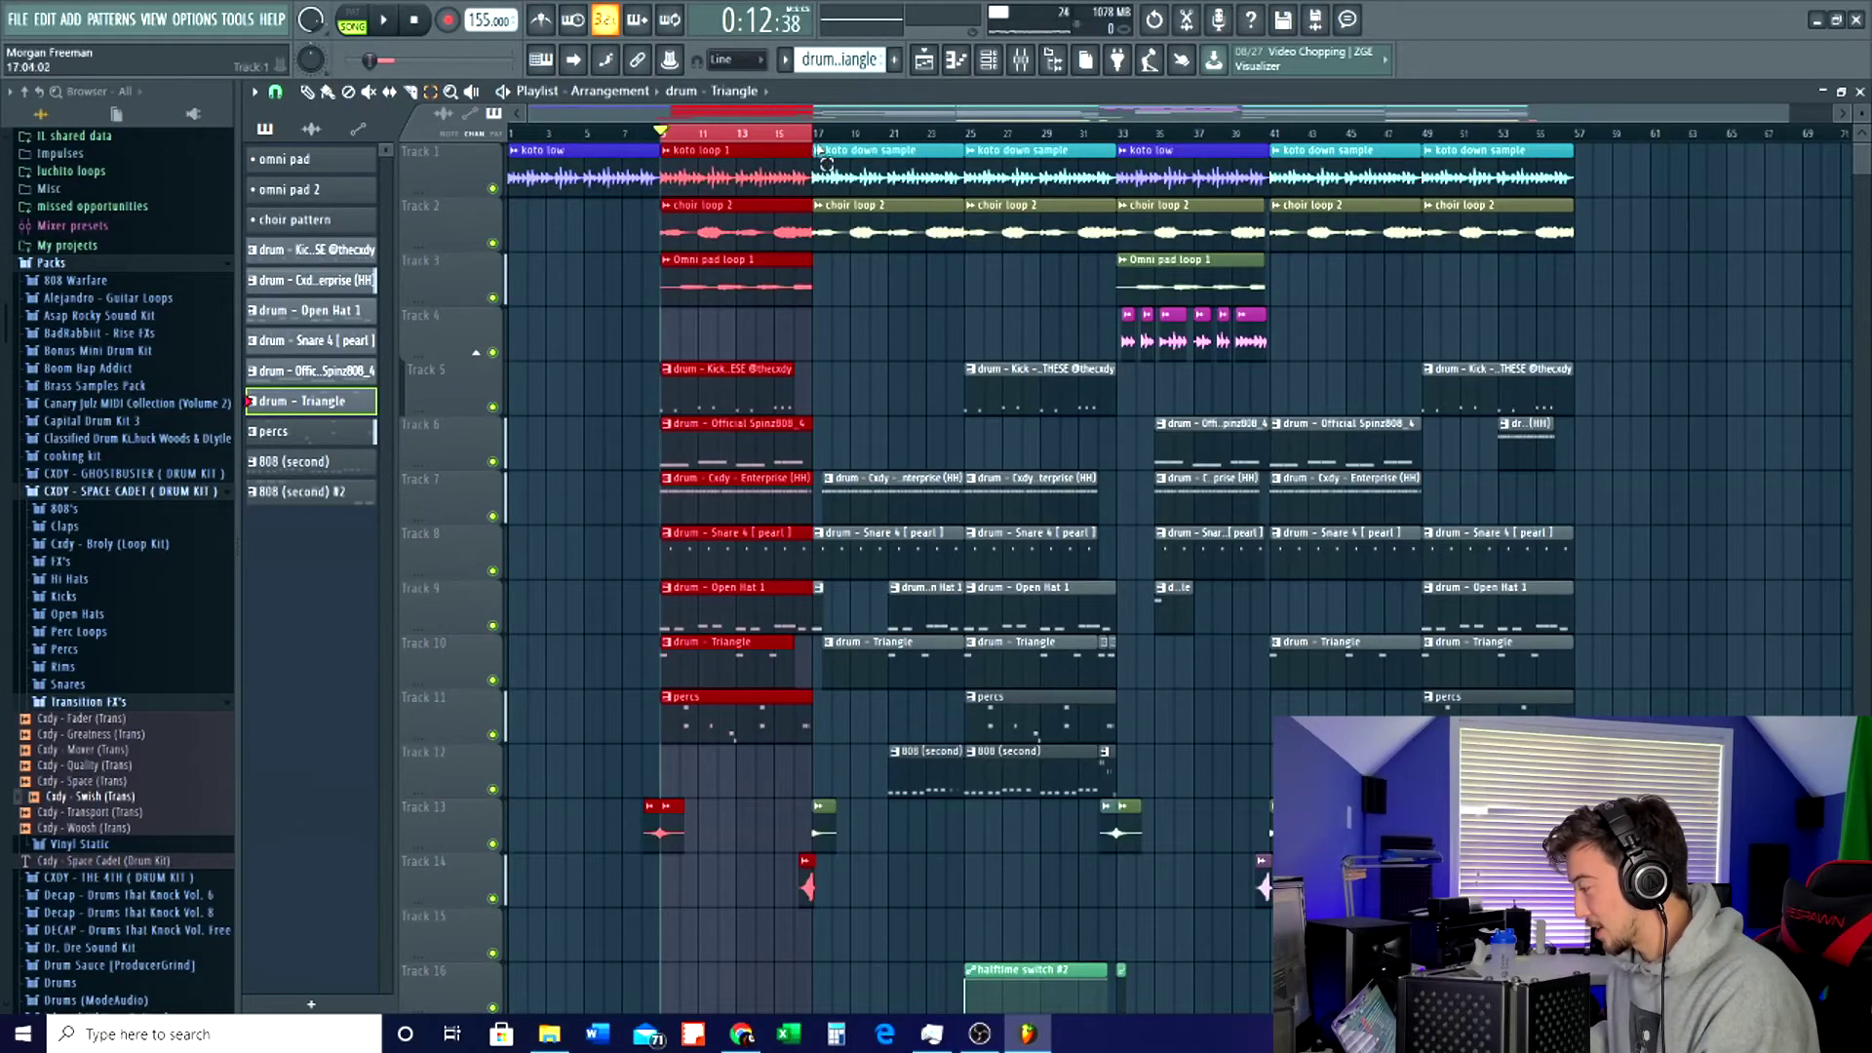
{"action": "left_click_drag", "start_coordinate": [817, 133], "coordinate": [1246, 143]}
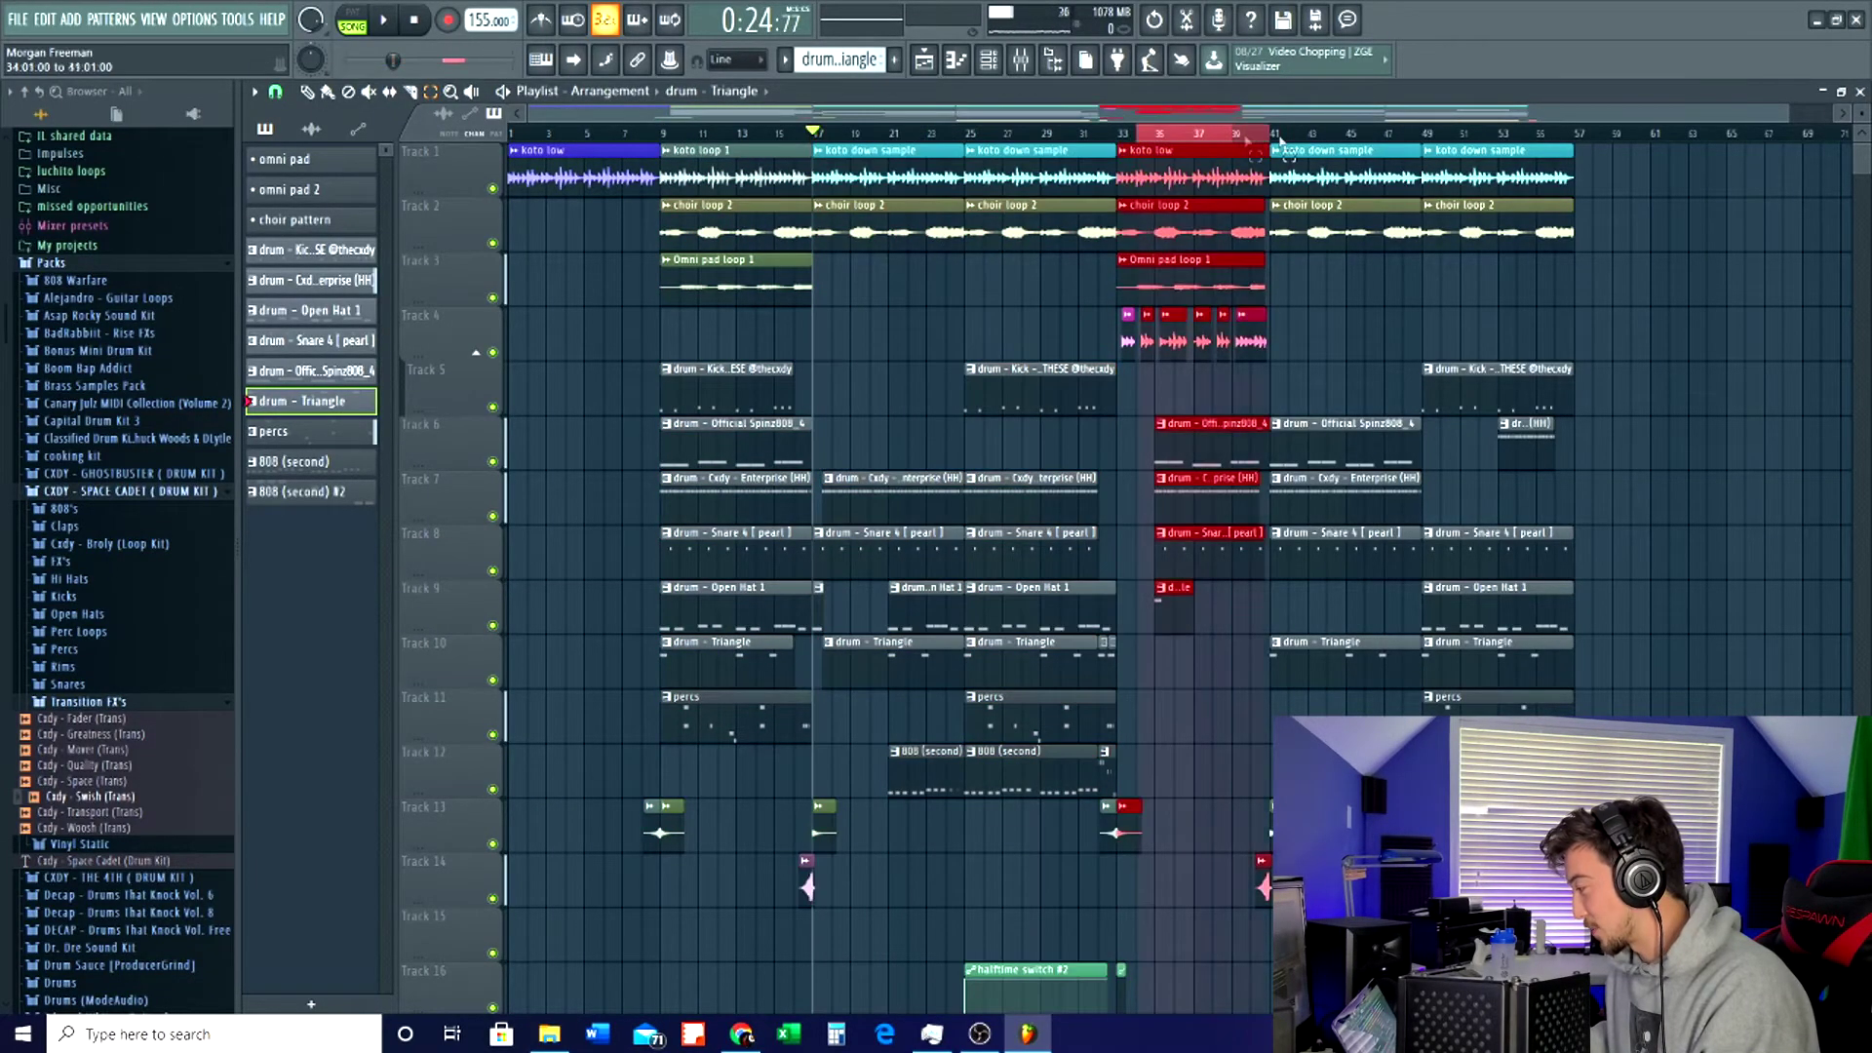